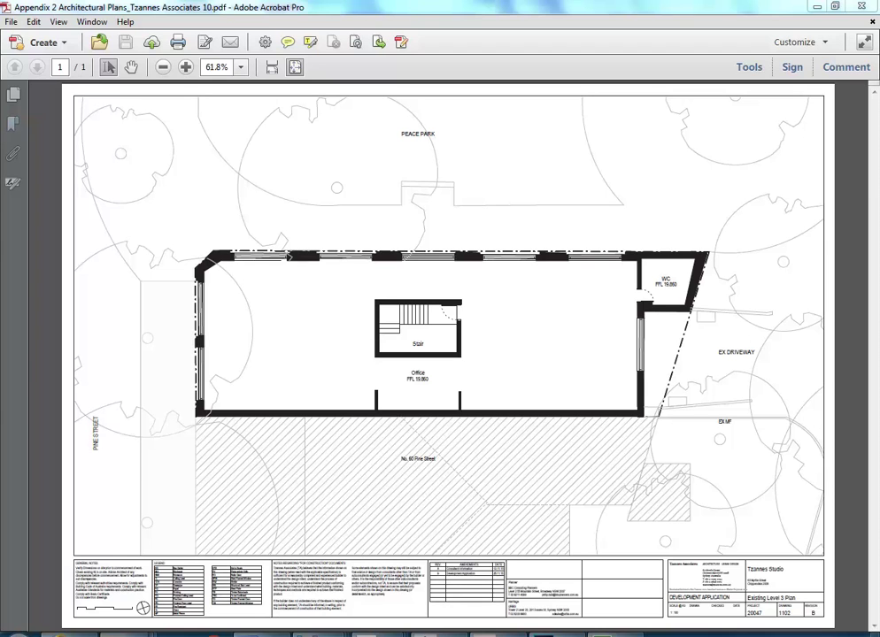
From the architect plans folder window, open Tzannes Associates 16.pdf in Acrobat Pro
{"action": "mouse_move", "coordinate": [379, 630]}
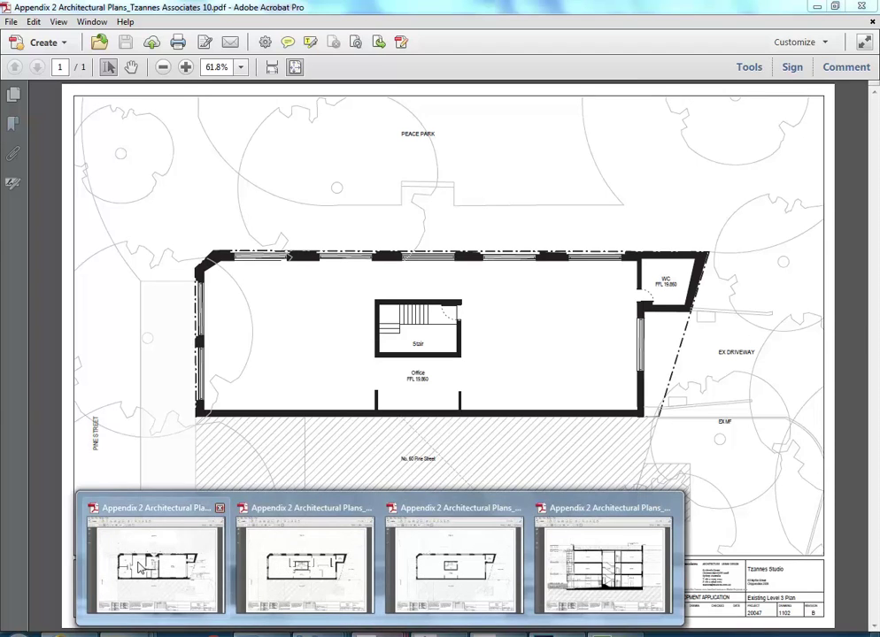
{"action": "mouse_move", "coordinate": [154, 566]}
{"action": "mouse_move", "coordinate": [447, 575]}
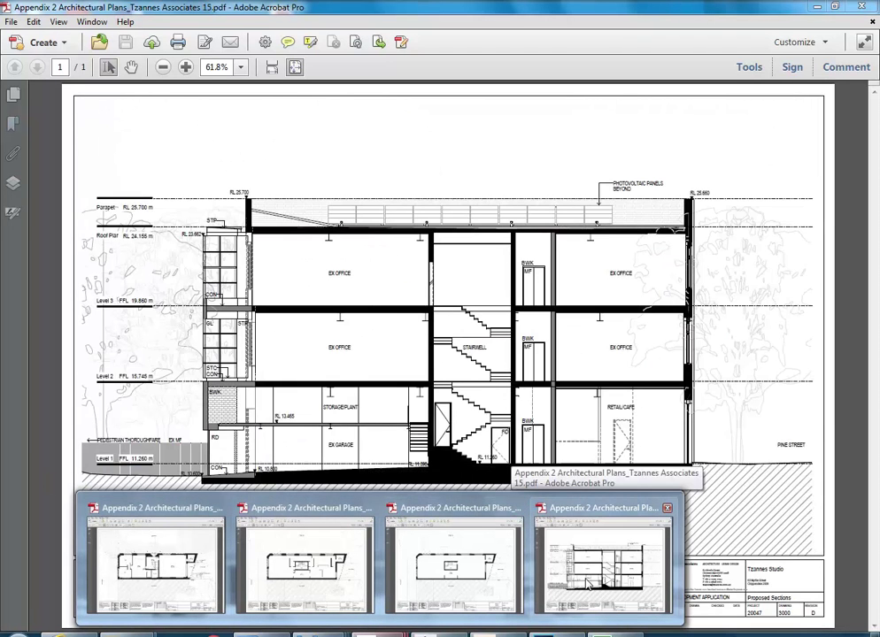
{"action": "mouse_move", "coordinate": [128, 631]}
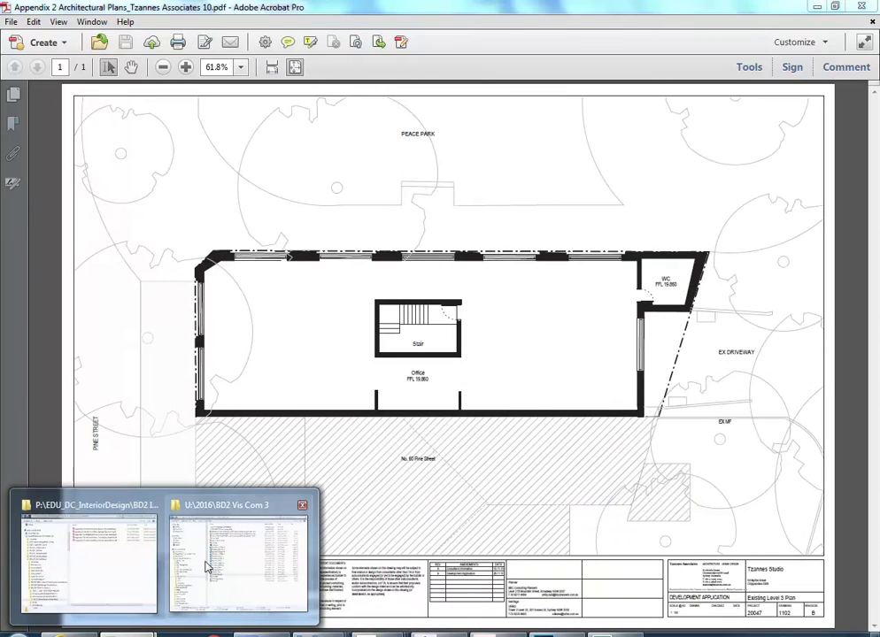
{"action": "left_click", "coordinate": [99, 569]}
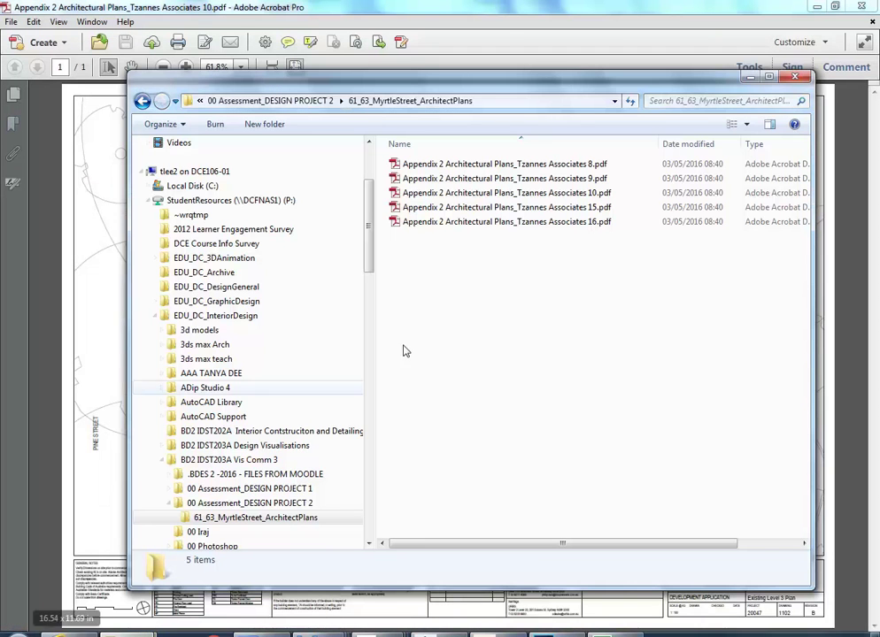
{"action": "double_click", "coordinate": [483, 222]}
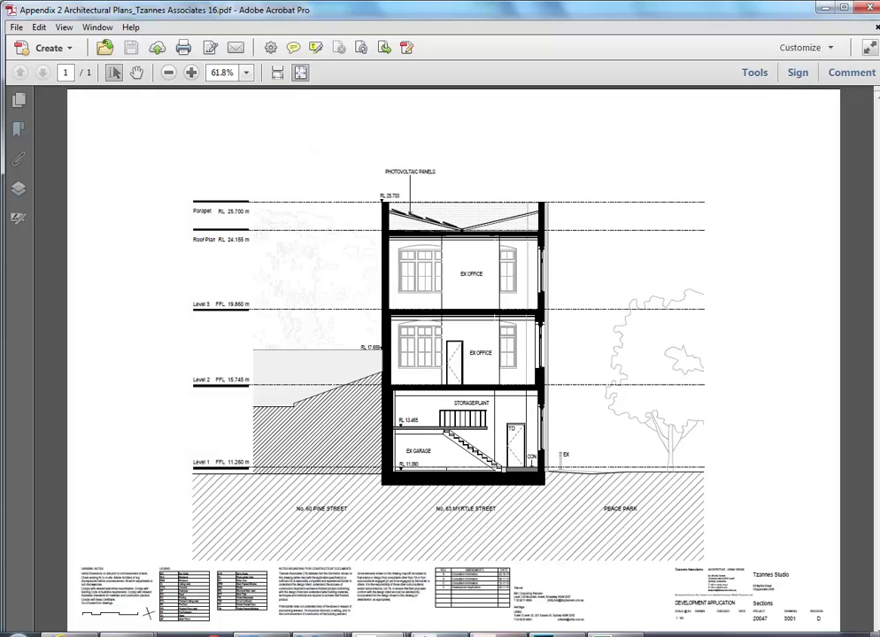
In Revit, open MyrtleSt v1.rvt from the home drive's 2016 > BD2 Vis Com 3 folder
{"action": "key", "text": "alt+Tab"}
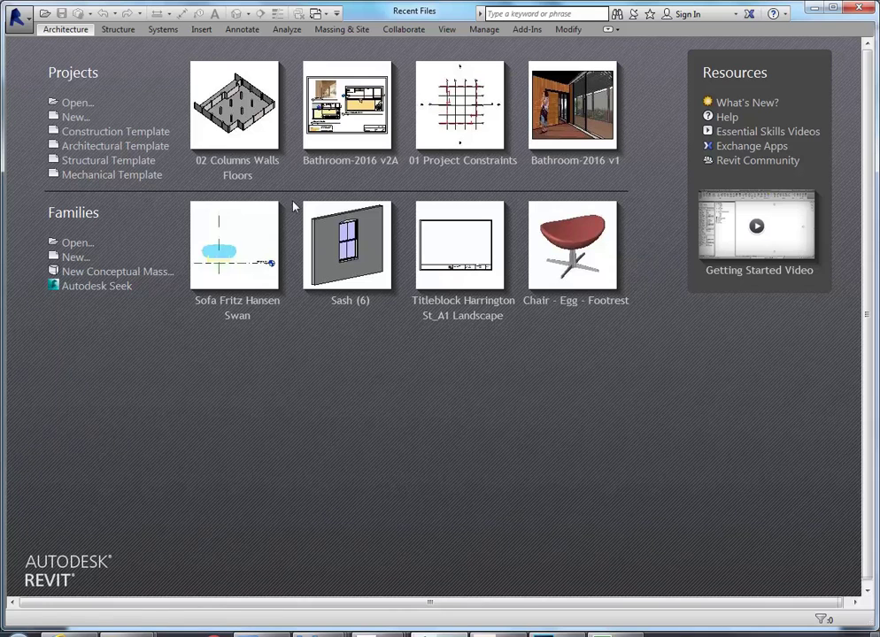
{"action": "left_click", "coordinate": [78, 104]}
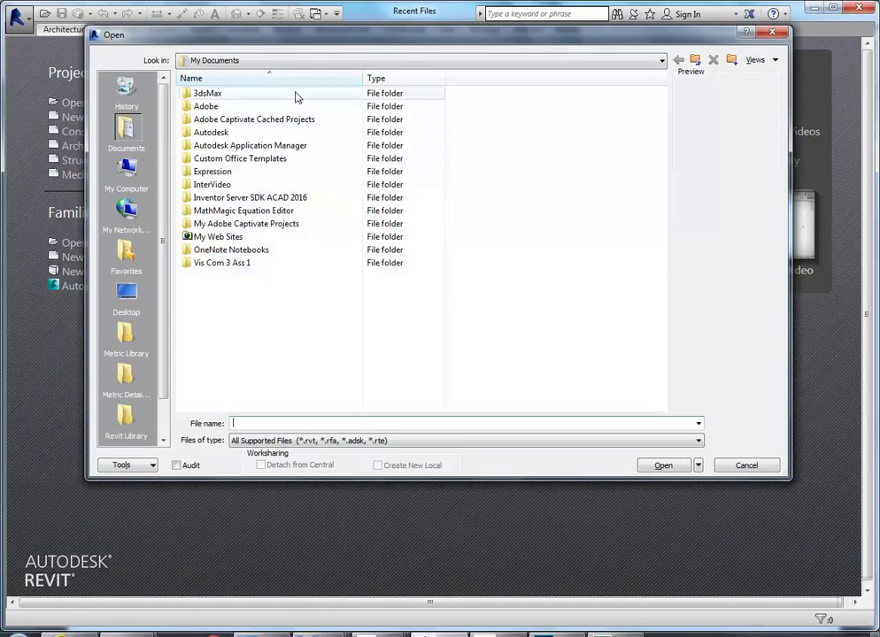
{"action": "left_click", "coordinate": [280, 60]}
{"action": "left_click", "coordinate": [279, 108]}
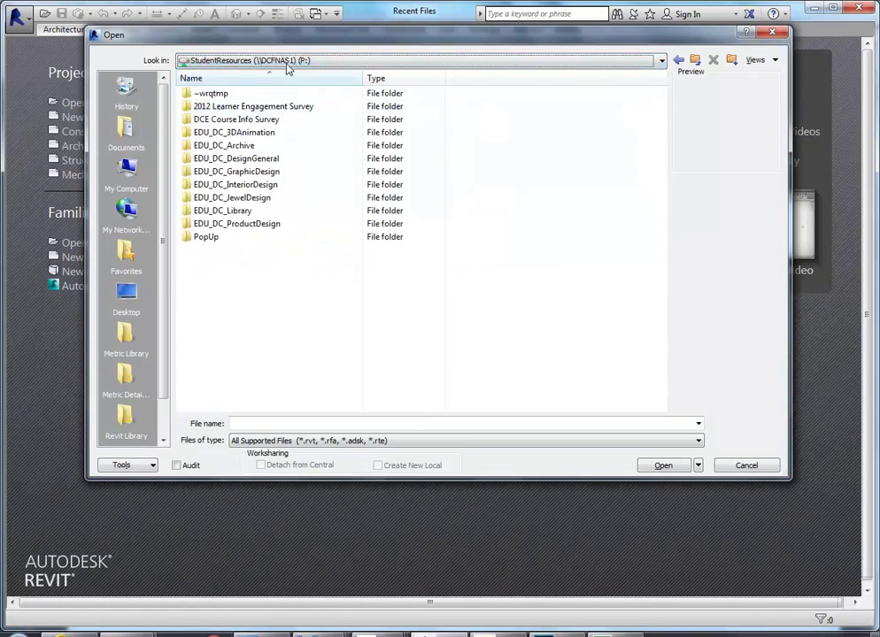
{"action": "left_click", "coordinate": [285, 60]}
{"action": "left_click", "coordinate": [285, 130]}
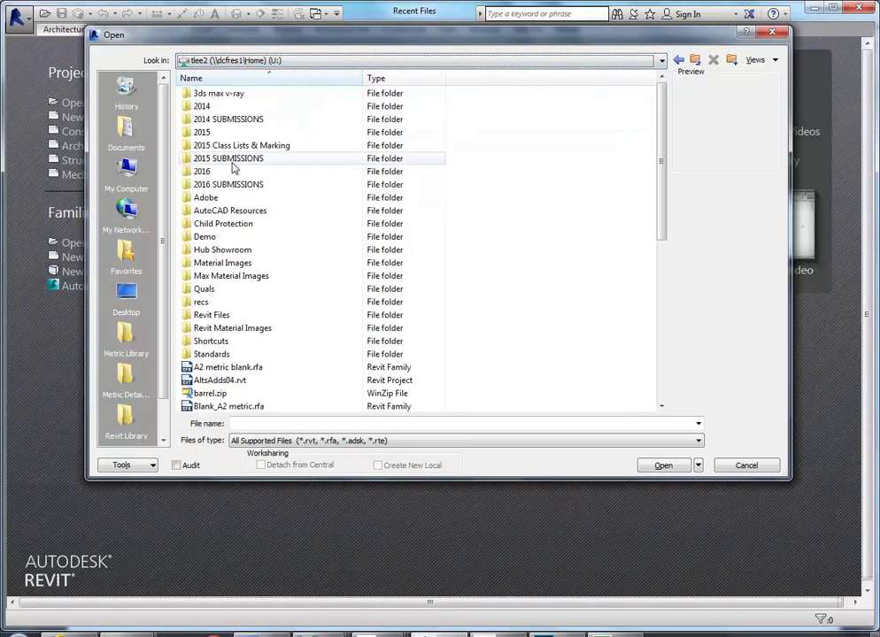
{"action": "double_click", "coordinate": [269, 172]}
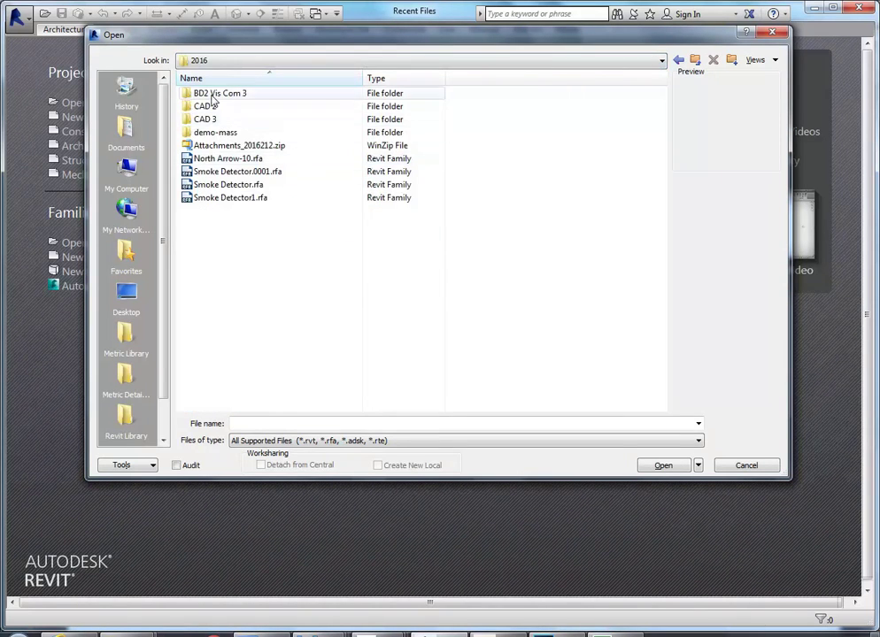
{"action": "double_click", "coordinate": [213, 95]}
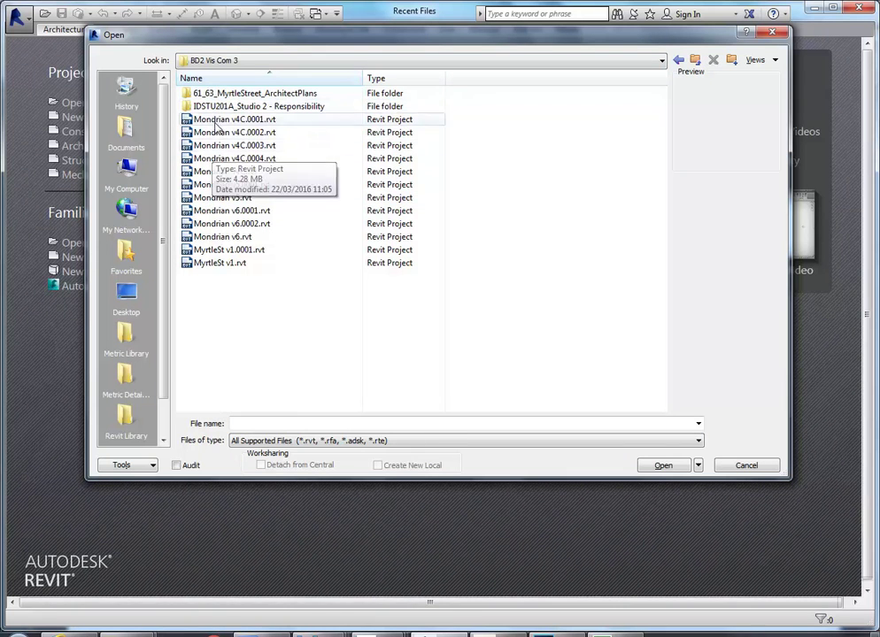
{"action": "left_click", "coordinate": [212, 263]}
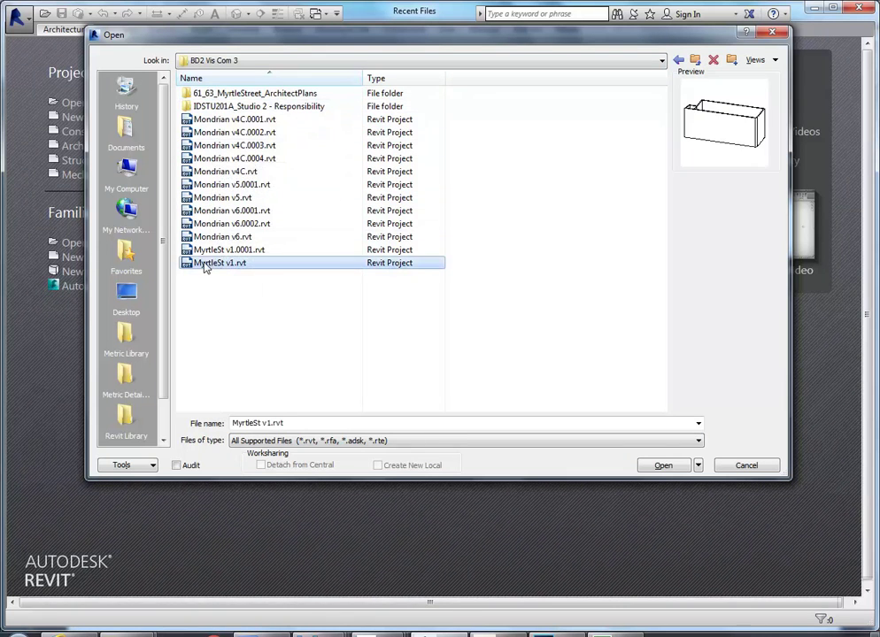
{"action": "double_click", "coordinate": [204, 265]}
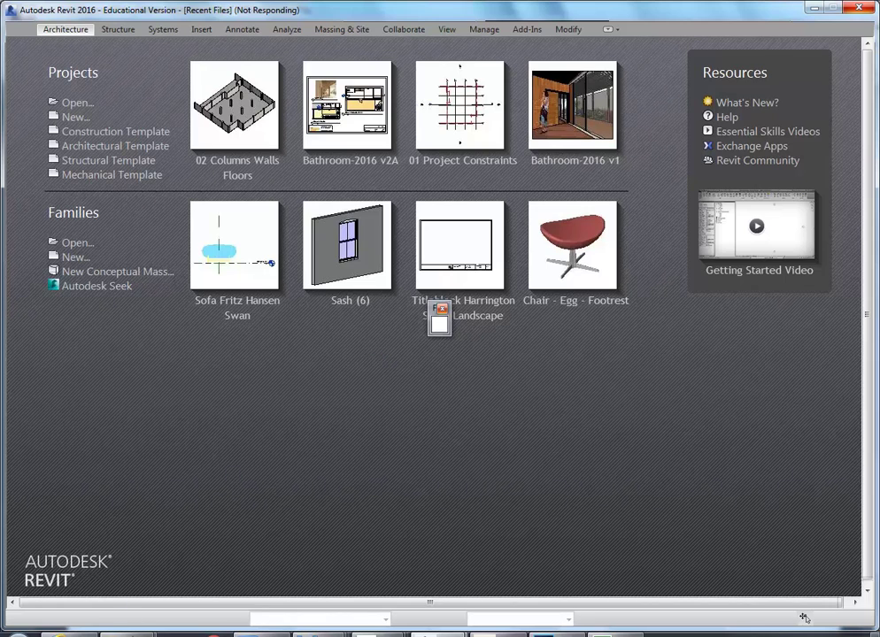
In the BD2 Vis Com 3 folder, re-sort files by name and check MyrtleSt-Plan.jpg's details
{"action": "mouse_move", "coordinate": [114, 595]}
{"action": "mouse_move", "coordinate": [72, 589]}
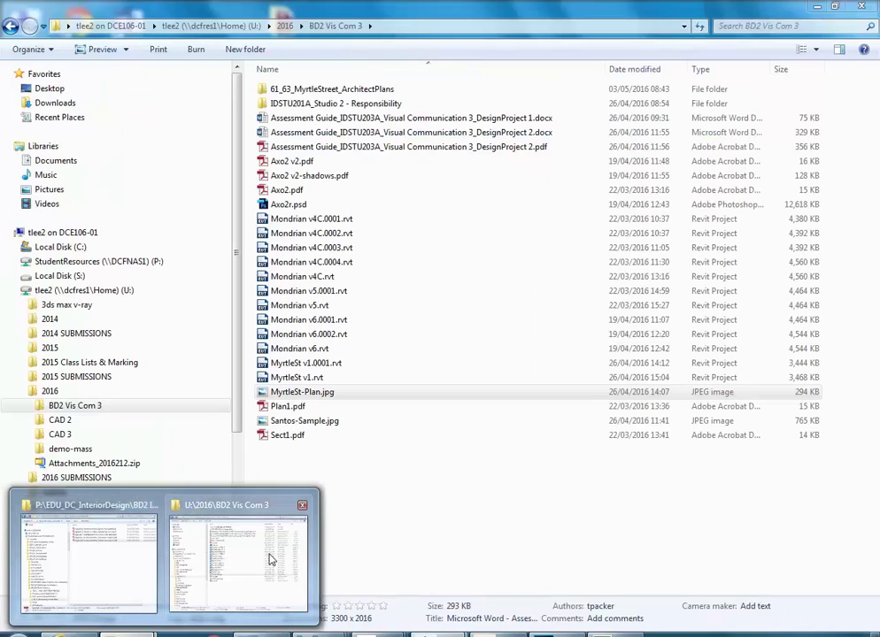
{"action": "left_click", "coordinate": [256, 560]}
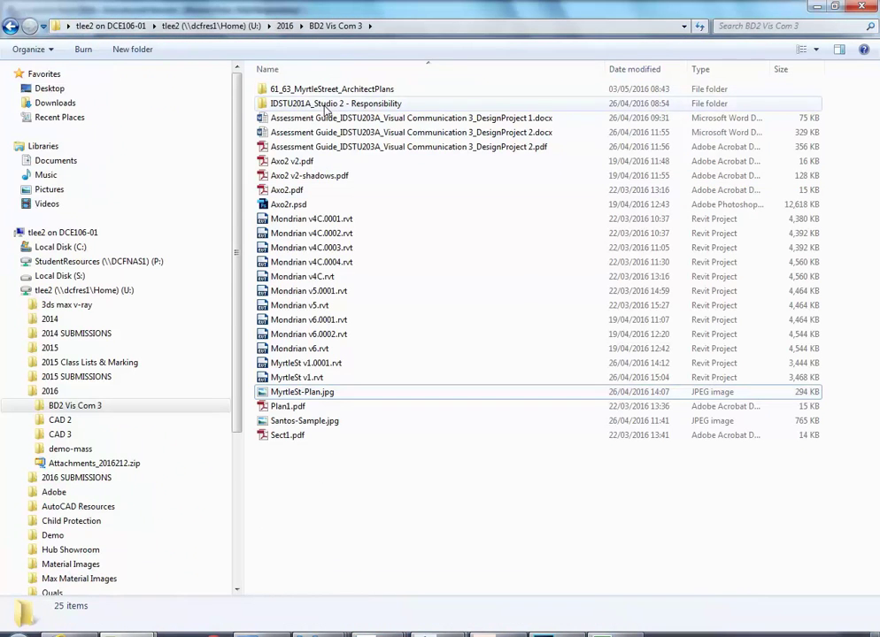
{"action": "left_click", "coordinate": [323, 73]}
{"action": "left_click", "coordinate": [322, 71]}
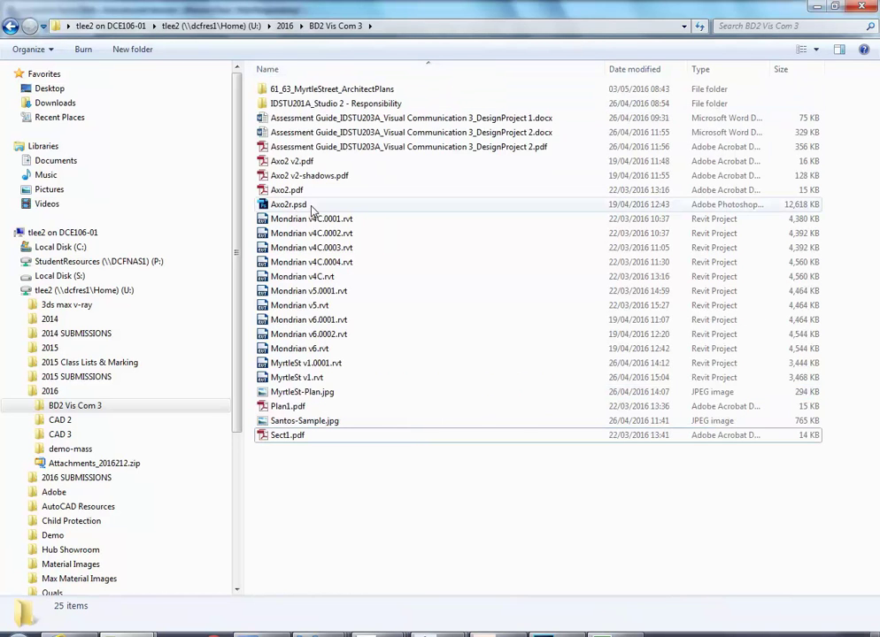
{"action": "left_click", "coordinate": [285, 410]}
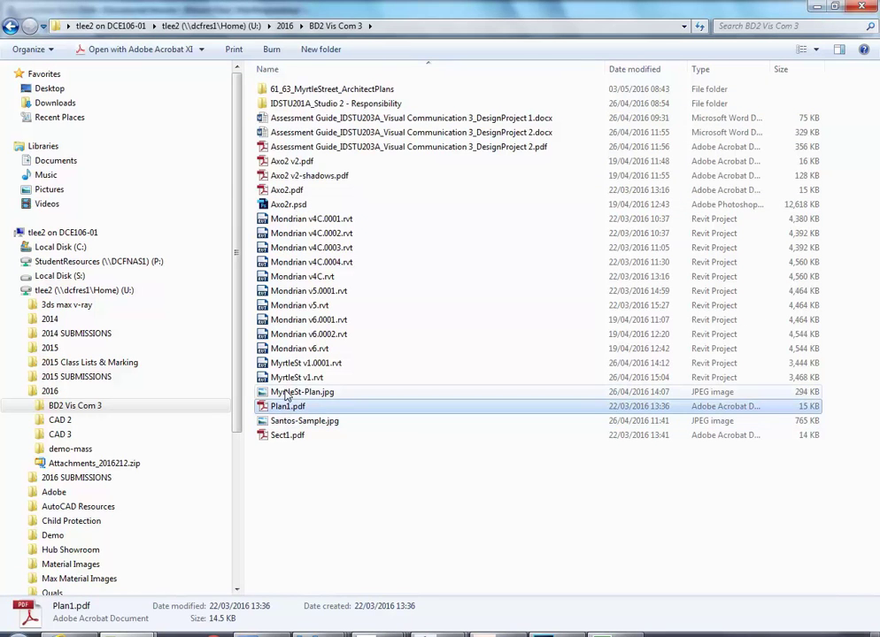
{"action": "left_click", "coordinate": [276, 392]}
{"action": "left_click", "coordinate": [309, 485]}
{"action": "left_click", "coordinate": [271, 393]}
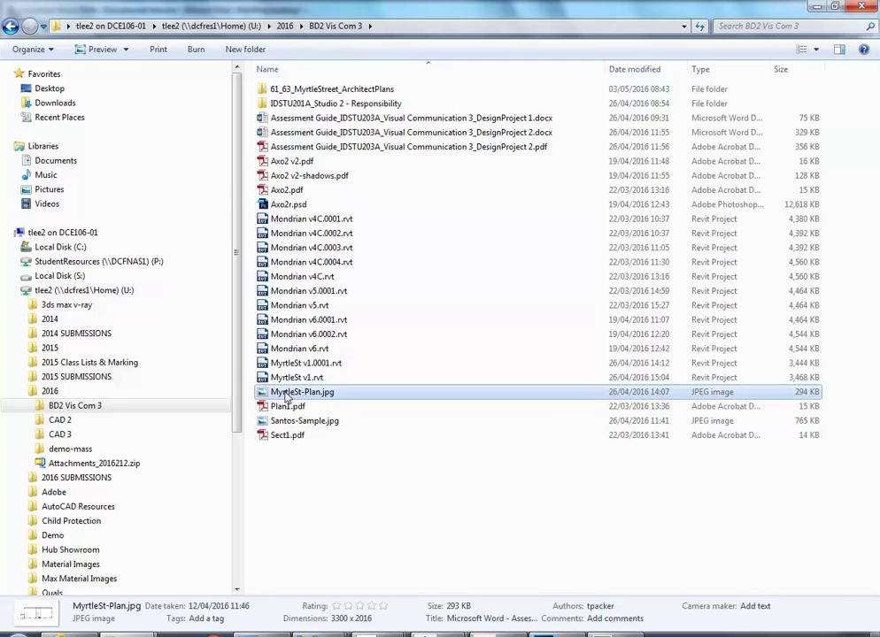
Browse StudentResources to BD2 IDST203A Vis Comm 3 > 00 Assessment_DESIGN PROJECT 2 and inspect MyrtleSt-Plan.jpg
{"action": "left_click", "coordinate": [98, 261]}
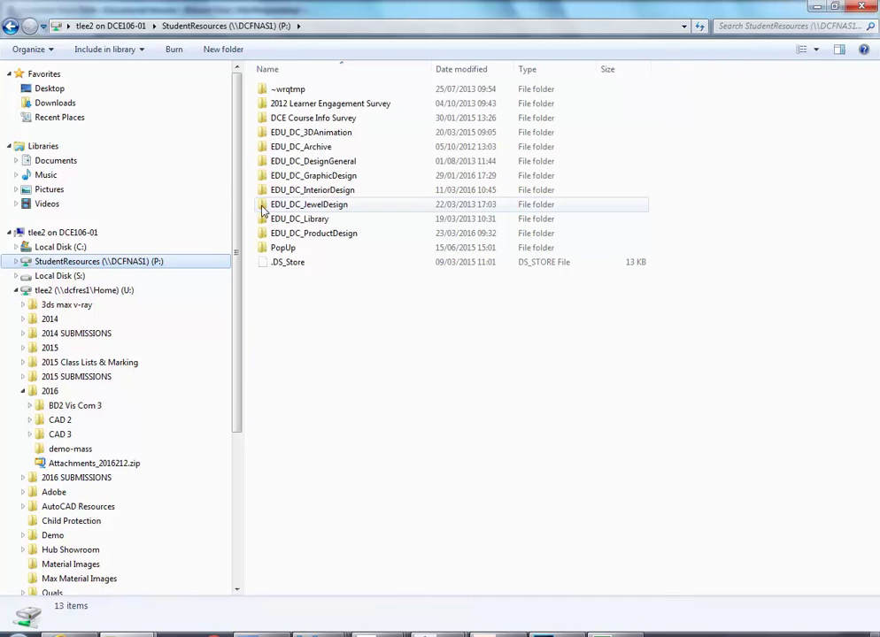
{"action": "double_click", "coordinate": [295, 191]}
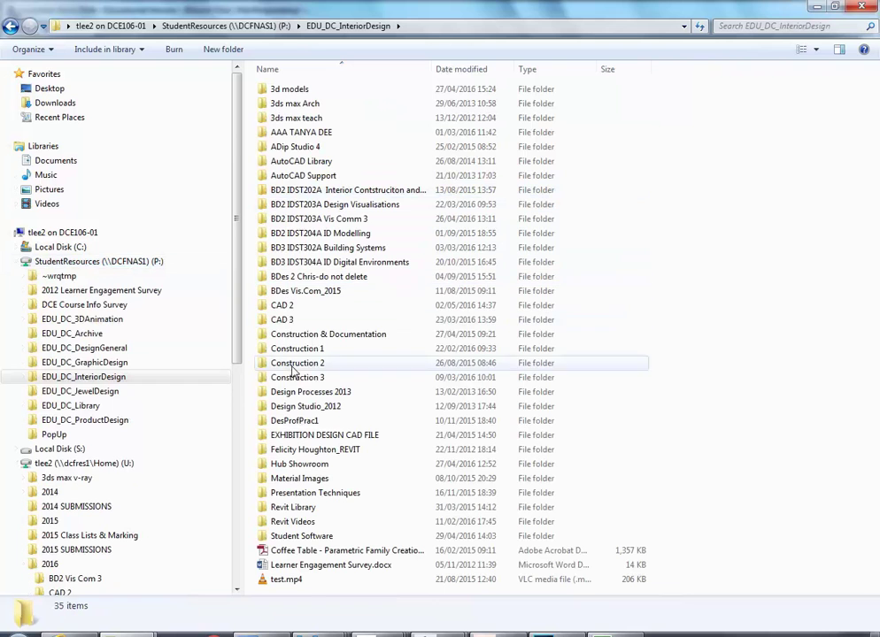
{"action": "double_click", "coordinate": [303, 207]}
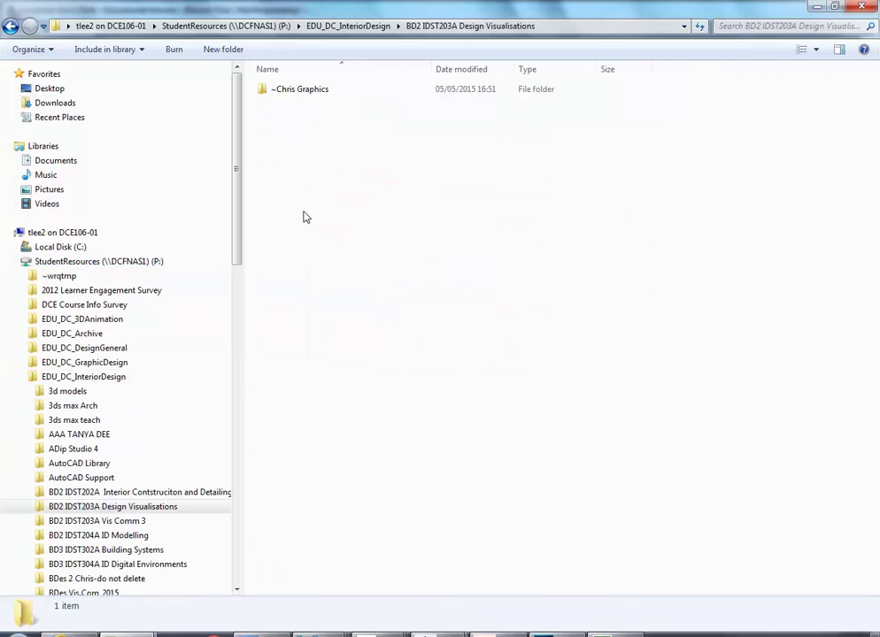
{"action": "left_click", "coordinate": [10, 26]}
{"action": "double_click", "coordinate": [281, 217]}
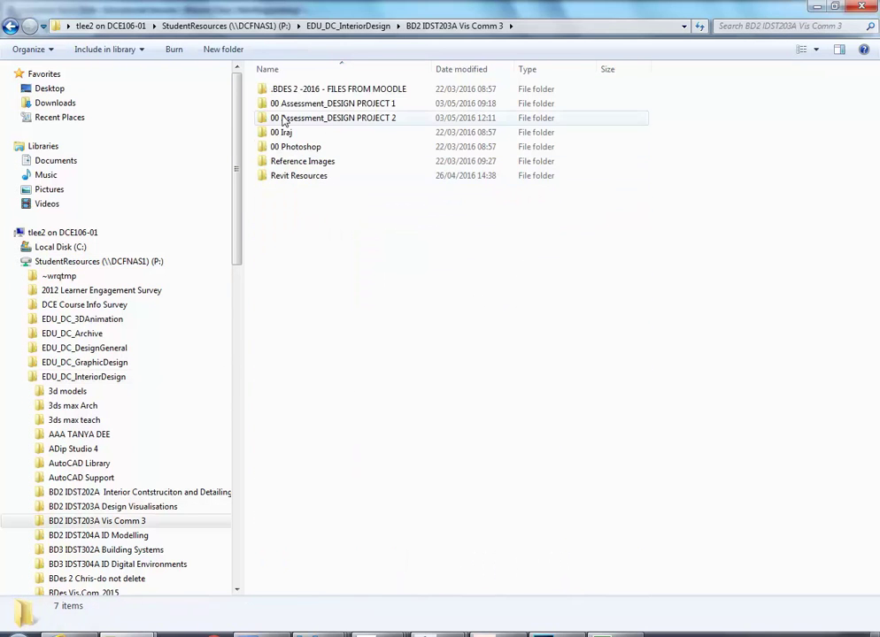
{"action": "left_click", "coordinate": [283, 119]}
{"action": "double_click", "coordinate": [283, 119]}
{"action": "left_click", "coordinate": [285, 120]}
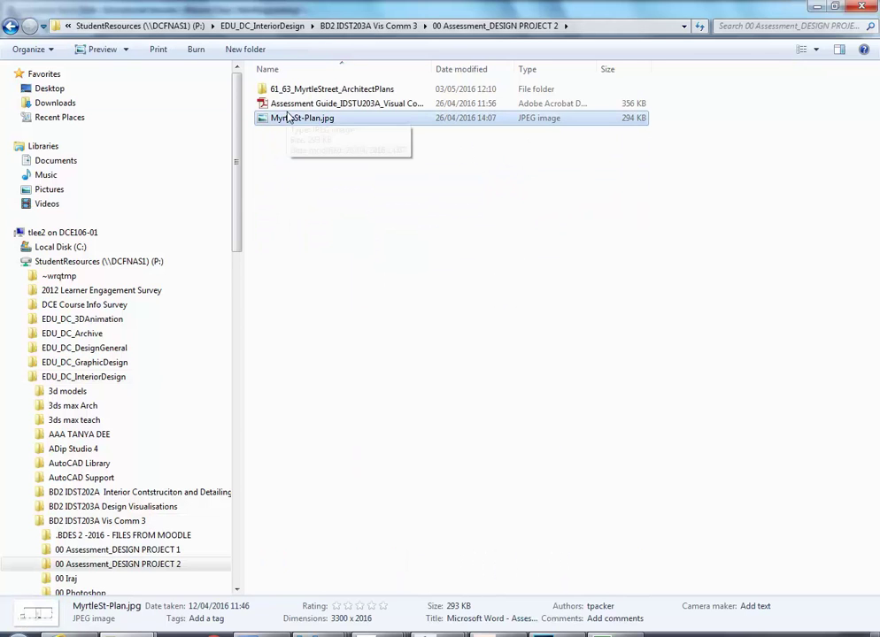
{"action": "left_click", "coordinate": [292, 144]}
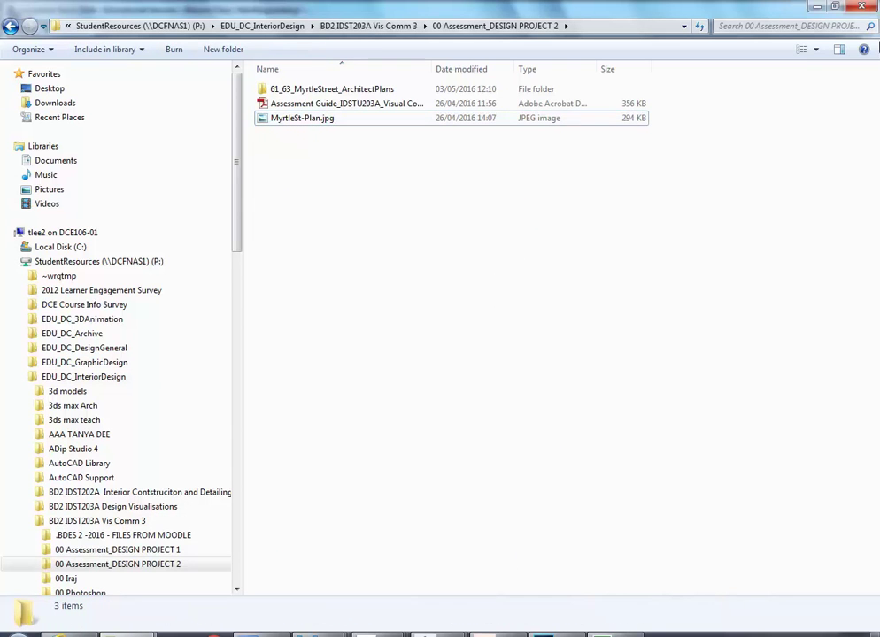
{"action": "left_click", "coordinate": [304, 120]}
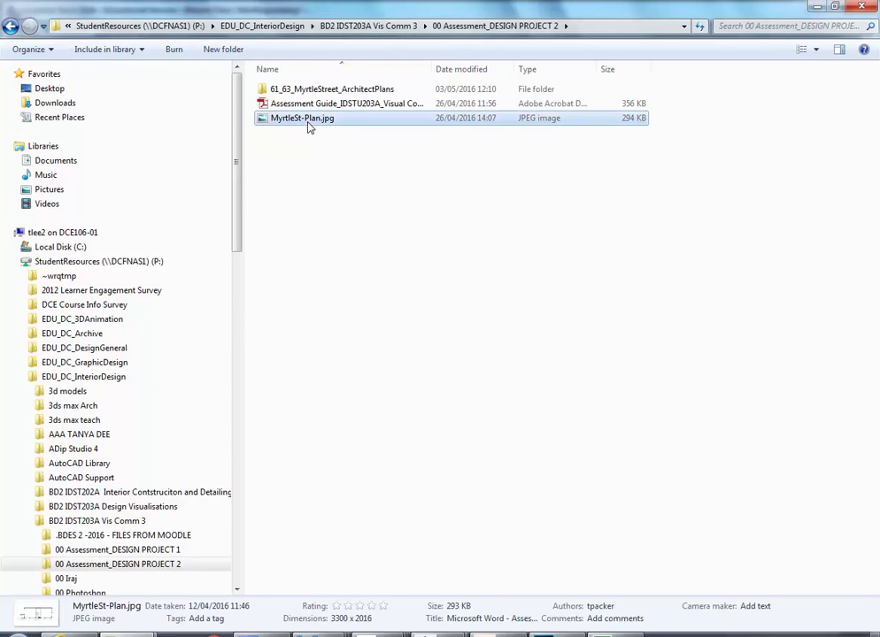
{"action": "left_click", "coordinate": [362, 254]}
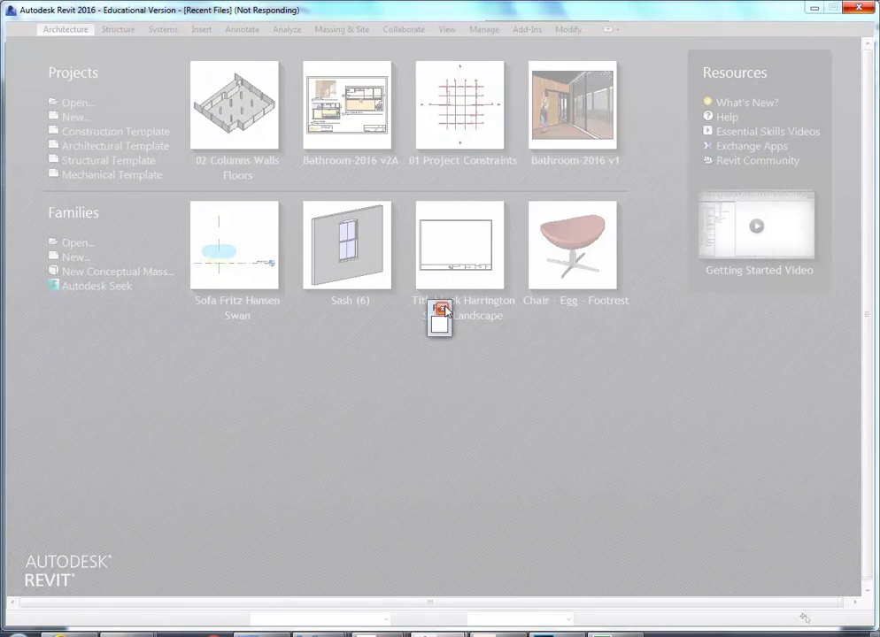
{"action": "left_click", "coordinate": [432, 447]}
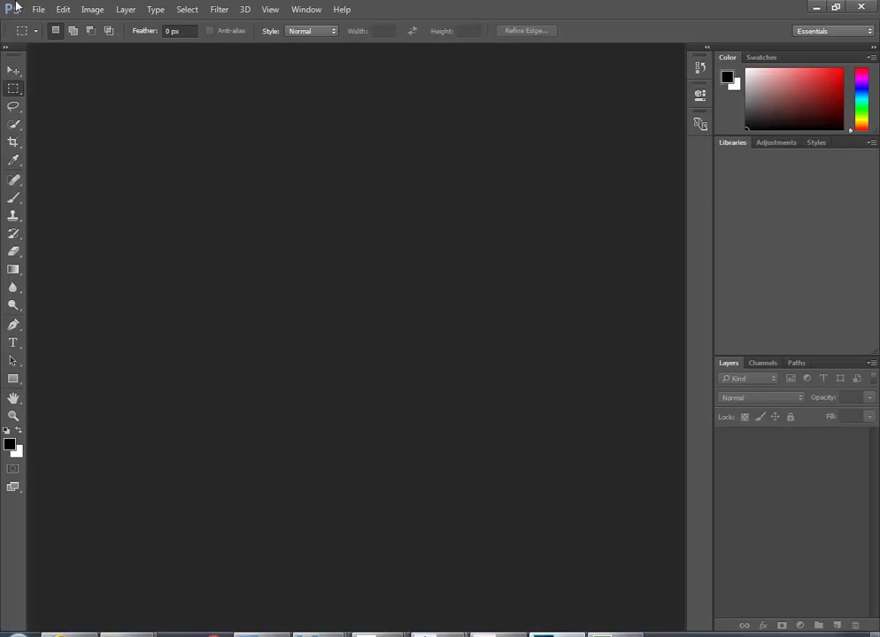
{"action": "left_click", "coordinate": [38, 9]}
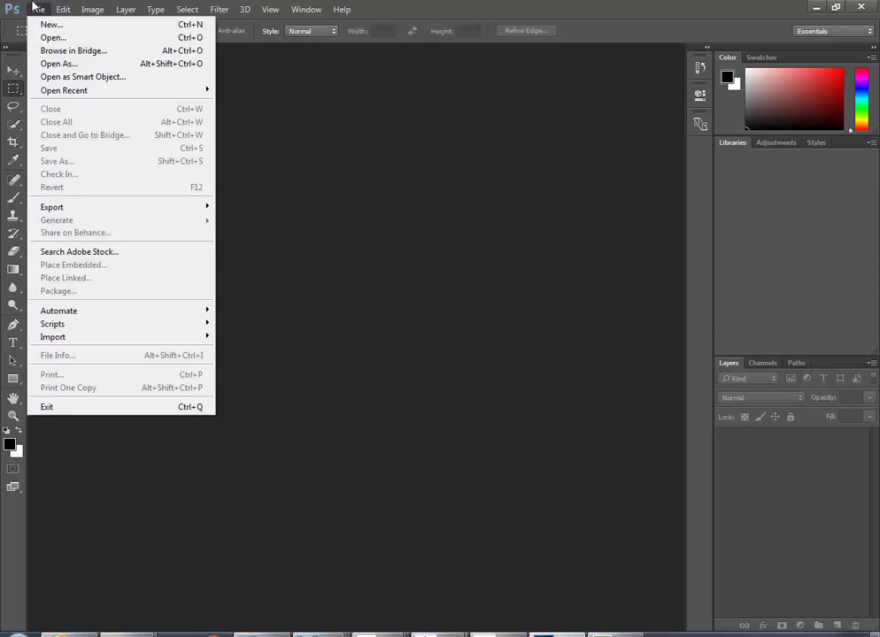
{"action": "left_click", "coordinate": [51, 38]}
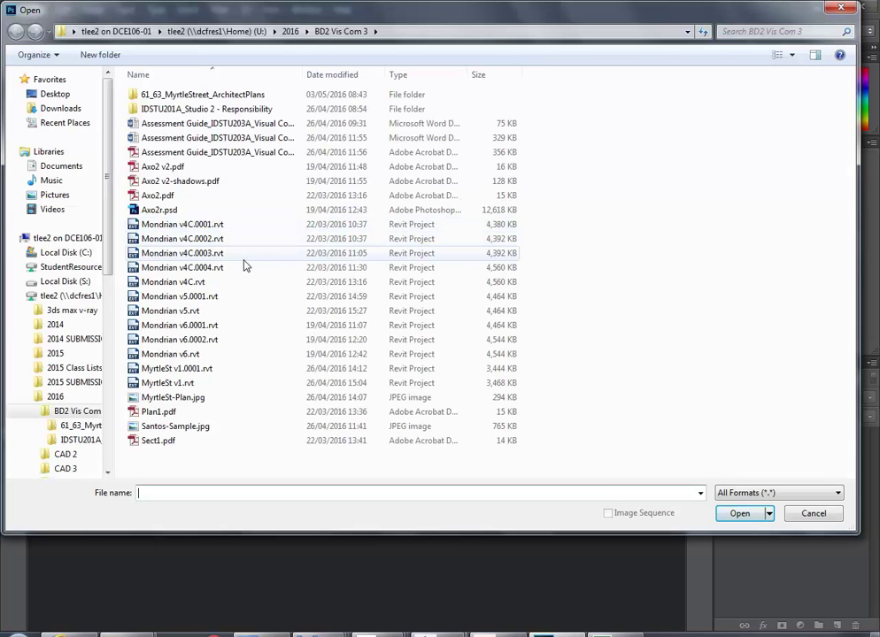
{"action": "left_click", "coordinate": [212, 97]}
{"action": "double_click", "coordinate": [213, 97]}
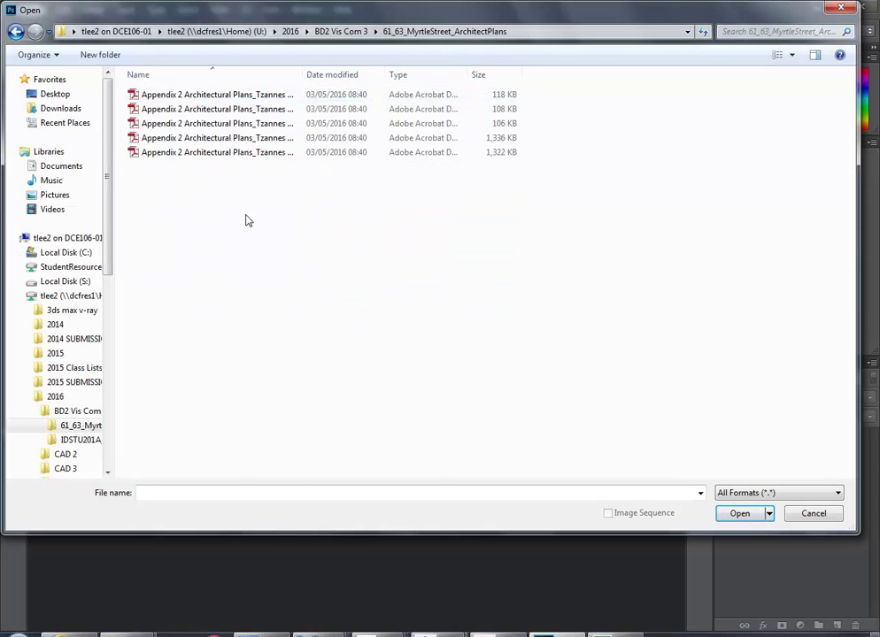
{"action": "left_click", "coordinate": [235, 96]}
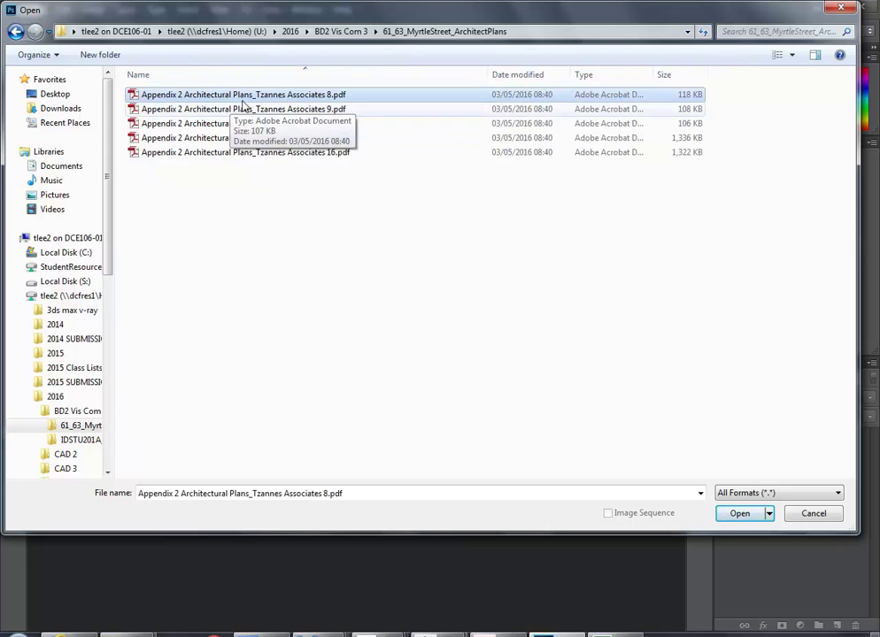
{"action": "double_click", "coordinate": [292, 96]}
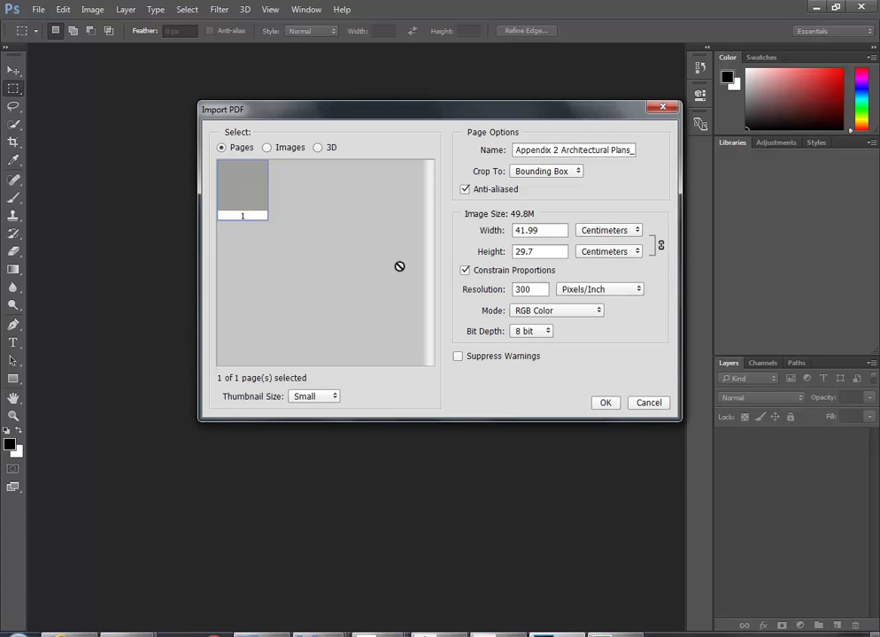
In Import PDF, check the 41.99 × 29.7 cm page size and keep resolution at 300 pixels/inch after trying 600
{"action": "left_click_drag", "start_coordinate": [488, 117], "coordinate": [381, 111]}
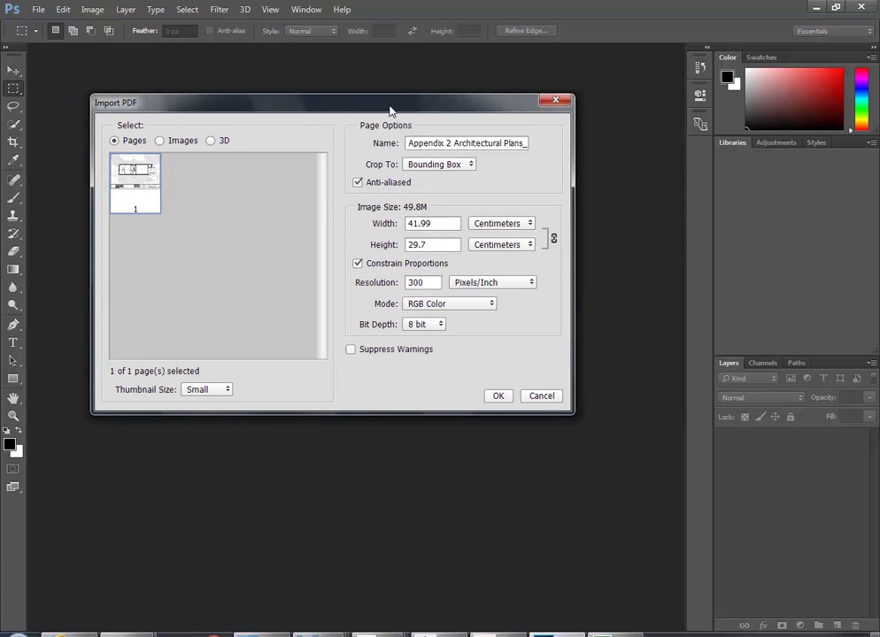
{"action": "left_click", "coordinate": [446, 247]}
{"action": "left_click", "coordinate": [432, 244]}
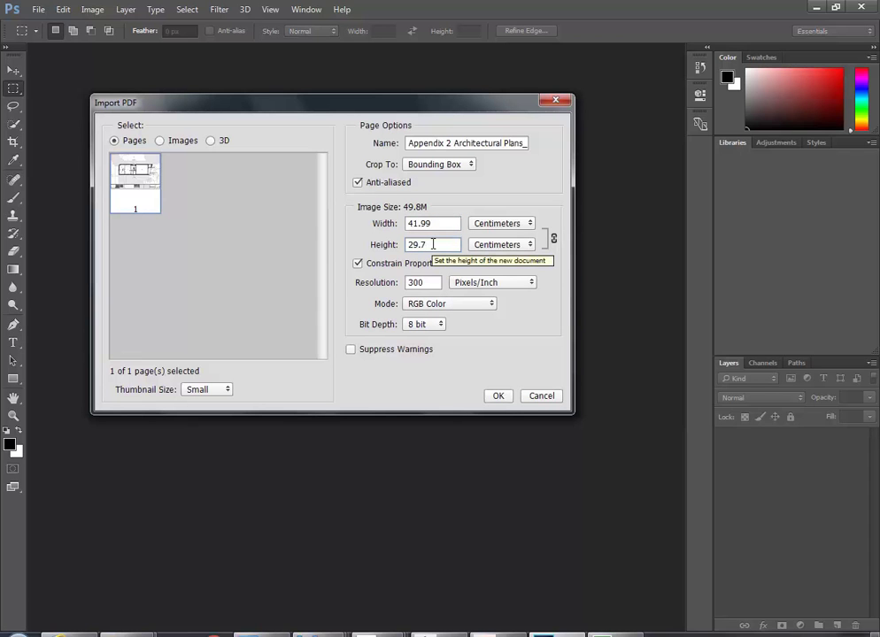
{"action": "left_click", "coordinate": [435, 223]}
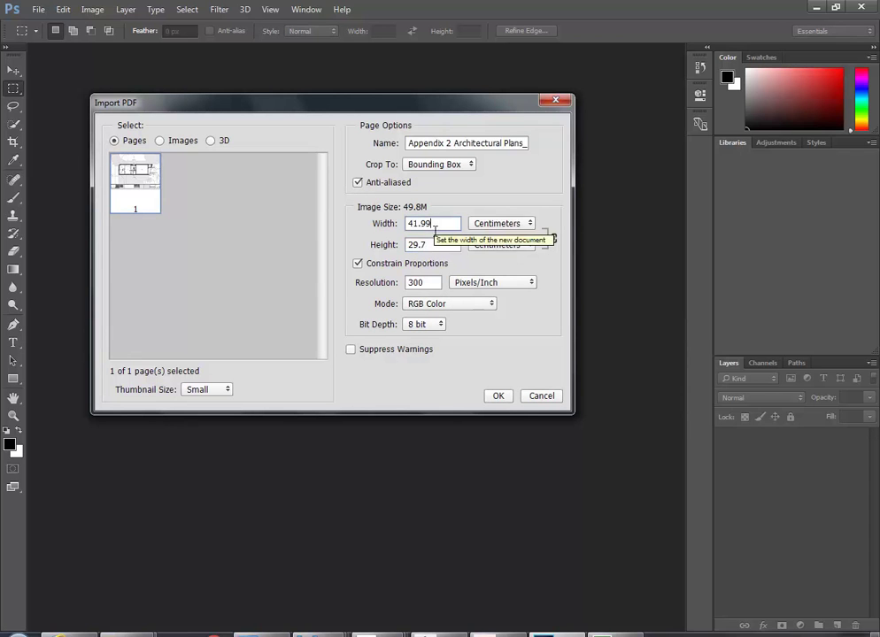
{"action": "double_click", "coordinate": [438, 245]}
{"action": "left_click", "coordinate": [442, 223]}
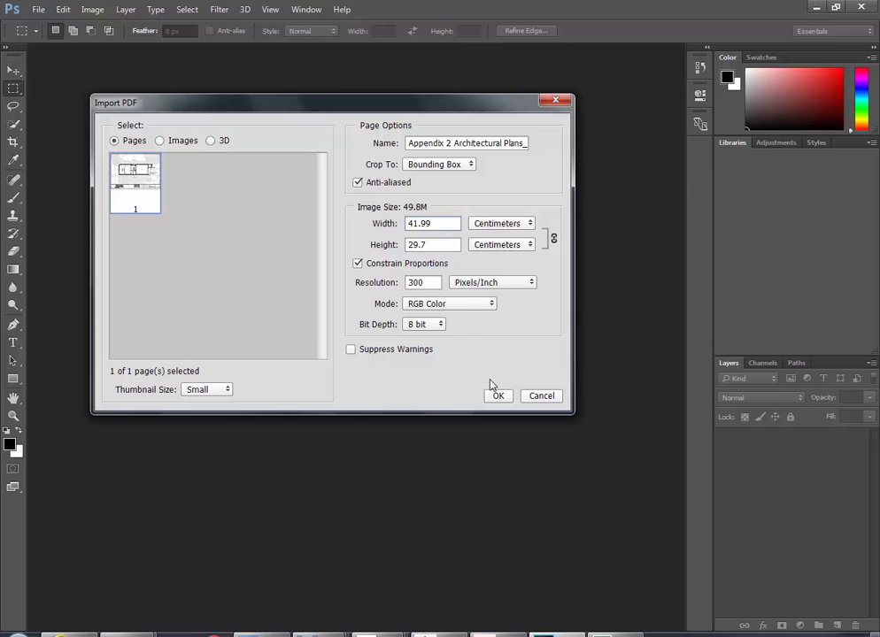
{"action": "left_click", "coordinate": [426, 283]}
{"action": "left_click_drag", "start_coordinate": [415, 283], "coordinate": [355, 282]}
{"action": "type", "text": "6"}
{"action": "type", "text": "3"}
{"action": "double_click", "coordinate": [415, 283]}
{"action": "type", "text": "6"}
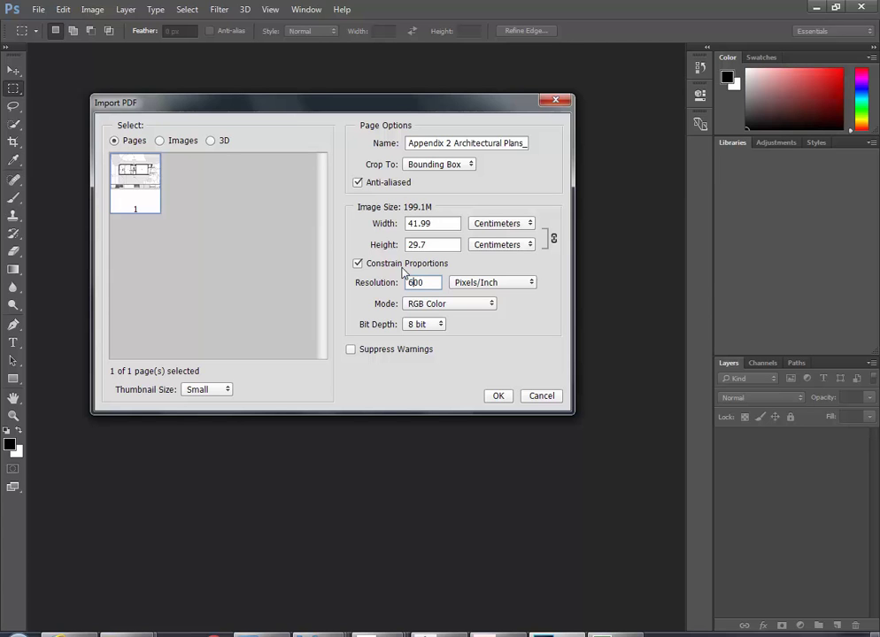
{"action": "left_click_drag", "start_coordinate": [414, 282], "coordinate": [405, 283]}
{"action": "type", "text": "3"}
Import the plan page at 300 pixels/inch and bring up the File menu
{"action": "left_click", "coordinate": [498, 396]}
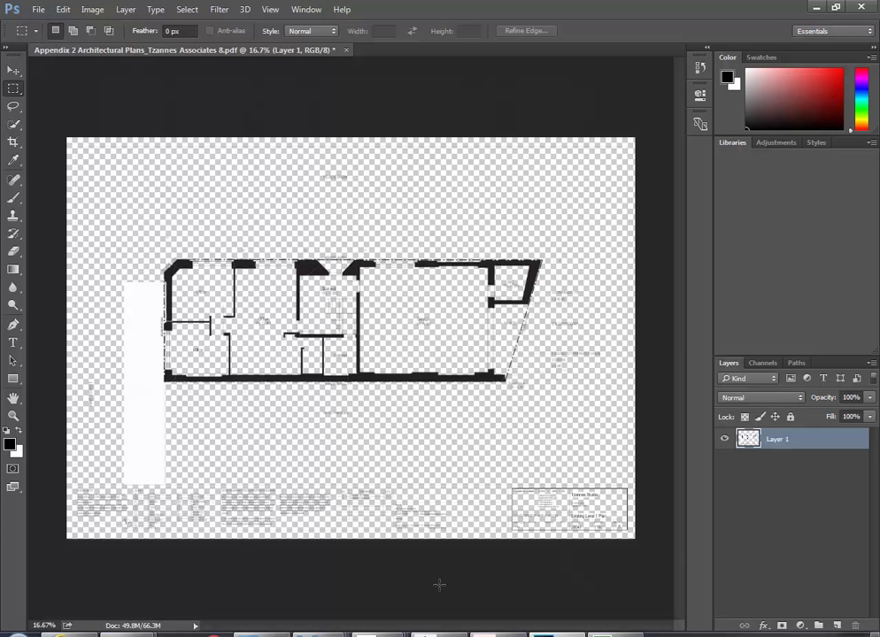
{"action": "left_click", "coordinate": [39, 10]}
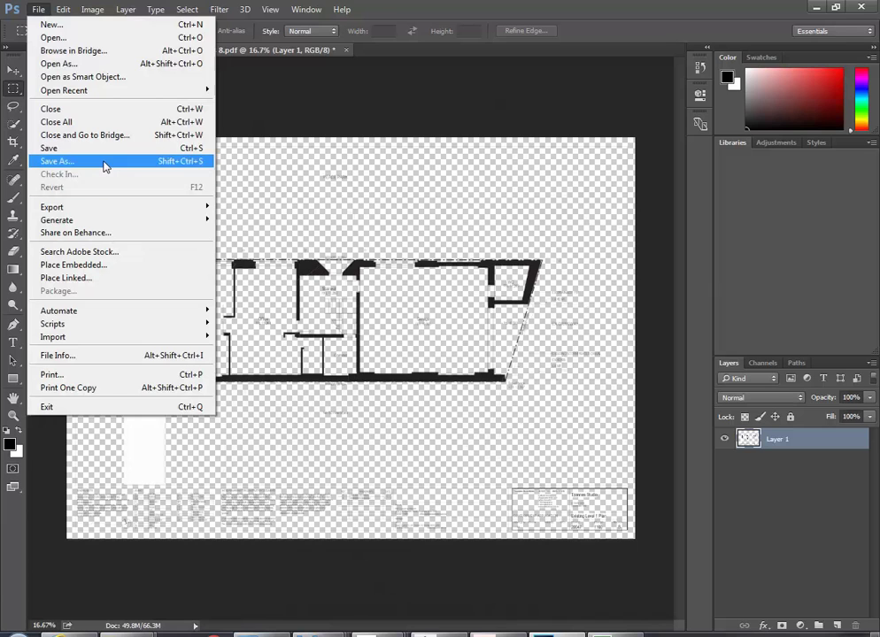
{"action": "left_click", "coordinate": [103, 166]}
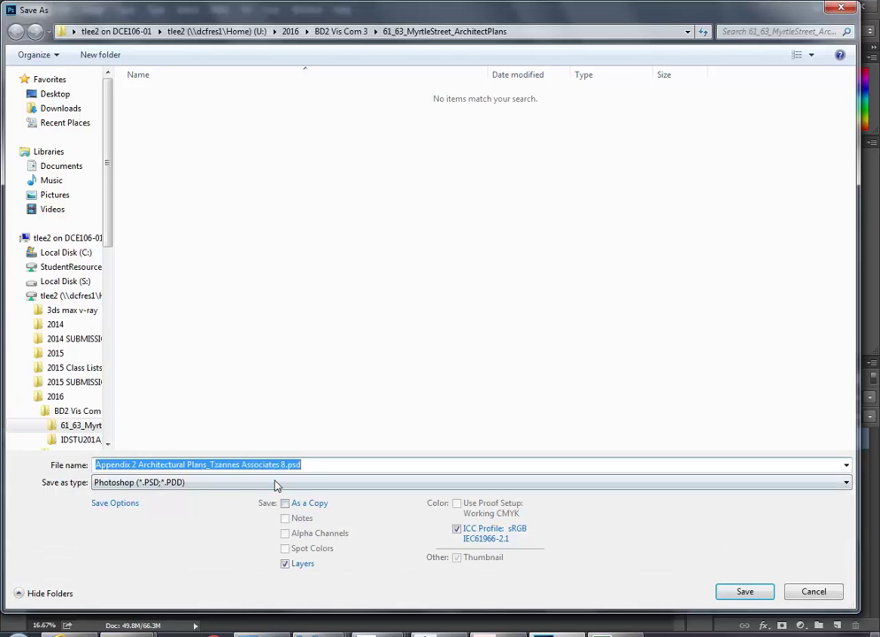
{"action": "left_click", "coordinate": [274, 482]}
{"action": "left_click", "coordinate": [190, 345]}
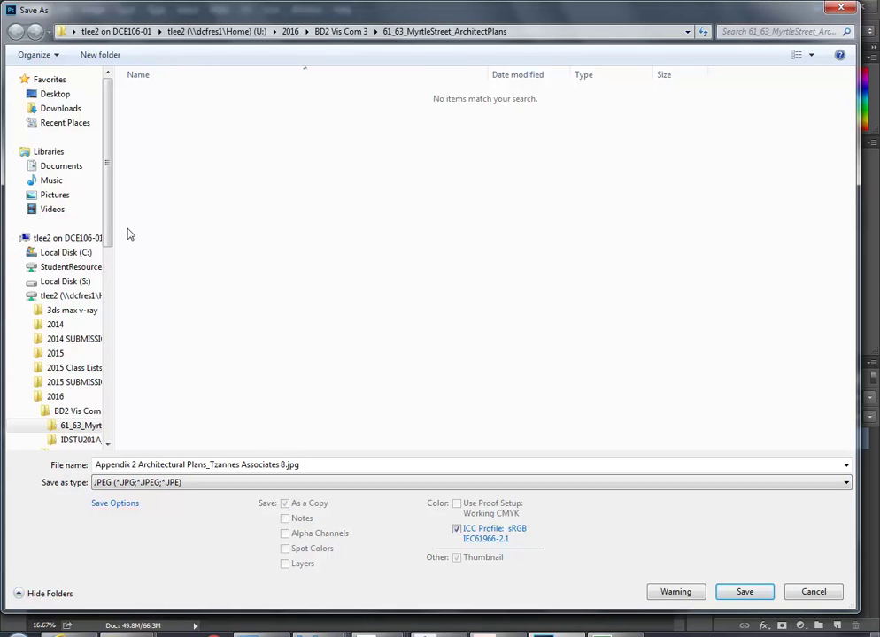
{"action": "left_click", "coordinate": [80, 266]}
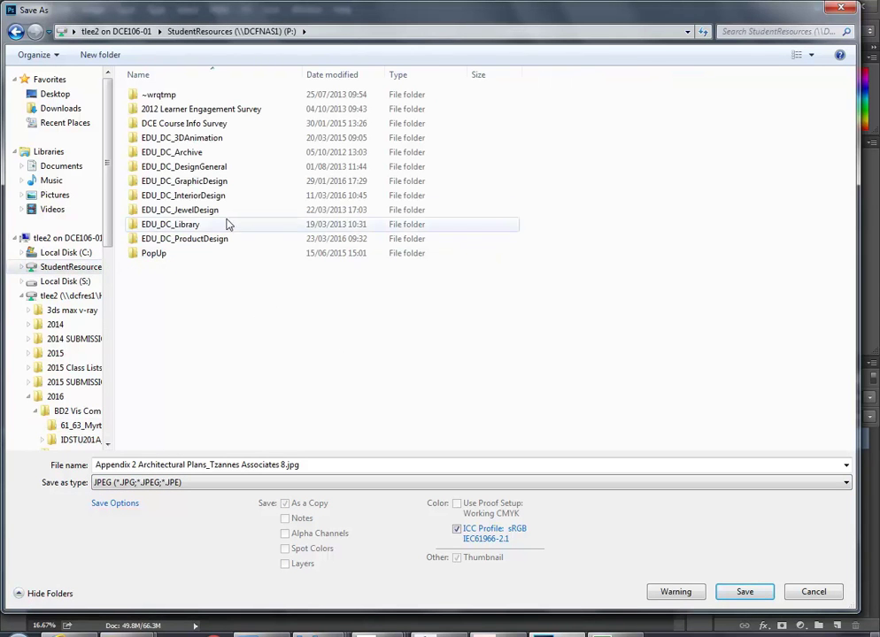
{"action": "double_click", "coordinate": [195, 197]}
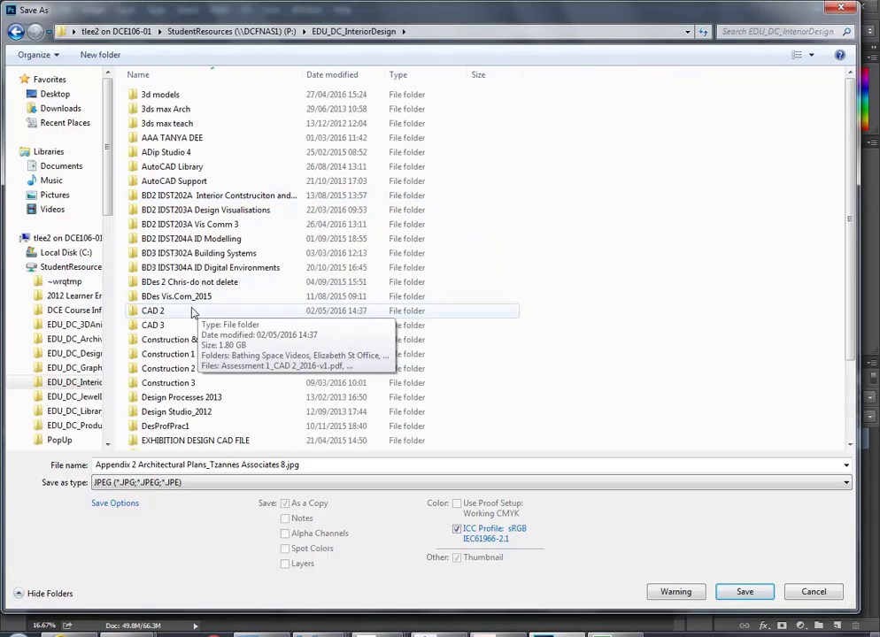
{"action": "double_click", "coordinate": [180, 224]}
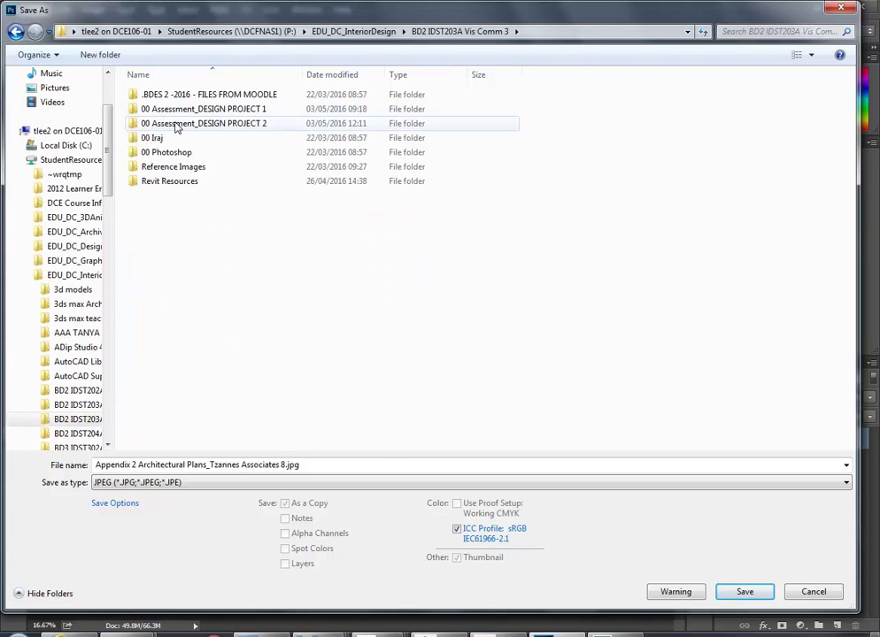
{"action": "double_click", "coordinate": [176, 126]}
{"action": "double_click", "coordinate": [172, 96]}
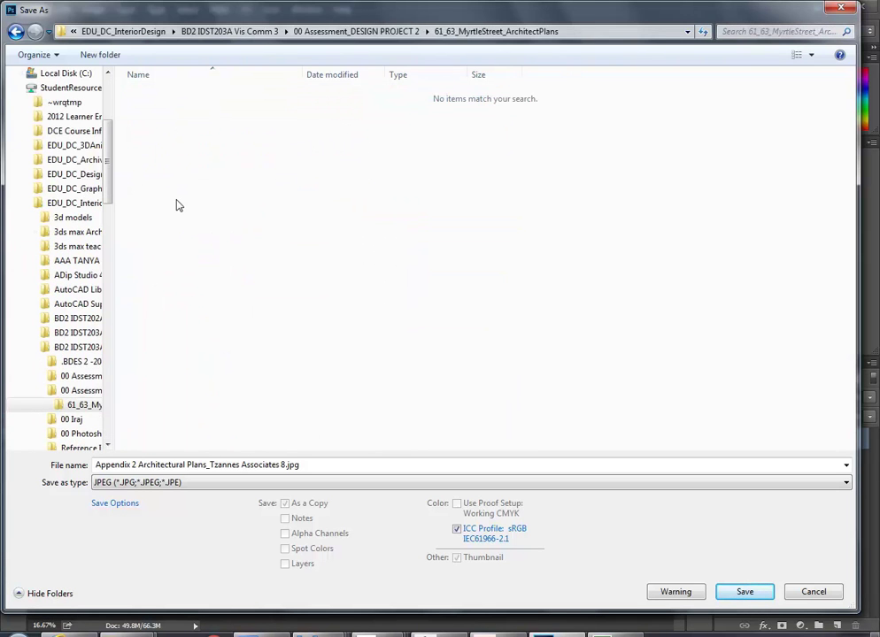
{"action": "left_click", "coordinate": [322, 466]}
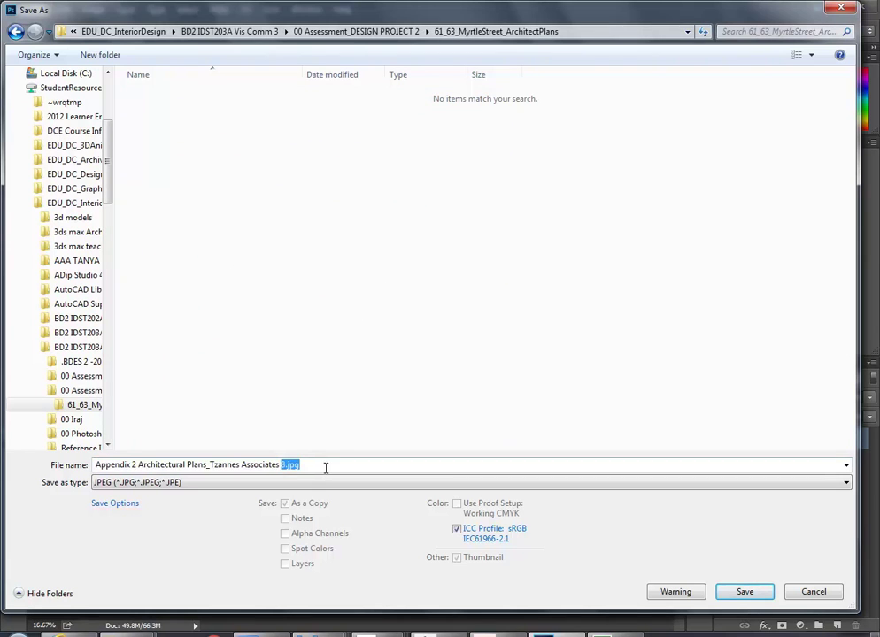
{"action": "left_click", "coordinate": [315, 464]}
{"action": "left_click", "coordinate": [744, 593]}
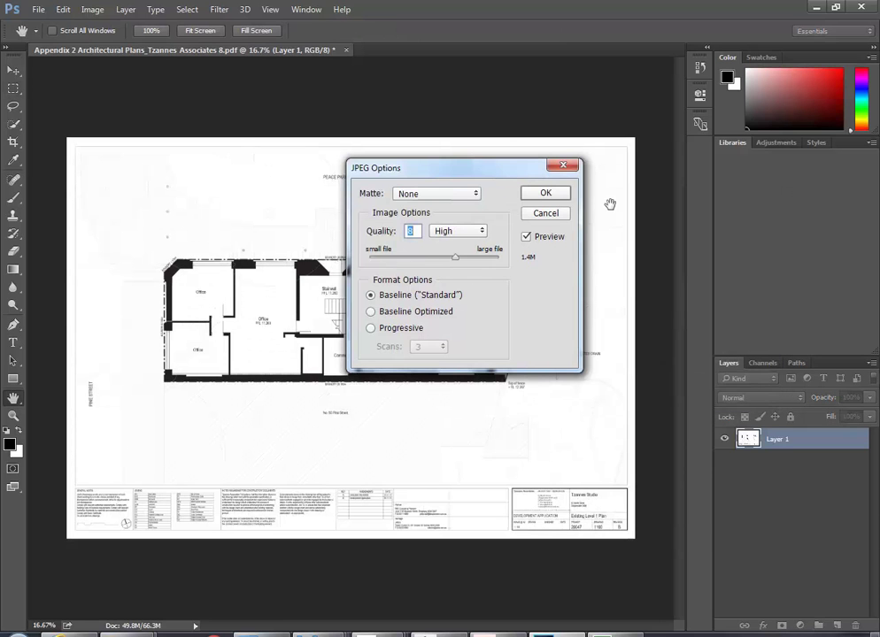
{"action": "left_click", "coordinate": [550, 197]}
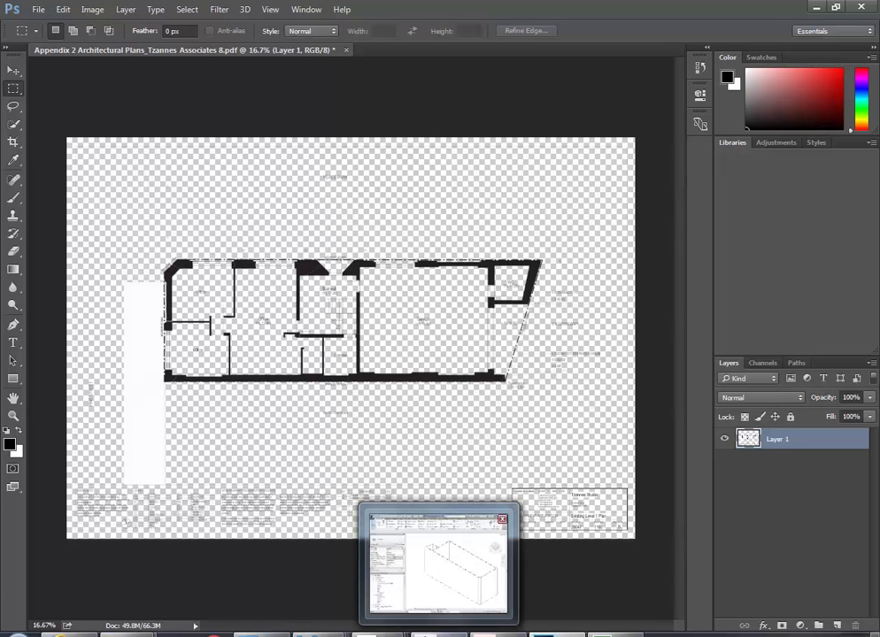
Review the plan's image size without changing it
{"action": "left_click", "coordinate": [92, 9]}
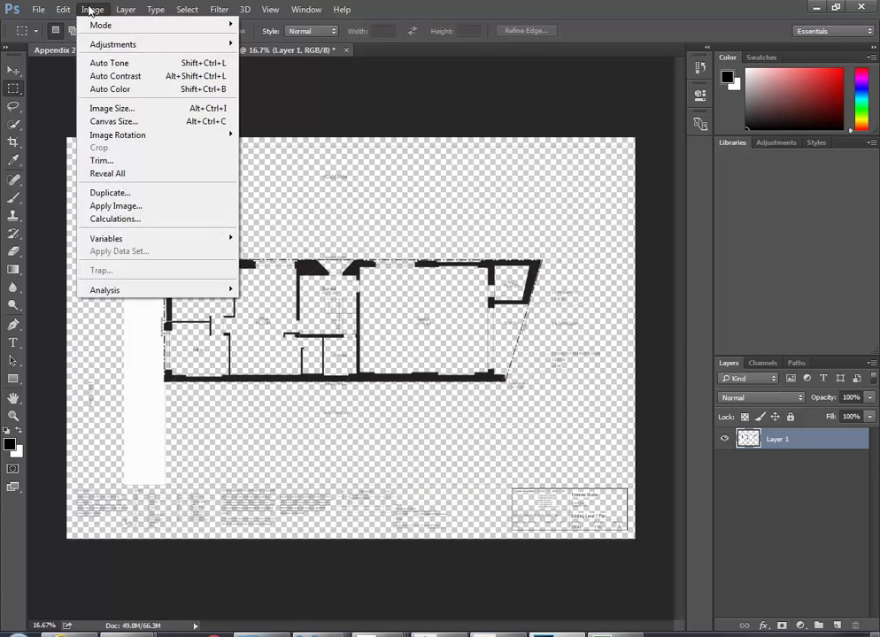
{"action": "left_click", "coordinate": [99, 111]}
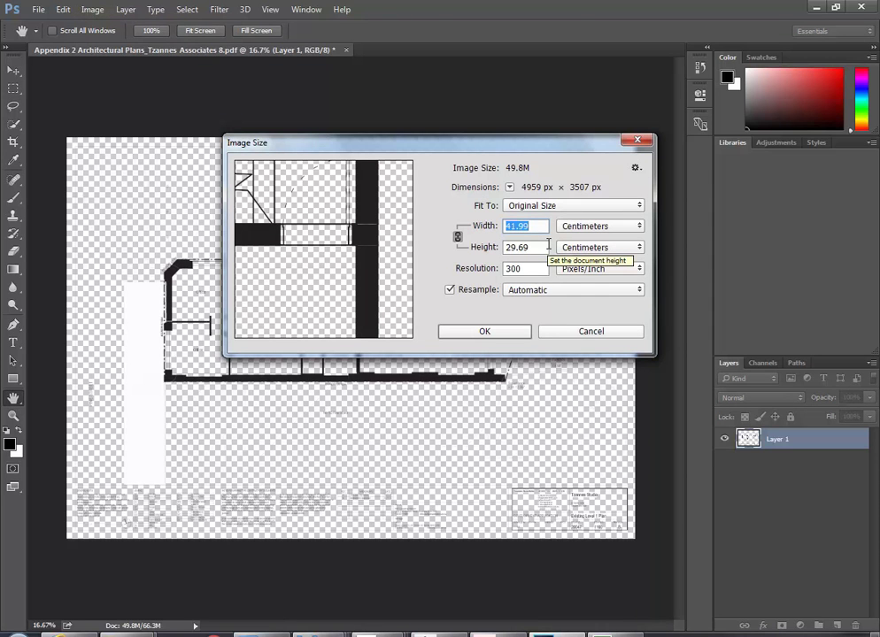
{"action": "left_click", "coordinate": [574, 334]}
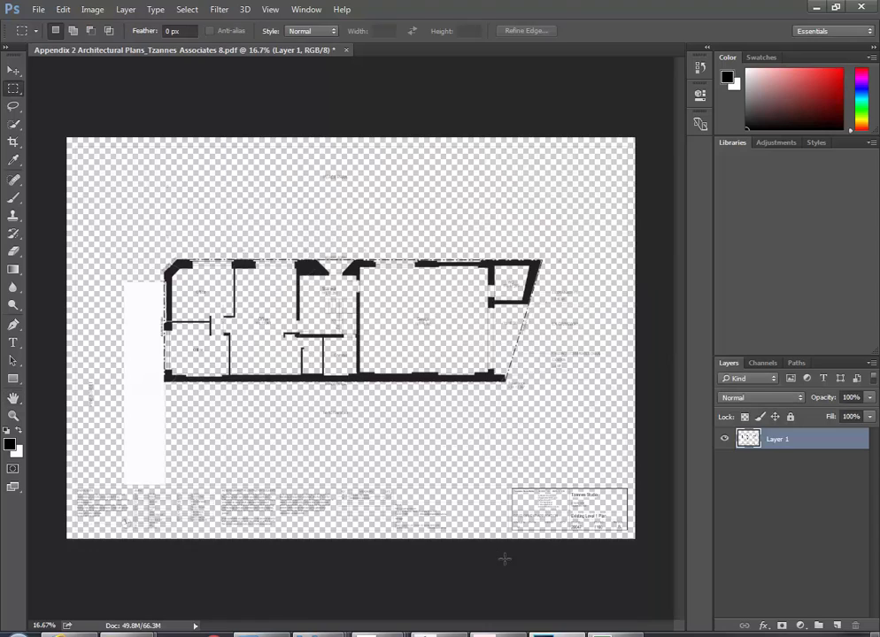
Zoom into the title block to read the 1 : 100 at A3 scale
{"action": "scroll", "coordinate": [525, 549], "scroll_direction": "up", "scroll_amount": 10, "text": "alt"}
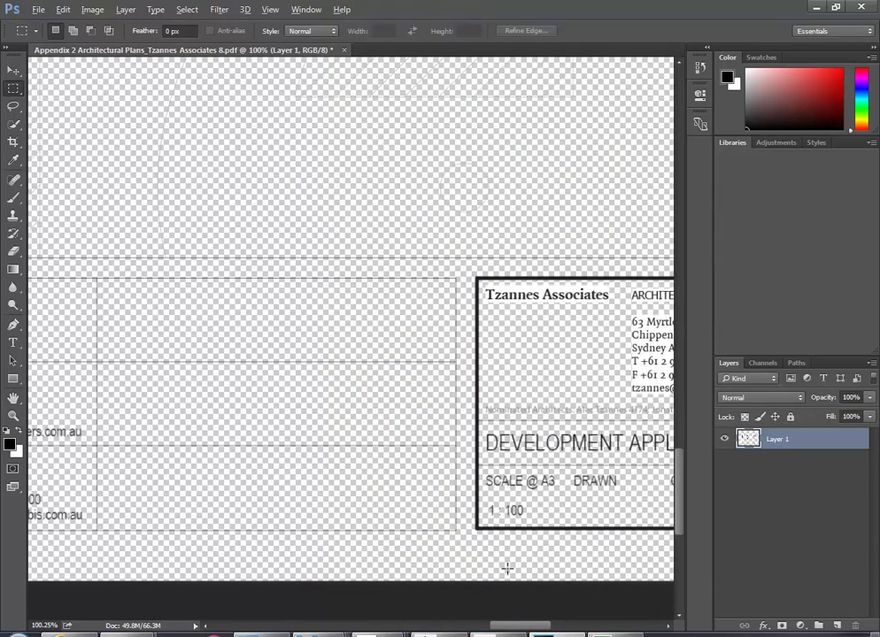
{"action": "scroll", "coordinate": [478, 595], "scroll_direction": "right", "scroll_amount": 4, "text": "ctrl"}
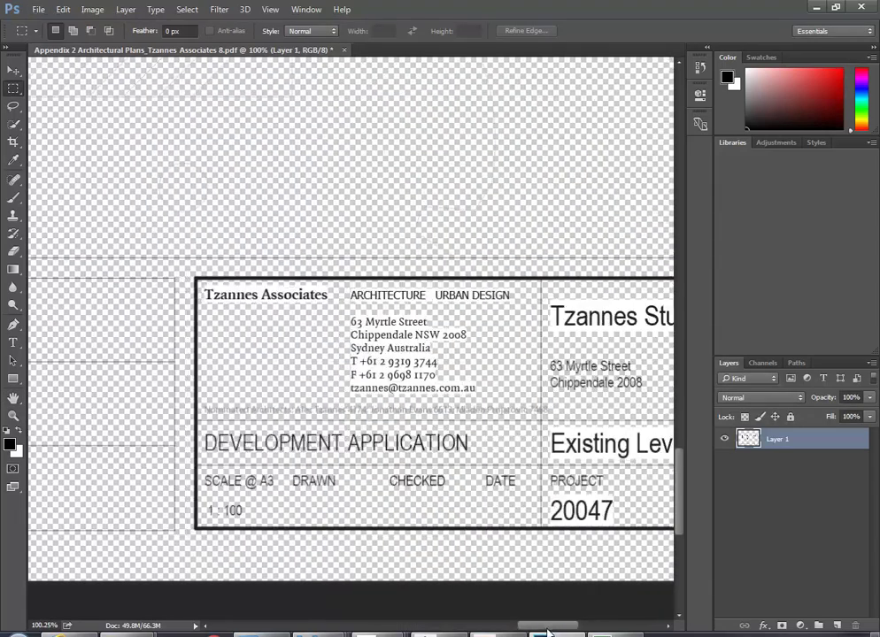
{"action": "scroll", "coordinate": [252, 521], "scroll_direction": "up", "scroll_amount": 6, "text": "alt"}
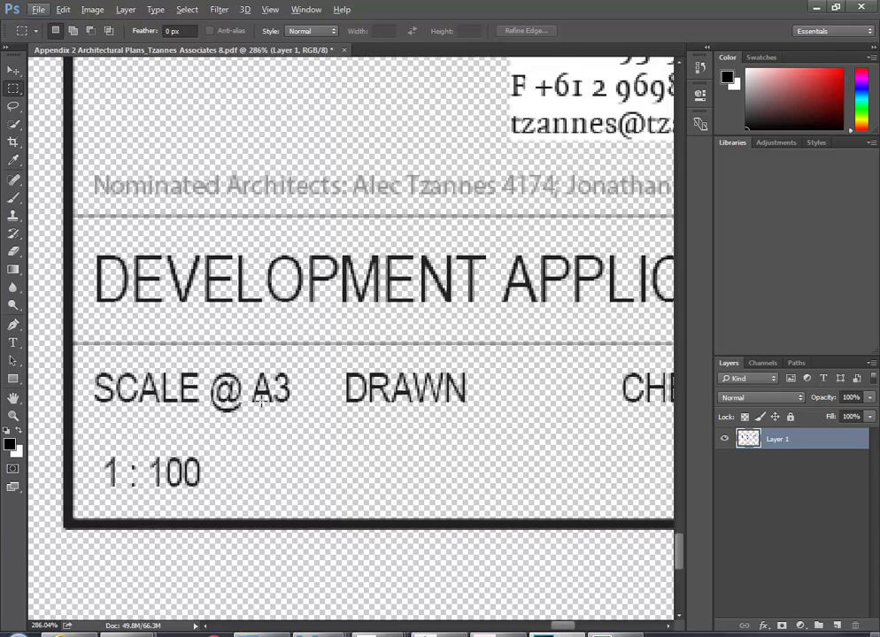
{"action": "scroll", "coordinate": [261, 398], "scroll_direction": "down", "scroll_amount": 3, "text": "alt"}
{"action": "scroll", "coordinate": [257, 394], "scroll_direction": "up", "scroll_amount": 4, "text": "alt"}
{"action": "scroll", "coordinate": [190, 420], "scroll_direction": "down", "scroll_amount": 3, "text": "alt"}
{"action": "scroll", "coordinate": [161, 441], "scroll_direction": "up", "scroll_amount": 3, "text": "alt"}
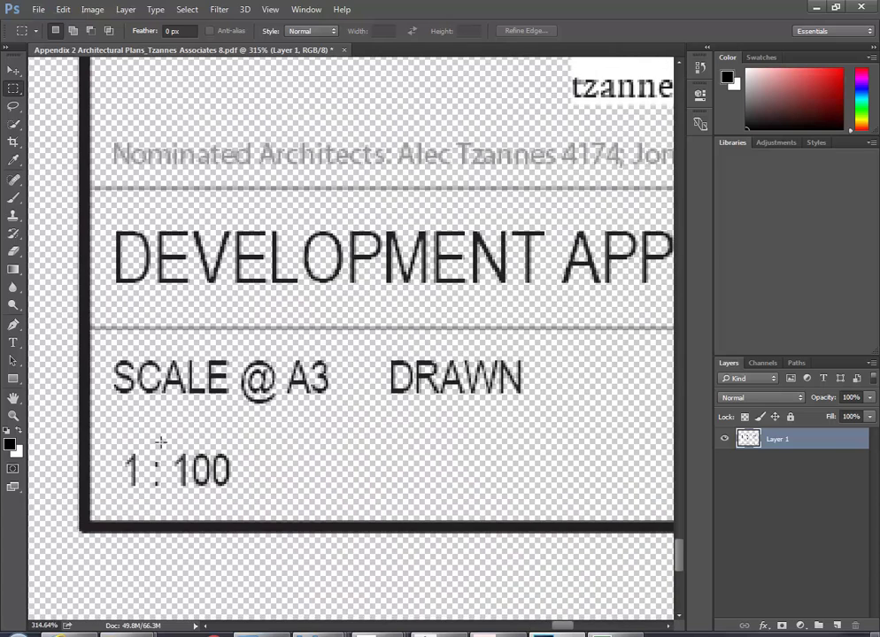
{"action": "scroll", "coordinate": [160, 440], "scroll_direction": "down", "scroll_amount": 1, "text": "alt"}
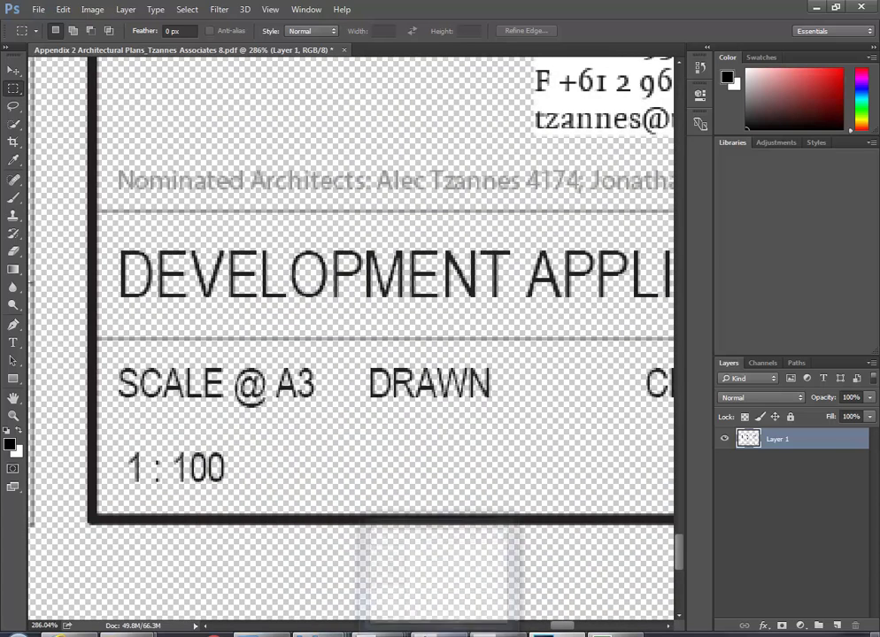
In Revit, open and frame the Ground Floor w plan image view, then show the Insert ribbon
{"action": "left_click", "coordinate": [436, 566]}
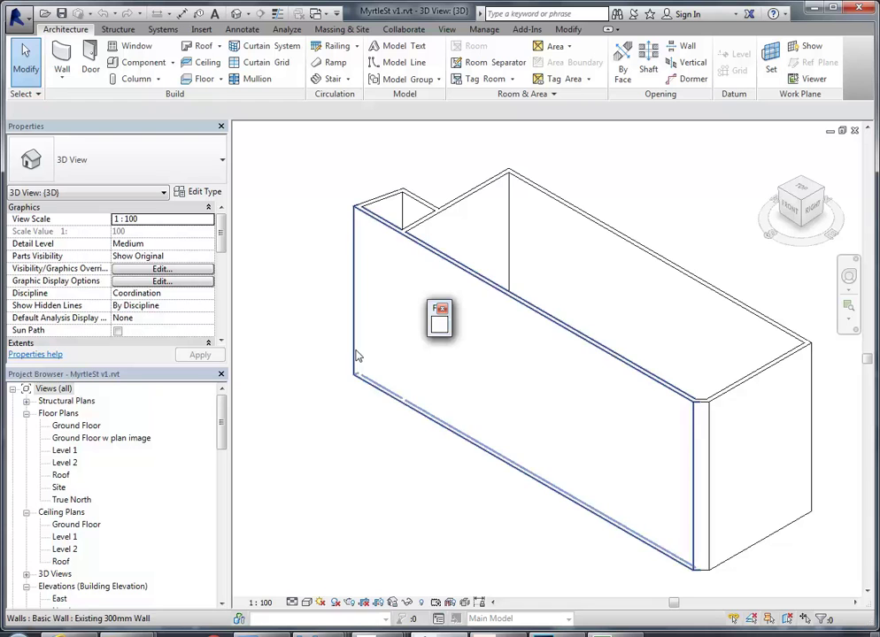
{"action": "double_click", "coordinate": [88, 438]}
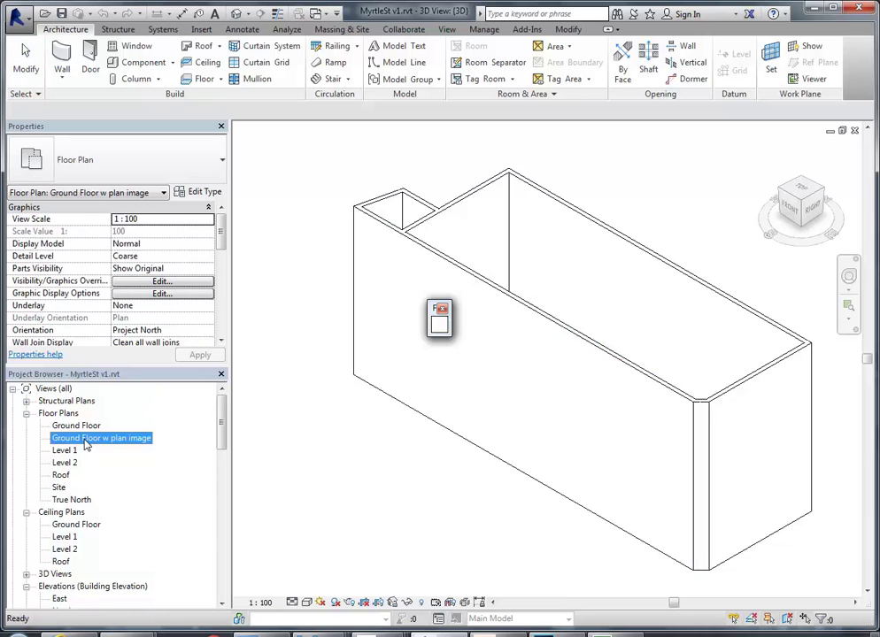
{"action": "key", "text": "Escape"}
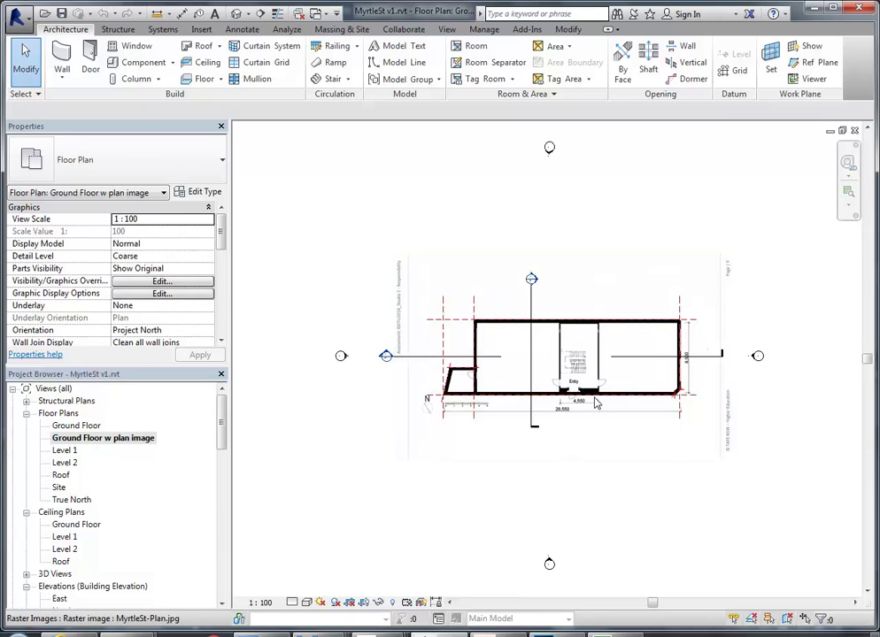
{"action": "scroll", "coordinate": [594, 403], "scroll_direction": "down", "scroll_amount": 1}
{"action": "middle_click_drag", "start_coordinate": [594, 403], "coordinate": [516, 396]}
{"action": "scroll", "coordinate": [373, 252], "scroll_direction": "down", "scroll_amount": 1}
{"action": "middle_click_drag", "start_coordinate": [374, 251], "coordinate": [377, 308]}
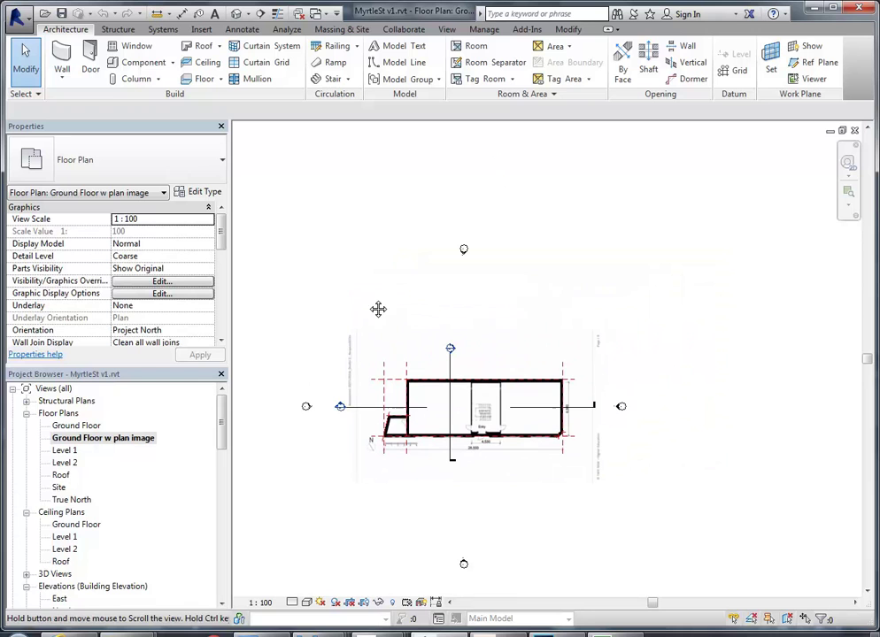
{"action": "left_click", "coordinate": [201, 29]}
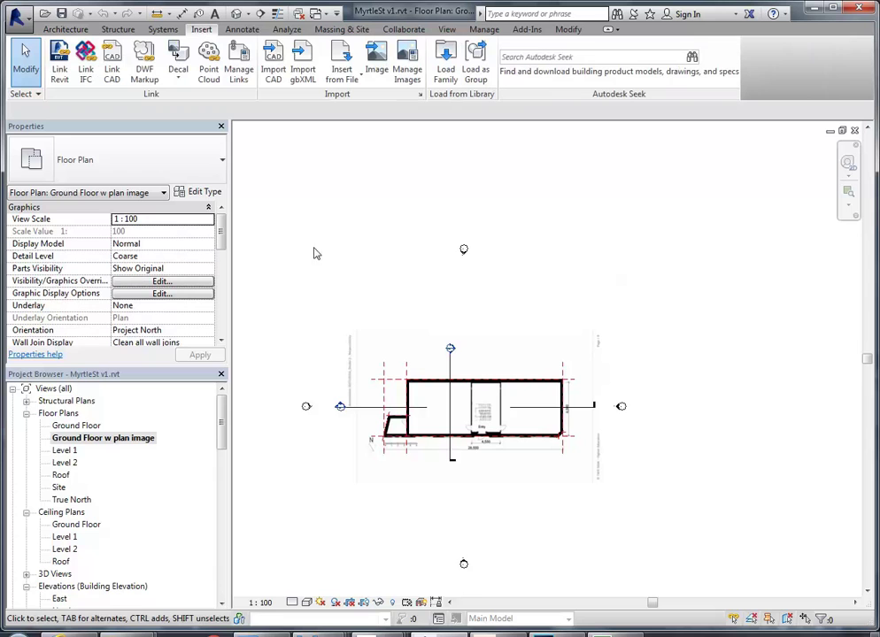
{"action": "middle_click_drag", "start_coordinate": [359, 285], "coordinate": [354, 303]}
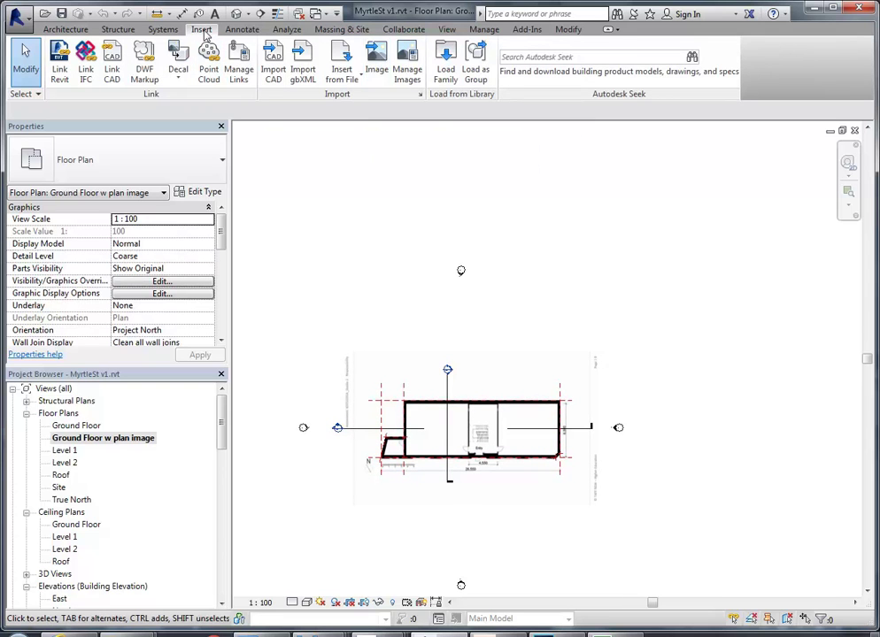
{"action": "left_click", "coordinate": [376, 69]}
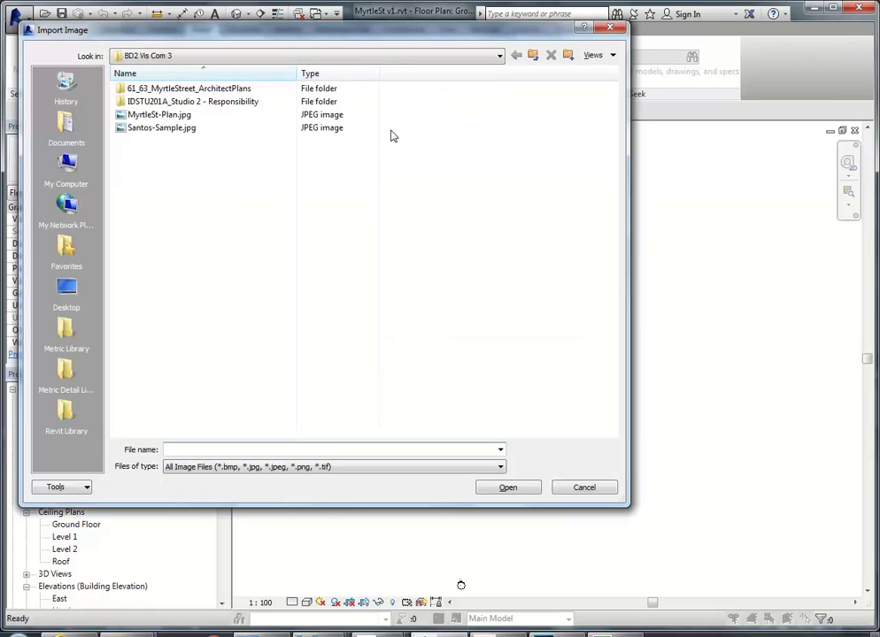
{"action": "double_click", "coordinate": [155, 92]}
{"action": "left_click", "coordinate": [184, 59]}
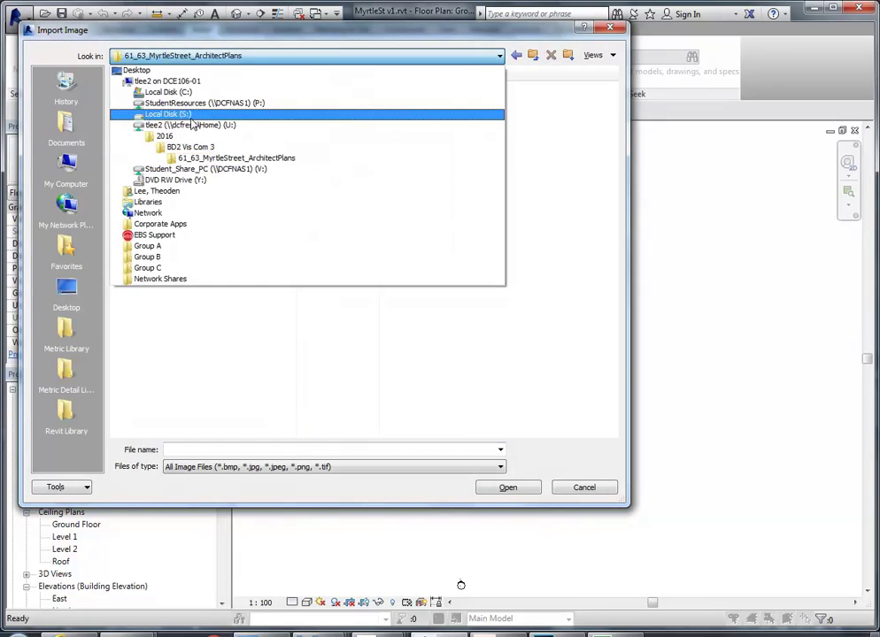
{"action": "left_click", "coordinate": [190, 103]}
{"action": "double_click", "coordinate": [187, 182]}
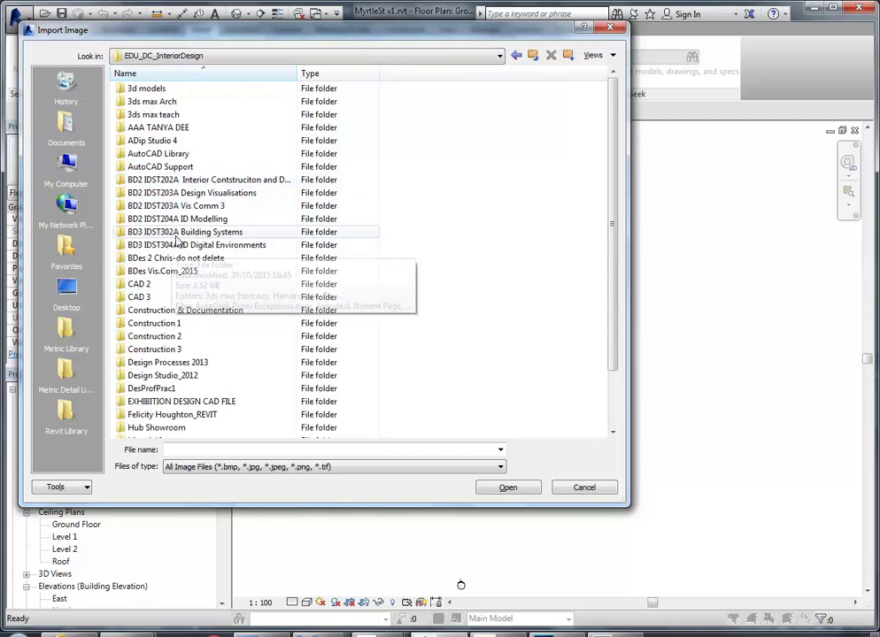
{"action": "double_click", "coordinate": [187, 205]}
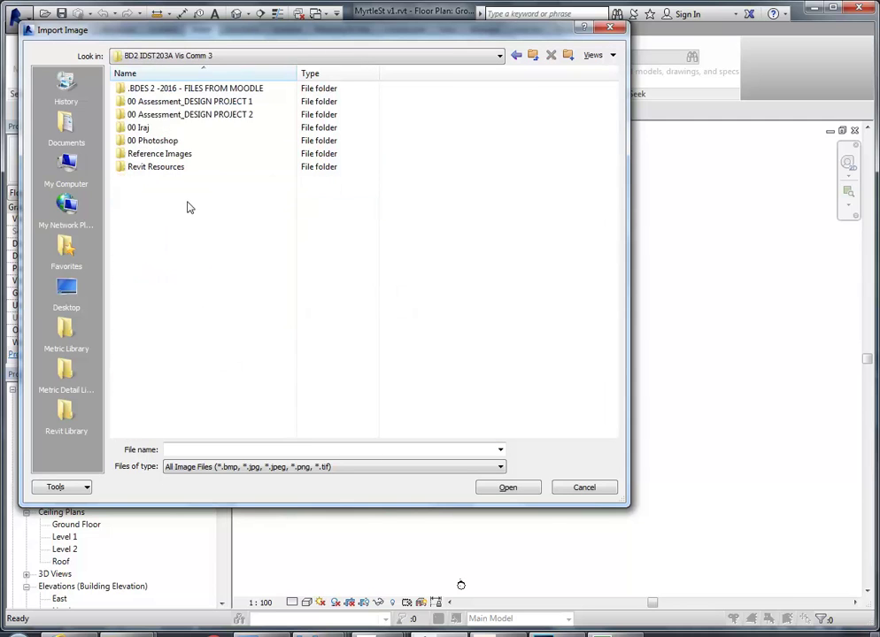
{"action": "double_click", "coordinate": [167, 114]}
{"action": "double_click", "coordinate": [156, 91]}
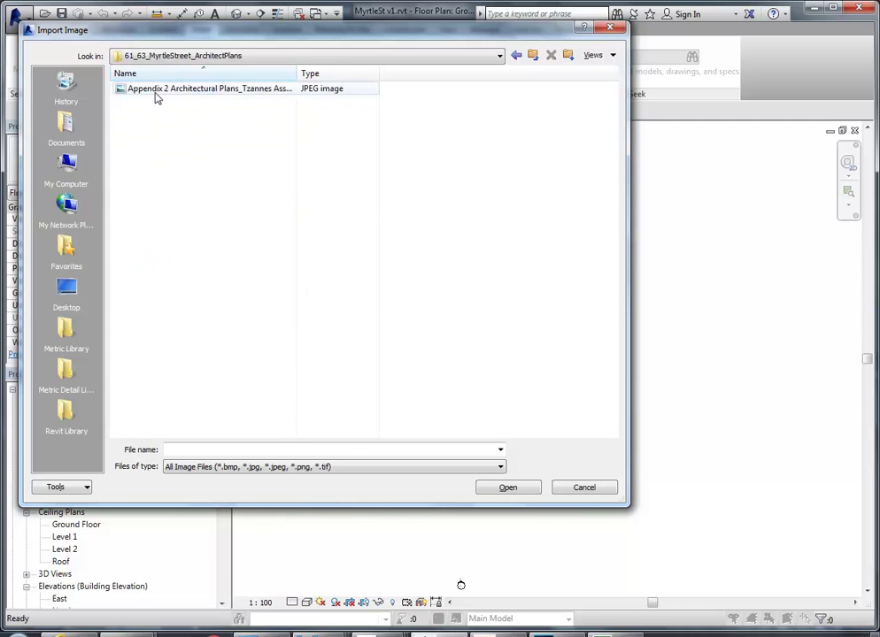
{"action": "left_click", "coordinate": [156, 91]}
{"action": "left_click", "coordinate": [507, 488]}
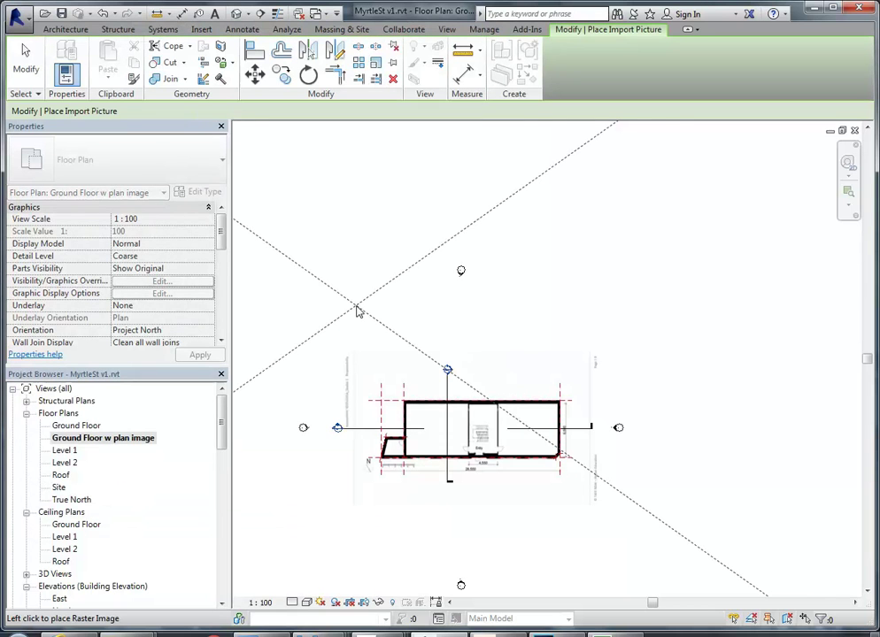
Place the Tzannes Associates 8.jpg plan image and start entering a 42000 width in Properties
{"action": "left_click", "coordinate": [463, 226]}
{"action": "scroll", "coordinate": [463, 226], "scroll_direction": "down", "scroll_amount": 4}
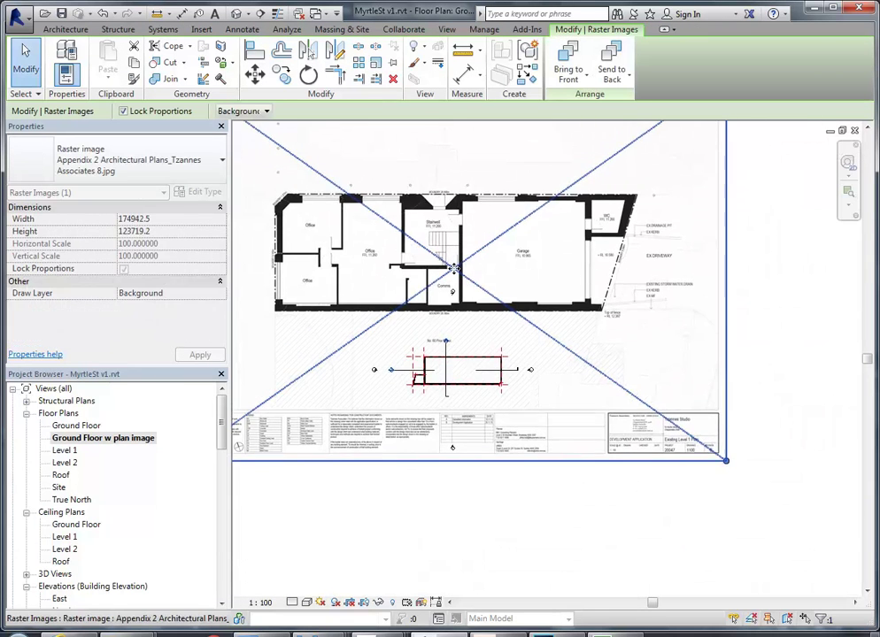
{"action": "scroll", "coordinate": [470, 331], "scroll_direction": "up", "scroll_amount": 1}
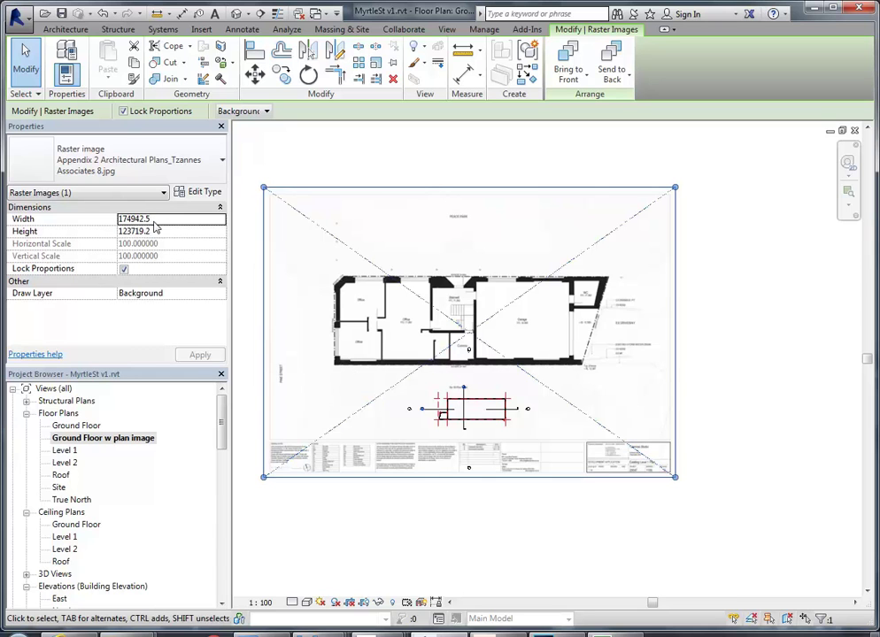
{"action": "left_click", "coordinate": [155, 221]}
{"action": "left_click_drag", "start_coordinate": [158, 221], "coordinate": [100, 222]}
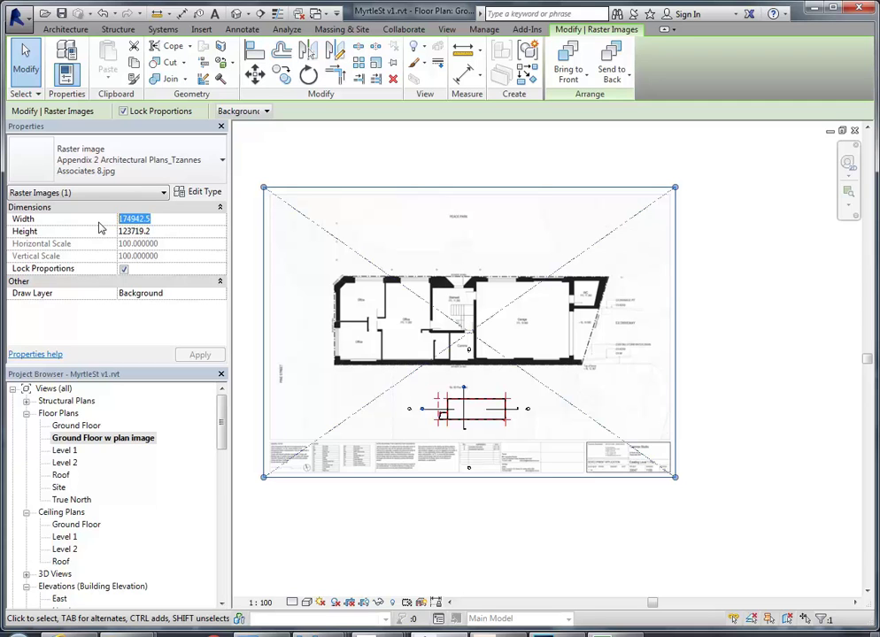
{"action": "type", "text": "42000"}
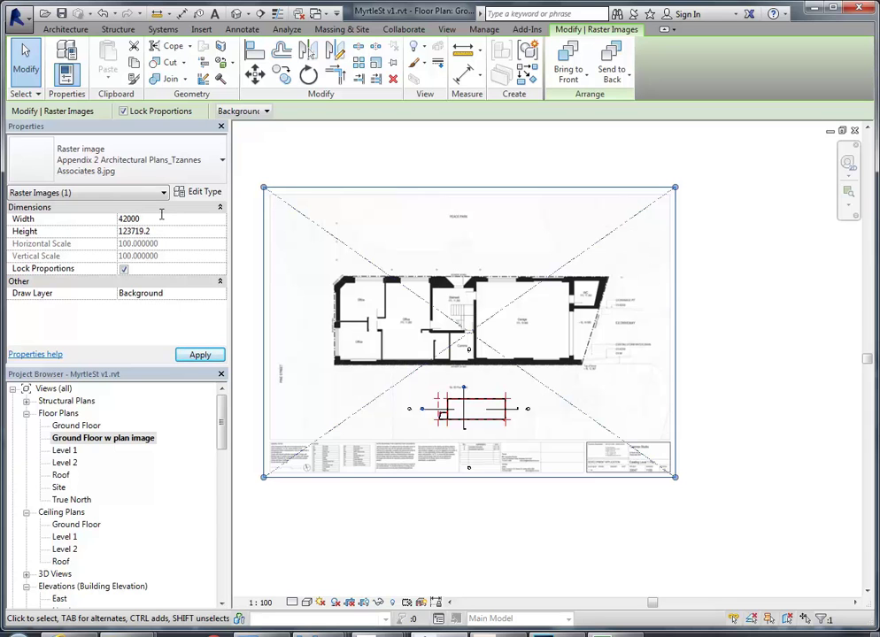
Undo, then reapply a 42000 Width to the plan image, making it 29702.4 high
{"action": "key", "text": "Return"}
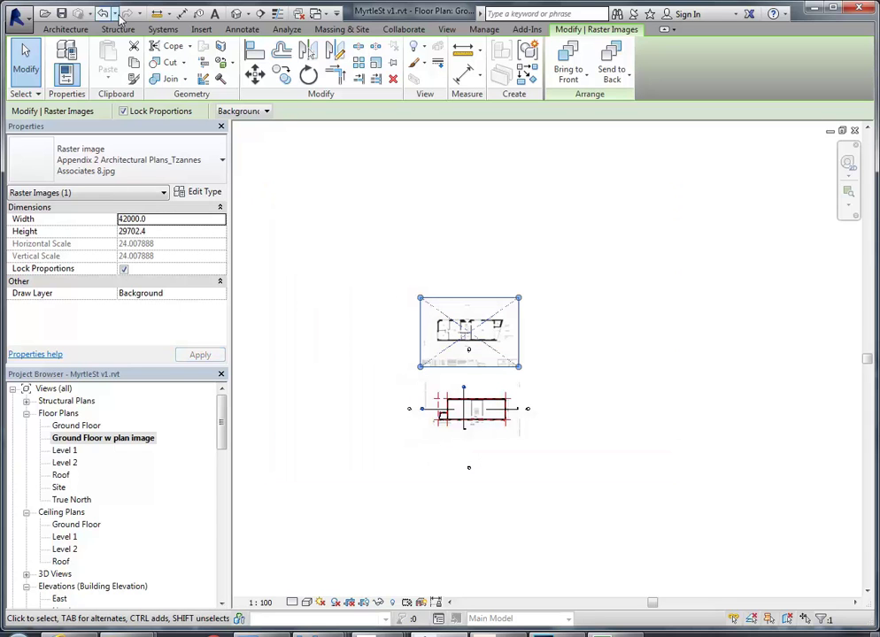
{"action": "left_click", "coordinate": [103, 13]}
{"action": "left_click", "coordinate": [476, 299]}
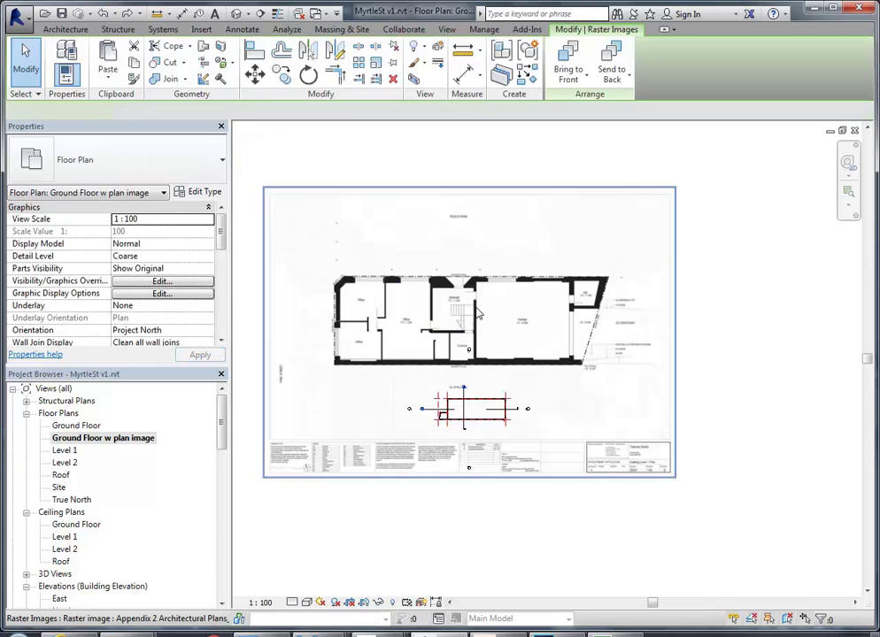
{"action": "middle_click_drag", "start_coordinate": [425, 305], "coordinate": [455, 363]}
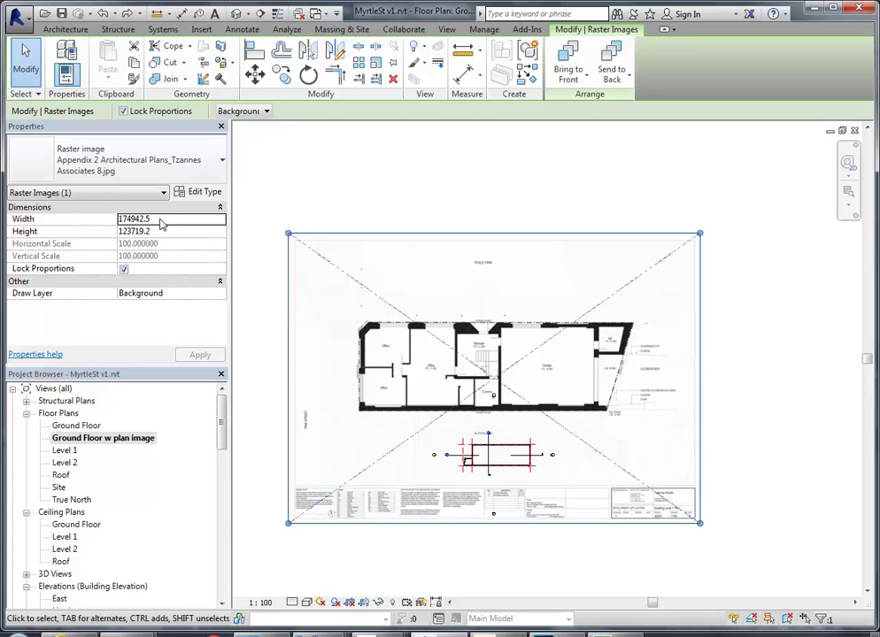
{"action": "left_click", "coordinate": [160, 219]}
{"action": "type", "text": "42000"}
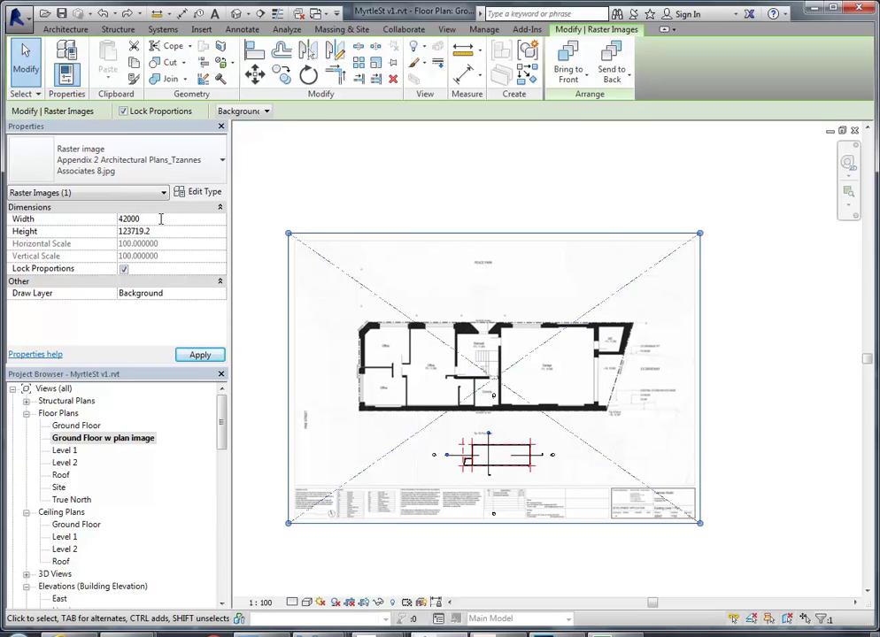
{"action": "key", "text": "Return"}
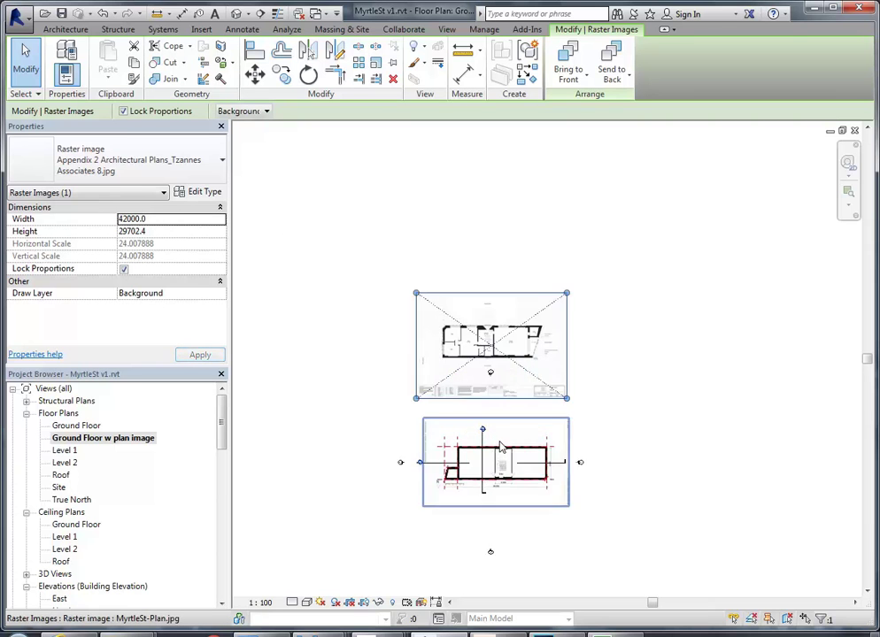
Zoom and pan onto the WC, driveway and boundary line of the resized plan image
{"action": "scroll", "coordinate": [496, 442], "scroll_direction": "up", "scroll_amount": 4}
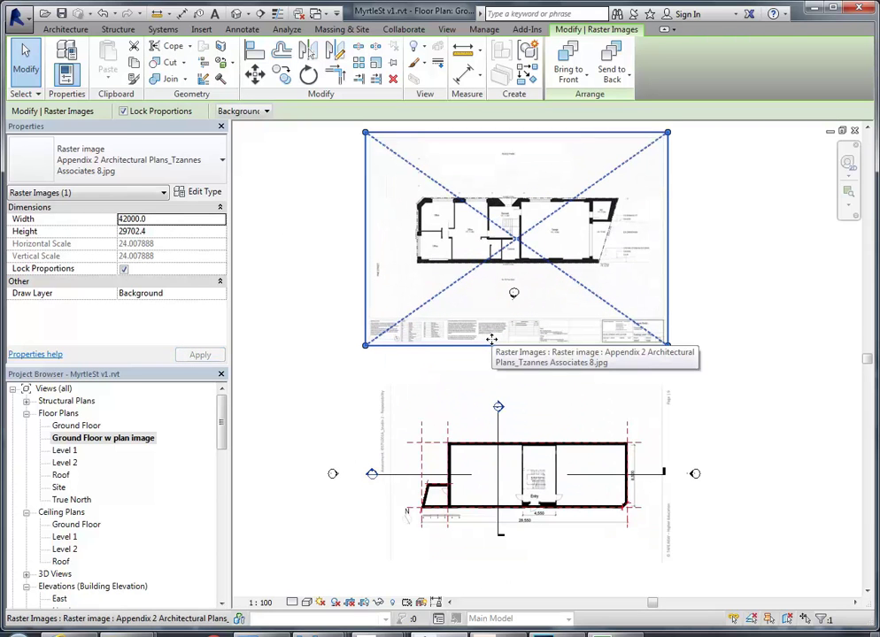
{"action": "scroll", "coordinate": [500, 344], "scroll_direction": "up", "scroll_amount": 5}
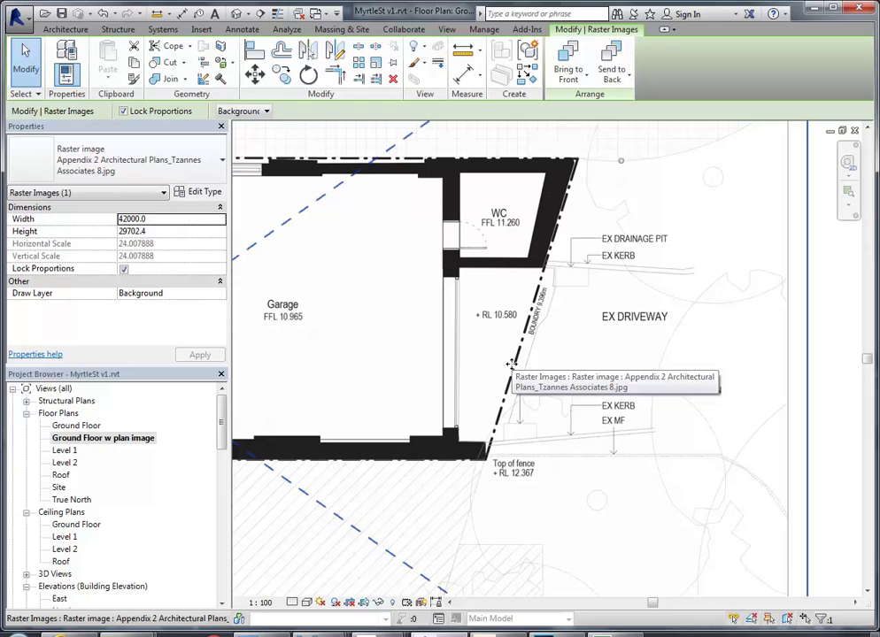
{"action": "middle_click_drag", "start_coordinate": [513, 364], "coordinate": [517, 404]}
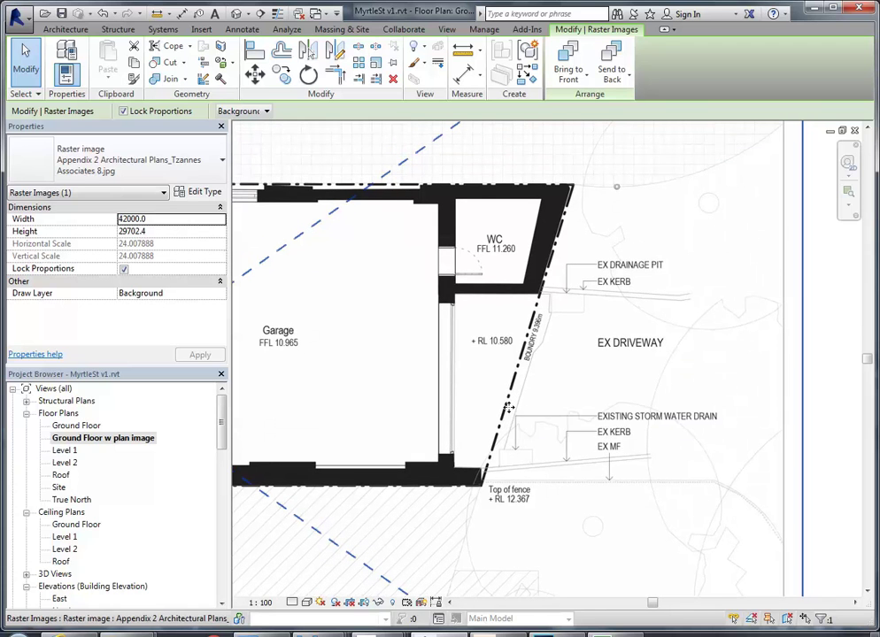
{"action": "scroll", "coordinate": [509, 403], "scroll_direction": "up", "scroll_amount": 2}
{"action": "middle_click_drag", "start_coordinate": [488, 388], "coordinate": [498, 421]}
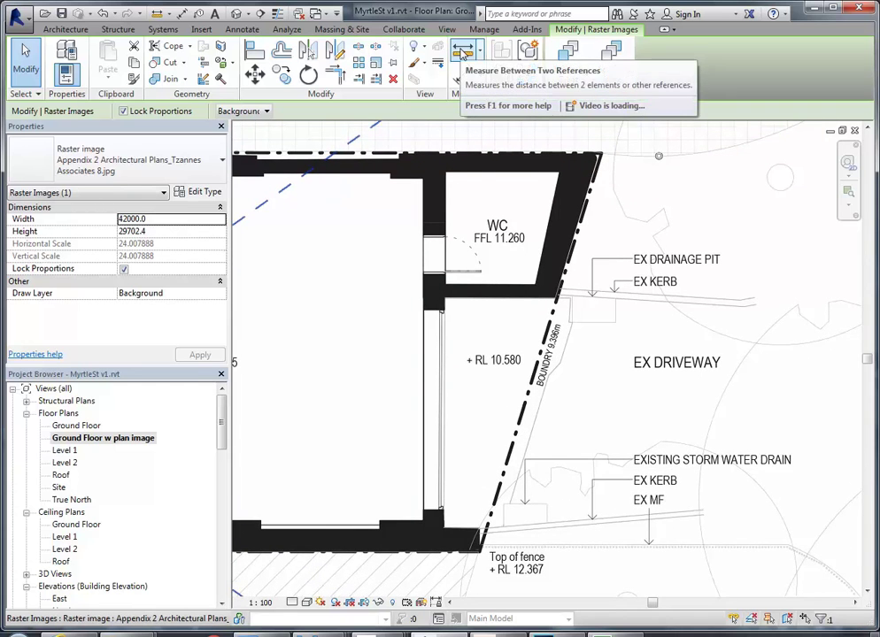
Measure the boundary line from fence corner to wall corner, about 9403.3 against 9.396m
{"action": "left_click", "coordinate": [462, 52]}
{"action": "scroll", "coordinate": [416, 574], "scroll_direction": "up", "scroll_amount": 5}
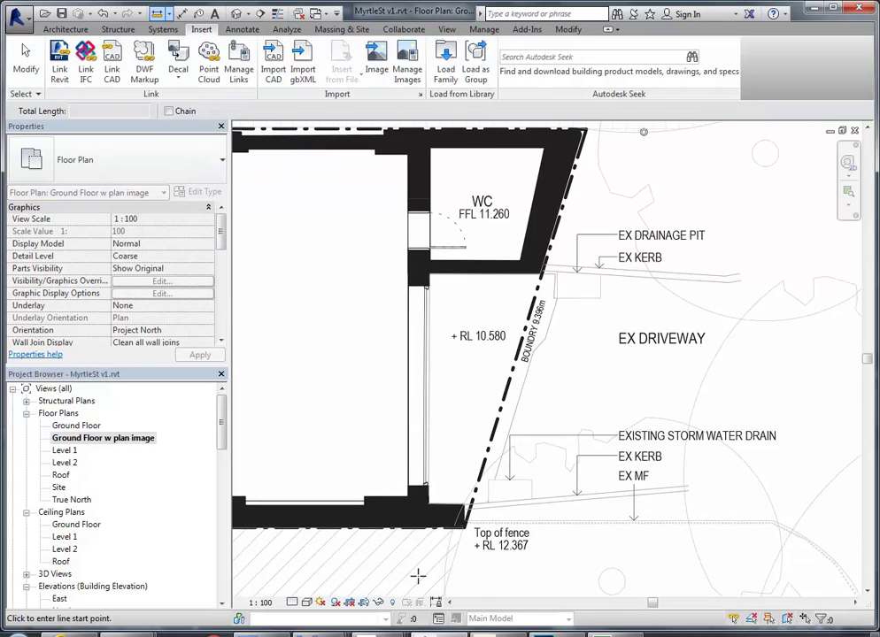
{"action": "scroll", "coordinate": [494, 500], "scroll_direction": "up", "scroll_amount": 2}
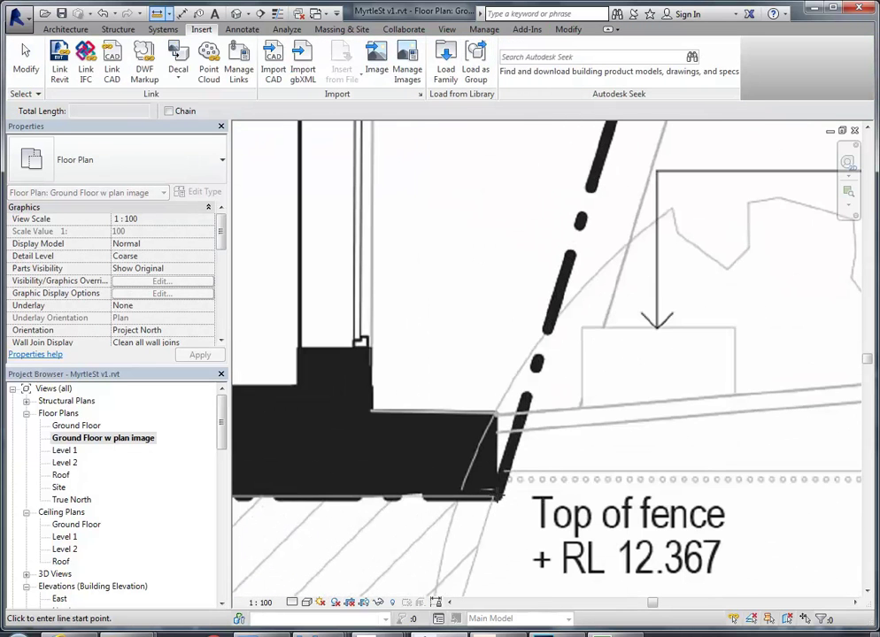
{"action": "left_click", "coordinate": [494, 500]}
{"action": "scroll", "coordinate": [514, 469], "scroll_direction": "down", "scroll_amount": 2}
{"action": "middle_click_drag", "start_coordinate": [558, 397], "coordinate": [496, 582]}
{"action": "scroll", "coordinate": [577, 262], "scroll_direction": "up", "scroll_amount": 1}
{"action": "scroll", "coordinate": [577, 262], "scroll_direction": "up", "scroll_amount": 4}
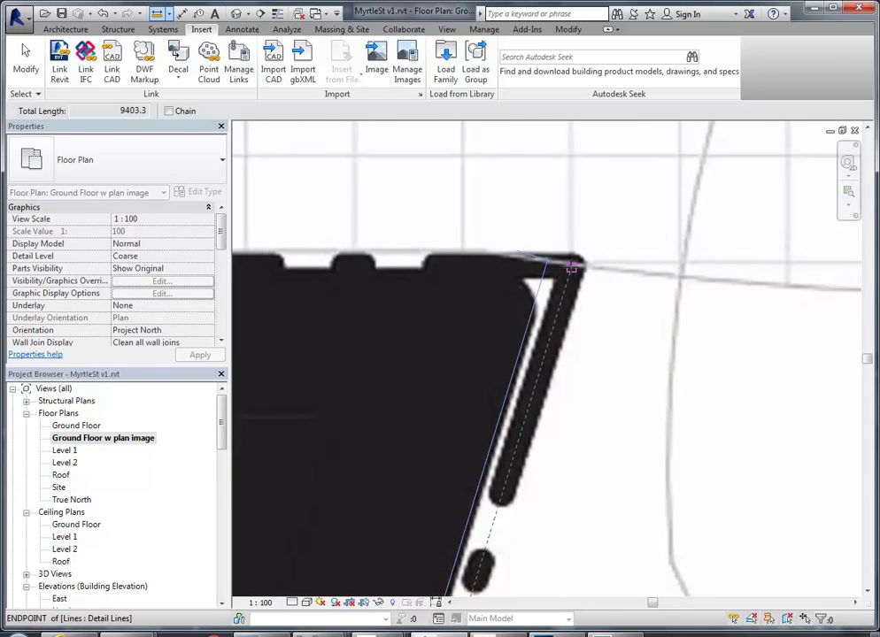
{"action": "left_click", "coordinate": [571, 268]}
{"action": "scroll", "coordinate": [453, 404], "scroll_direction": "down", "scroll_amount": 2}
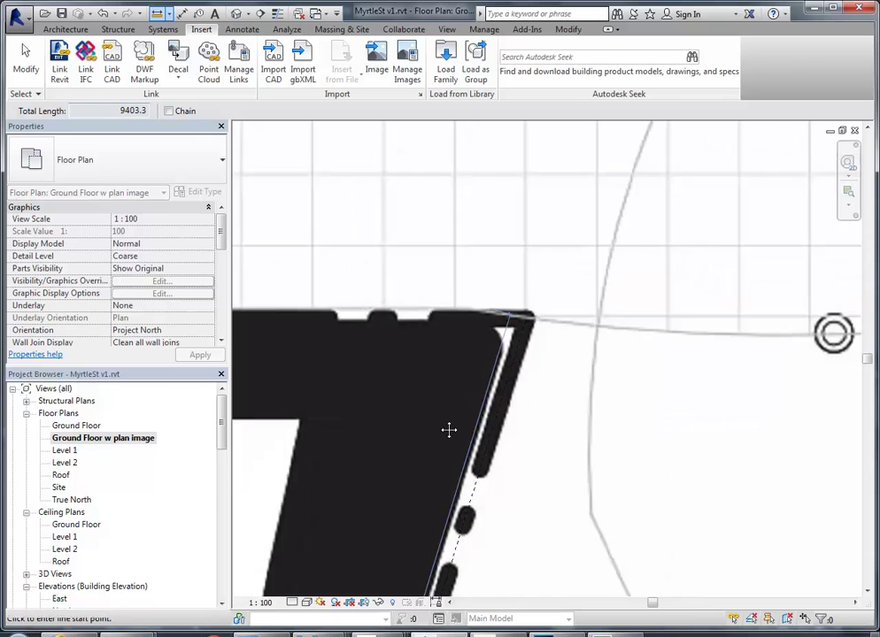
{"action": "scroll", "coordinate": [480, 330], "scroll_direction": "down", "scroll_amount": 3}
{"action": "middle_click_drag", "start_coordinate": [522, 504], "coordinate": [532, 496]}
{"action": "scroll", "coordinate": [532, 497], "scroll_direction": "up", "scroll_amount": 2}
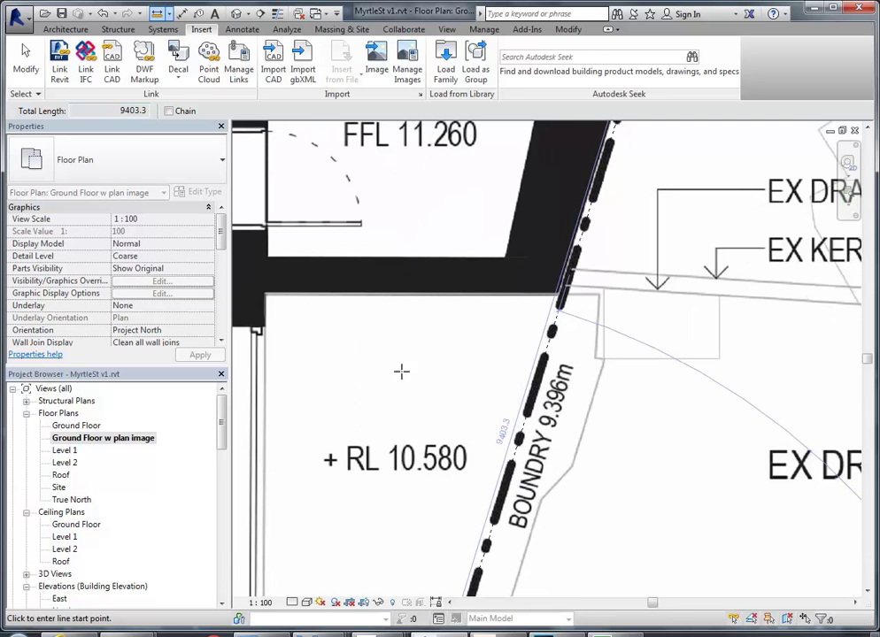
{"action": "scroll", "coordinate": [371, 346], "scroll_direction": "down", "scroll_amount": 10}
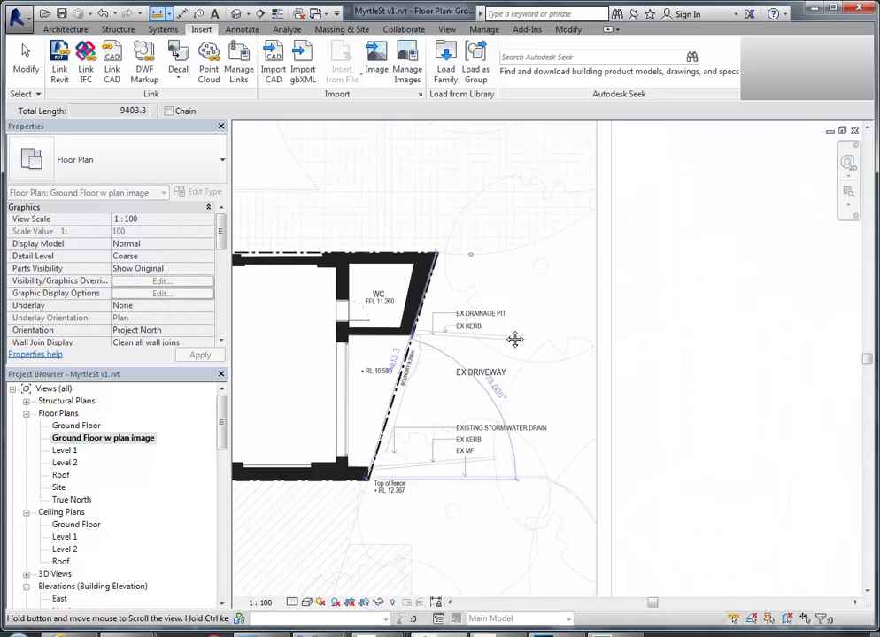
Cancel measuring, zoom out and select the upper architectural plan image
{"action": "right_click", "coordinate": [507, 303]}
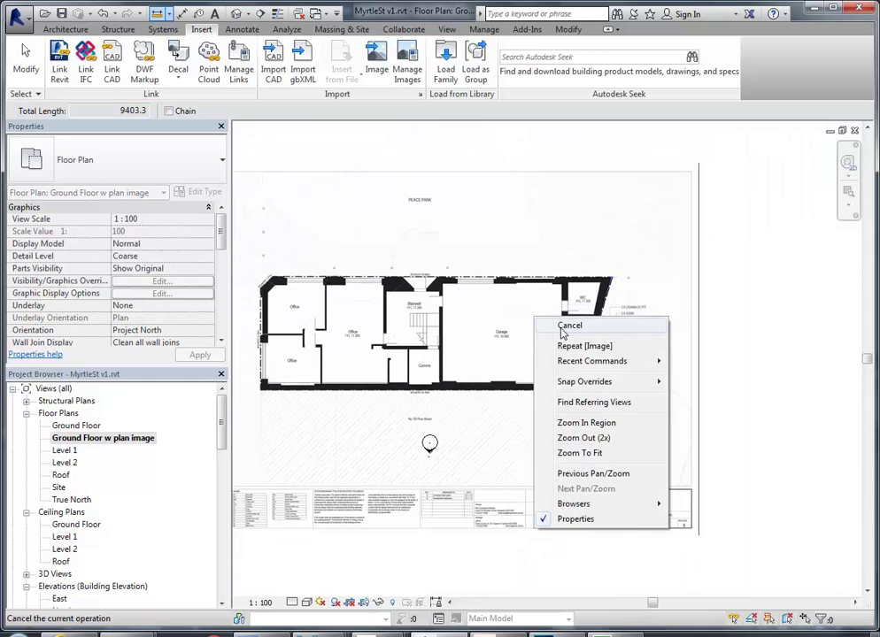
{"action": "left_click", "coordinate": [514, 328]}
{"action": "scroll", "coordinate": [474, 350], "scroll_direction": "down", "scroll_amount": 4}
{"action": "scroll", "coordinate": [451, 366], "scroll_direction": "down", "scroll_amount": 1}
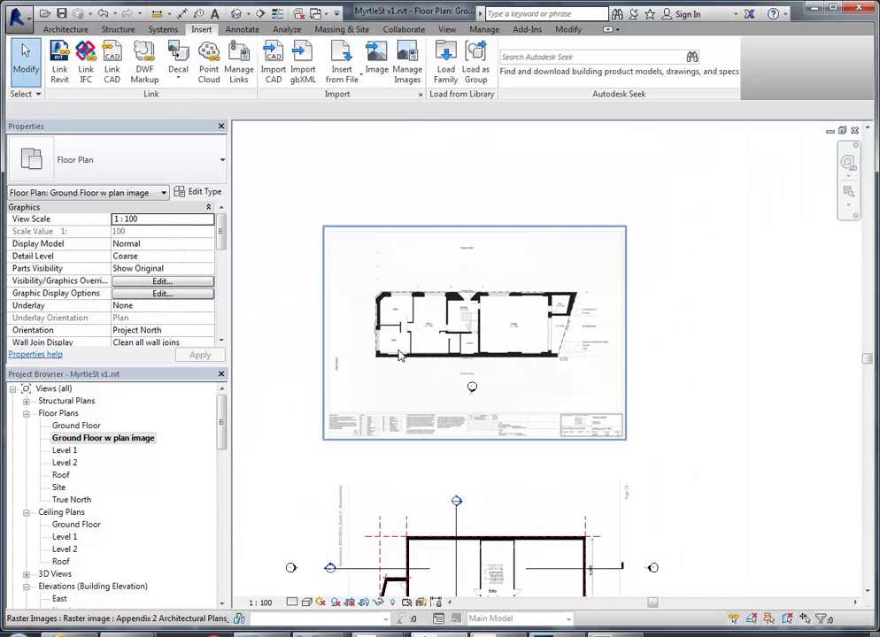
{"action": "scroll", "coordinate": [368, 372], "scroll_direction": "down", "scroll_amount": 2}
{"action": "left_click", "coordinate": [394, 447]}
{"action": "left_click", "coordinate": [422, 306]}
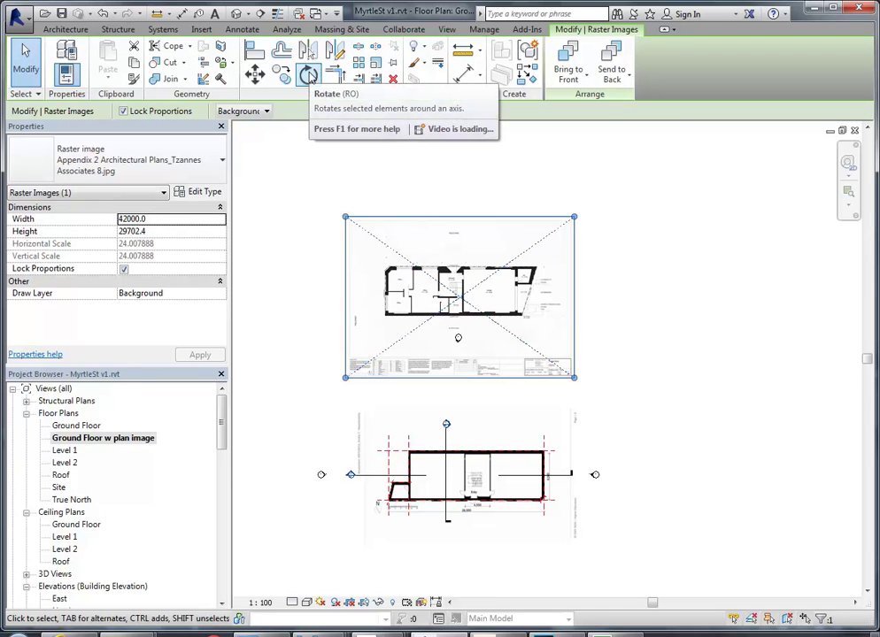
Rotate the architectural plan image 180° from a horizontal start ray
{"action": "left_click", "coordinate": [309, 75]}
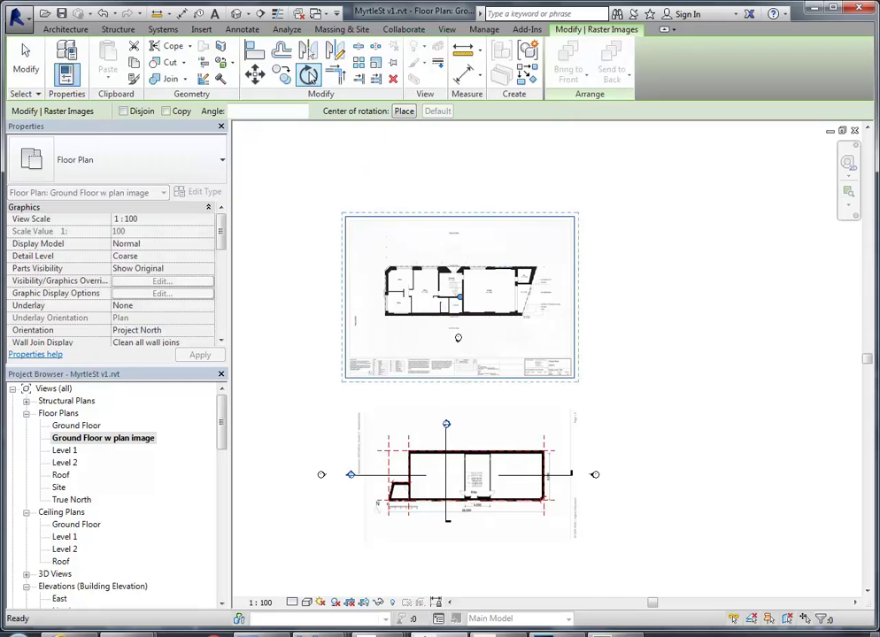
{"action": "left_click", "coordinate": [632, 302]}
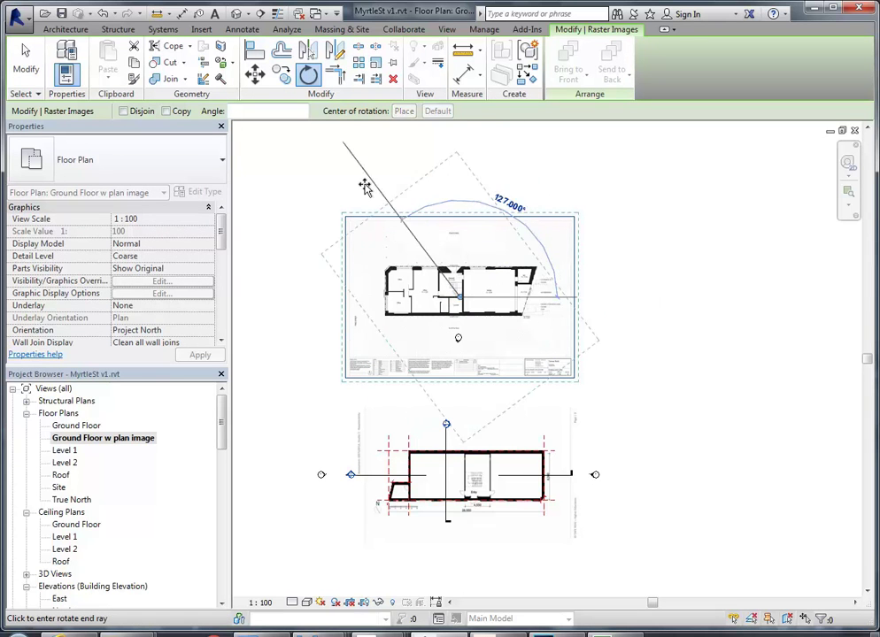
{"action": "left_click", "coordinate": [297, 300]}
Select the MyrtleSt-Plan.jpg image below it
{"action": "middle_click_drag", "start_coordinate": [484, 386], "coordinate": [429, 450]}
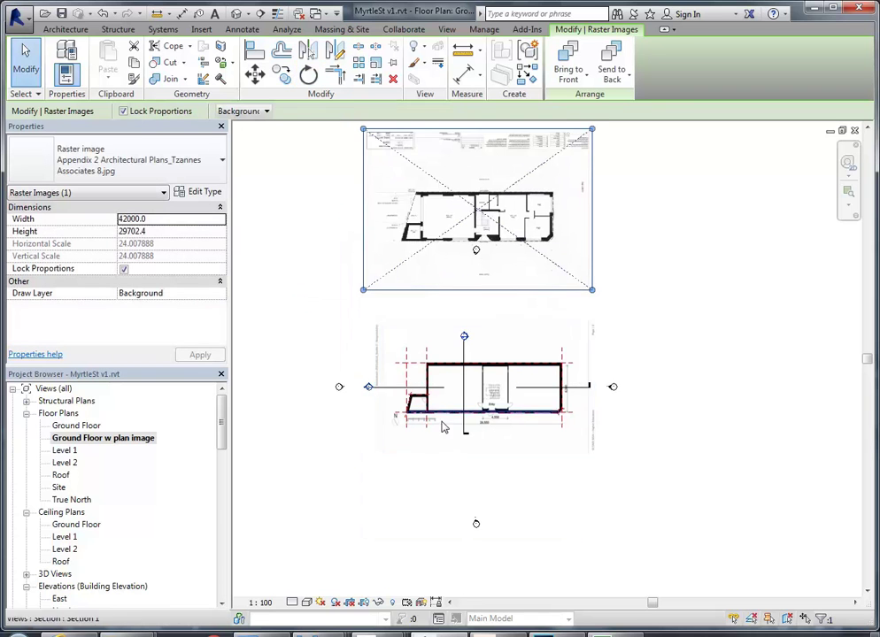
{"action": "scroll", "coordinate": [477, 285], "scroll_direction": "down", "scroll_amount": 1}
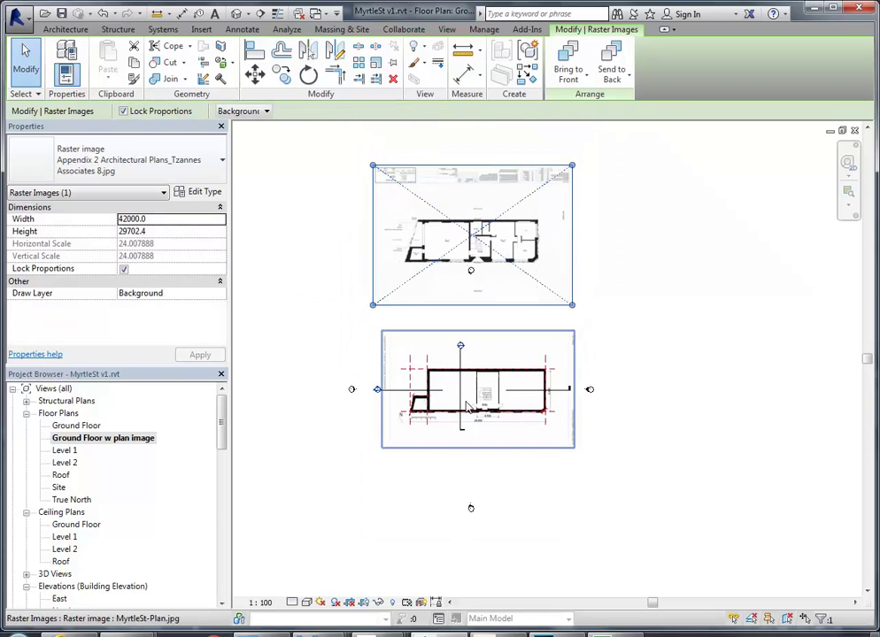
{"action": "scroll", "coordinate": [465, 403], "scroll_direction": "up", "scroll_amount": 3}
{"action": "left_click", "coordinate": [511, 280]}
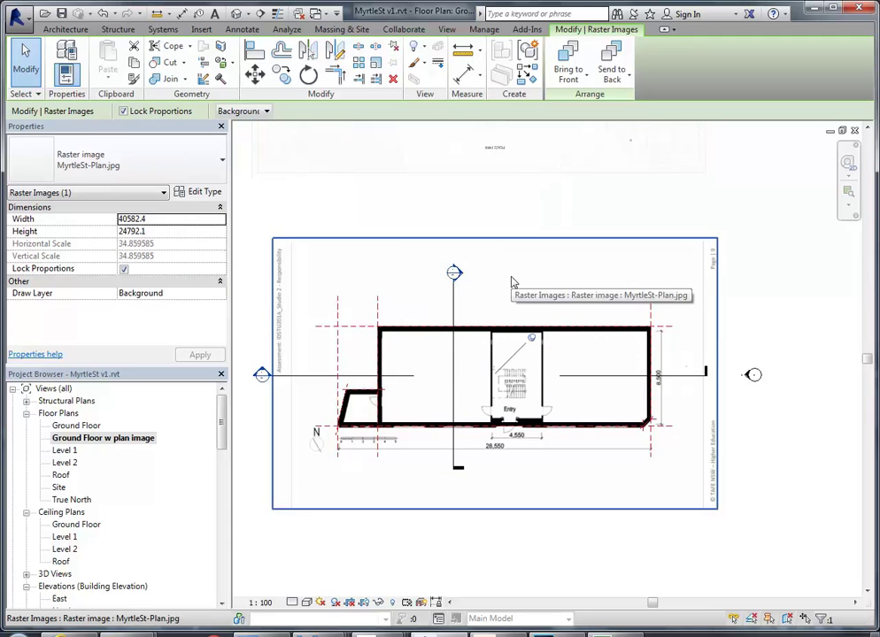
{"action": "scroll", "coordinate": [493, 299], "scroll_direction": "down", "scroll_amount": 2}
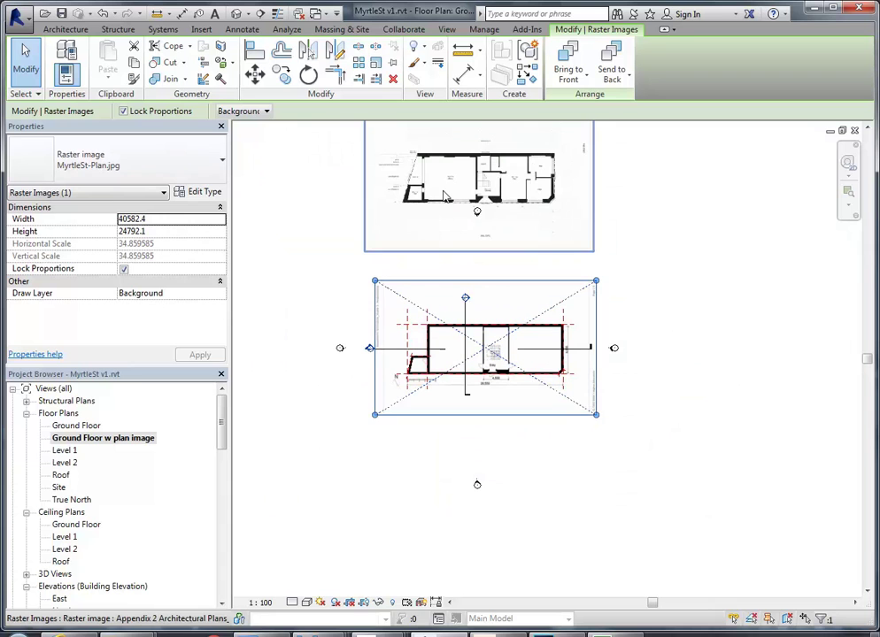
Delete MyrtleSt-Plan.jpg and drag the rotated plan image down over the sketch
{"action": "left_click", "coordinate": [393, 81]}
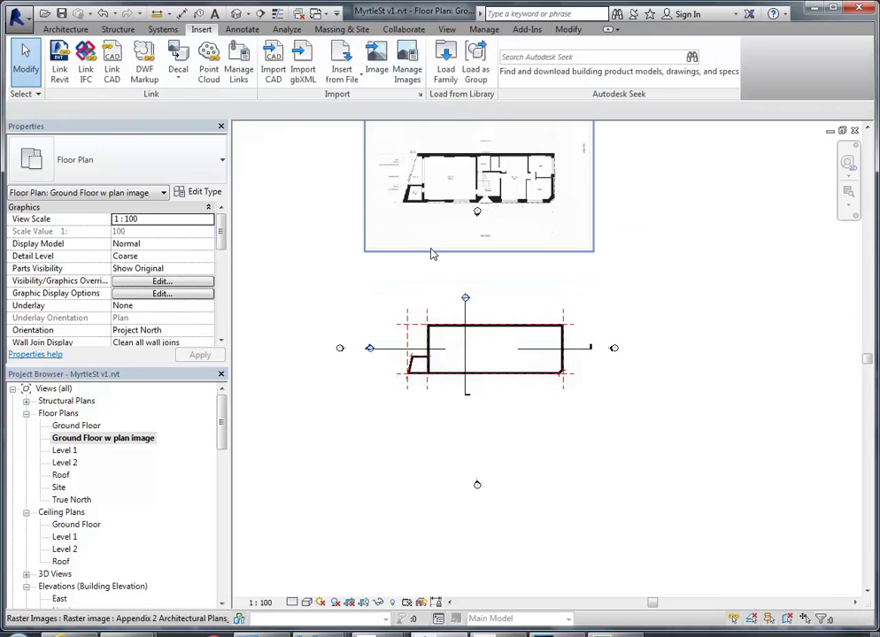
{"action": "left_click", "coordinate": [438, 221]}
{"action": "mouse_move", "coordinate": [445, 185]}
{"action": "left_mouse_down"}
{"action": "mouse_move", "coordinate": [436, 341]}
{"action": "mouse_move", "coordinate": [445, 355]}
{"action": "left_mouse_up"}
{"action": "scroll", "coordinate": [457, 352], "scroll_direction": "up", "scroll_amount": 5}
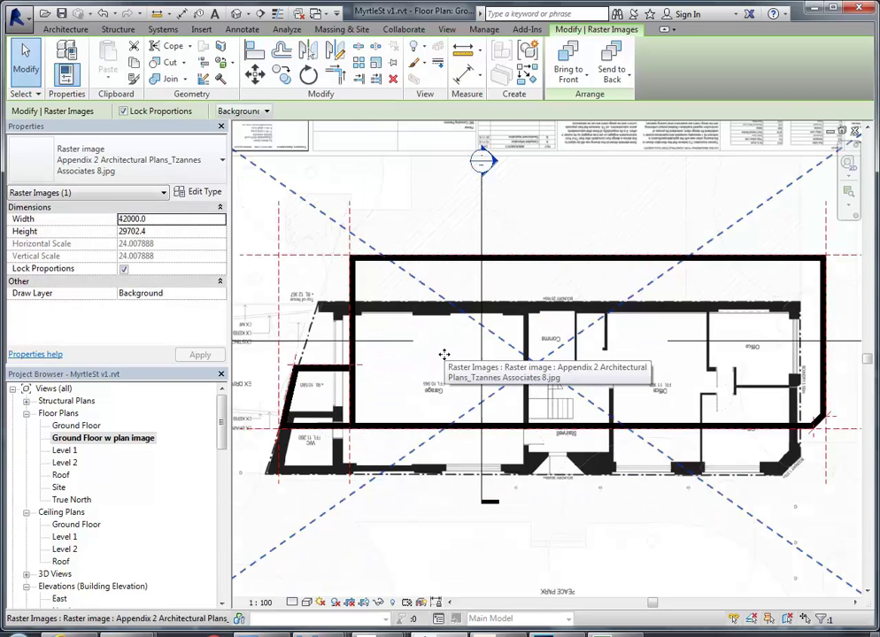
{"action": "scroll", "coordinate": [310, 413], "scroll_direction": "up", "scroll_amount": 4}
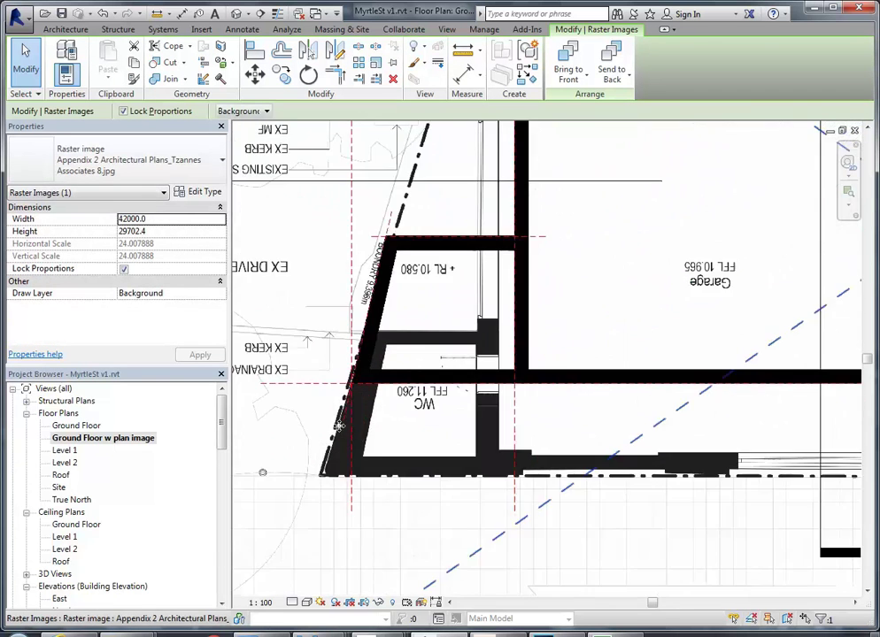
{"action": "scroll", "coordinate": [335, 424], "scroll_direction": "up", "scroll_amount": 2}
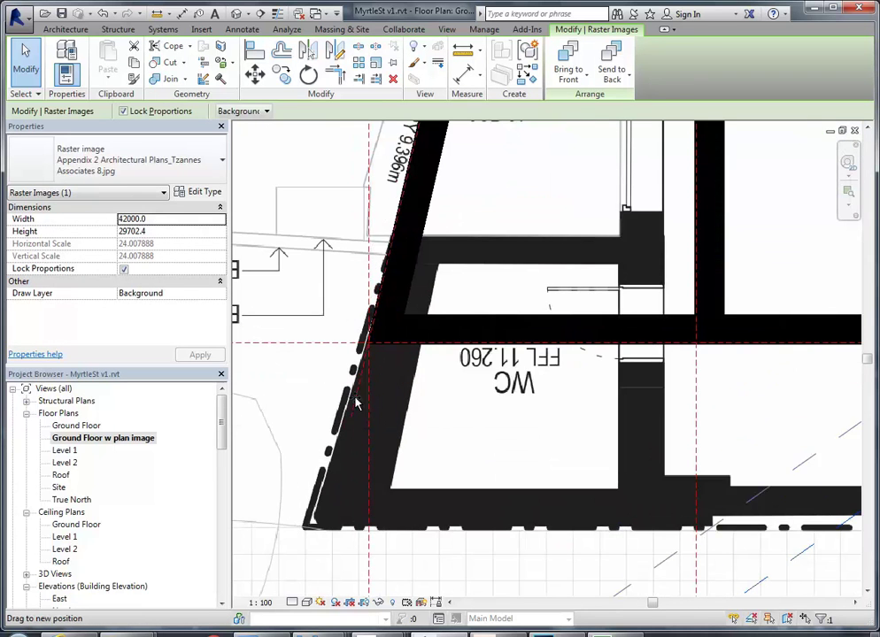
Drag the image's WC wall corner onto the red dashed reference line intersection
{"action": "left_click_drag", "start_coordinate": [305, 527], "coordinate": [354, 370]}
{"action": "scroll", "coordinate": [357, 354], "scroll_direction": "up", "scroll_amount": 2}
{"action": "scroll", "coordinate": [361, 345], "scroll_direction": "up", "scroll_amount": 4}
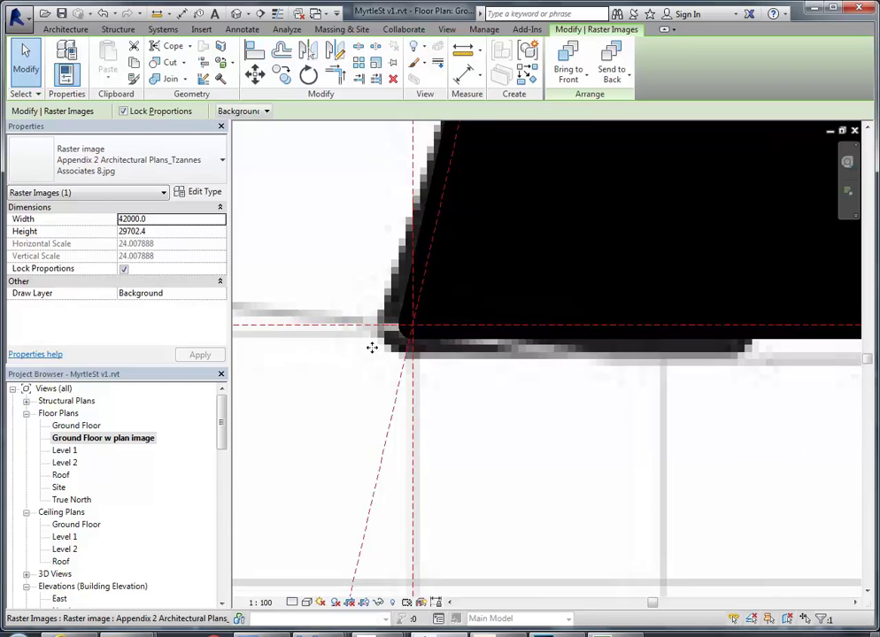
{"action": "scroll", "coordinate": [372, 348], "scroll_direction": "down", "scroll_amount": 4}
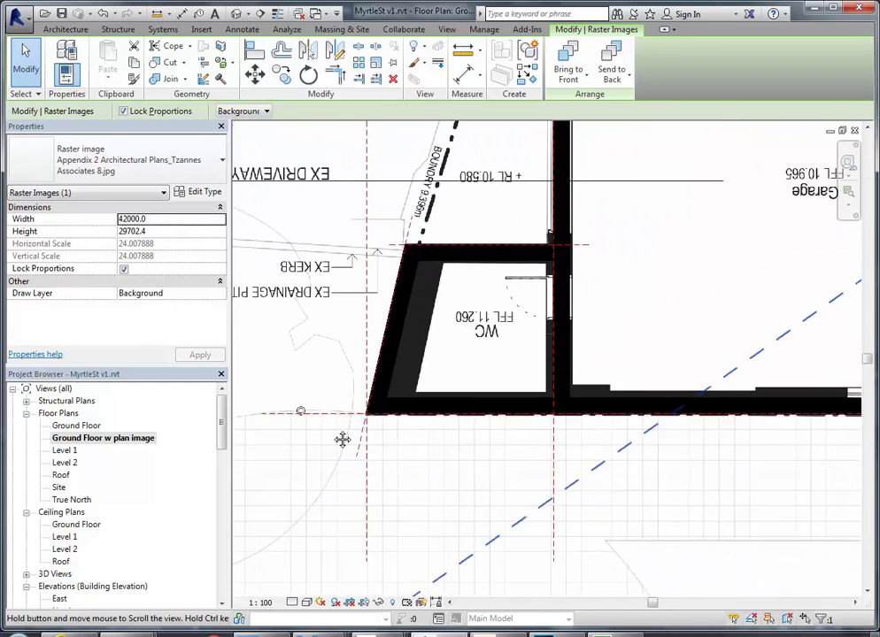
{"action": "scroll", "coordinate": [544, 409], "scroll_direction": "down", "scroll_amount": 4}
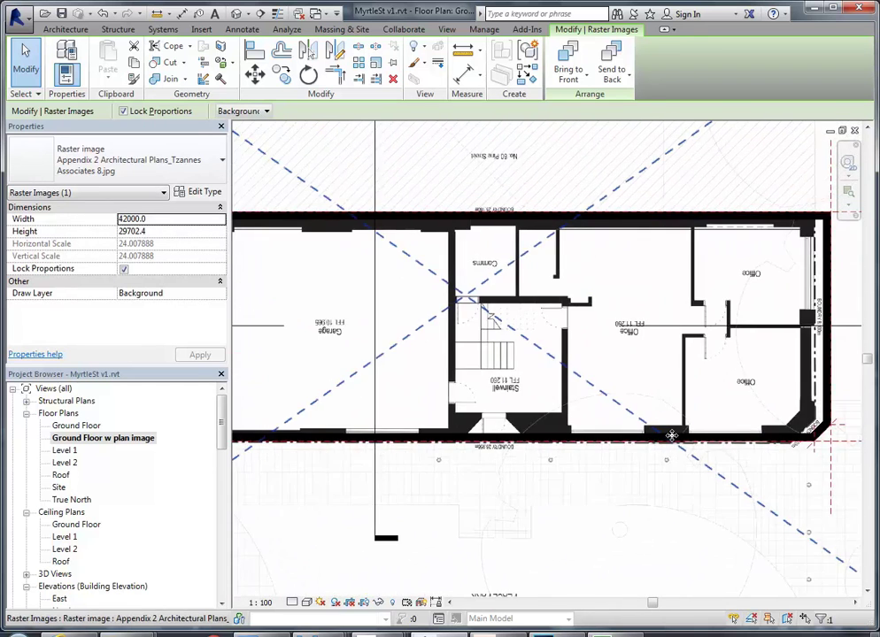
{"action": "scroll", "coordinate": [655, 436], "scroll_direction": "up", "scroll_amount": 5}
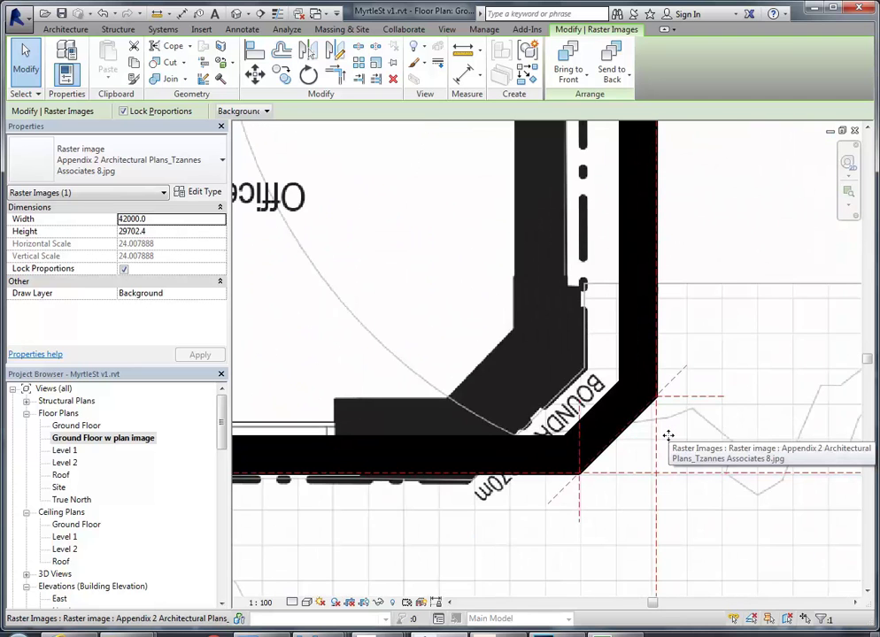
{"action": "scroll", "coordinate": [668, 435], "scroll_direction": "down", "scroll_amount": 5}
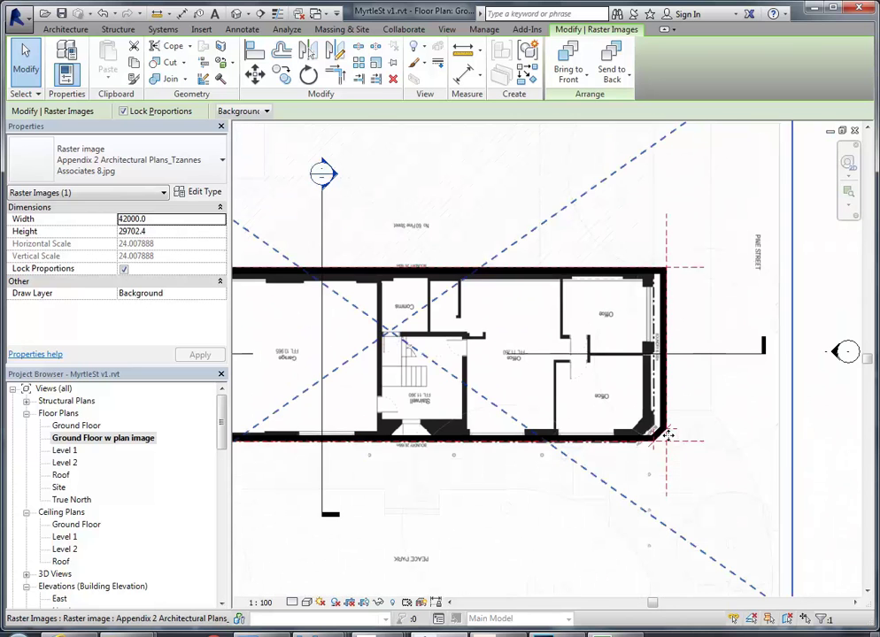
{"action": "scroll", "coordinate": [732, 430], "scroll_direction": "down", "scroll_amount": 2}
{"action": "scroll", "coordinate": [733, 430], "scroll_direction": "up", "scroll_amount": 5}
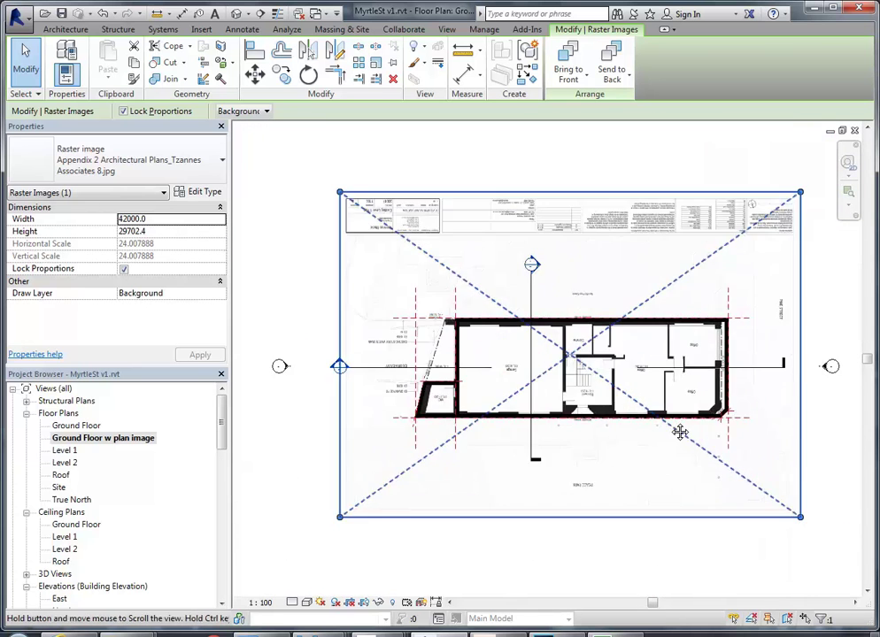
{"action": "scroll", "coordinate": [743, 442], "scroll_direction": "up", "scroll_amount": 1}
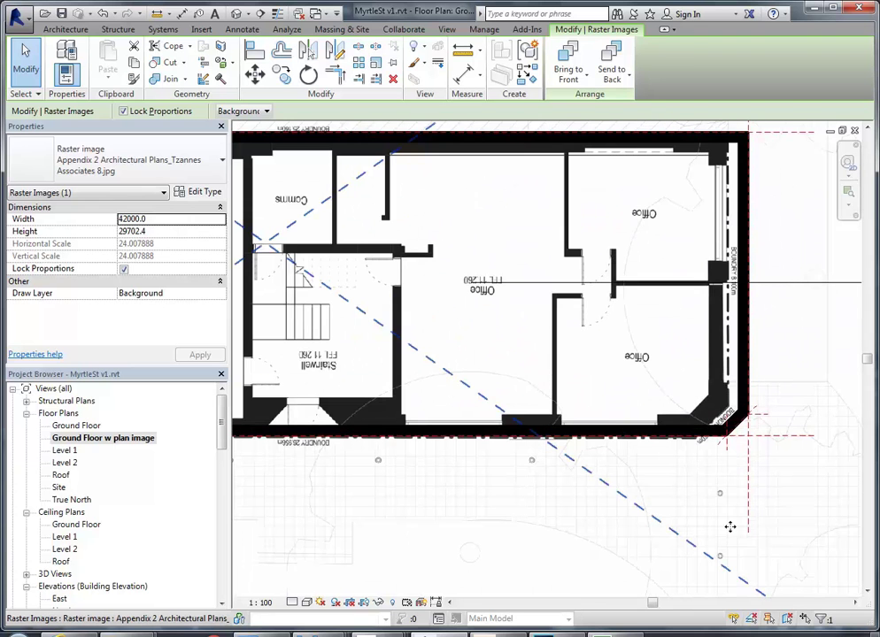
{"action": "scroll", "coordinate": [619, 460], "scroll_direction": "up", "scroll_amount": 1}
{"action": "scroll", "coordinate": [591, 453], "scroll_direction": "up", "scroll_amount": 4}
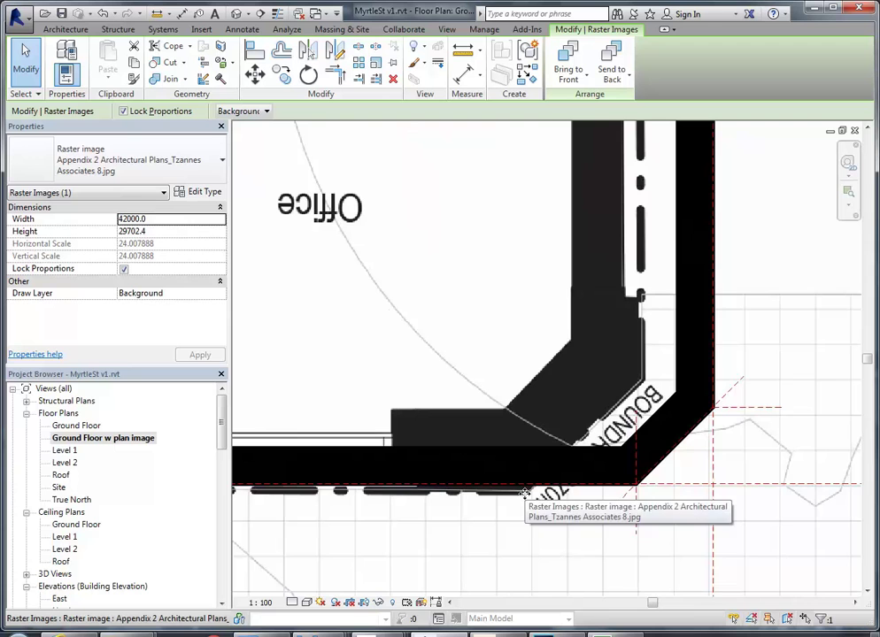
{"action": "scroll", "coordinate": [485, 477], "scroll_direction": "down", "scroll_amount": 3}
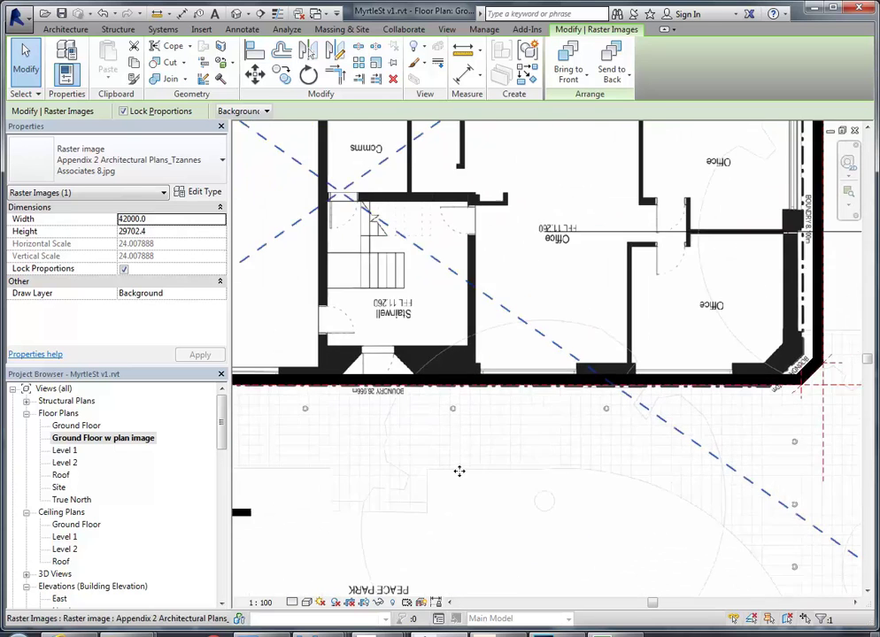
{"action": "scroll", "coordinate": [443, 487], "scroll_direction": "down", "scroll_amount": 2}
{"action": "scroll", "coordinate": [416, 482], "scroll_direction": "up", "scroll_amount": 4}
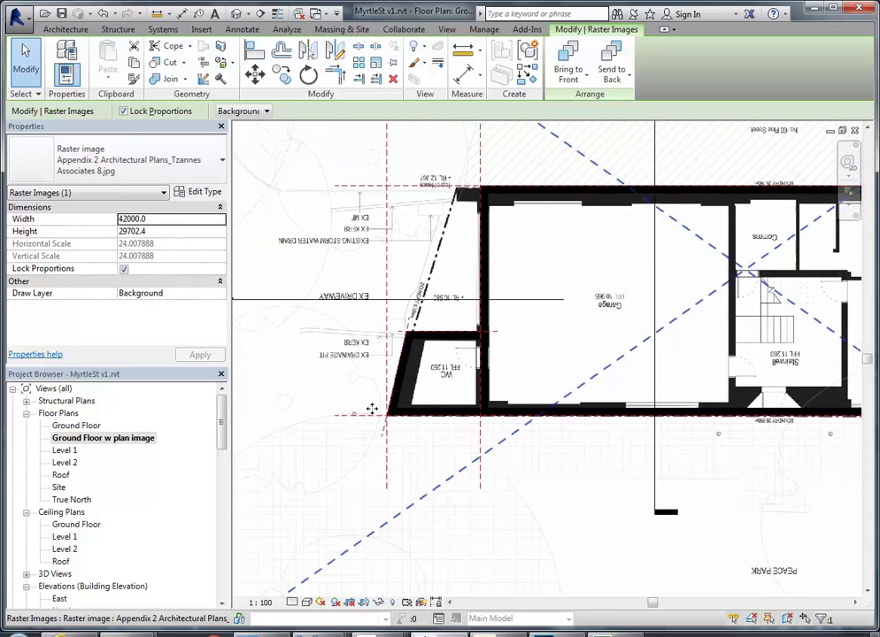
{"action": "scroll", "coordinate": [368, 412], "scroll_direction": "up", "scroll_amount": 5}
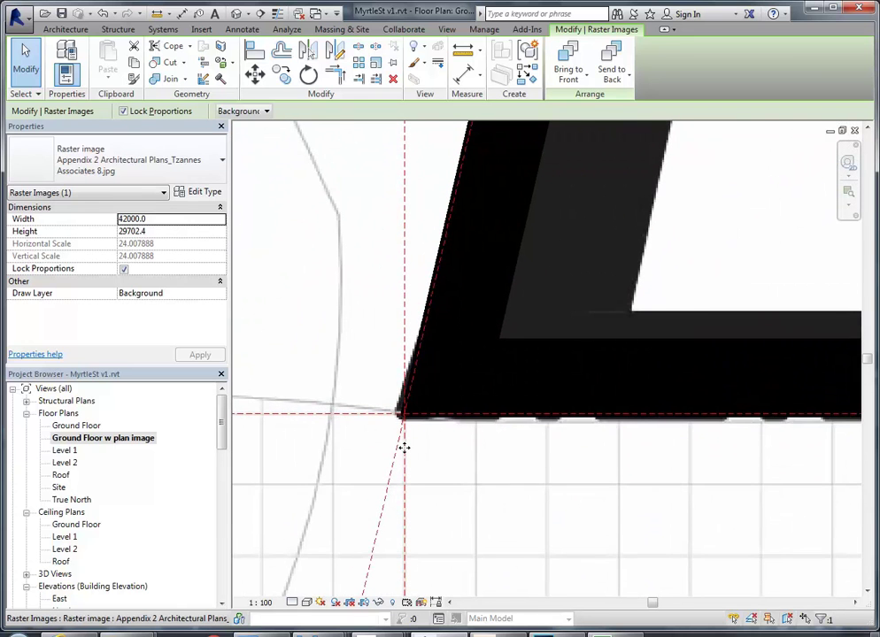
{"action": "scroll", "coordinate": [399, 422], "scroll_direction": "up", "scroll_amount": 2}
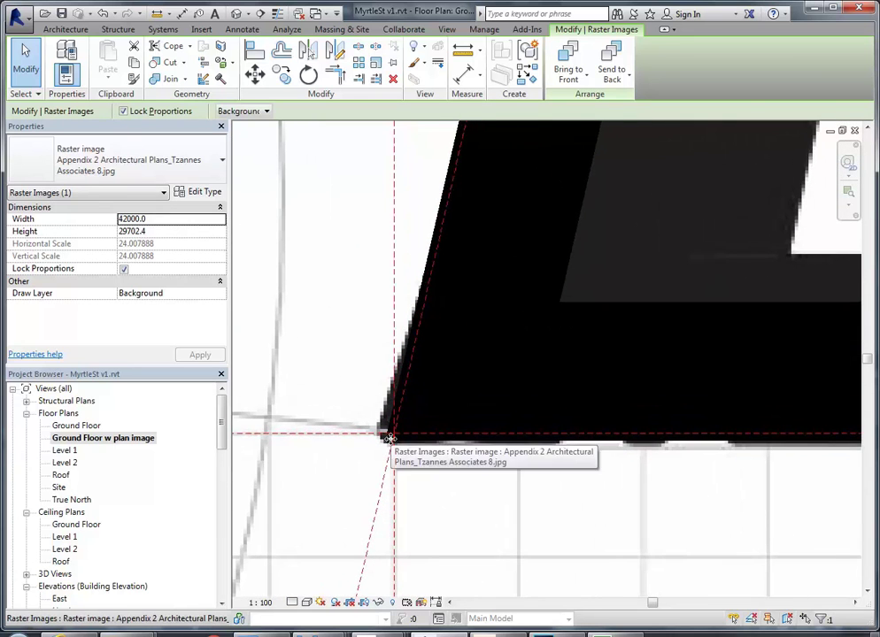
{"action": "scroll", "coordinate": [389, 437], "scroll_direction": "down", "scroll_amount": 6}
{"action": "middle_click_drag", "start_coordinate": [619, 478], "coordinate": [489, 450]}
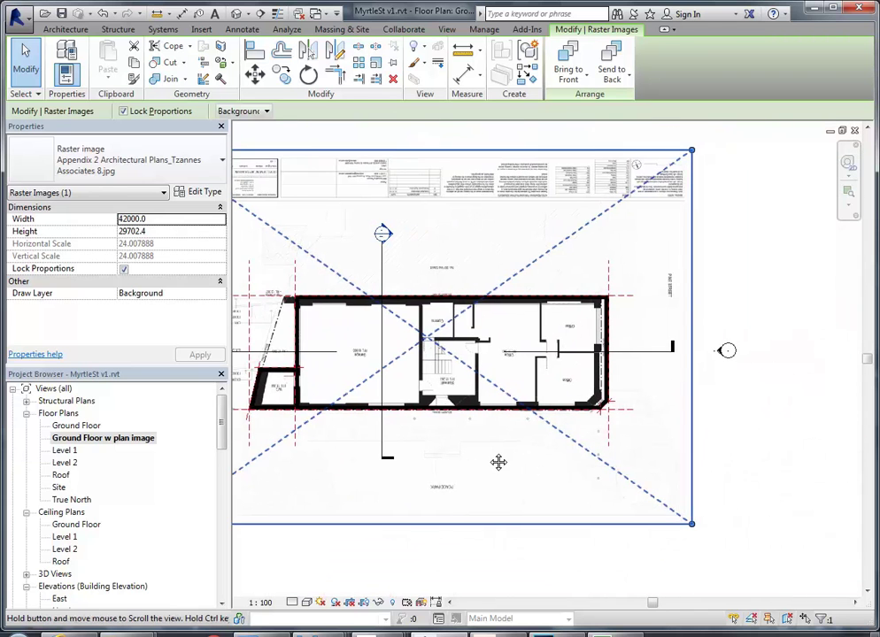
{"action": "scroll", "coordinate": [611, 407], "scroll_direction": "up", "scroll_amount": 6}
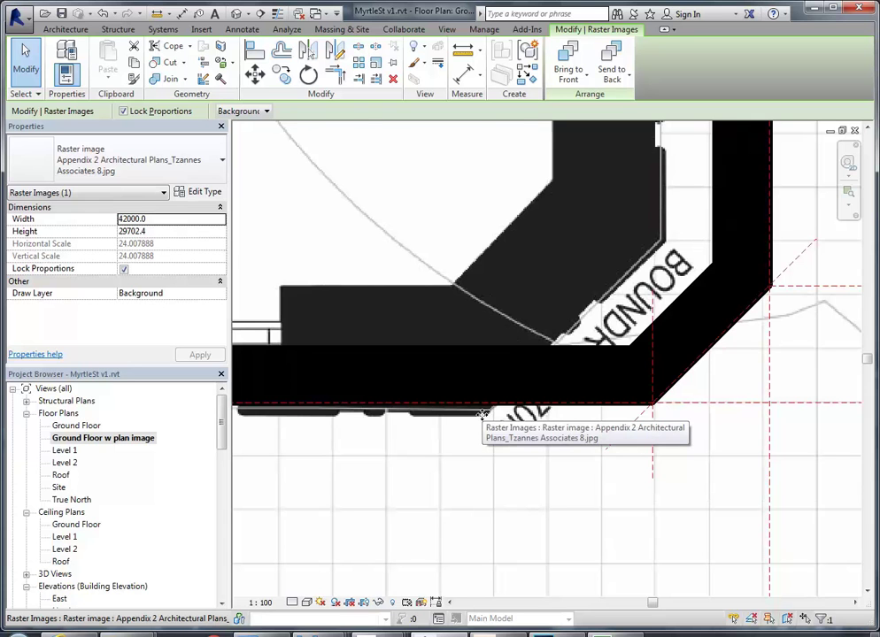
{"action": "scroll", "coordinate": [483, 414], "scroll_direction": "down", "scroll_amount": 6}
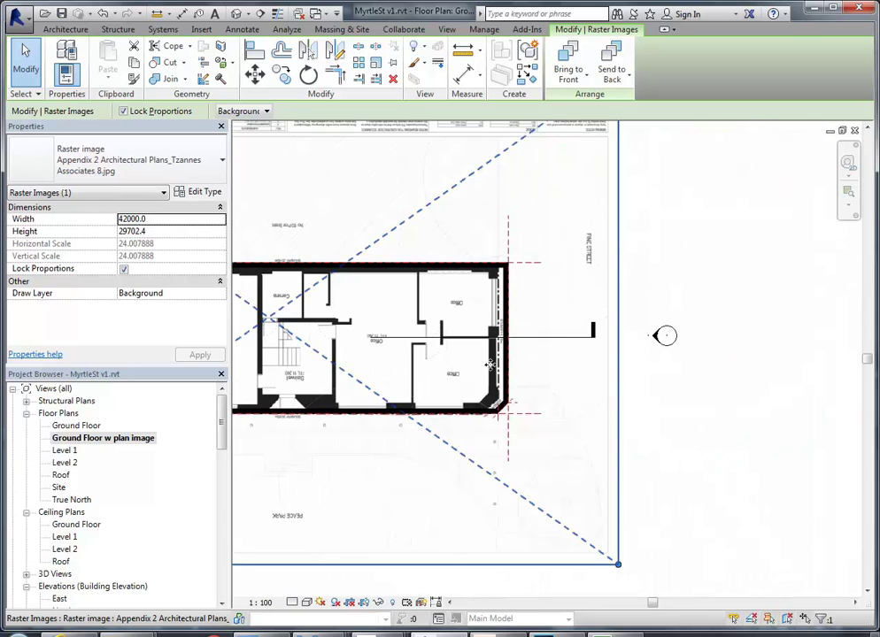
{"action": "scroll", "coordinate": [473, 378], "scroll_direction": "up", "scroll_amount": 5}
{"action": "scroll", "coordinate": [482, 372], "scroll_direction": "down", "scroll_amount": 2}
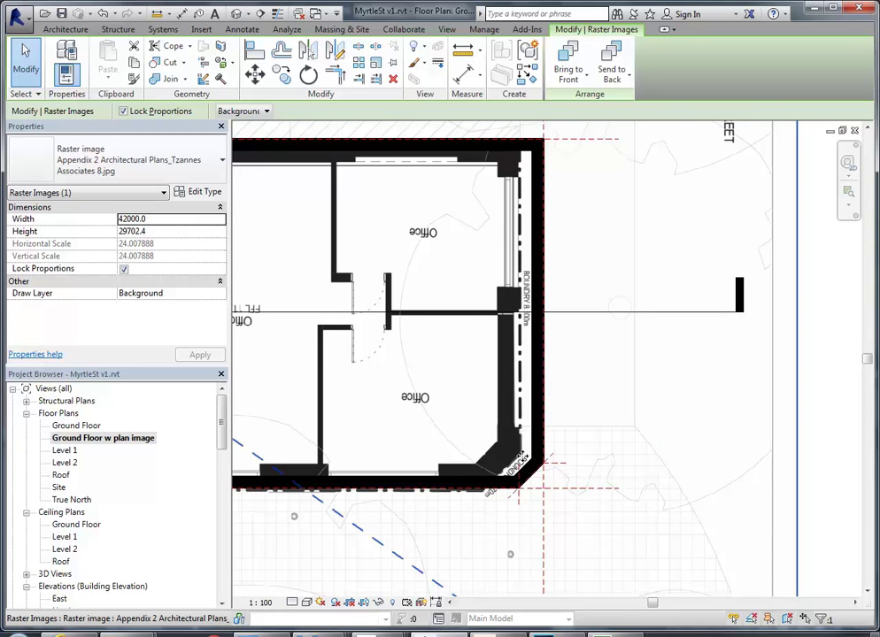
{"action": "scroll", "coordinate": [591, 330], "scroll_direction": "down", "scroll_amount": 4}
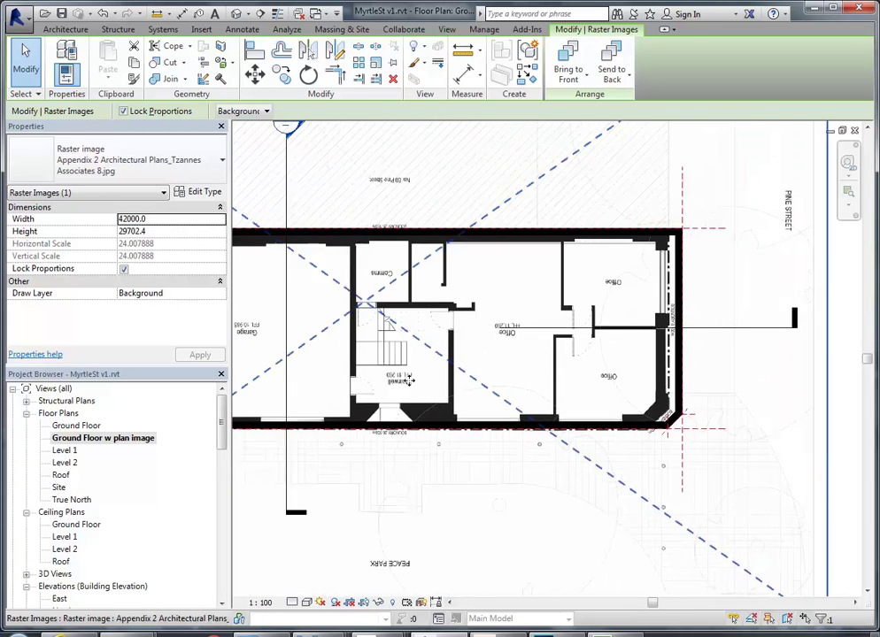
{"action": "middle_click_drag", "start_coordinate": [398, 377], "coordinate": [630, 381]}
{"action": "scroll", "coordinate": [630, 379], "scroll_direction": "up", "scroll_amount": 1}
{"action": "middle_click_drag", "start_coordinate": [517, 395], "coordinate": [453, 392]}
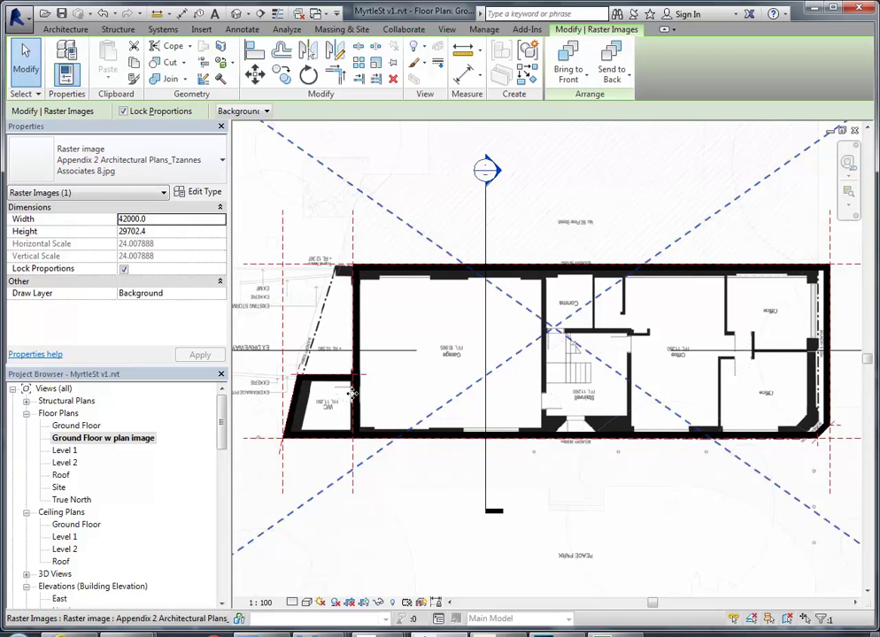
{"action": "middle_click_drag", "start_coordinate": [352, 392], "coordinate": [449, 419]}
{"action": "scroll", "coordinate": [451, 421], "scroll_direction": "down", "scroll_amount": 2}
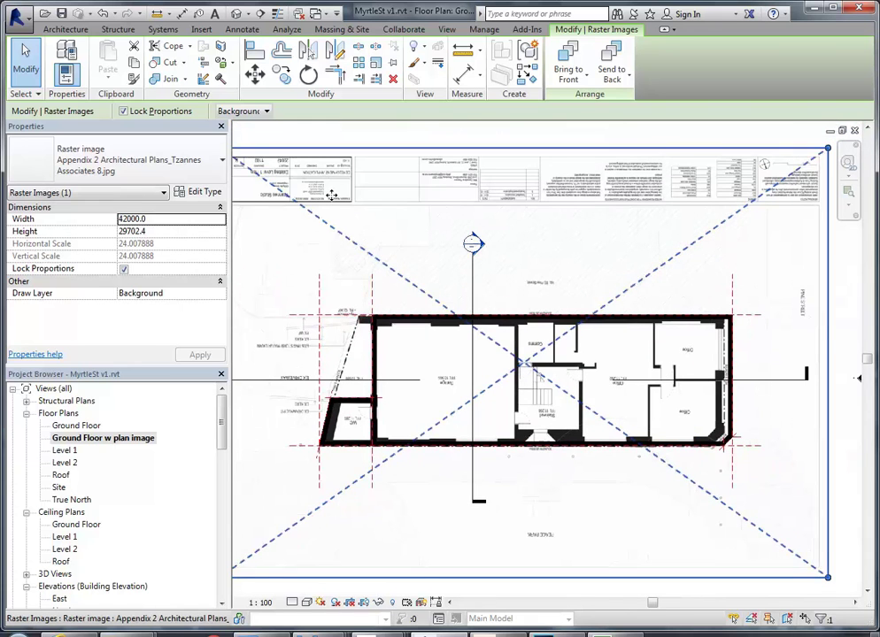
Create a Generic 150mm Ground Floor floor from the picked perimeter wall chain, trimming corners
{"action": "left_click", "coordinate": [380, 136]}
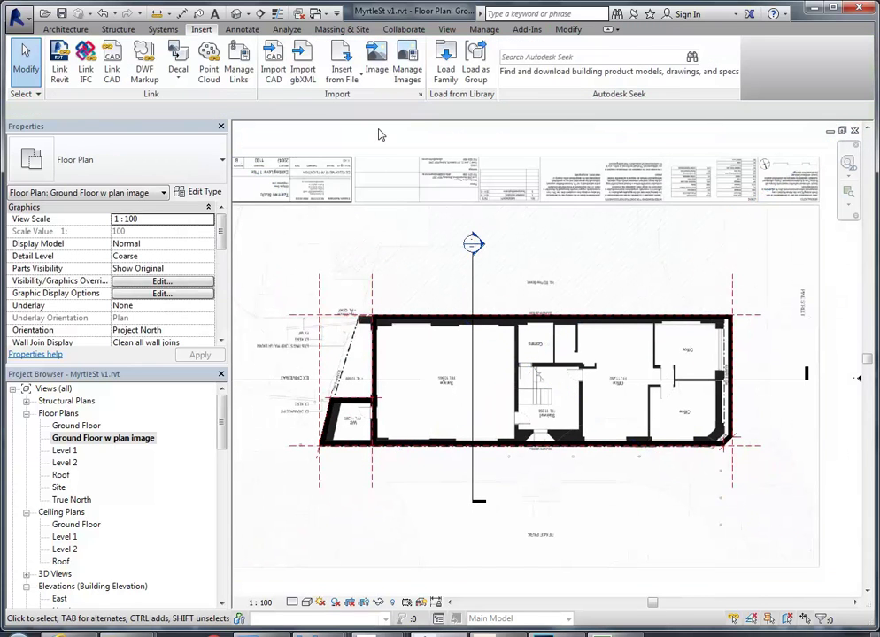
{"action": "left_click", "coordinate": [67, 29]}
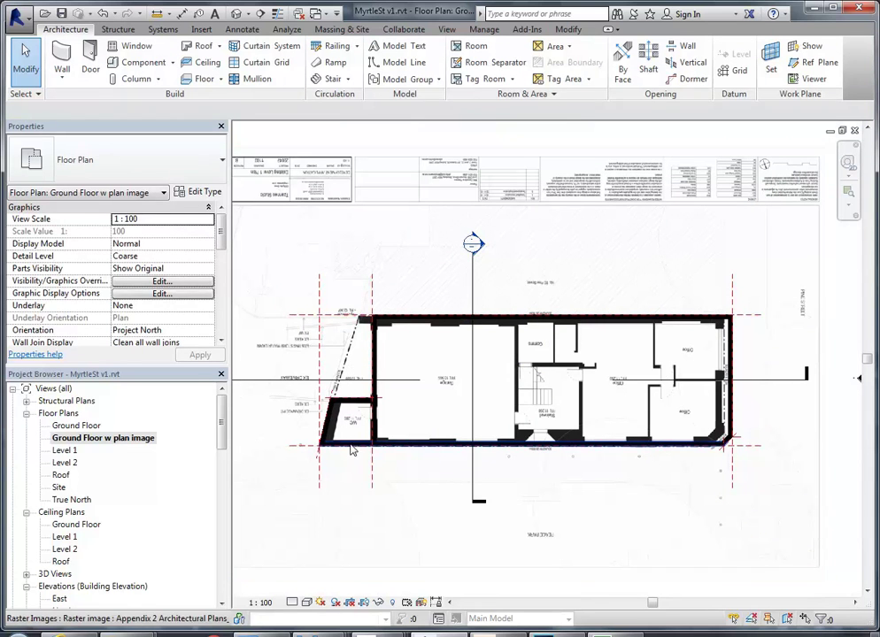
{"action": "left_click", "coordinate": [201, 79]}
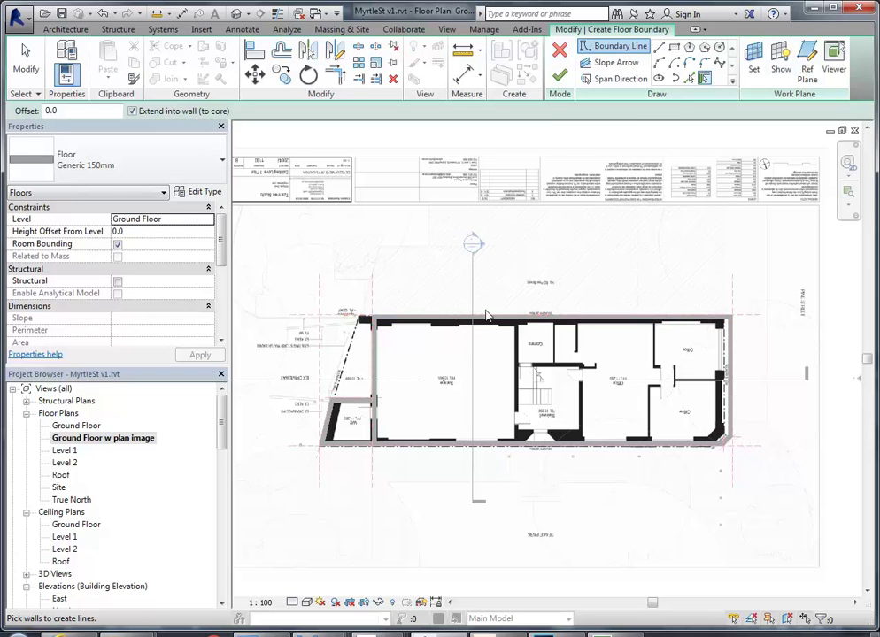
{"action": "key", "text": "Tab"}
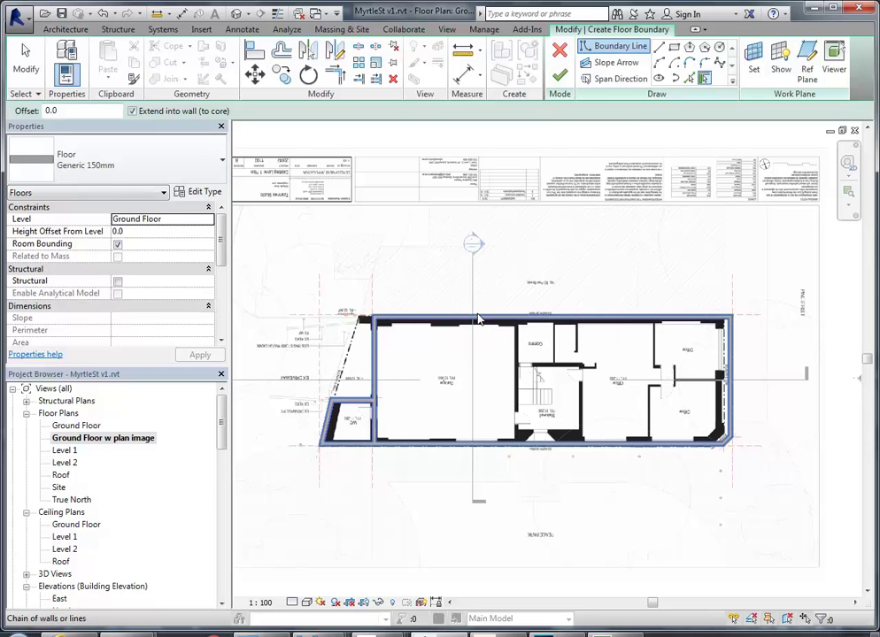
{"action": "left_click", "coordinate": [478, 318]}
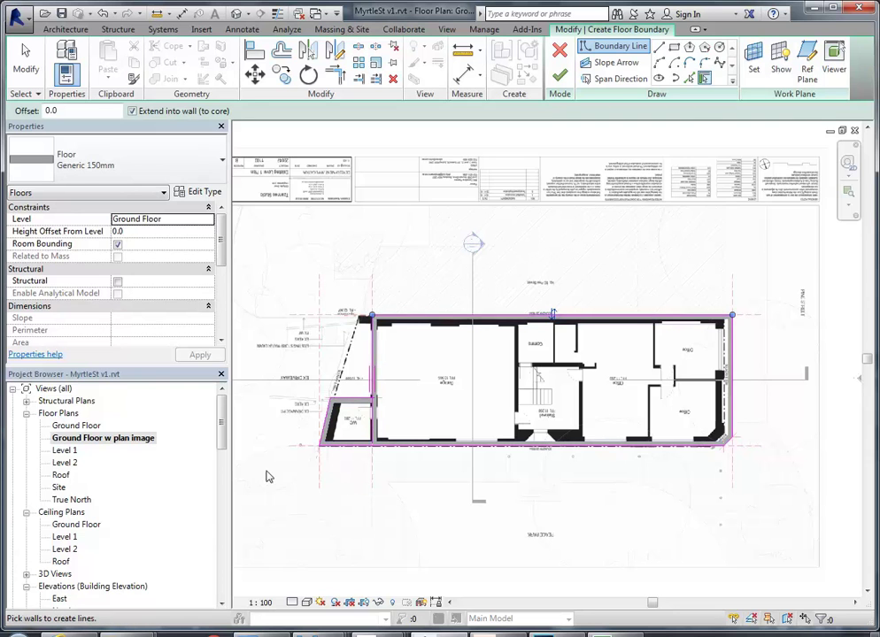
{"action": "scroll", "coordinate": [306, 461], "scroll_direction": "up", "scroll_amount": 5}
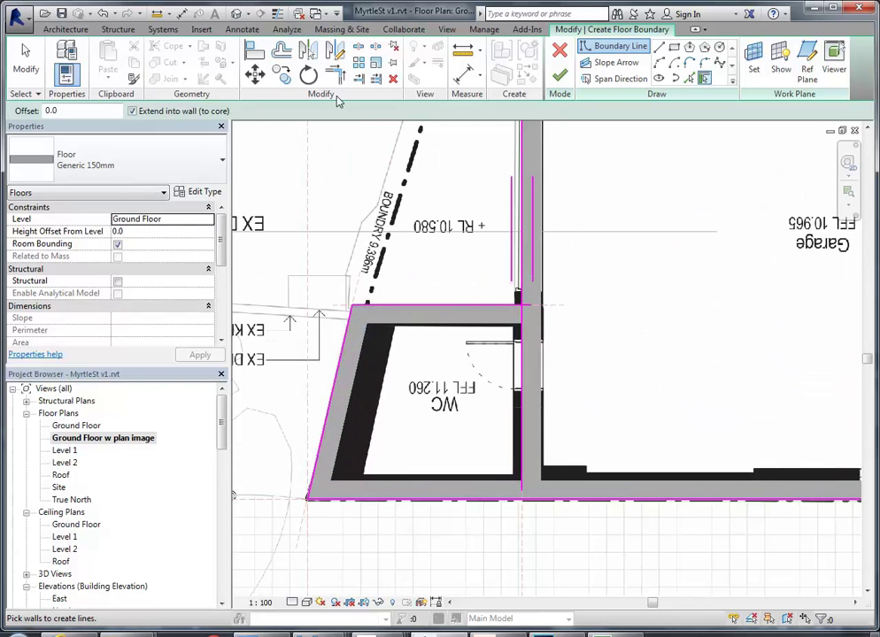
{"action": "left_click", "coordinate": [334, 75]}
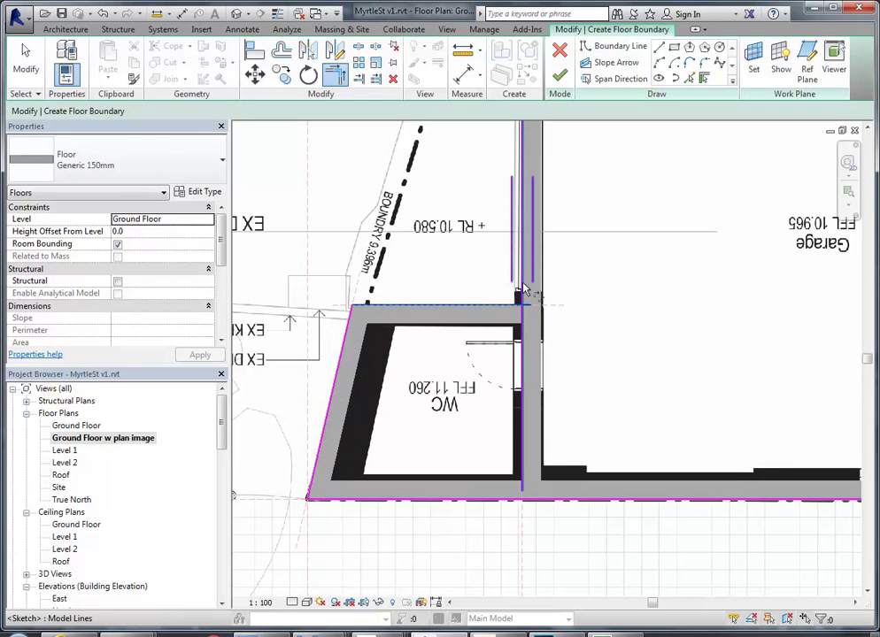
{"action": "scroll", "coordinate": [546, 469], "scroll_direction": "down", "scroll_amount": 5}
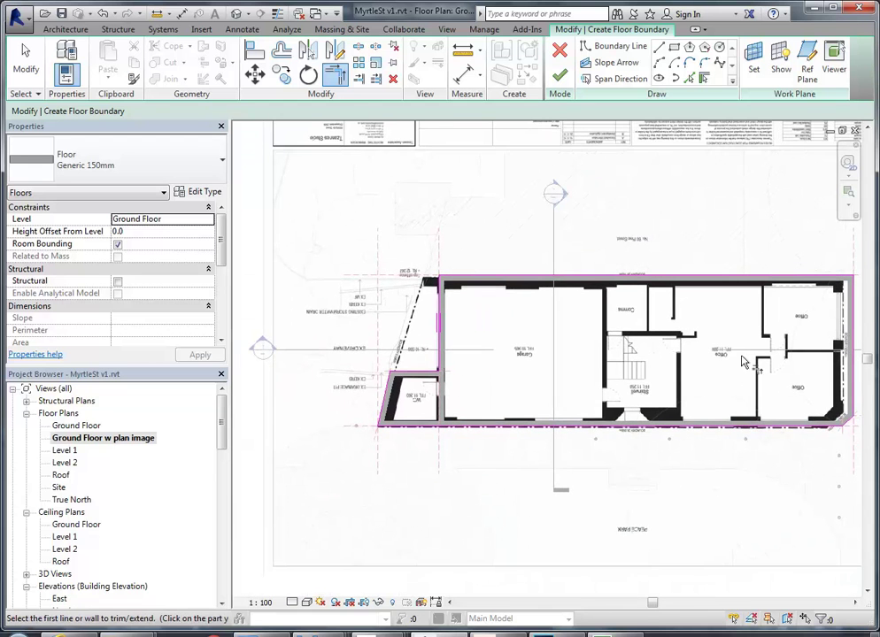
{"action": "middle_click_drag", "start_coordinate": [684, 359], "coordinate": [662, 357]}
{"action": "left_click", "coordinate": [559, 76]}
{"action": "scroll", "coordinate": [491, 305], "scroll_direction": "down", "scroll_amount": 2}
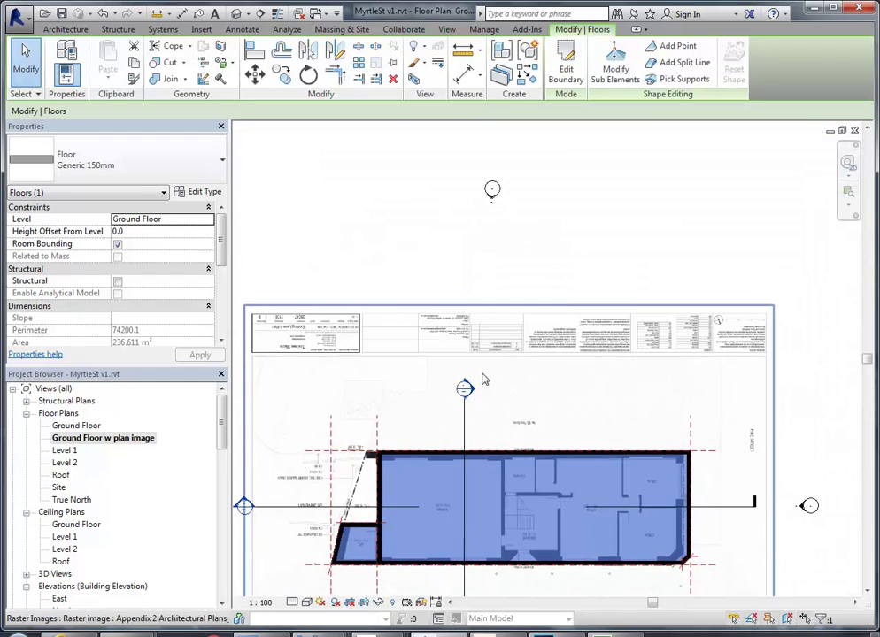
{"action": "left_click", "coordinate": [402, 280]}
{"action": "middle_click_drag", "start_coordinate": [403, 280], "coordinate": [442, 212]}
{"action": "scroll", "coordinate": [440, 212], "scroll_direction": "down", "scroll_amount": 1}
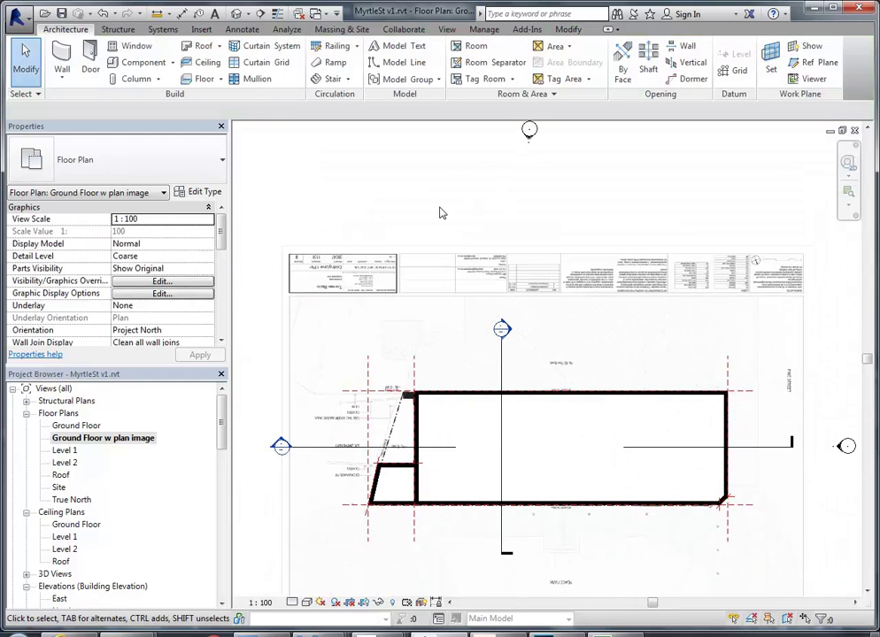
{"action": "middle_click_drag", "start_coordinate": [442, 213], "coordinate": [432, 179]}
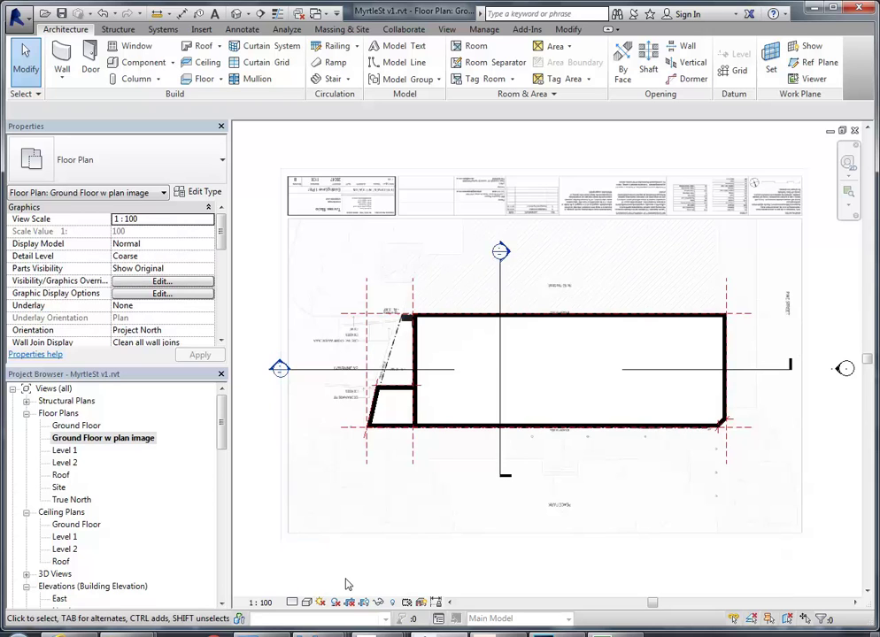
Switch the ground floor plan's visual style to Wireframe
{"action": "left_click", "coordinate": [307, 602]}
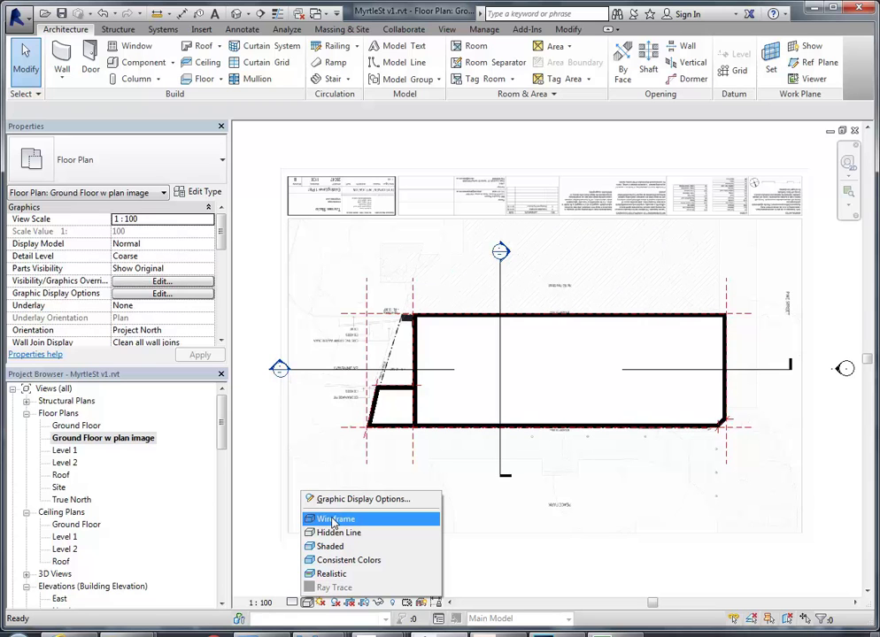
{"action": "left_click", "coordinate": [333, 519]}
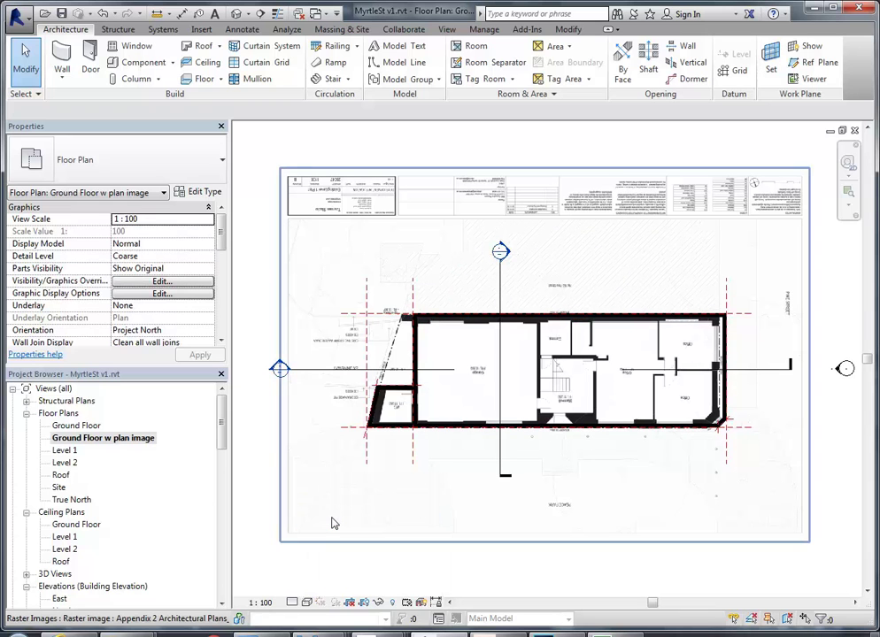
{"action": "scroll", "coordinate": [381, 407], "scroll_direction": "up", "scroll_amount": 6}
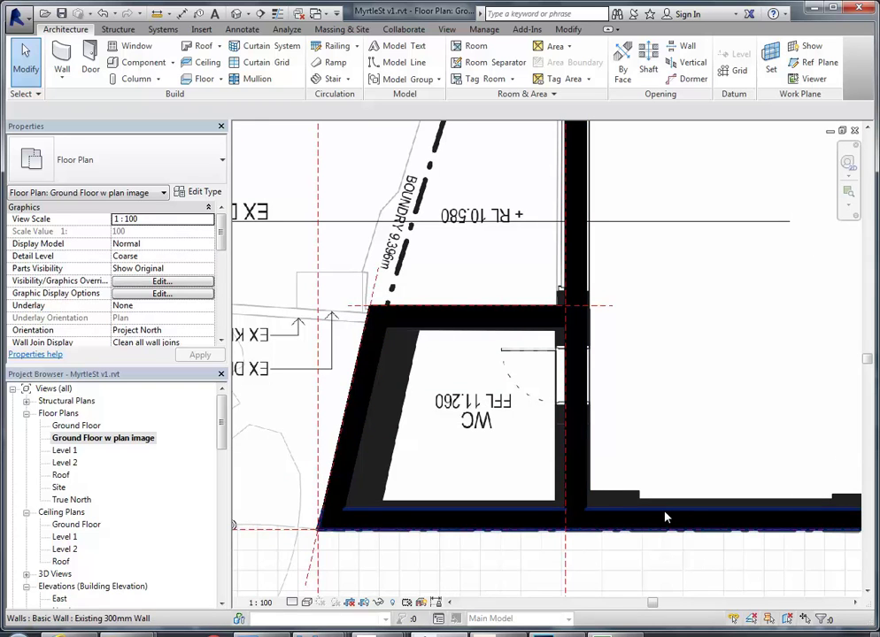
{"action": "scroll", "coordinate": [625, 483], "scroll_direction": "up", "scroll_amount": 4}
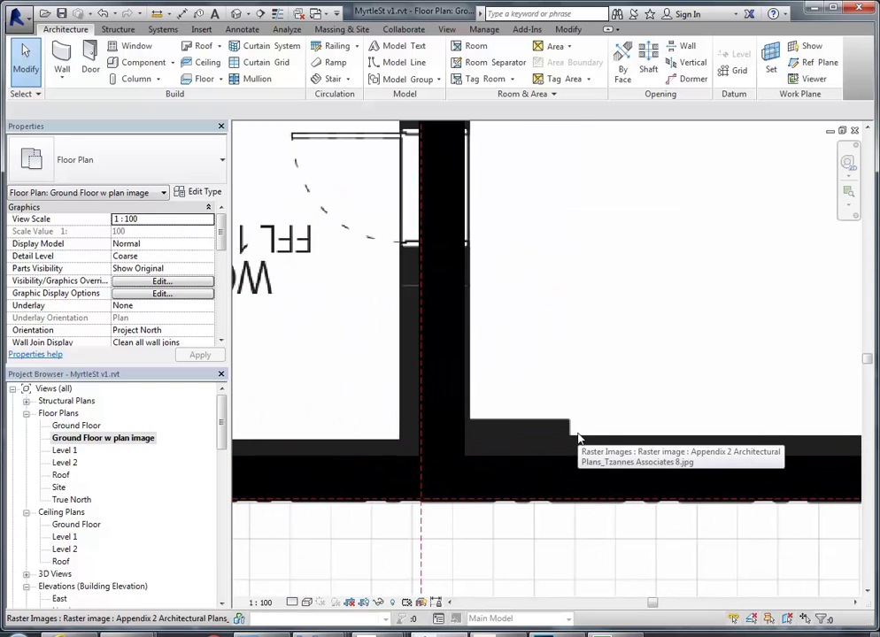
{"action": "scroll", "coordinate": [591, 358], "scroll_direction": "up", "scroll_amount": 4}
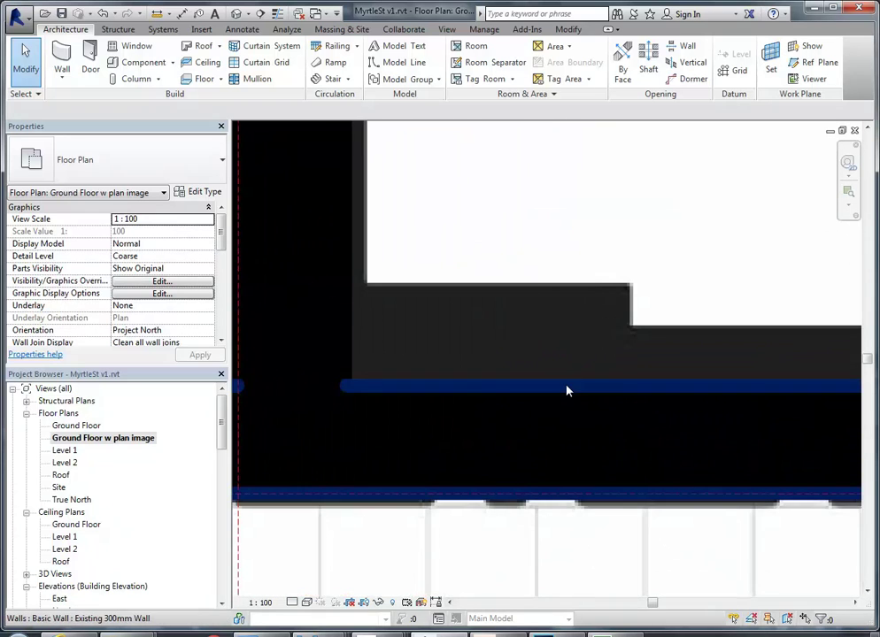
Pan along the walls, stairwell and boundary corner to compare them with the image
{"action": "middle_click_drag", "start_coordinate": [423, 386], "coordinate": [606, 401]}
{"action": "scroll", "coordinate": [620, 389], "scroll_direction": "down", "scroll_amount": 4}
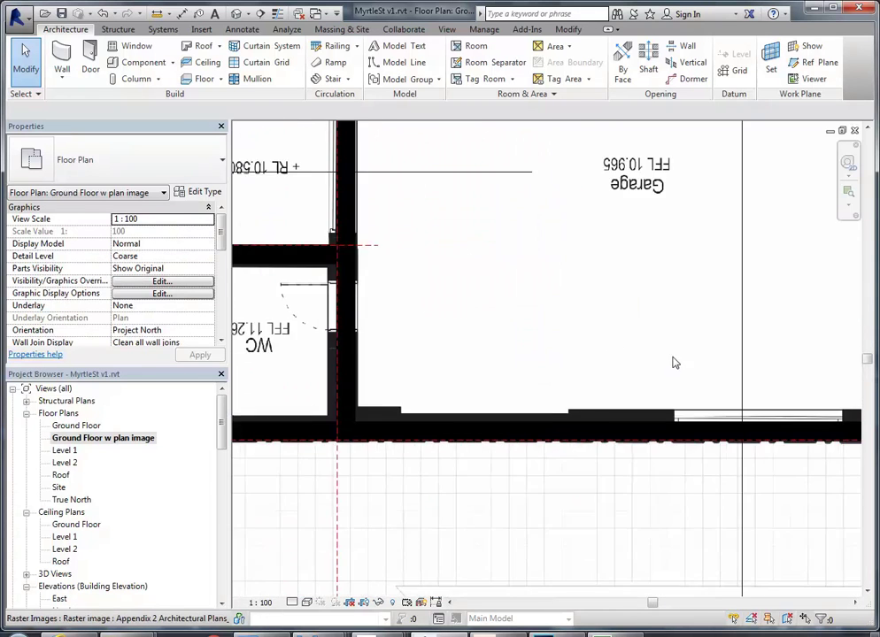
{"action": "middle_click_drag", "start_coordinate": [680, 361], "coordinate": [407, 407]}
{"action": "scroll", "coordinate": [677, 427], "scroll_direction": "down", "scroll_amount": 3}
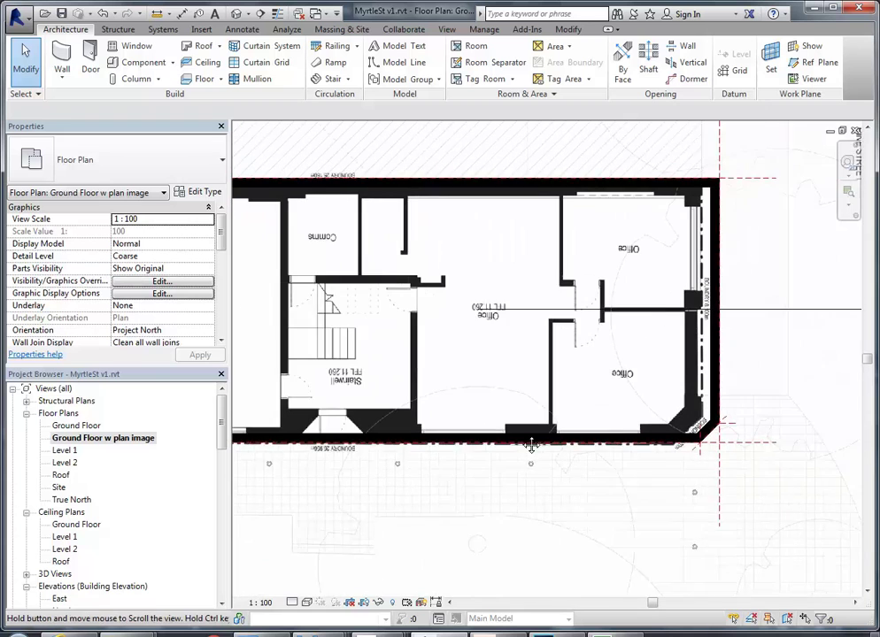
{"action": "scroll", "coordinate": [636, 477], "scroll_direction": "up", "scroll_amount": 8}
{"action": "scroll", "coordinate": [642, 403], "scroll_direction": "up", "scroll_amount": 2}
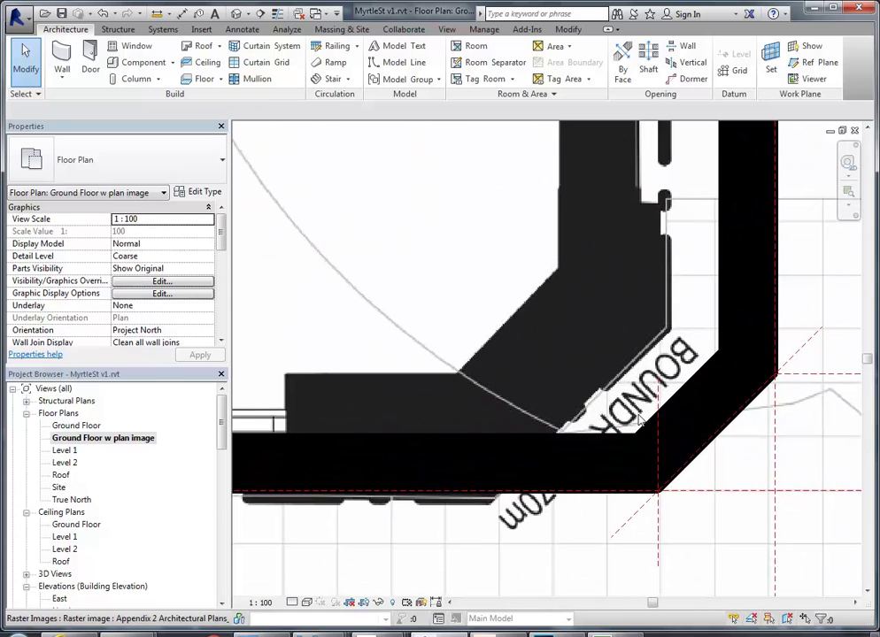
{"action": "middle_click_drag", "start_coordinate": [638, 432], "coordinate": [567, 412]}
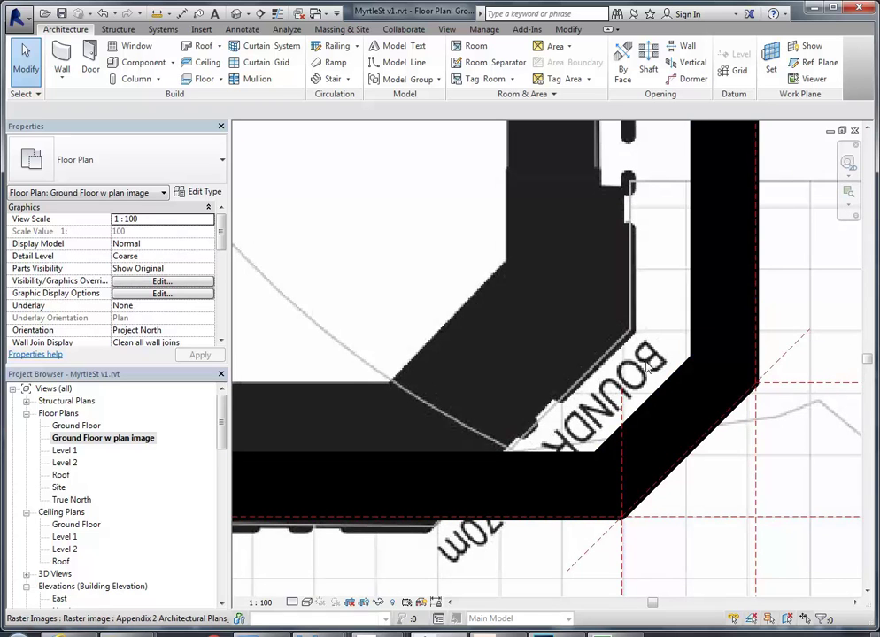
Inspect the bottom wall's Existing 300mm Wall type properties and close them unchanged
{"action": "left_click", "coordinate": [639, 414]}
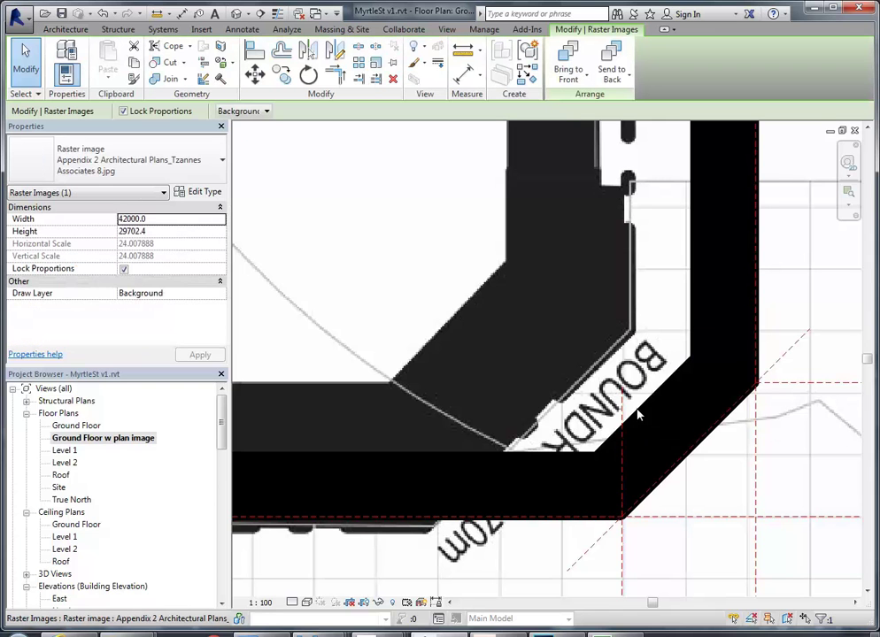
{"action": "key", "text": "Escape"}
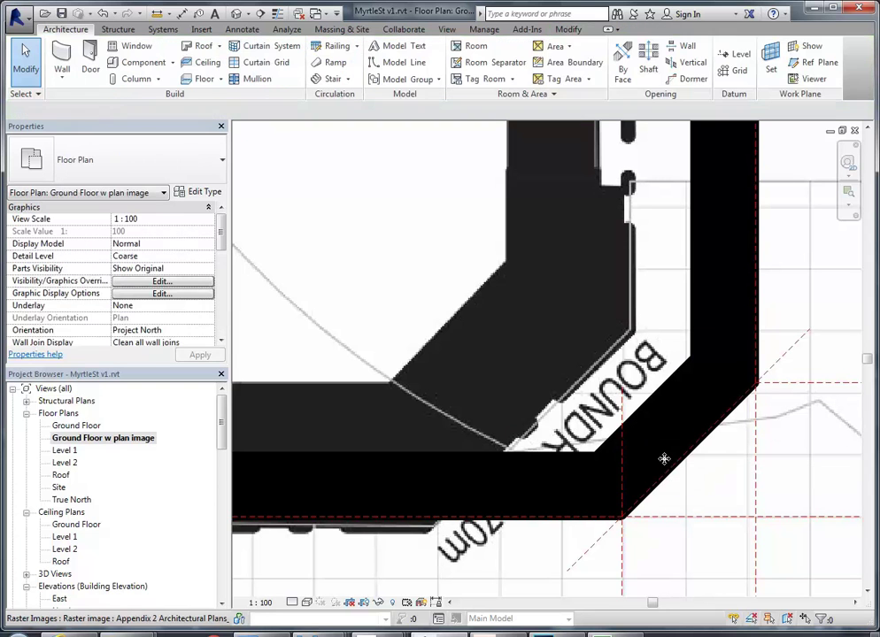
{"action": "left_click", "coordinate": [671, 475]}
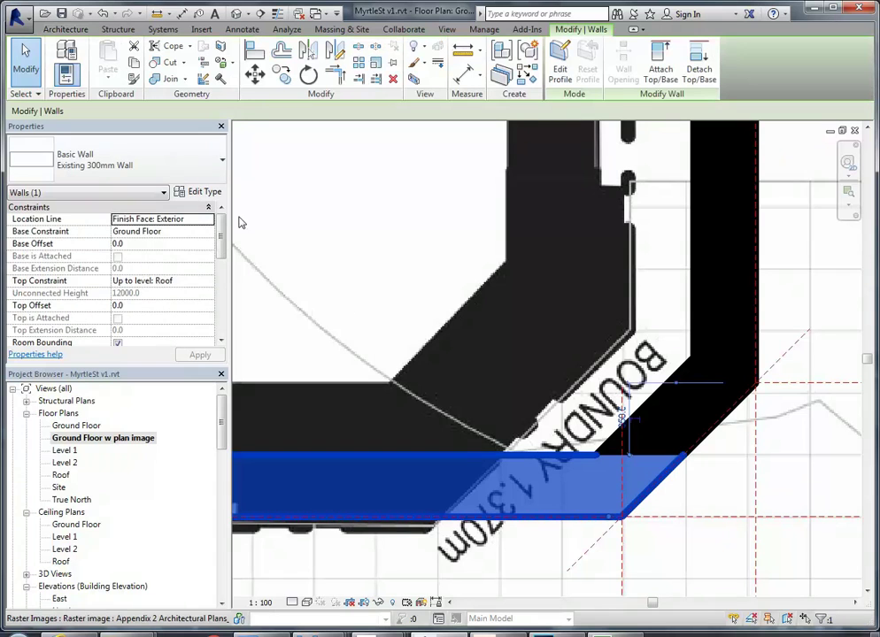
{"action": "left_click", "coordinate": [196, 192]}
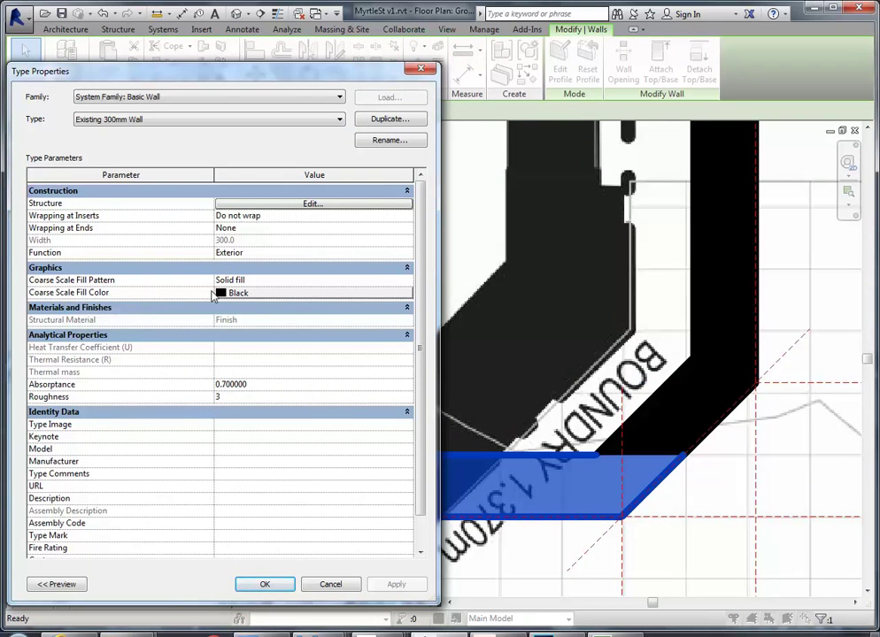
{"action": "left_click", "coordinate": [332, 585]}
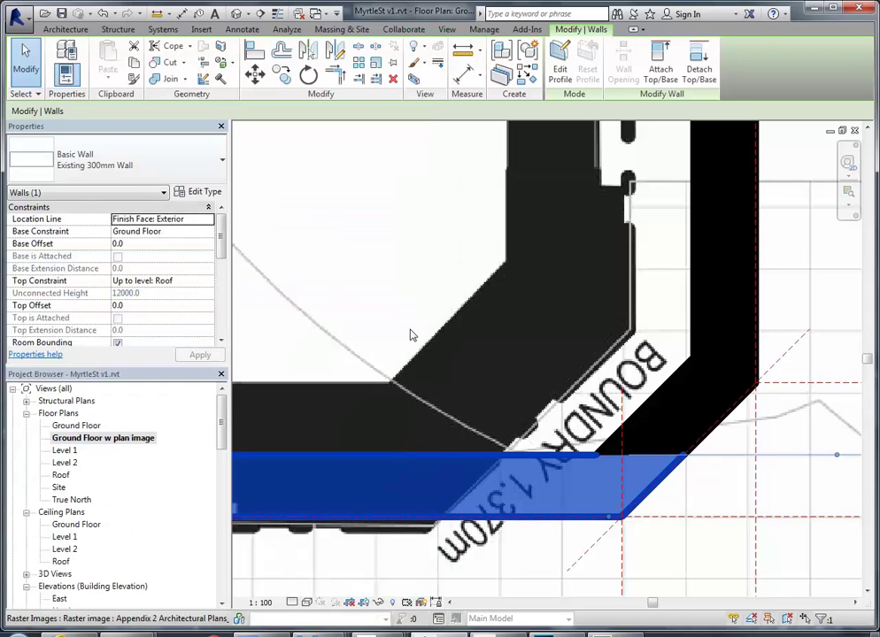
{"action": "key", "text": "Escape"}
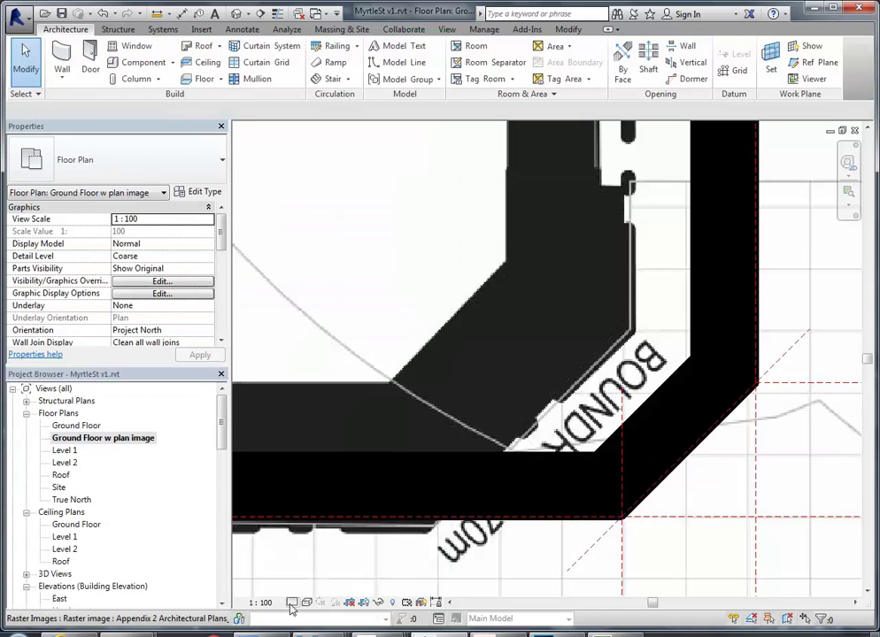
Set the plan view's detail level to Fine
{"action": "left_click", "coordinate": [293, 603]}
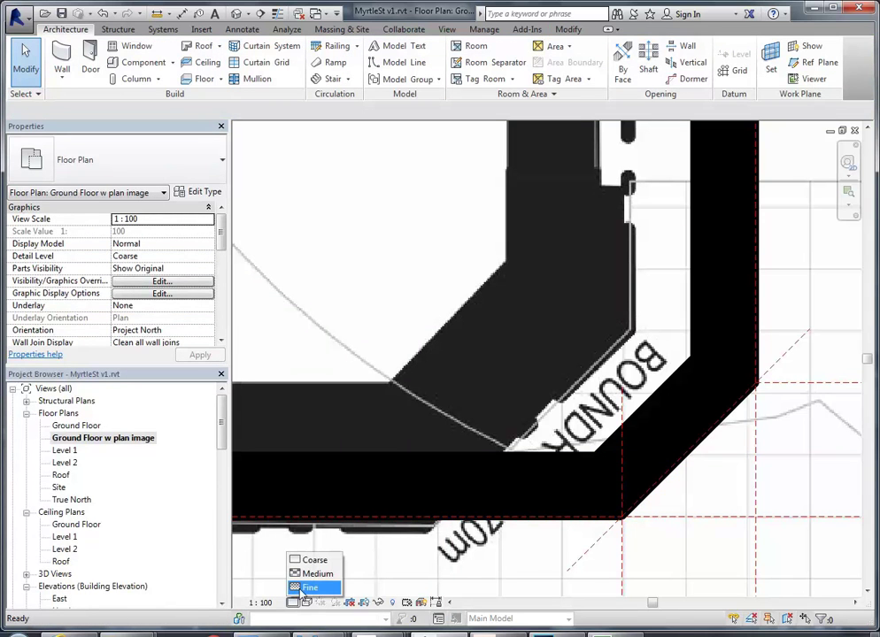
{"action": "left_click", "coordinate": [308, 588]}
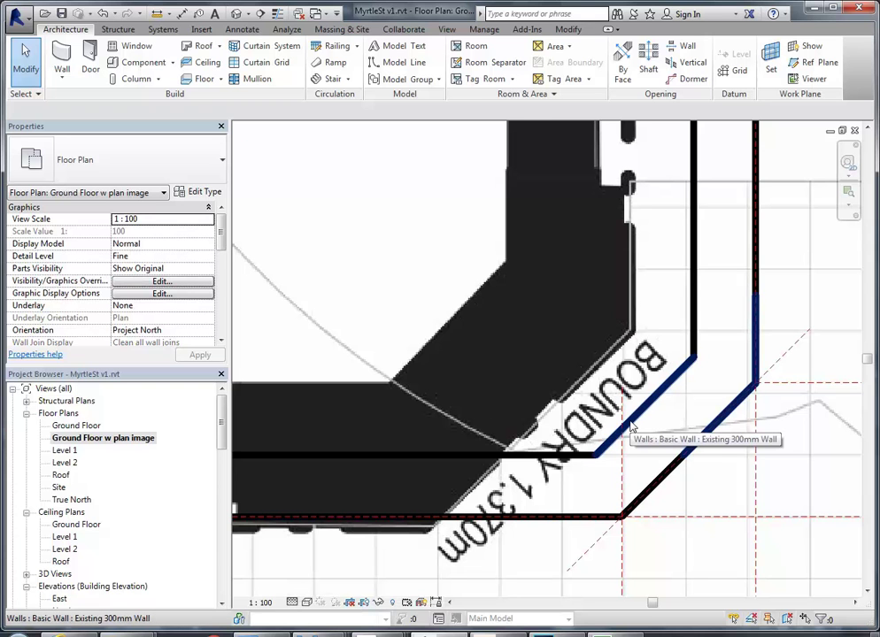
{"action": "scroll", "coordinate": [522, 355], "scroll_direction": "down", "scroll_amount": 7}
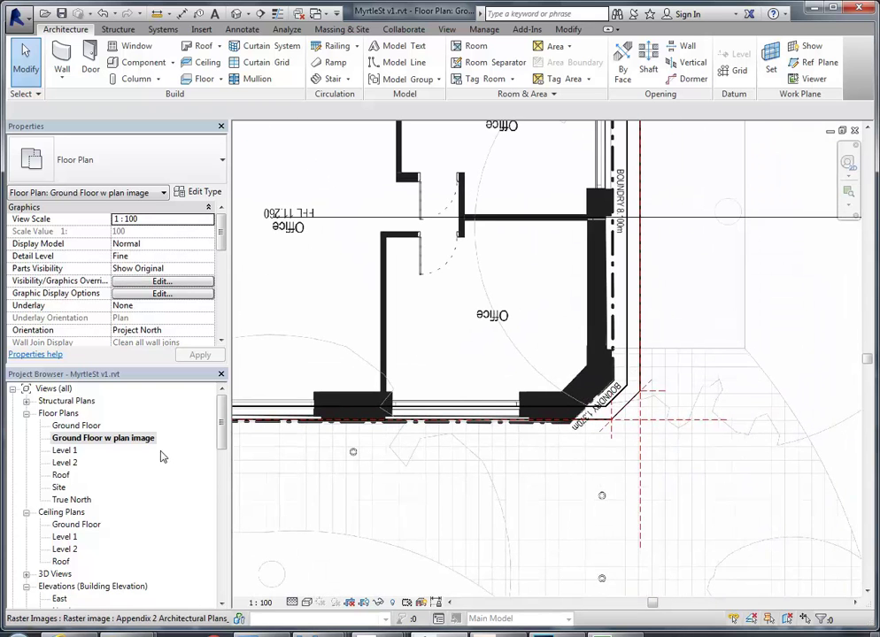
Check the Ground Floor view, then open the Ground Floor w plan image view
{"action": "double_click", "coordinate": [76, 425]}
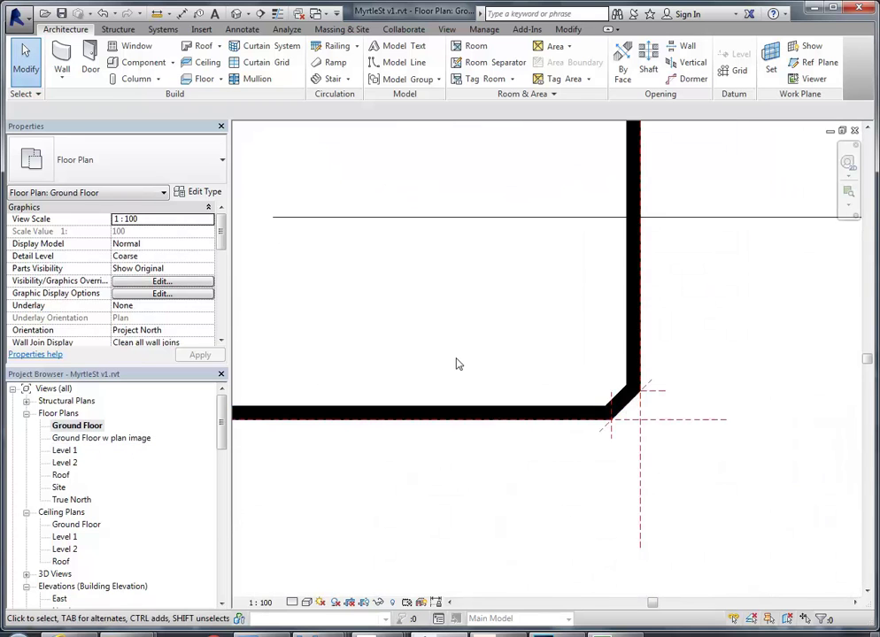
{"action": "scroll", "coordinate": [453, 358], "scroll_direction": "down", "scroll_amount": 3}
{"action": "middle_click_drag", "start_coordinate": [521, 393], "coordinate": [721, 468]}
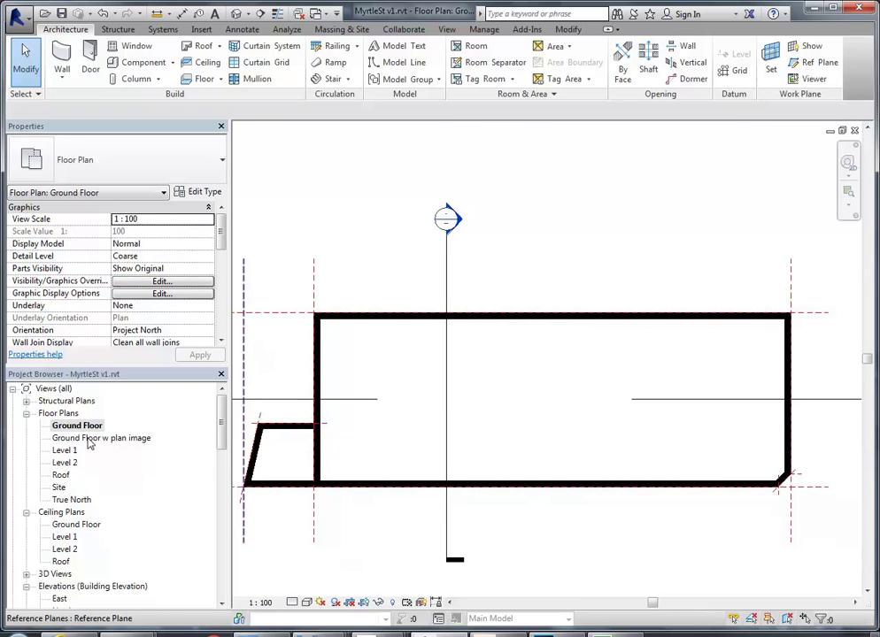
{"action": "double_click", "coordinate": [91, 438]}
{"action": "scroll", "coordinate": [613, 413], "scroll_direction": "up", "scroll_amount": 5}
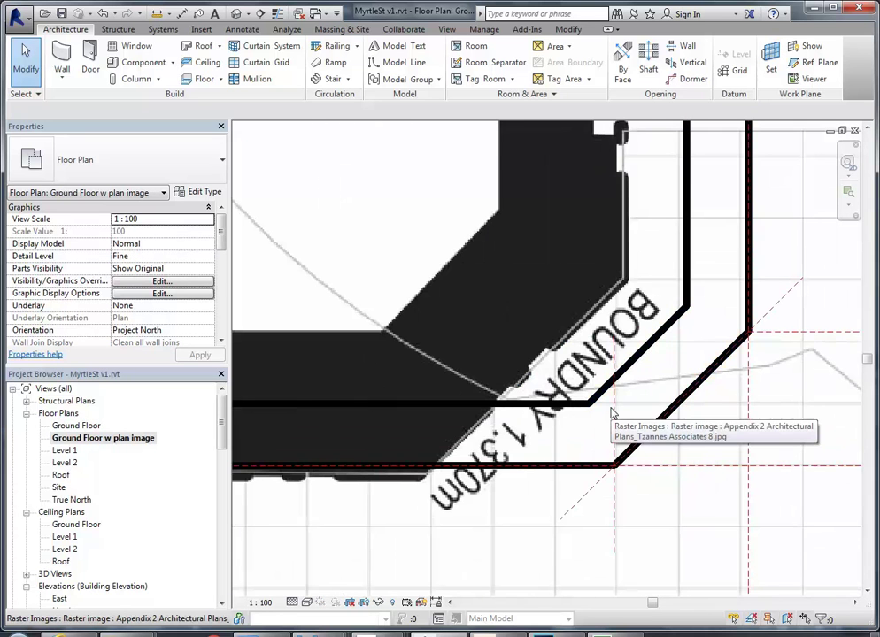
{"action": "scroll", "coordinate": [612, 413], "scroll_direction": "down", "scroll_amount": 6}
{"action": "middle_click_drag", "start_coordinate": [584, 394], "coordinate": [652, 408]}
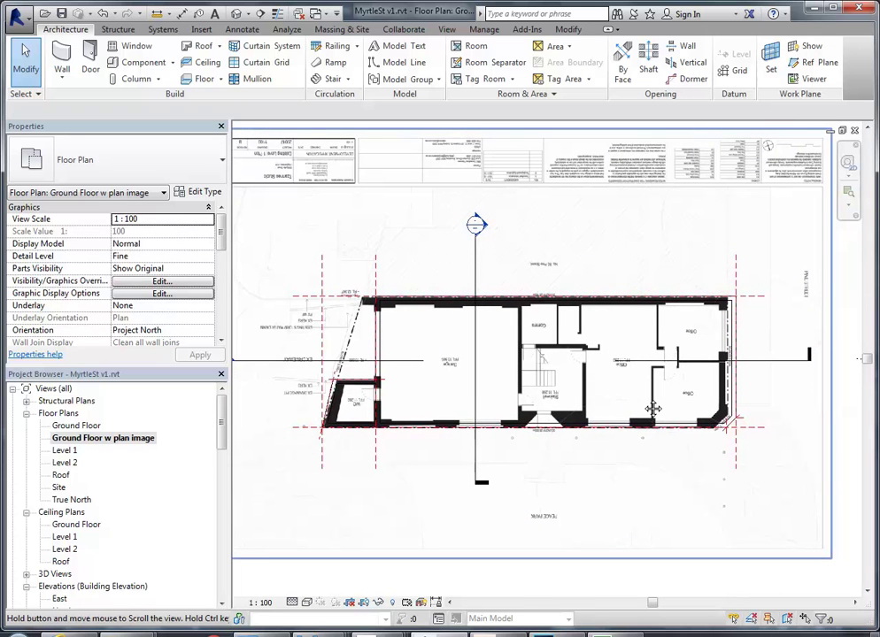
{"action": "scroll", "coordinate": [524, 282], "scroll_direction": "down", "scroll_amount": 2}
{"action": "middle_click_drag", "start_coordinate": [525, 282], "coordinate": [564, 317]}
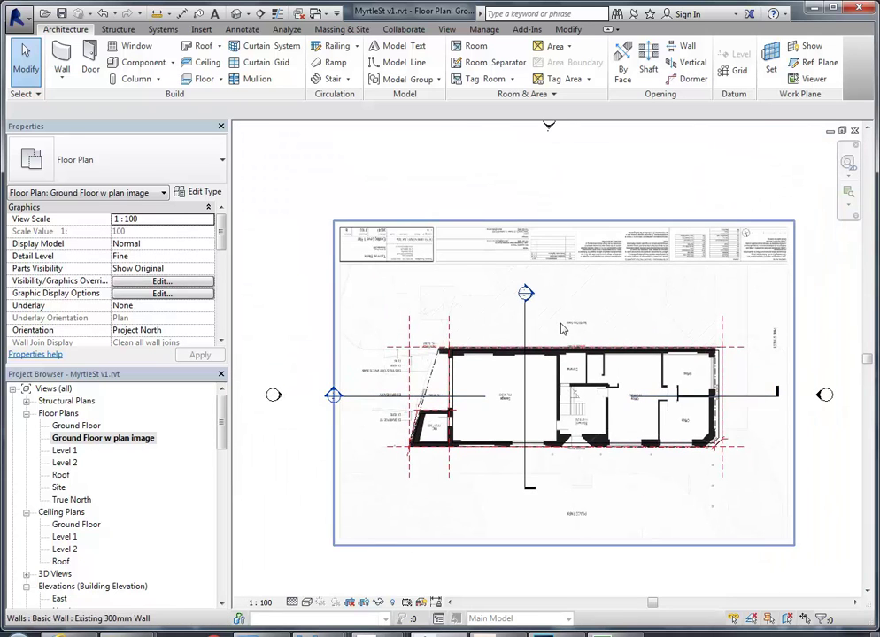
Pin the underlying plan image in place and deselect it
{"action": "left_click", "coordinate": [573, 292]}
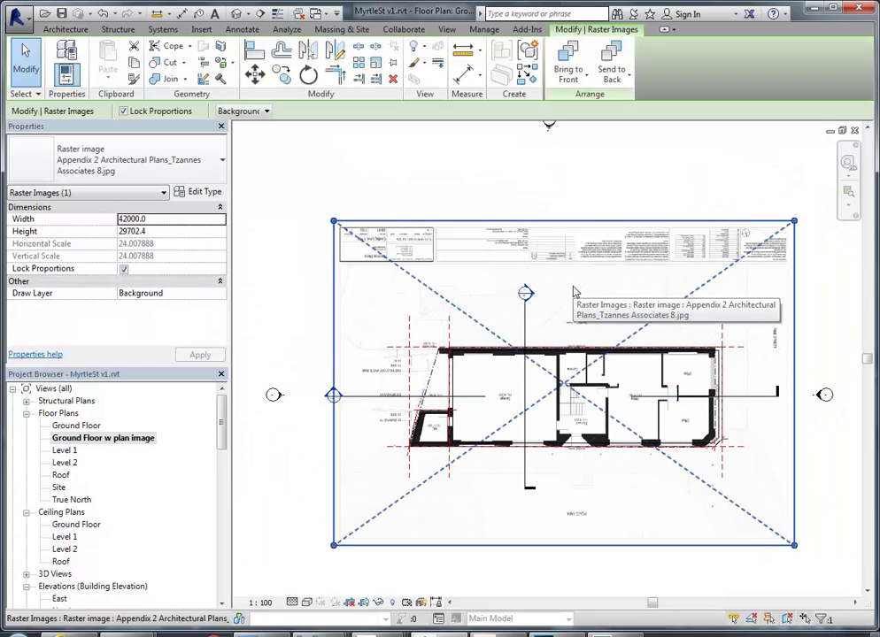
{"action": "left_click", "coordinate": [394, 65]}
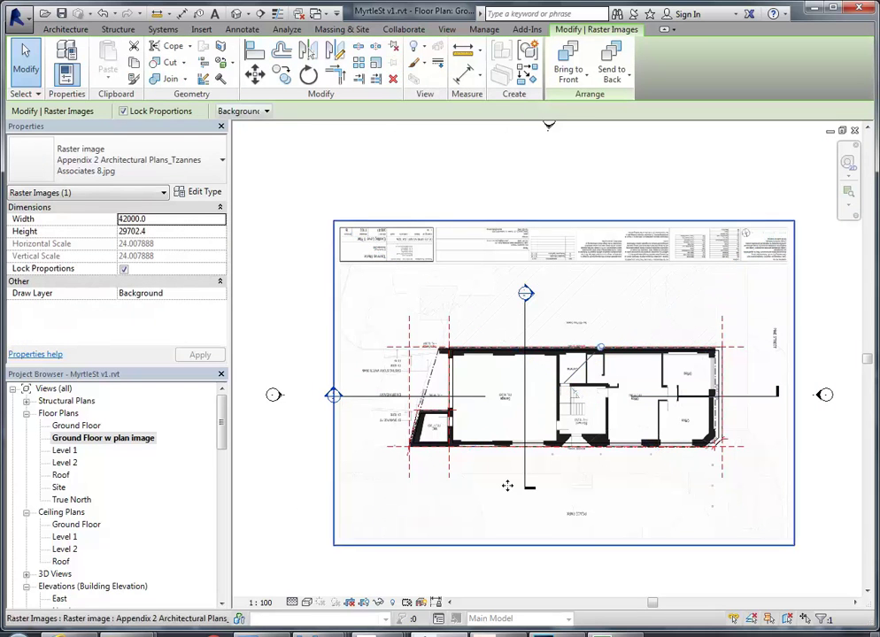
{"action": "scroll", "coordinate": [437, 442], "scroll_direction": "up", "scroll_amount": 5}
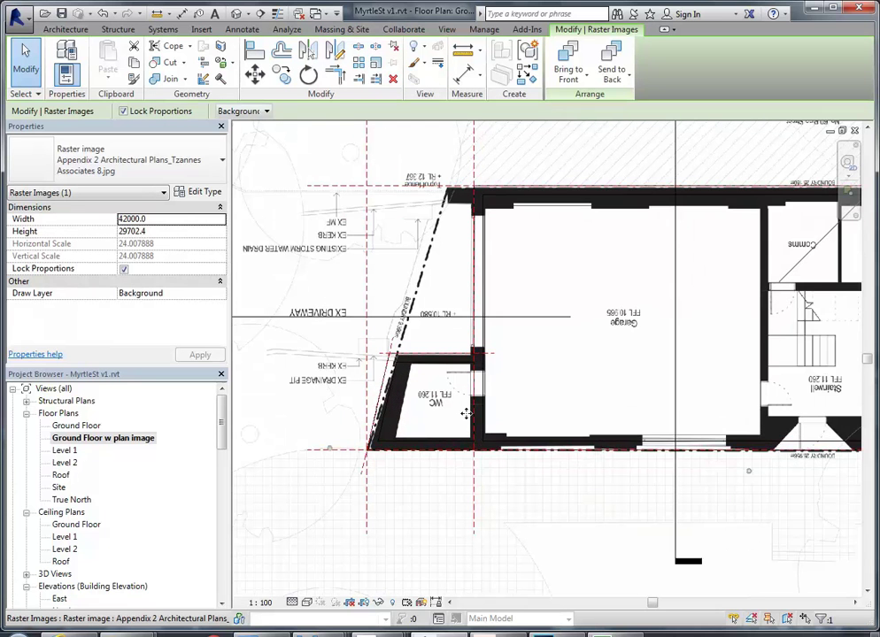
{"action": "scroll", "coordinate": [459, 413], "scroll_direction": "down", "scroll_amount": 5}
{"action": "left_click", "coordinate": [462, 173]}
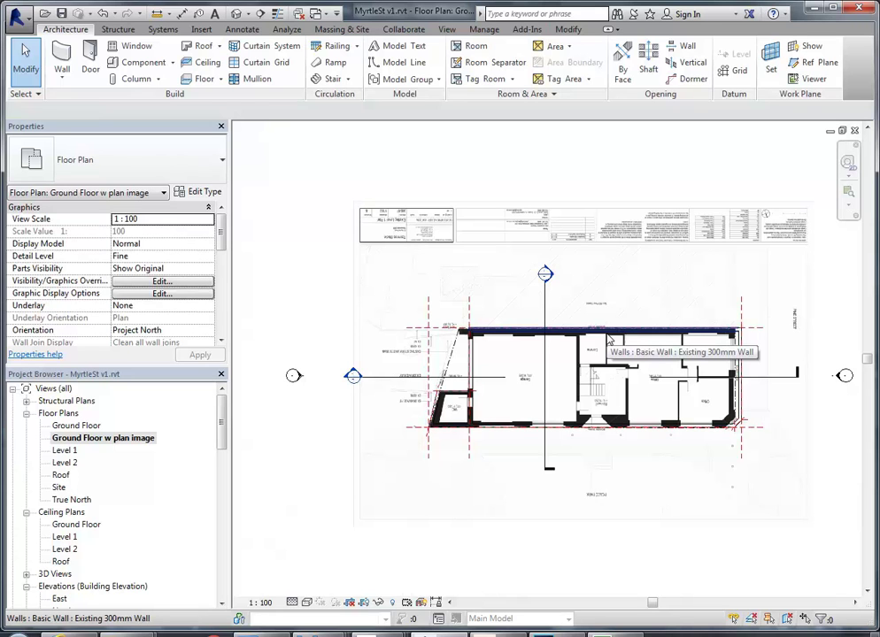
{"action": "middle_click_drag", "start_coordinate": [486, 350], "coordinate": [462, 385]}
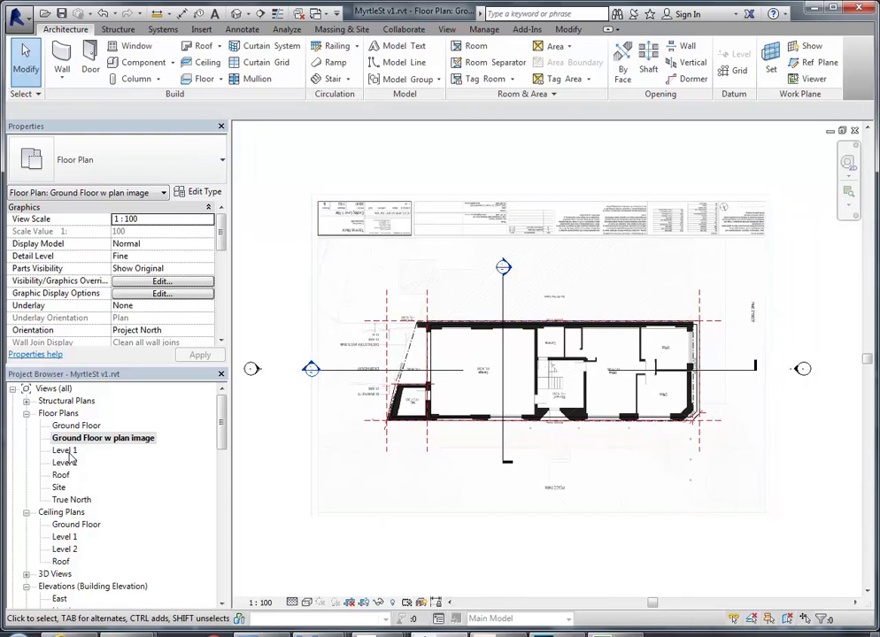
{"action": "mouse_move", "coordinate": [319, 632]}
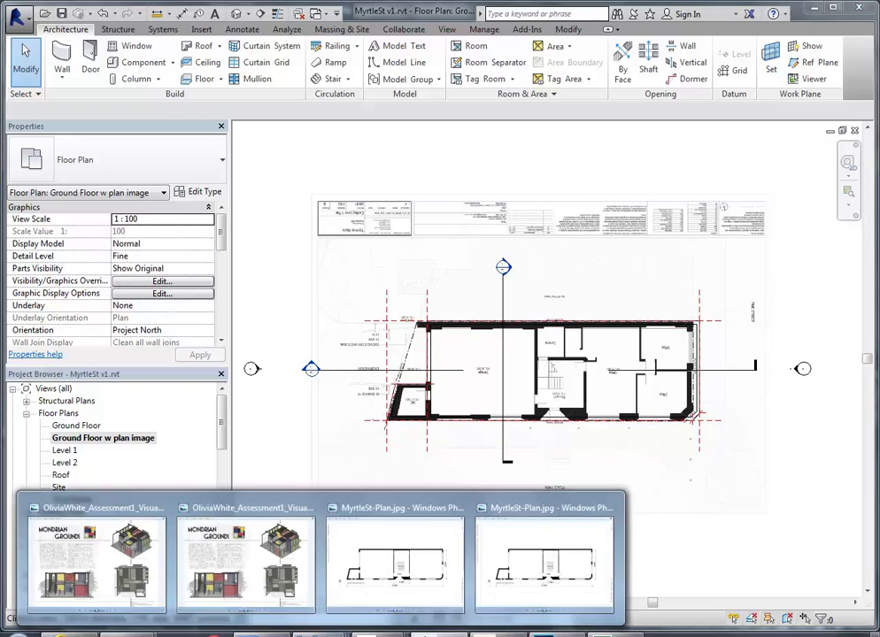
Bring the Associates 8 PDF with the existing Level 1 floor plan to the front
{"action": "mouse_move", "coordinate": [344, 617]}
{"action": "mouse_move", "coordinate": [381, 632]}
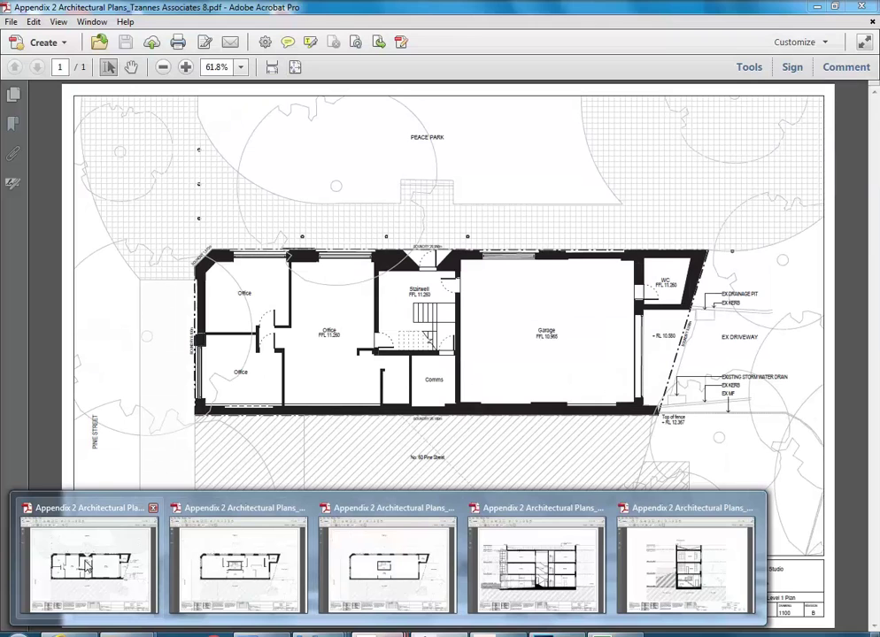
{"action": "left_click", "coordinate": [93, 567]}
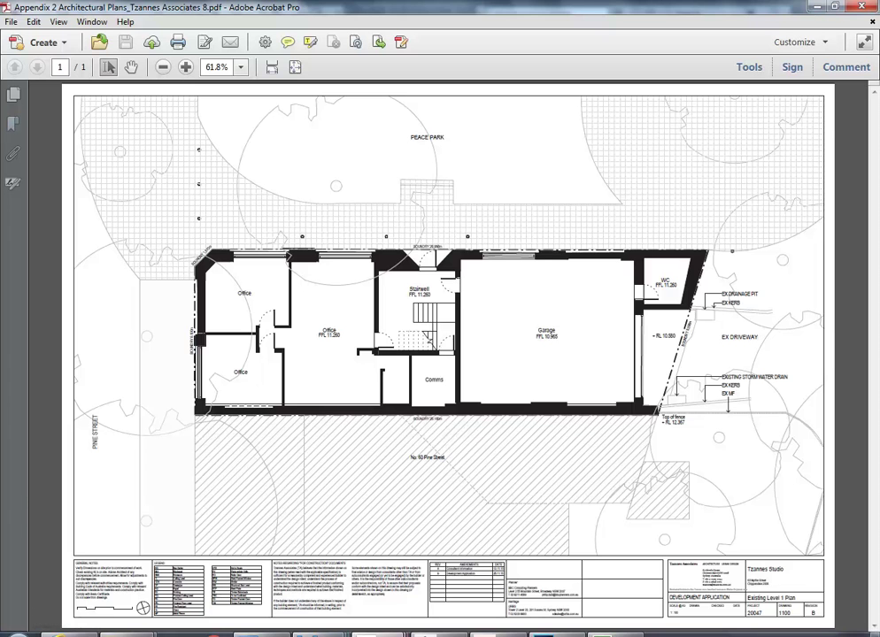
{"action": "mouse_move", "coordinate": [354, 630]}
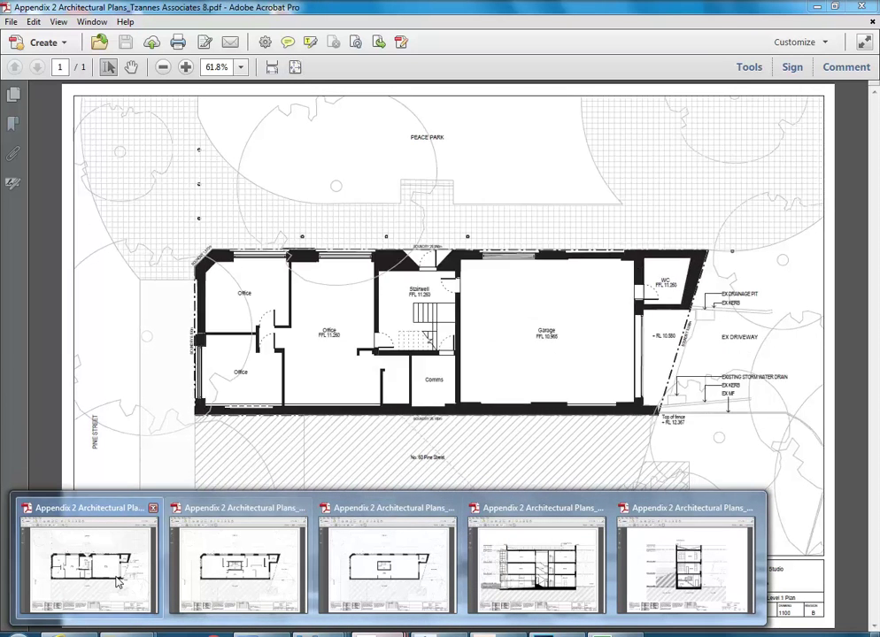
{"action": "left_click", "coordinate": [71, 576]}
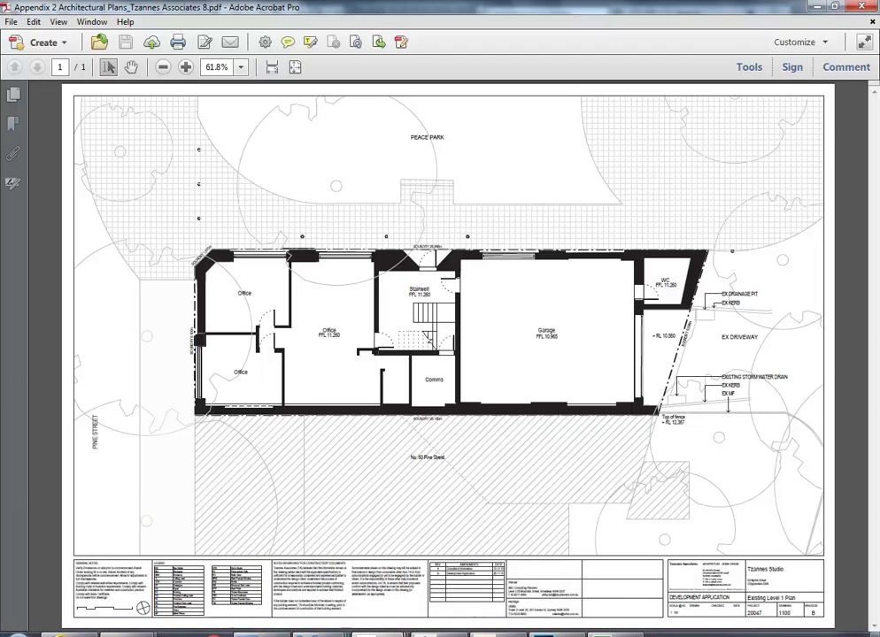
{"action": "mouse_move", "coordinate": [115, 632]}
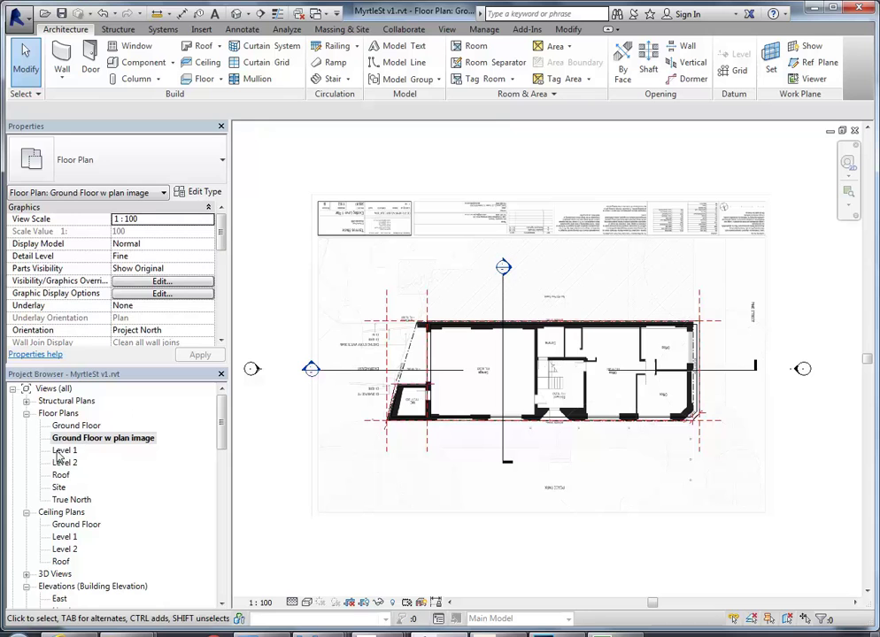
{"action": "left_click", "coordinate": [64, 451]}
{"action": "right_click", "coordinate": [64, 453]}
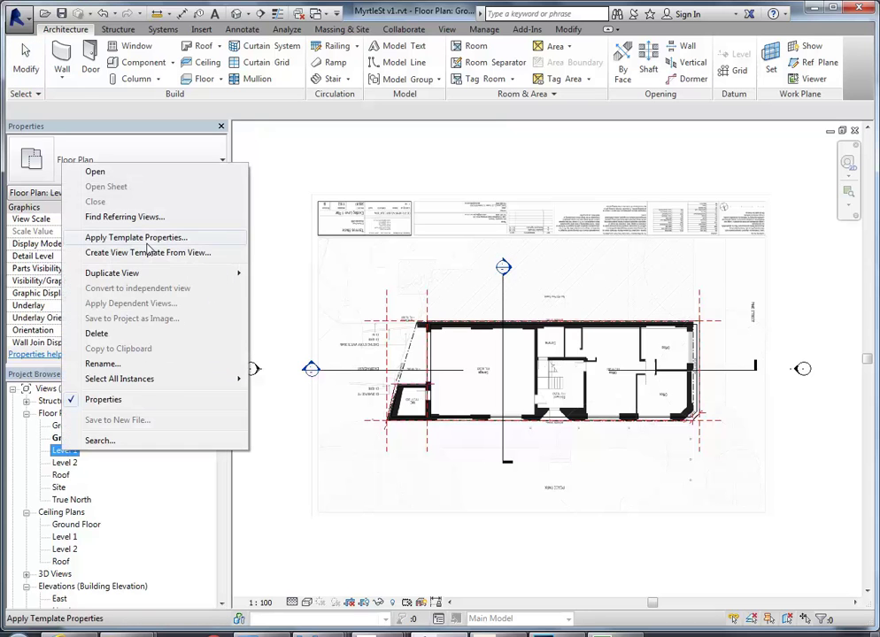
{"action": "mouse_move", "coordinate": [212, 273]}
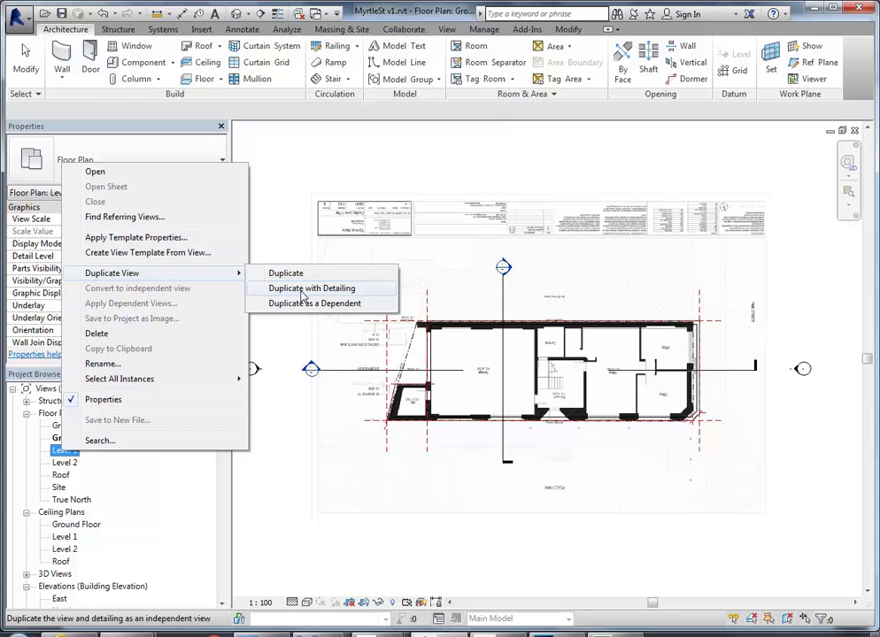
{"action": "left_click", "coordinate": [386, 442]}
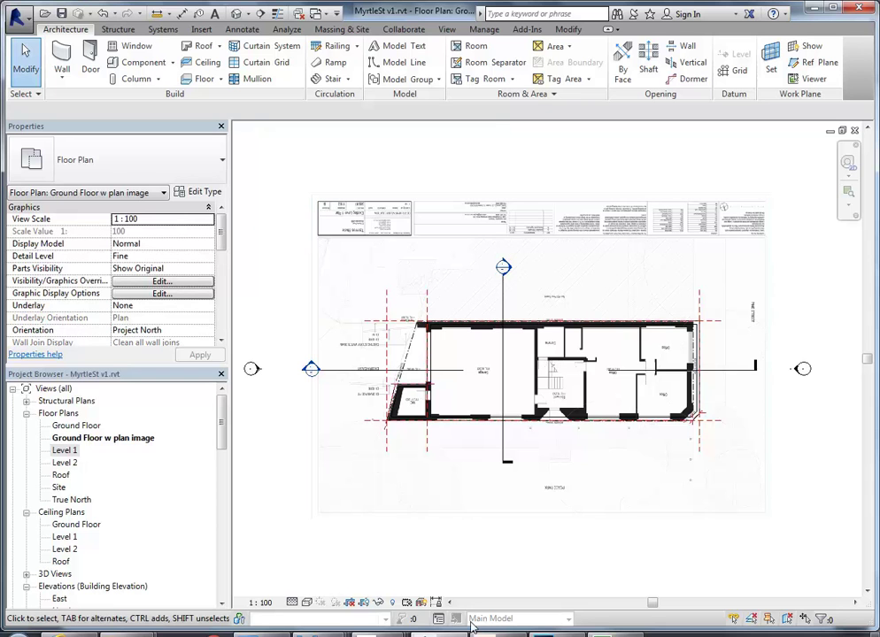
{"action": "left_click", "coordinate": [498, 632]}
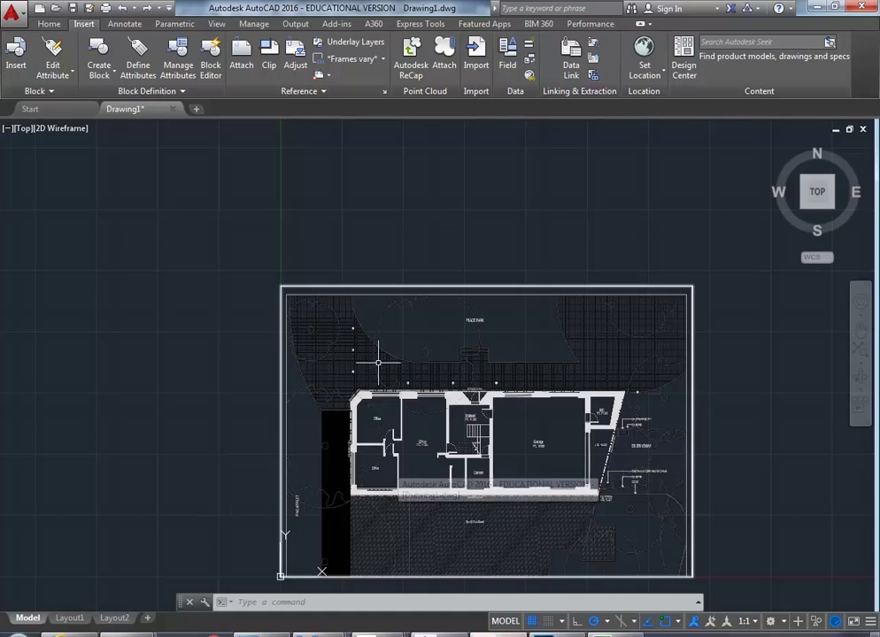
{"action": "middle_click_drag", "start_coordinate": [337, 312], "coordinate": [344, 314]}
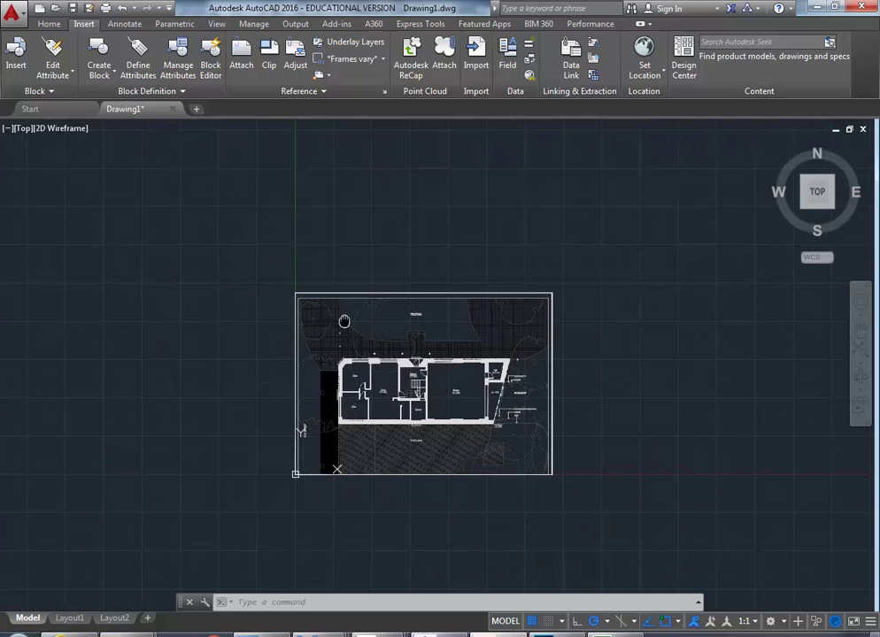
{"action": "key", "text": "alt+Tab"}
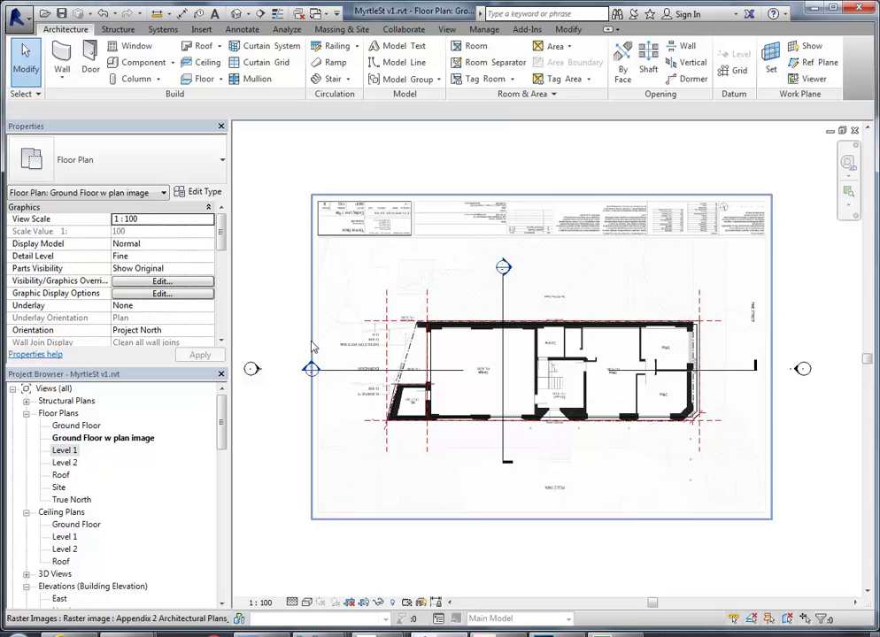
Open Section 1 from the Project Browser's Building Sections and centre it in view
{"action": "left_click_drag", "start_coordinate": [220, 403], "coordinate": [218, 476]}
{"action": "double_click", "coordinate": [64, 487]}
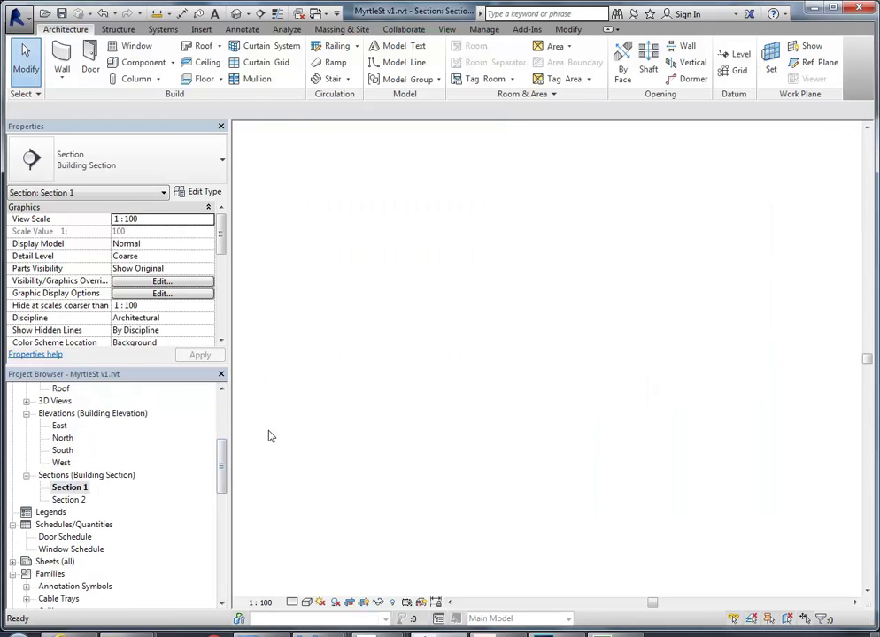
{"action": "middle_click_drag", "start_coordinate": [417, 290], "coordinate": [415, 286]}
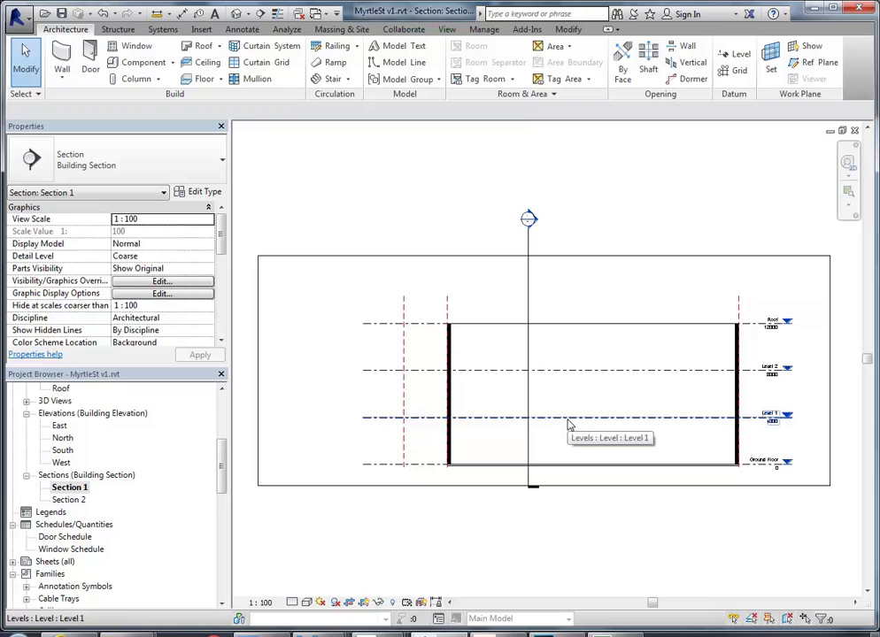
{"action": "middle_click_drag", "start_coordinate": [601, 449], "coordinate": [593, 449]}
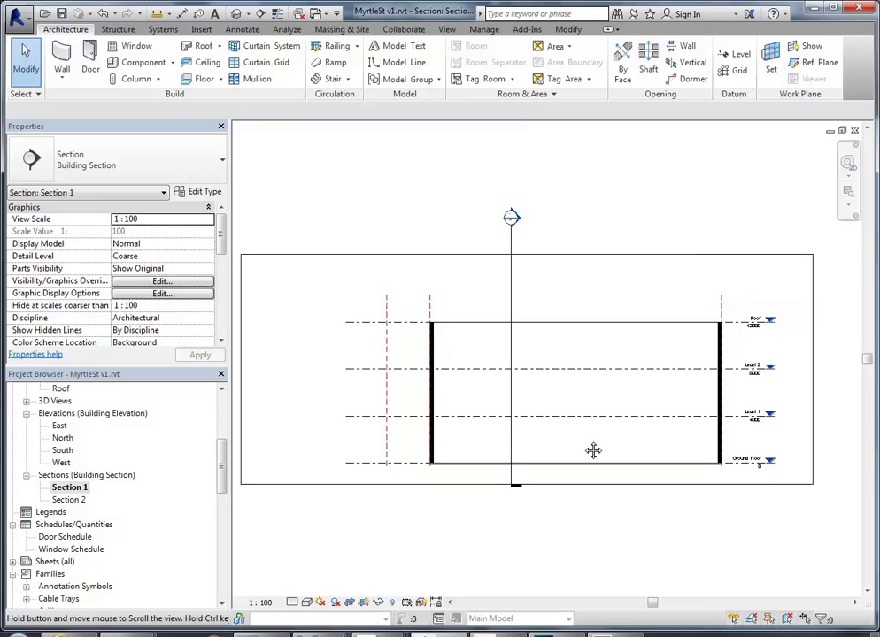
{"action": "scroll", "coordinate": [588, 445], "scroll_direction": "up", "scroll_amount": 1}
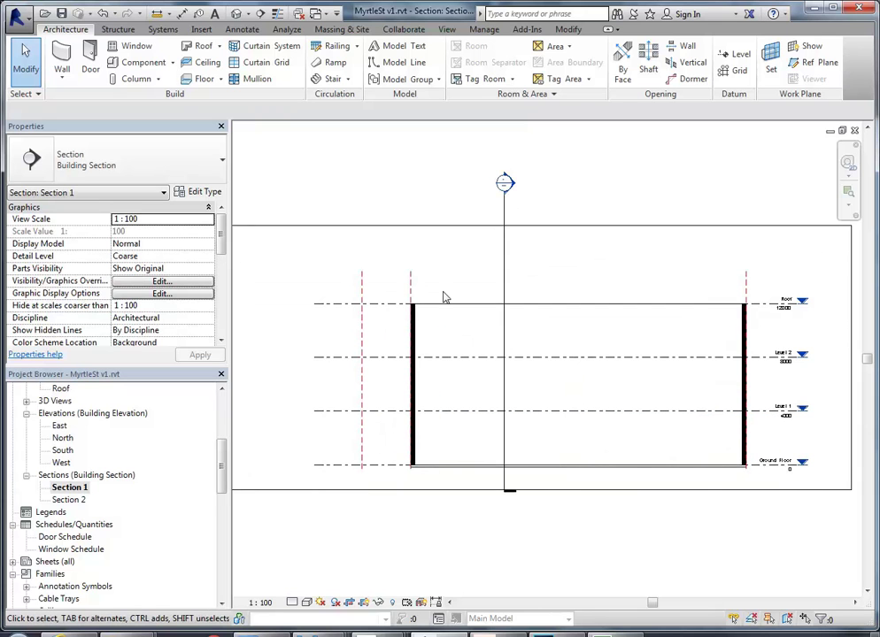
Show the Associates 15 proposed sections PDF, then switch to the next application window
{"action": "mouse_move", "coordinate": [423, 634]}
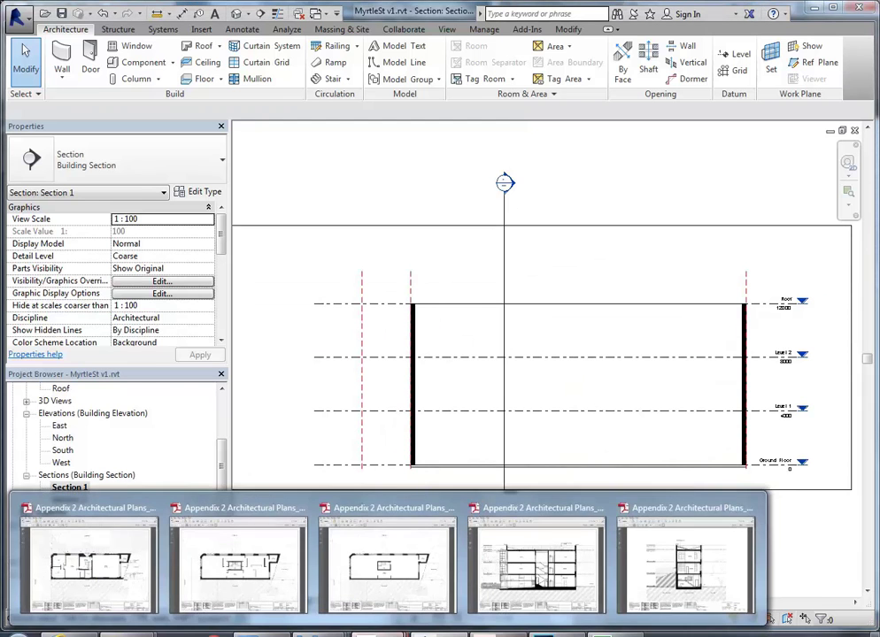
{"action": "left_click", "coordinate": [544, 575]}
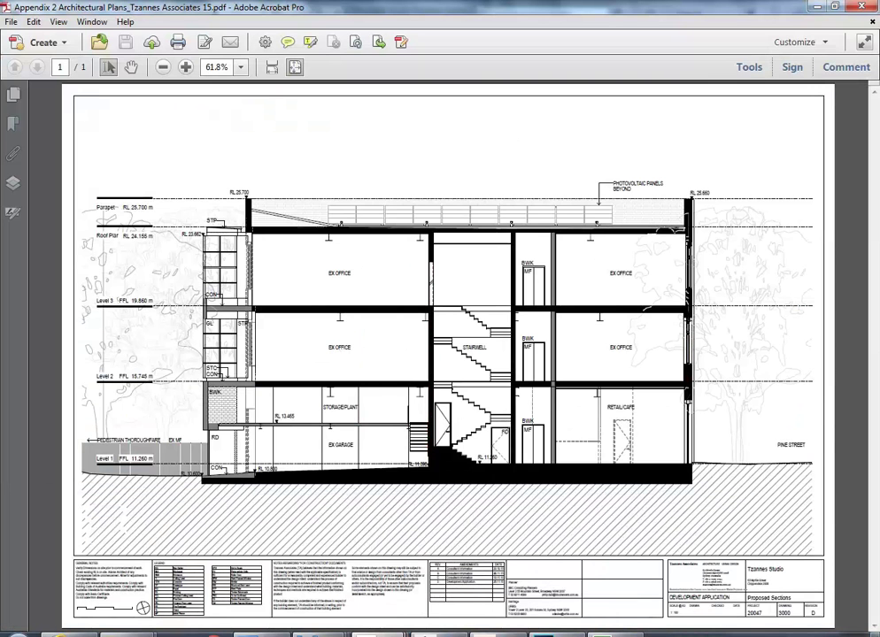
{"action": "mouse_move", "coordinate": [501, 632]}
{"action": "left_click", "coordinate": [501, 566]}
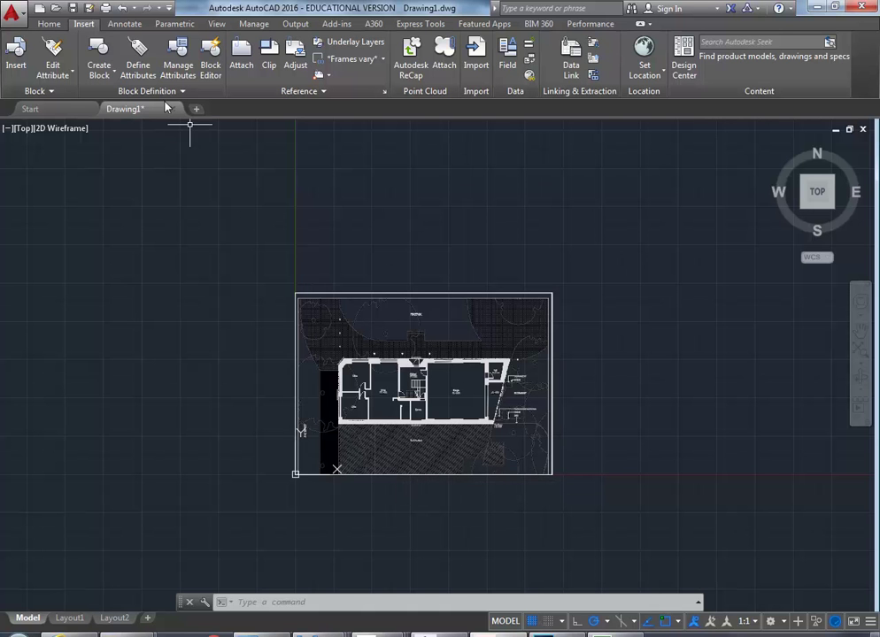
{"action": "scroll", "coordinate": [367, 426], "scroll_direction": "up", "scroll_amount": 3}
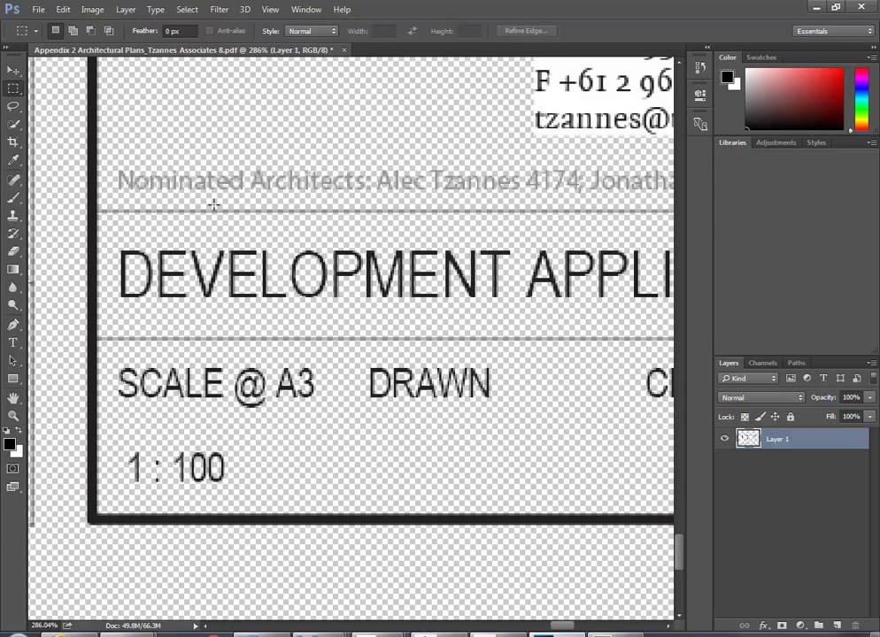
Fit the whole transparent floor plan image on screen with Ctrl+0
{"action": "key", "text": "ctrl+0"}
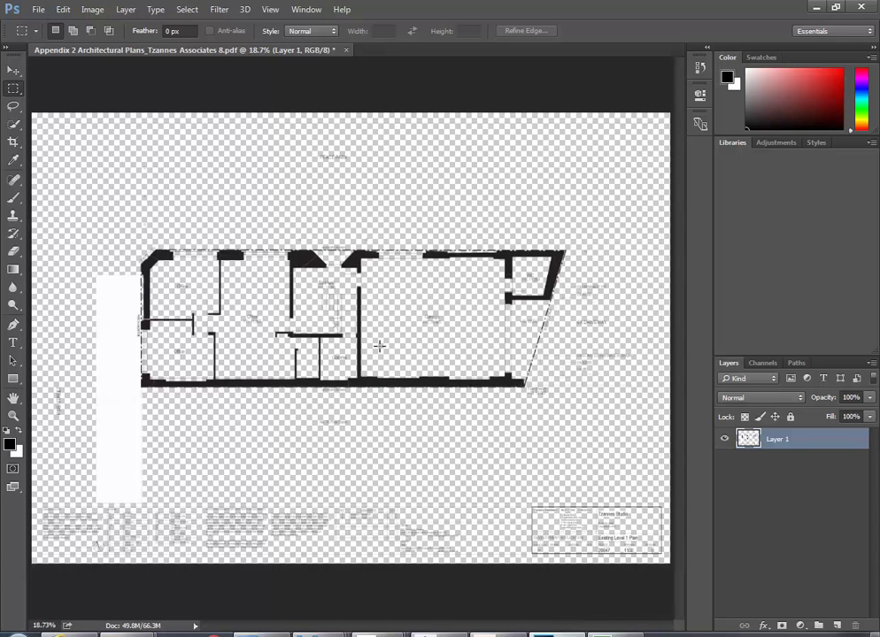
Check the Level 1 plan PDF in Acrobat, then Alt+Tab back to the AutoCAD underlay drawing
{"action": "mouse_move", "coordinate": [425, 632]}
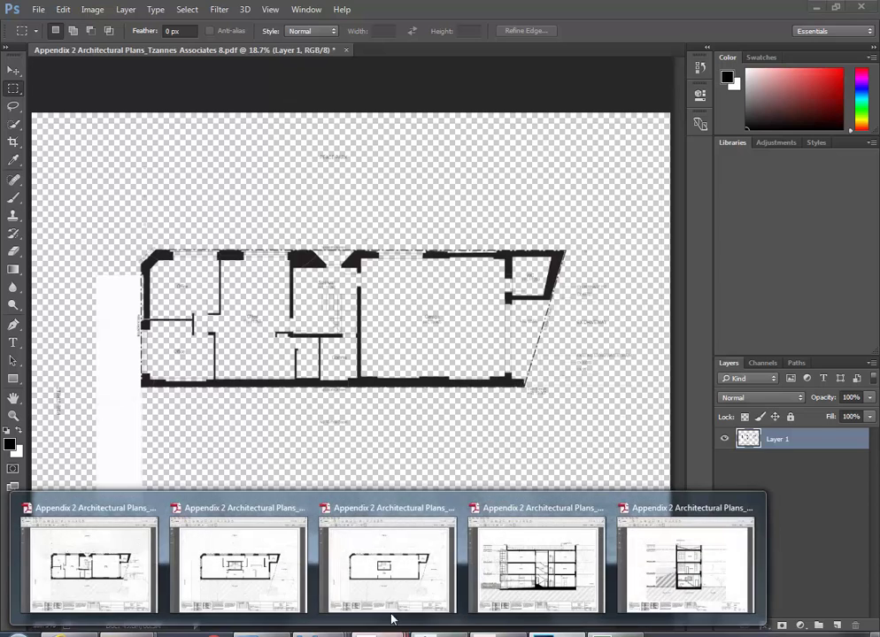
{"action": "left_click", "coordinate": [89, 557]}
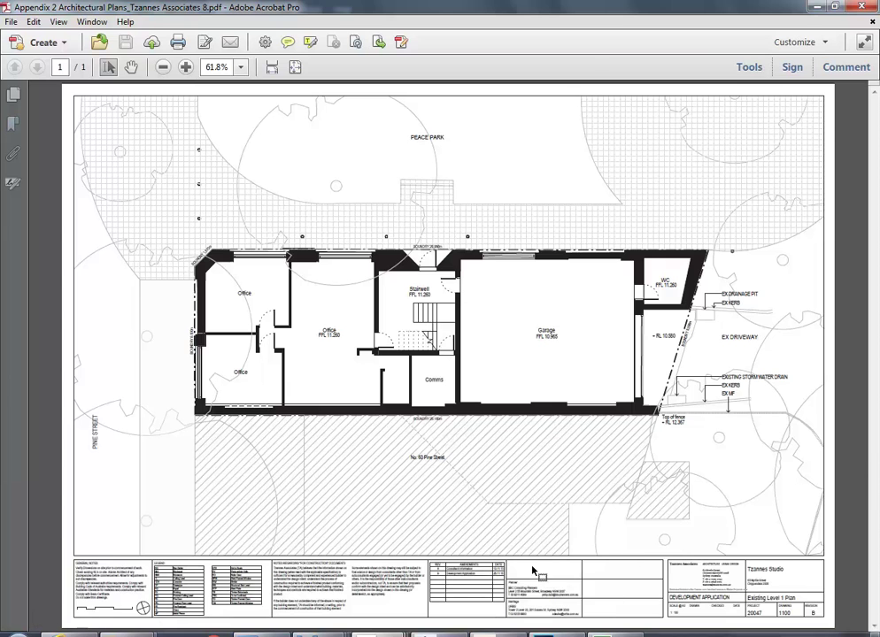
{"action": "key", "text": "alt+Tab"}
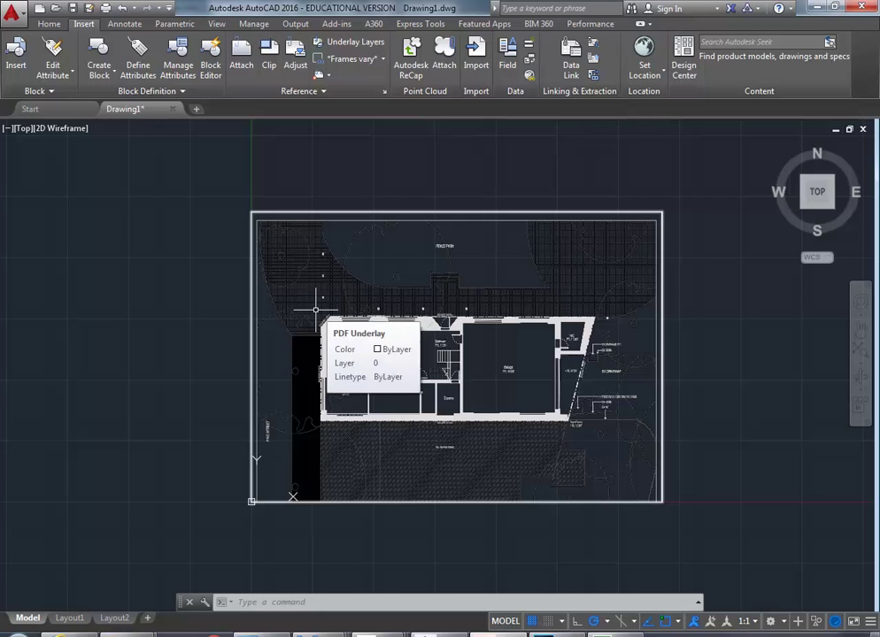
Select the PDF underlay, review its right-click options, then deselect it
{"action": "left_click", "coordinate": [350, 213]}
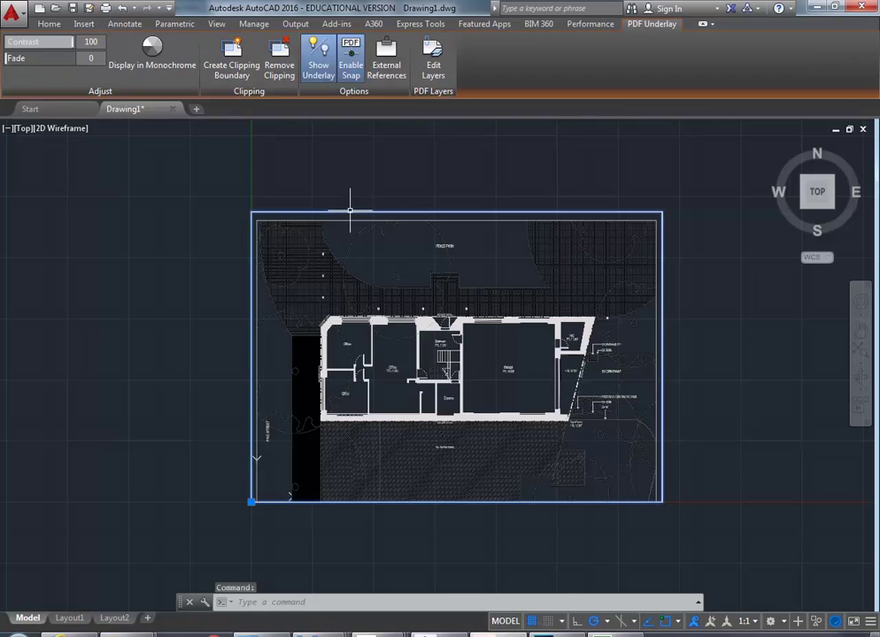
{"action": "right_click", "coordinate": [350, 213]}
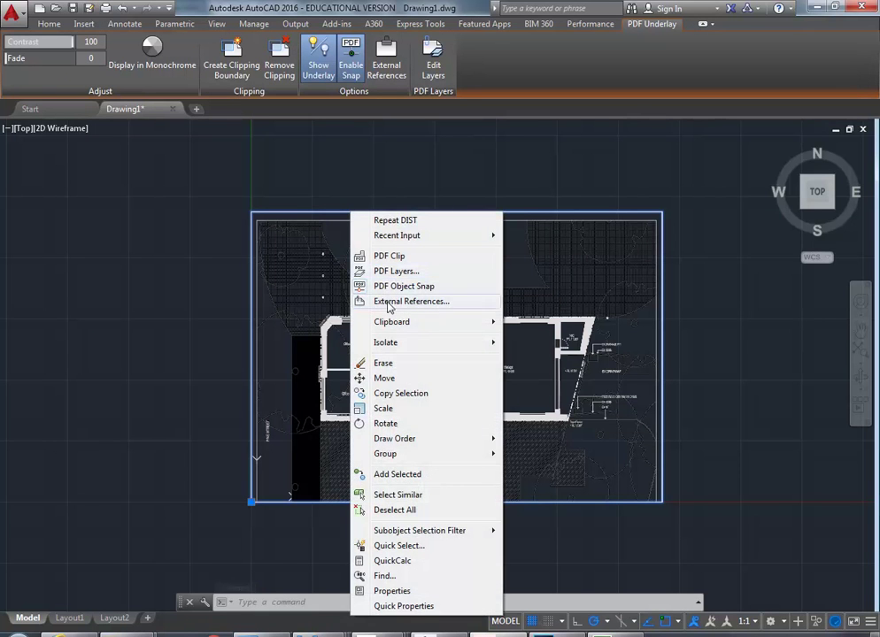
{"action": "mouse_move", "coordinate": [388, 323]}
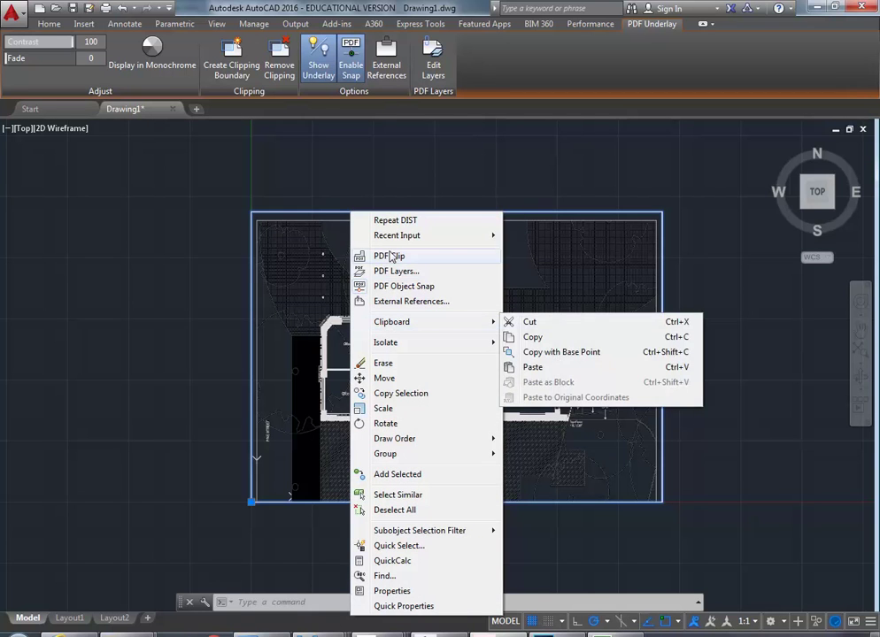
{"action": "left_click", "coordinate": [455, 110]}
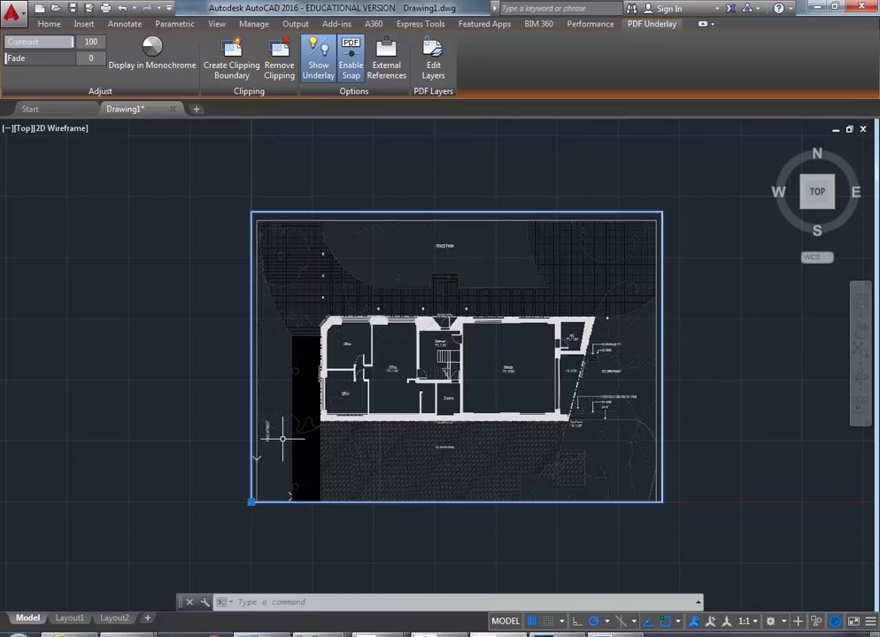
{"action": "key", "text": "Escape"}
{"action": "key", "text": "Escape"}
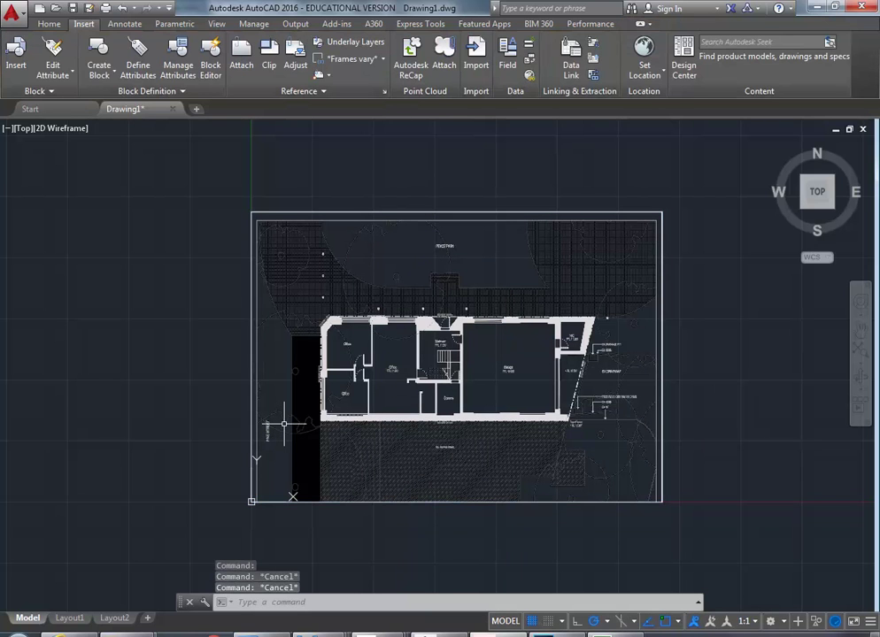
Zoom and pan onto the lower-left Office rooms beside the 8.100m boundary
{"action": "scroll", "coordinate": [285, 423], "scroll_direction": "up", "scroll_amount": 2}
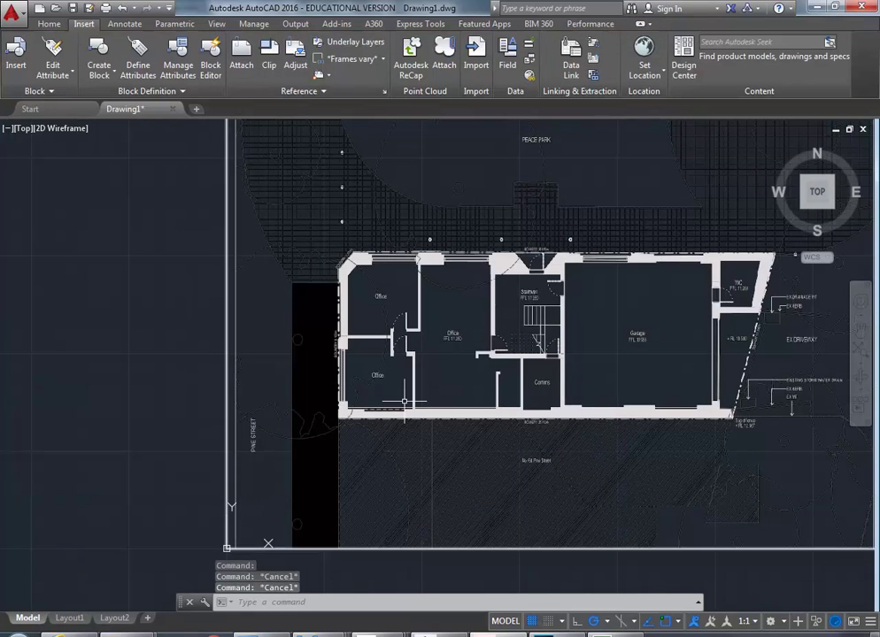
{"action": "middle_click_drag", "start_coordinate": [402, 389], "coordinate": [310, 423]}
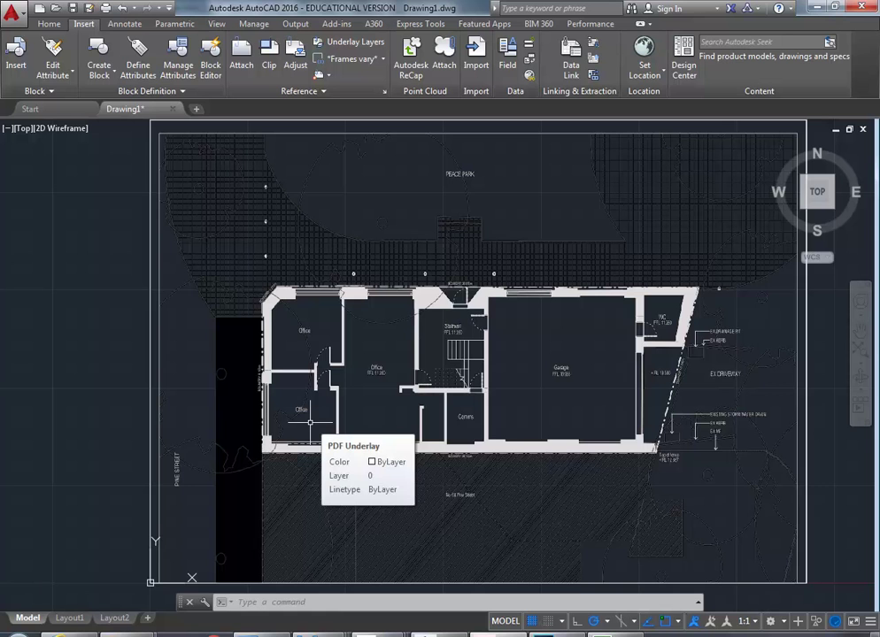
{"action": "scroll", "coordinate": [283, 429], "scroll_direction": "up", "scroll_amount": 3}
{"action": "middle_click_drag", "start_coordinate": [285, 353], "coordinate": [275, 418]}
{"action": "scroll", "coordinate": [275, 419], "scroll_direction": "up", "scroll_amount": 3}
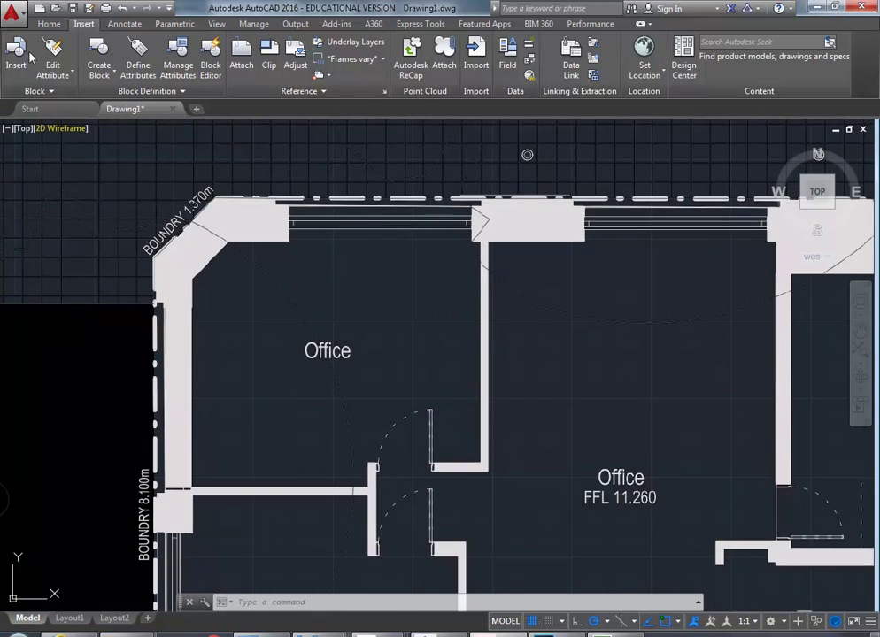
Draw a two-segment line along the office wall, snapped to the underlay's three wall corners
{"action": "left_click", "coordinate": [46, 24]}
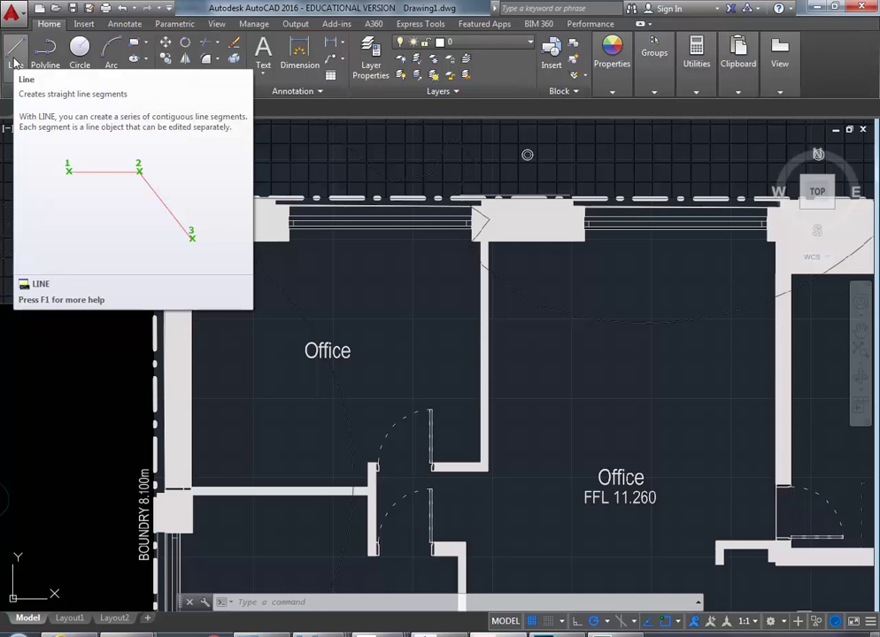
{"action": "left_click", "coordinate": [15, 53]}
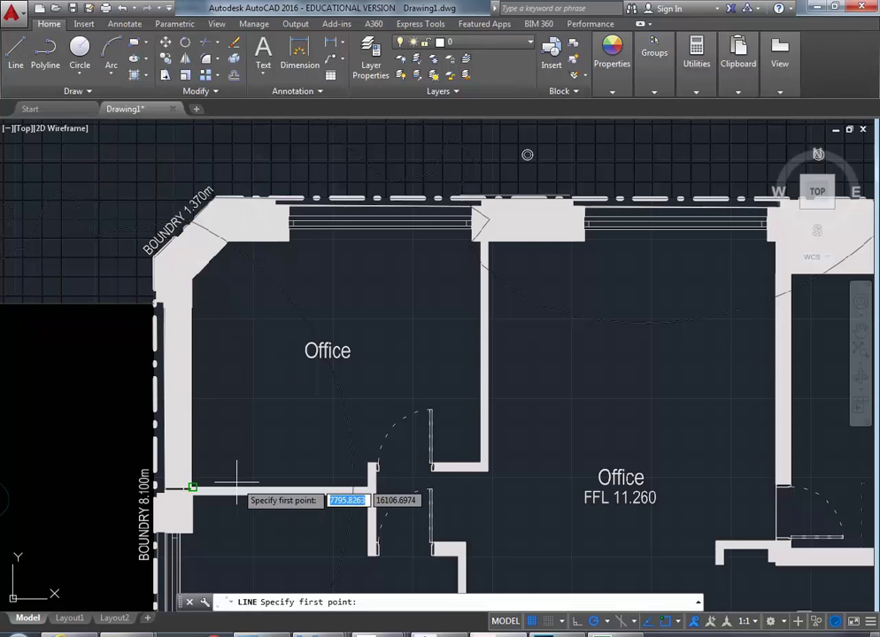
{"action": "middle_click_drag", "start_coordinate": [204, 447], "coordinate": [218, 404]}
{"action": "scroll", "coordinate": [228, 420], "scroll_direction": "up", "scroll_amount": 2}
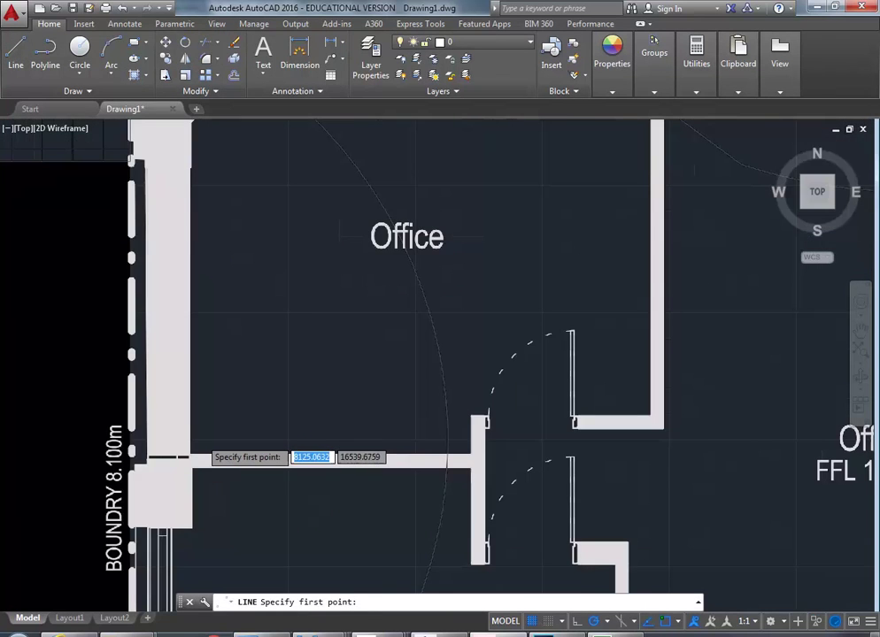
{"action": "scroll", "coordinate": [197, 442], "scroll_direction": "up", "scroll_amount": 2}
{"action": "left_click", "coordinate": [182, 464]}
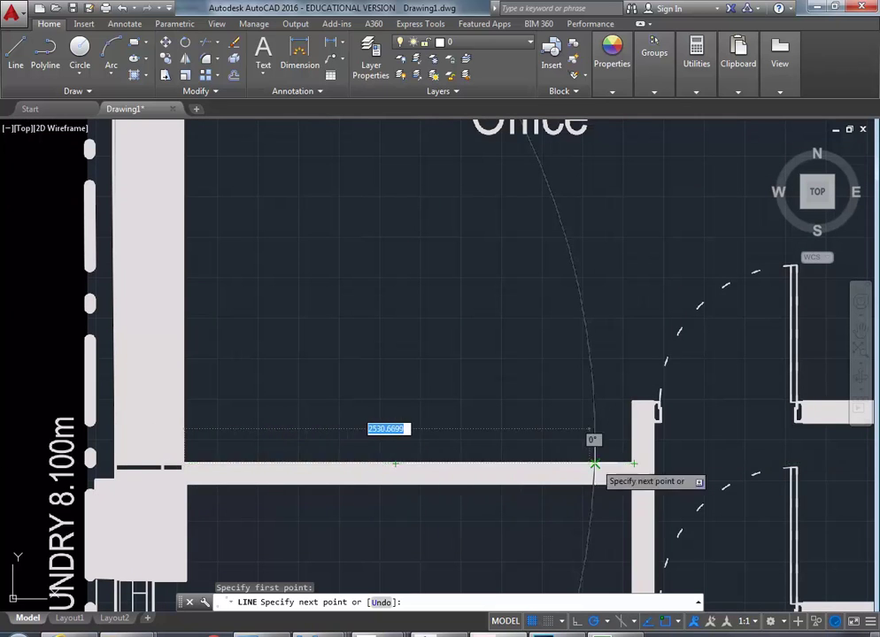
{"action": "left_click", "coordinate": [634, 463]}
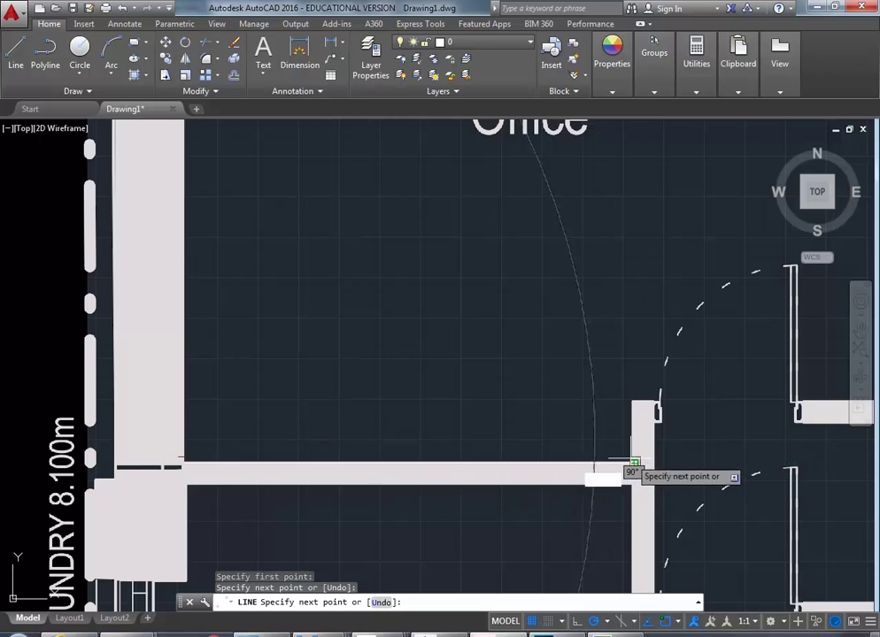
{"action": "left_click", "coordinate": [635, 404]}
{"action": "right_click", "coordinate": [624, 360]}
{"action": "left_click", "coordinate": [624, 360]}
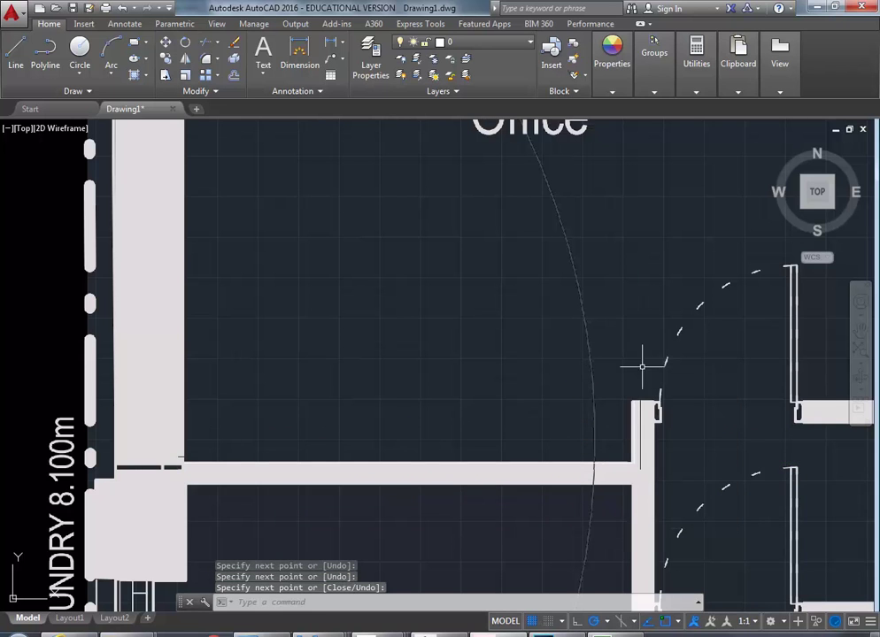
Zoom back out to see the whole site and floor plan sheet
{"action": "scroll", "coordinate": [469, 433], "scroll_direction": "down", "scroll_amount": 4}
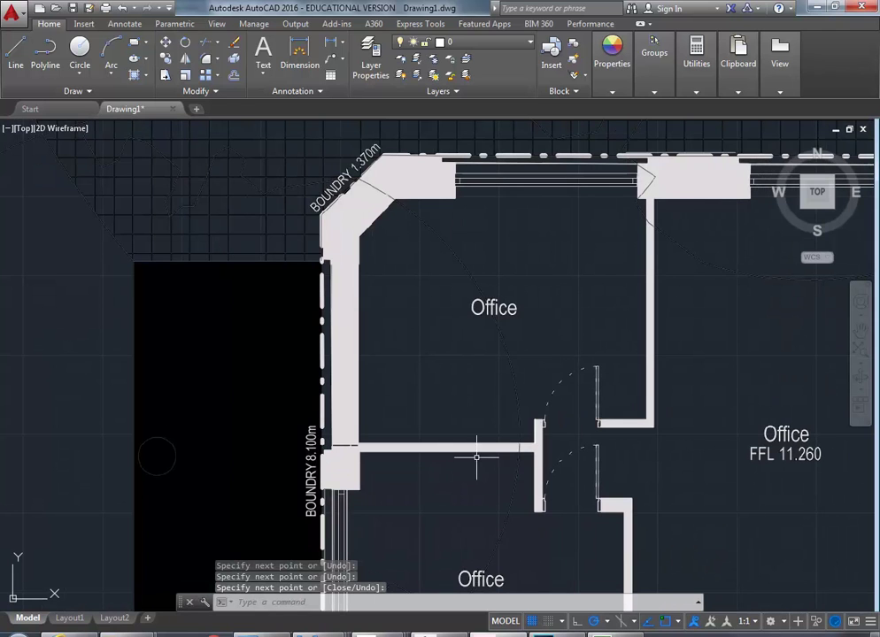
{"action": "scroll", "coordinate": [405, 425], "scroll_direction": "down", "scroll_amount": 8}
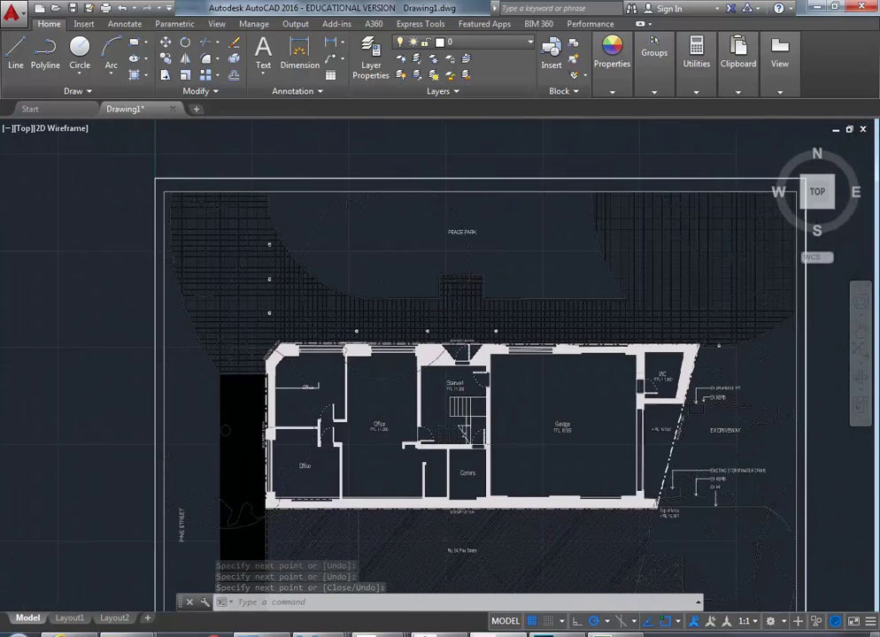
{"action": "scroll", "coordinate": [297, 265], "scroll_direction": "up", "scroll_amount": 5}
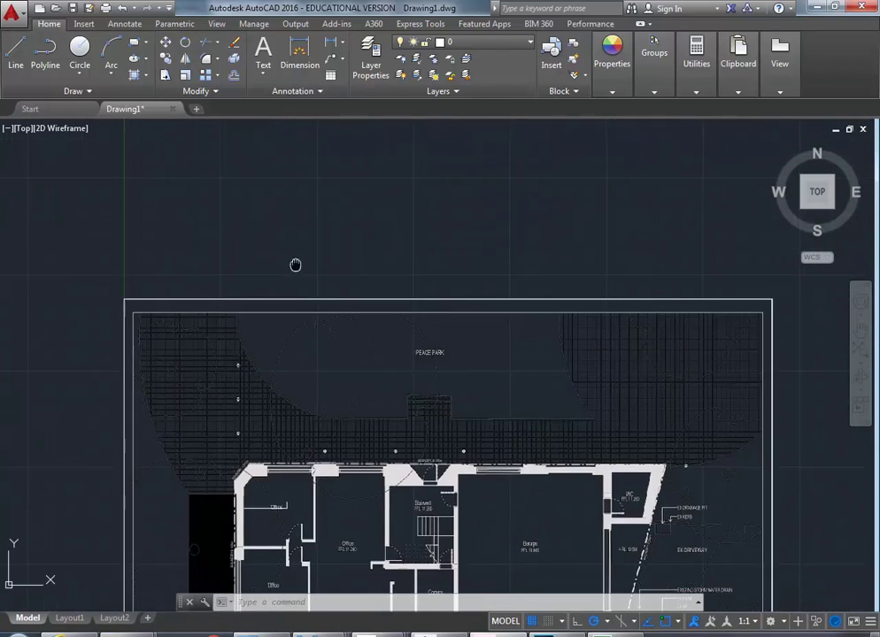
{"action": "scroll", "coordinate": [297, 210], "scroll_direction": "down", "scroll_amount": 3}
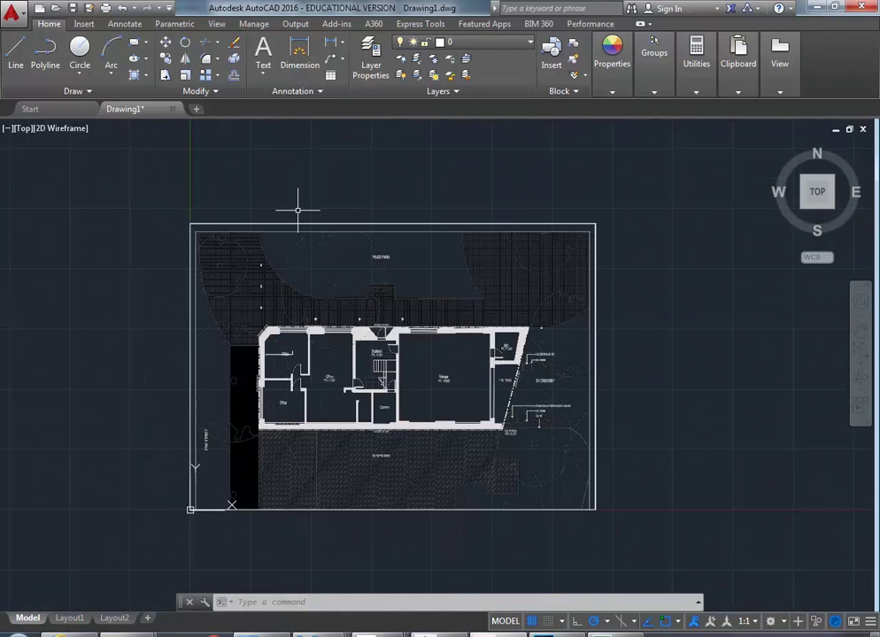
{"action": "middle_click_drag", "start_coordinate": [297, 210], "coordinate": [299, 223]}
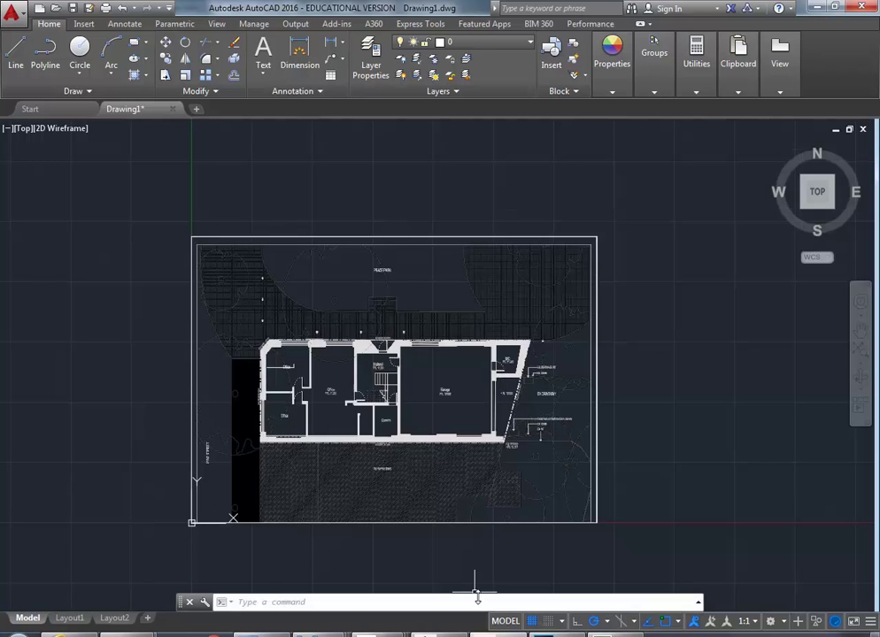
Create a new drawing from acadiso.dwt and begin attaching a PDF from the Insert tab
{"action": "left_click", "coordinate": [10, 13]}
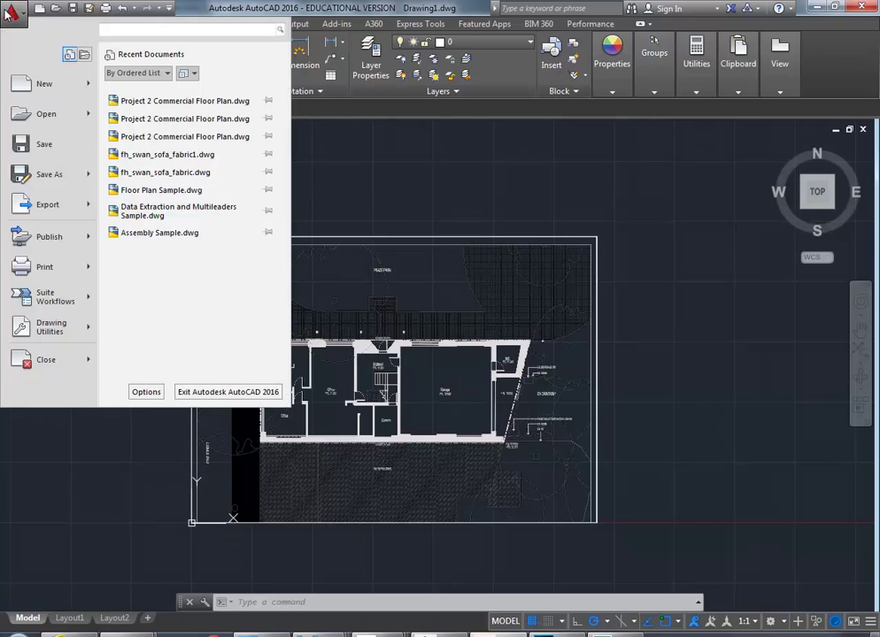
{"action": "mouse_move", "coordinate": [29, 119]}
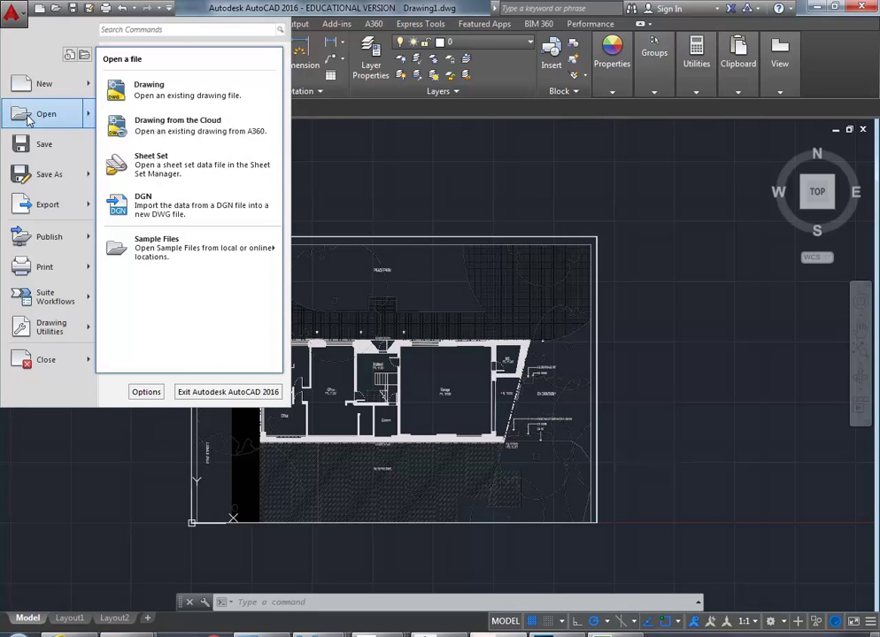
{"action": "mouse_move", "coordinate": [36, 81]}
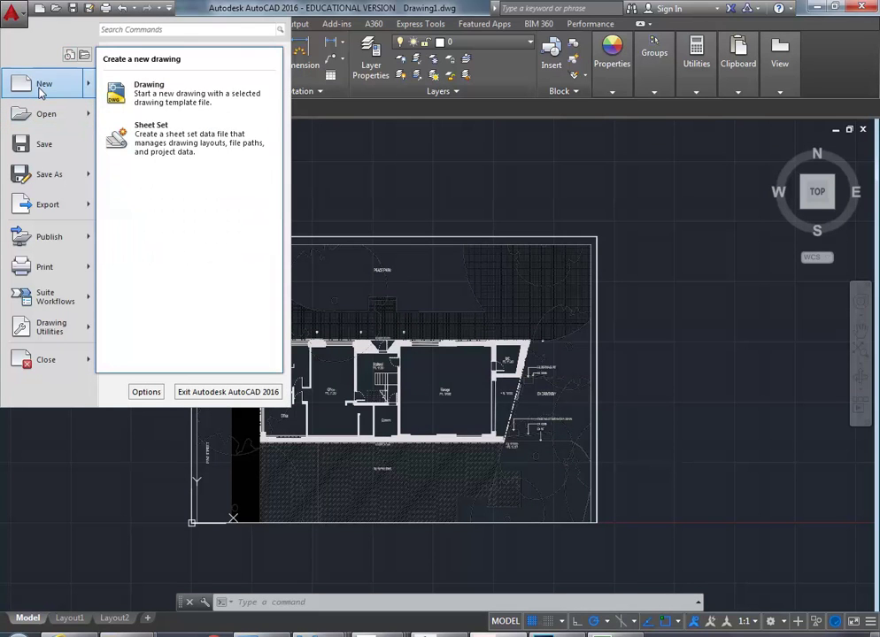
{"action": "left_click", "coordinate": [147, 99]}
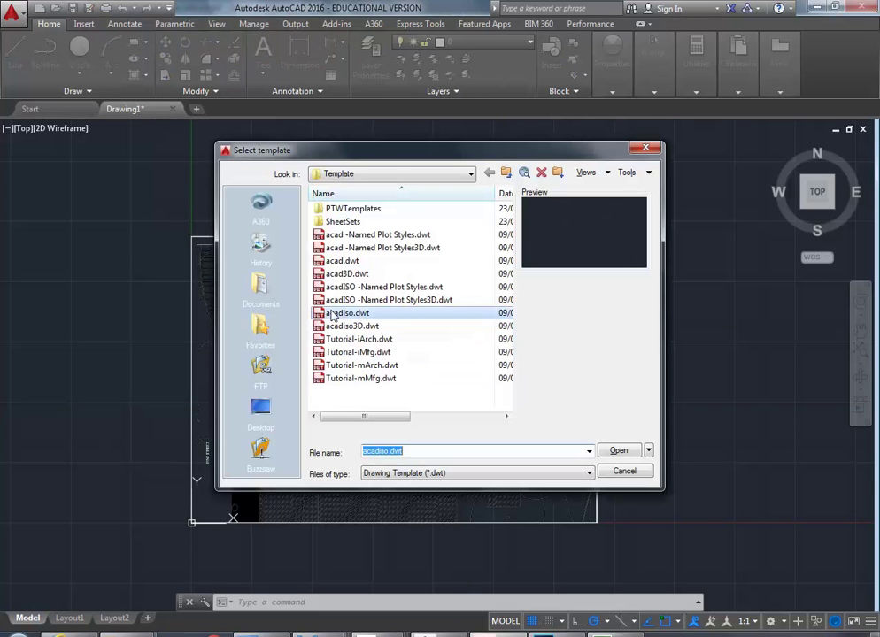
{"action": "left_click", "coordinate": [332, 315]}
{"action": "double_click", "coordinate": [332, 315]}
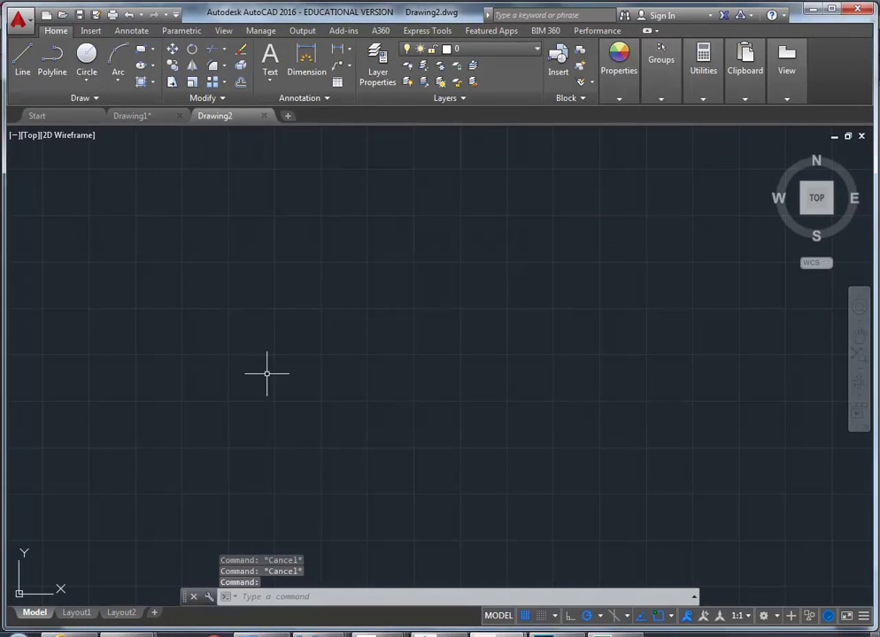
{"action": "left_click", "coordinate": [91, 31]}
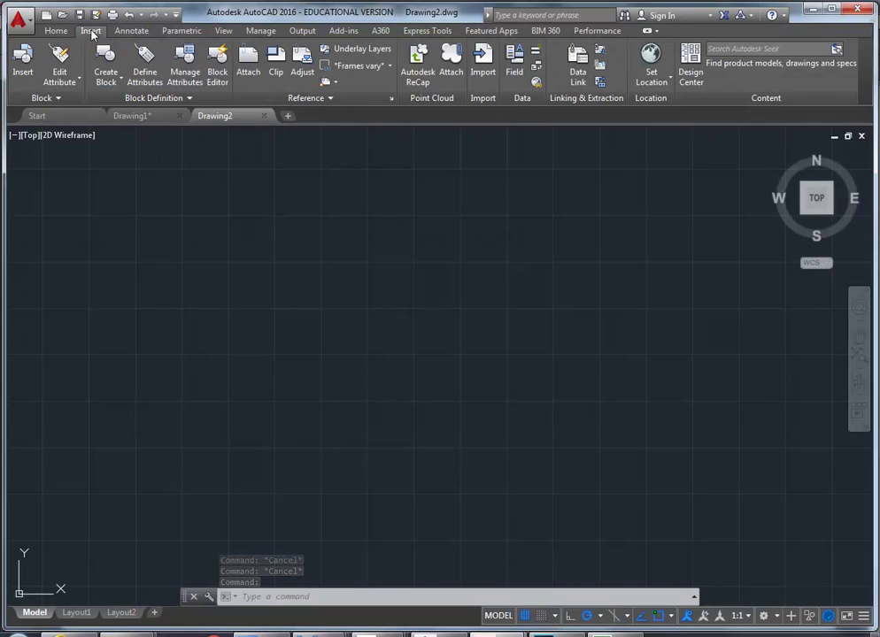
{"action": "left_click", "coordinate": [248, 69]}
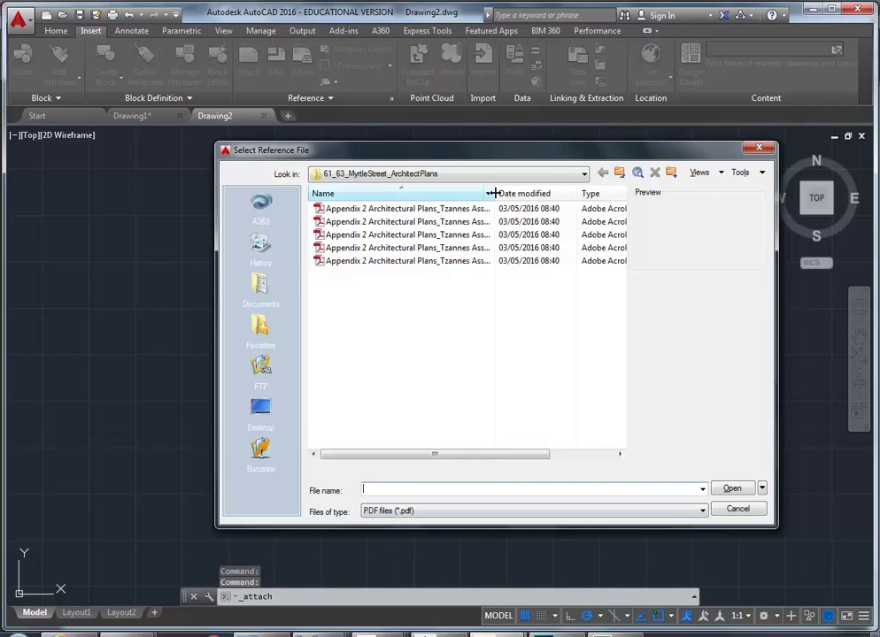
Attach the architectural plans PDF numbered 15 at insertion point 0,0,0, scale 1, rotation 0
{"action": "left_click_drag", "start_coordinate": [492, 195], "coordinate": [571, 196]}
{"action": "left_click", "coordinate": [437, 251]}
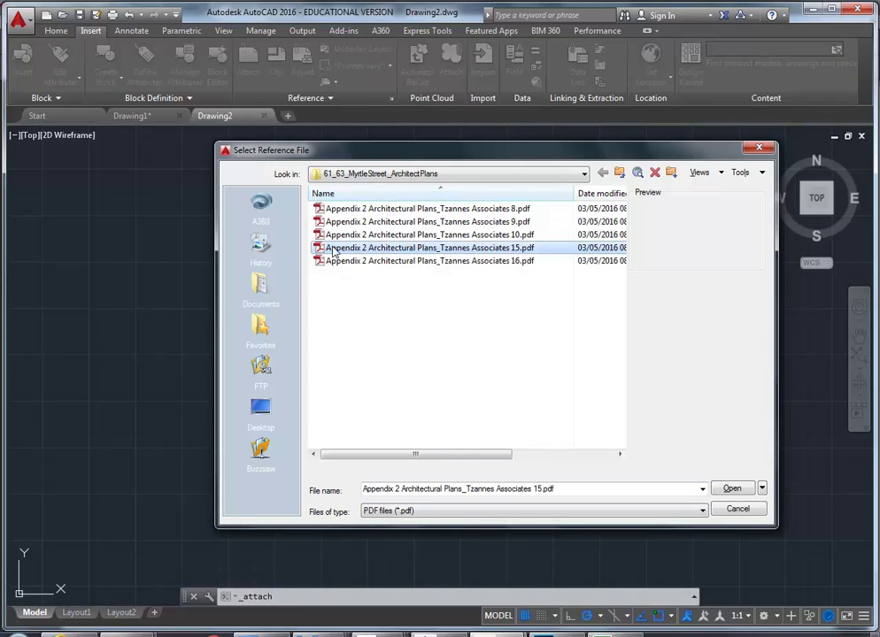
{"action": "double_click", "coordinate": [385, 249]}
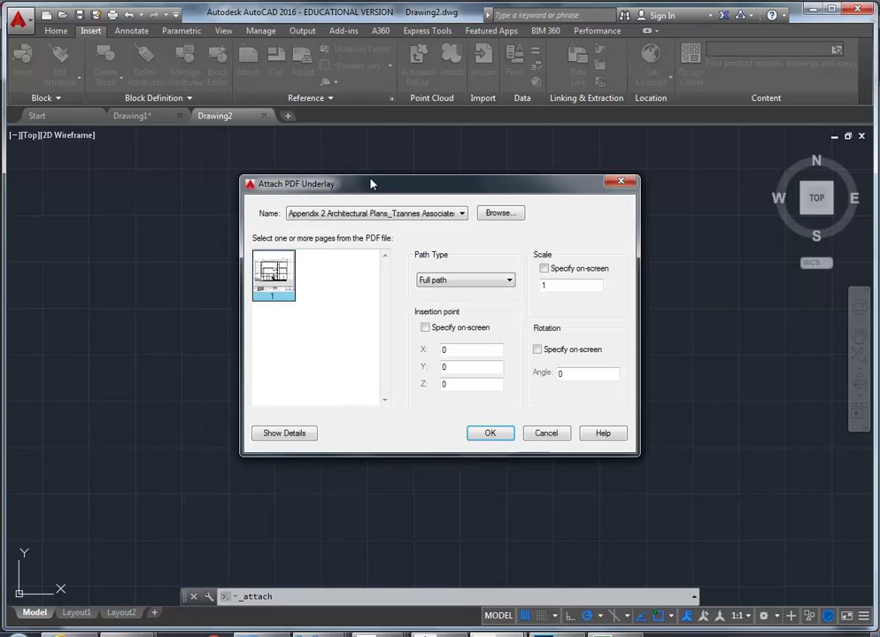
{"action": "left_click_drag", "start_coordinate": [385, 195], "coordinate": [322, 178]}
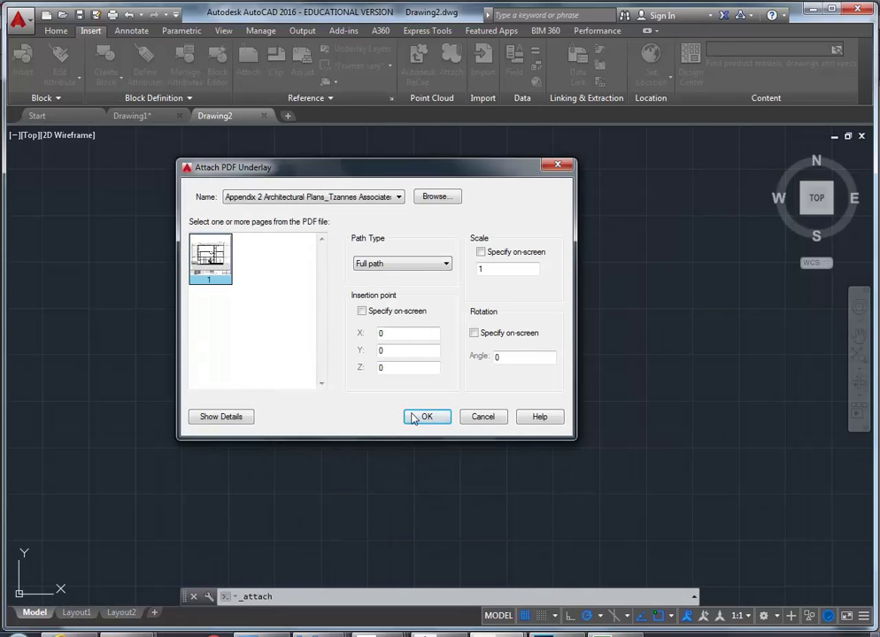
{"action": "left_click", "coordinate": [361, 312]}
{"action": "left_click", "coordinate": [481, 252]}
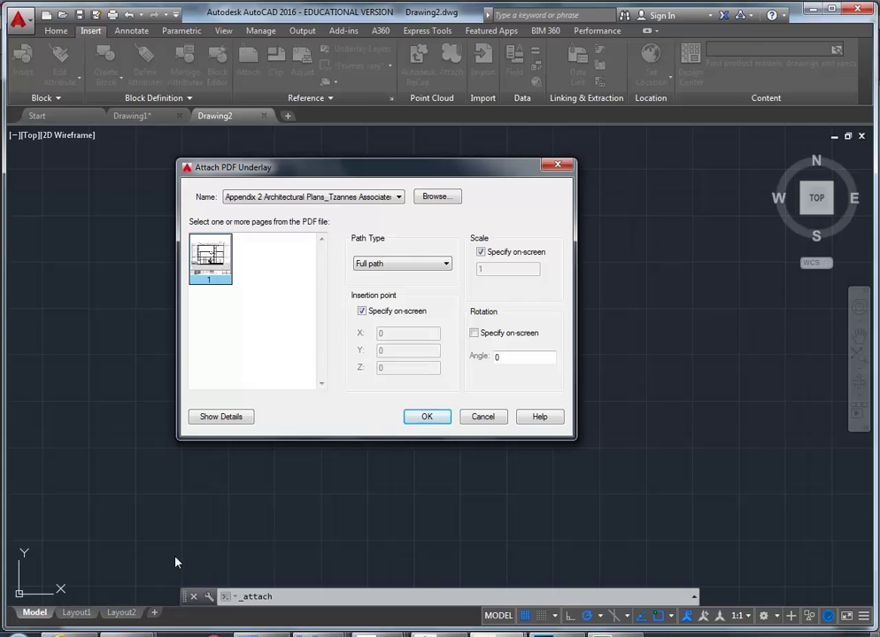
{"action": "left_click", "coordinate": [481, 252]}
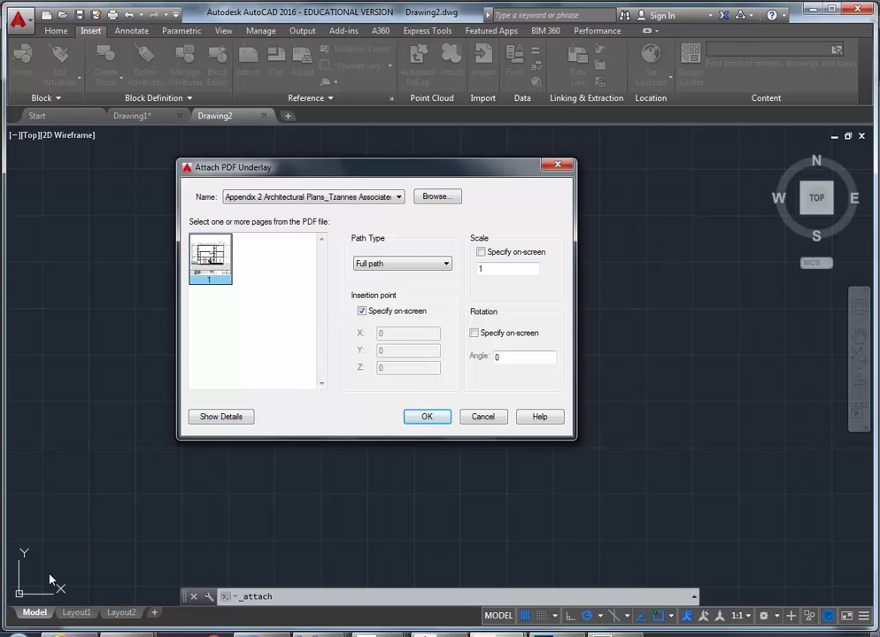
{"action": "left_click", "coordinate": [361, 311]}
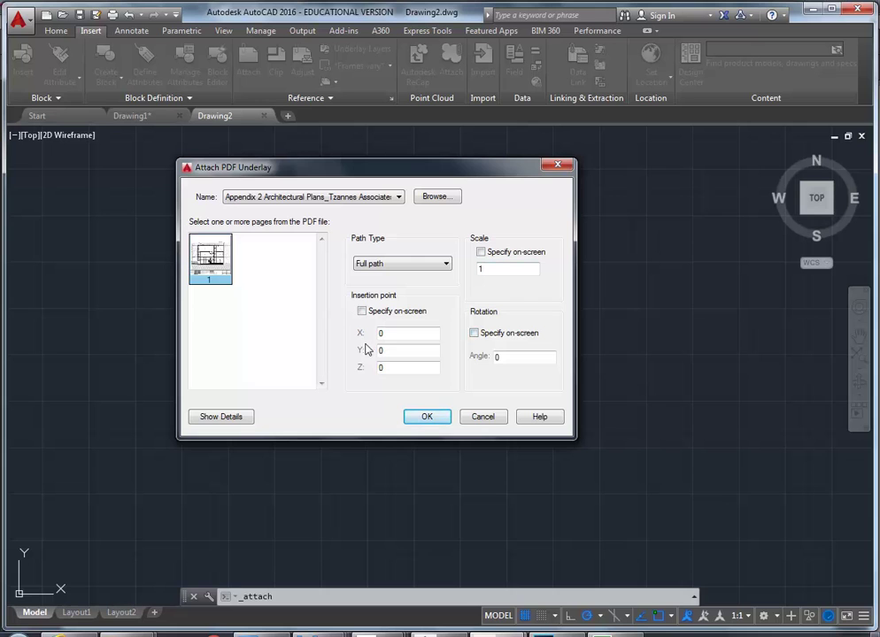
{"action": "left_click", "coordinate": [401, 370]}
{"action": "left_click", "coordinate": [399, 352]}
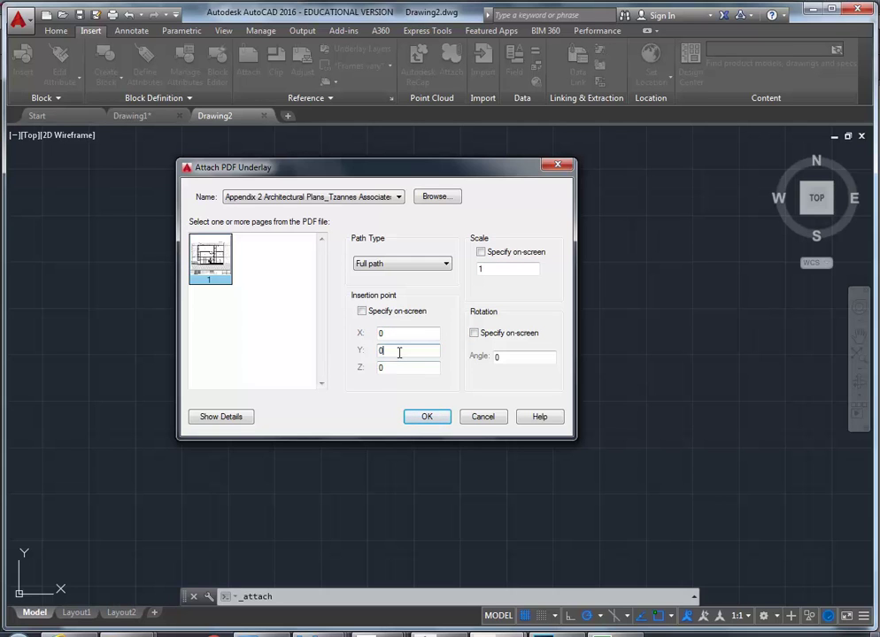
{"action": "left_click", "coordinate": [514, 268]}
{"action": "left_click", "coordinate": [427, 418]}
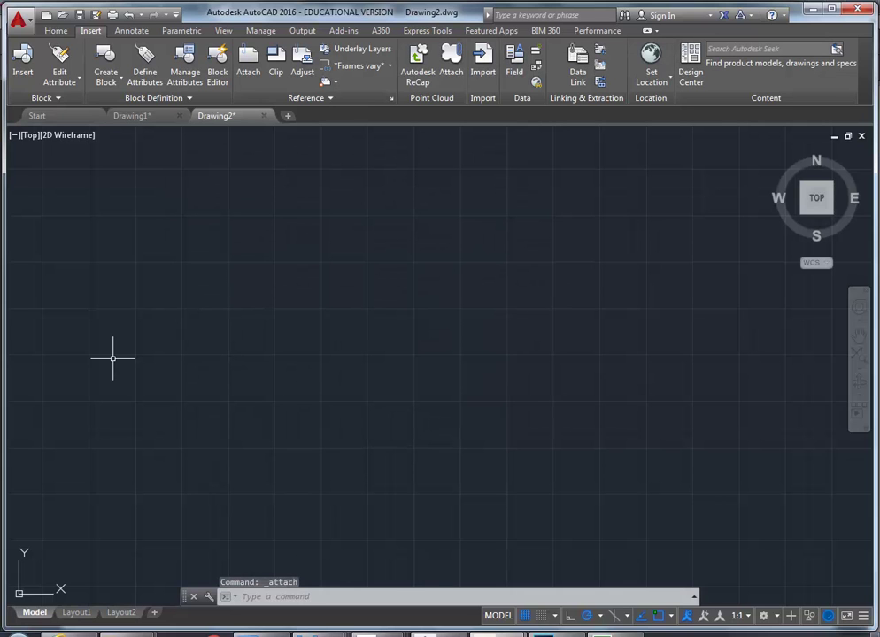
Zoom to extents so the whole attached PDF sheet is framed in view
{"action": "right_click", "coordinate": [305, 298]}
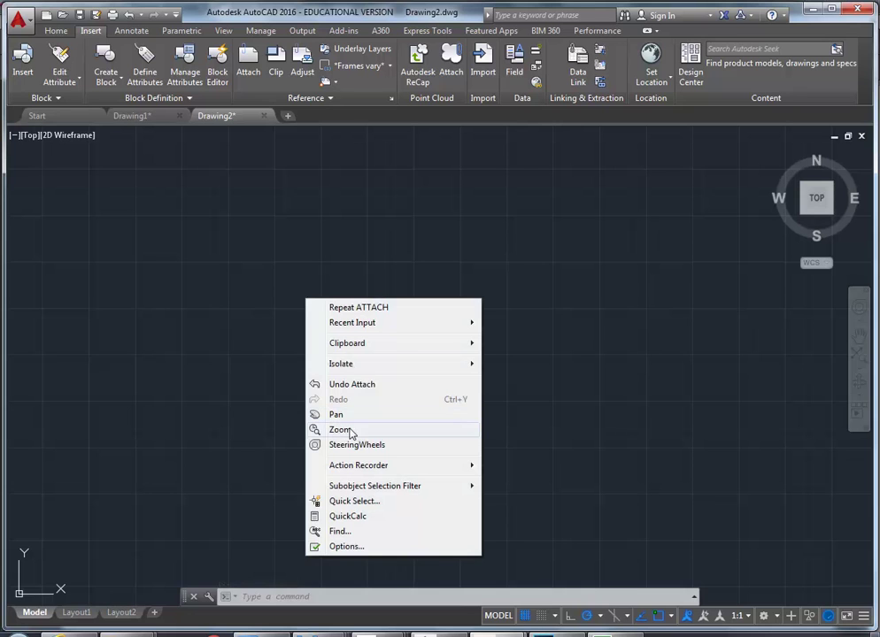
{"action": "left_click", "coordinate": [352, 431]}
{"action": "right_click", "coordinate": [283, 245]}
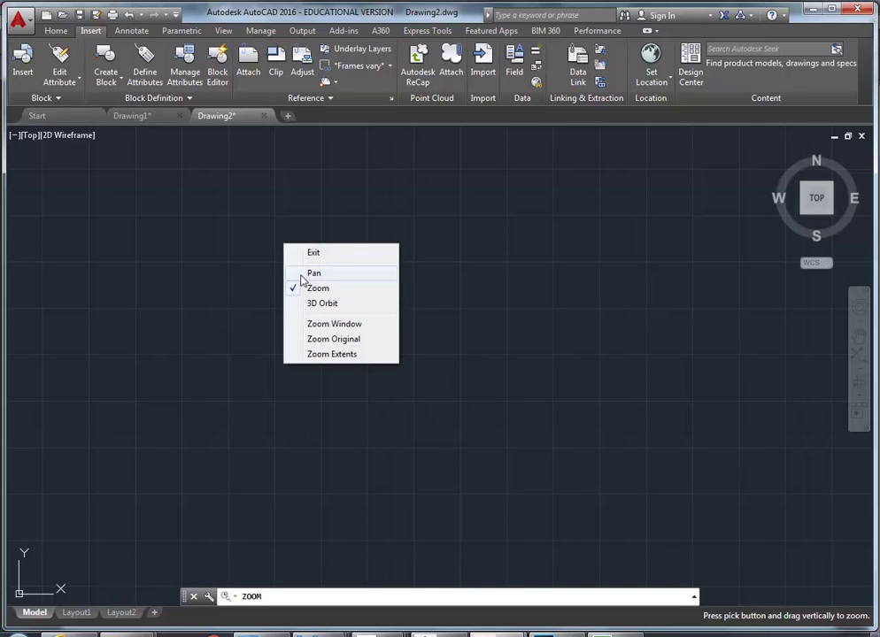
{"action": "left_click", "coordinate": [319, 355]}
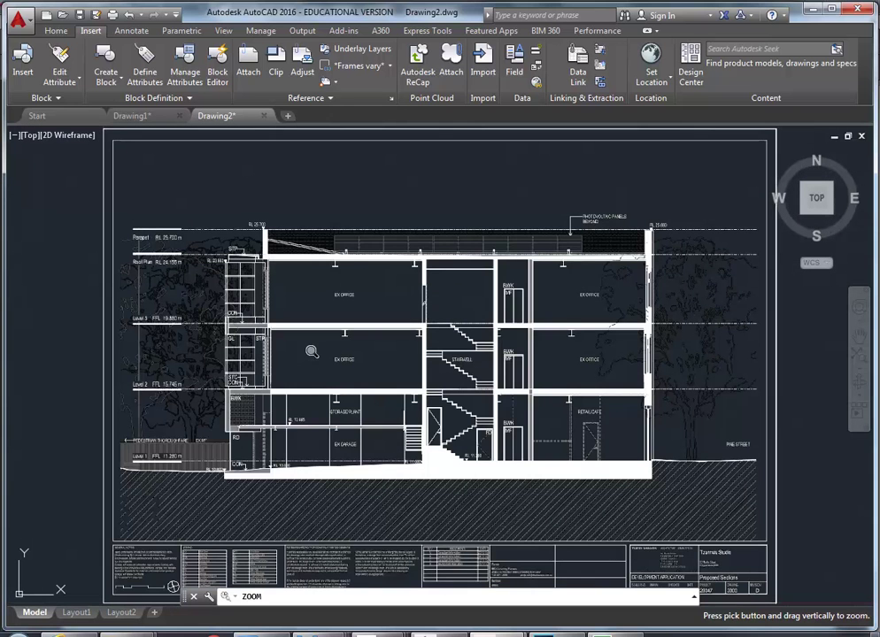
{"action": "right_click", "coordinate": [306, 333]}
{"action": "left_click", "coordinate": [333, 341]}
{"action": "scroll", "coordinate": [321, 325], "scroll_direction": "down", "scroll_amount": 4}
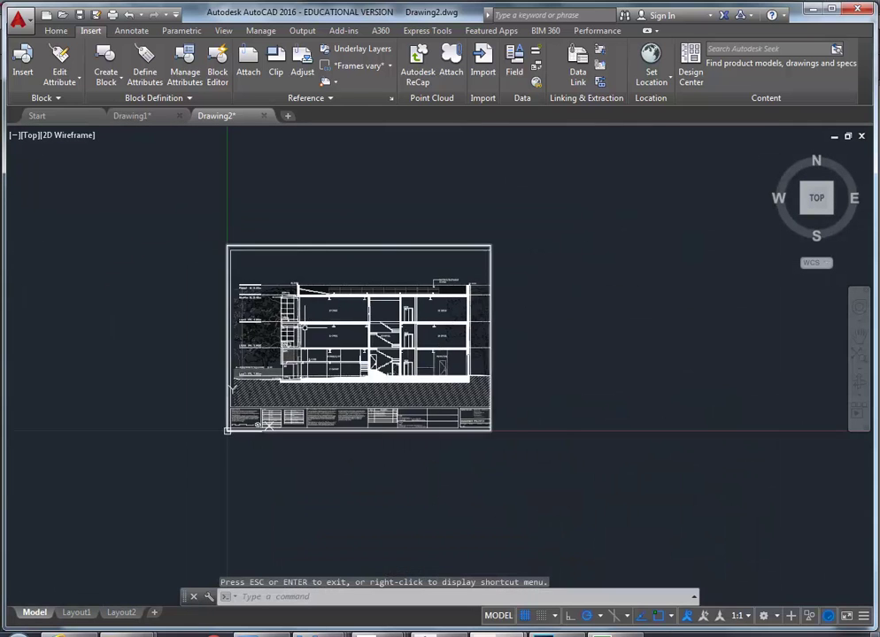
{"action": "scroll", "coordinate": [335, 348], "scroll_direction": "up", "scroll_amount": 2}
{"action": "scroll", "coordinate": [217, 371], "scroll_direction": "up", "scroll_amount": 2}
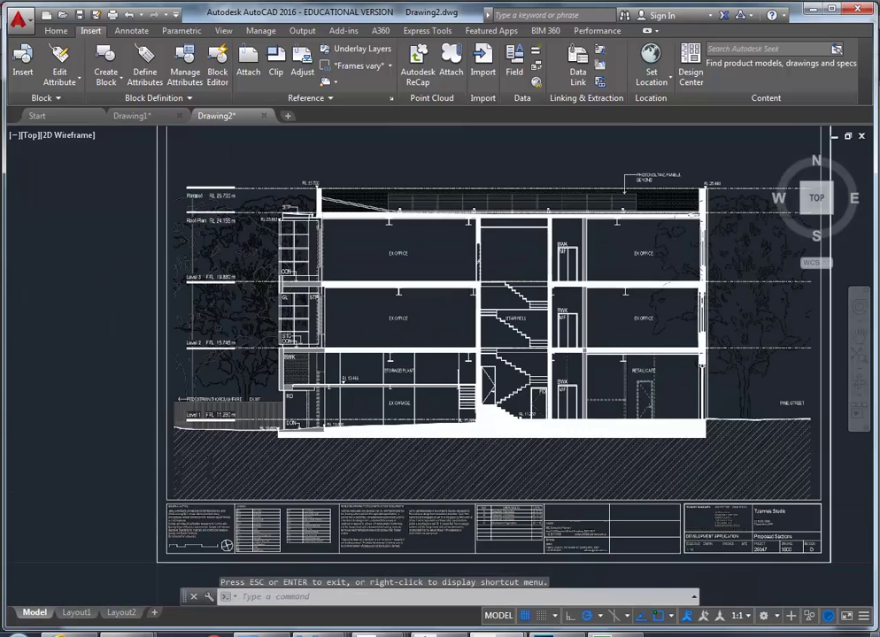
{"action": "scroll", "coordinate": [213, 400], "scroll_direction": "up", "scroll_amount": 5}
{"action": "scroll", "coordinate": [237, 400], "scroll_direction": "down", "scroll_amount": 7}
{"action": "middle_click_drag", "start_coordinate": [237, 401], "coordinate": [208, 425]}
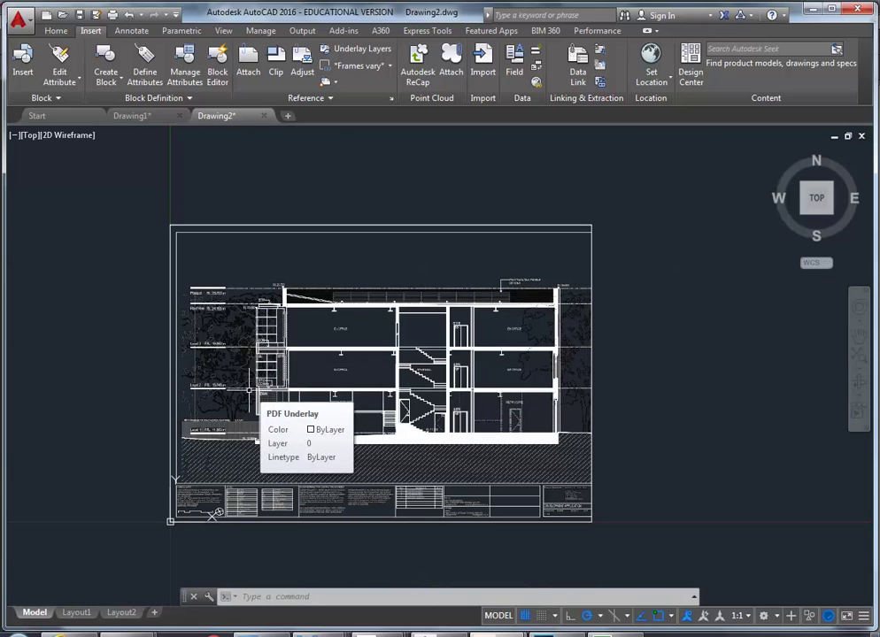
Set the PDF underlay's Width to 42000 in its Properties palette
{"action": "left_click", "coordinate": [324, 249]}
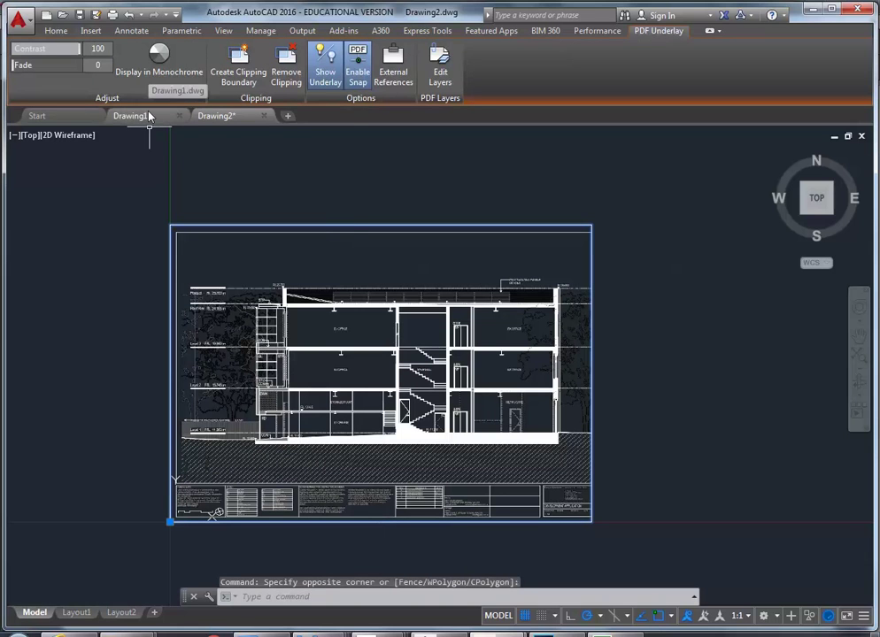
{"action": "right_click", "coordinate": [225, 254]}
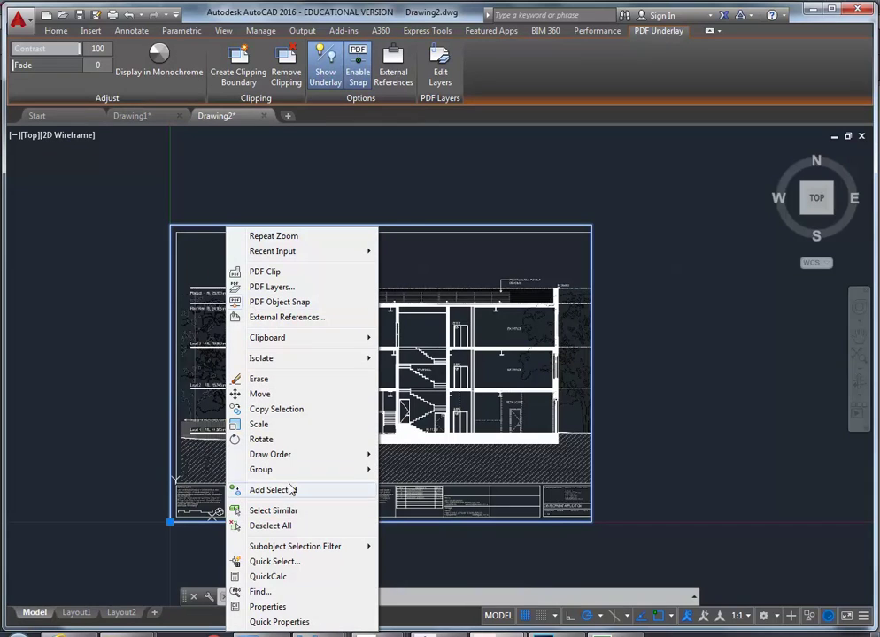
{"action": "left_click", "coordinate": [267, 607]}
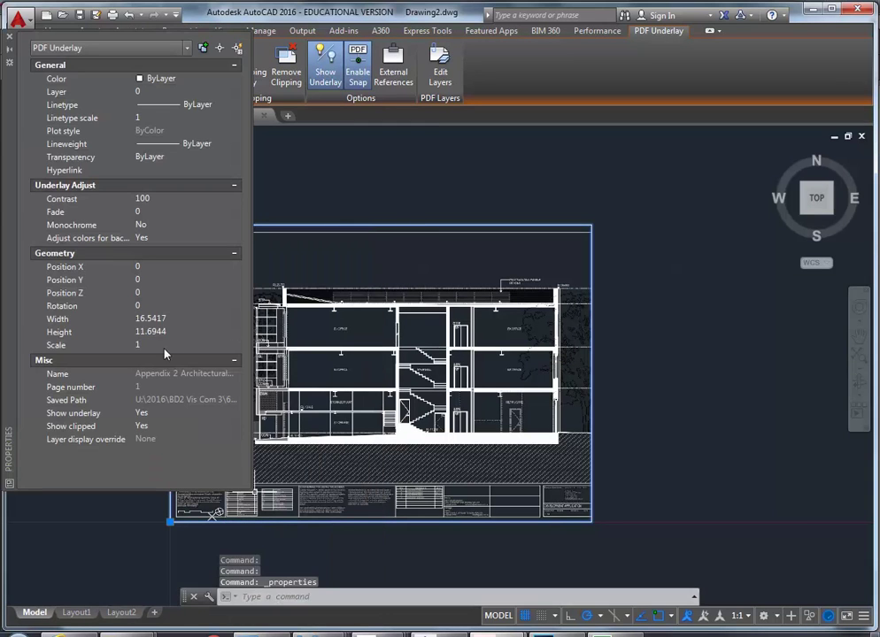
{"action": "middle_click_drag", "start_coordinate": [413, 403], "coordinate": [557, 409]}
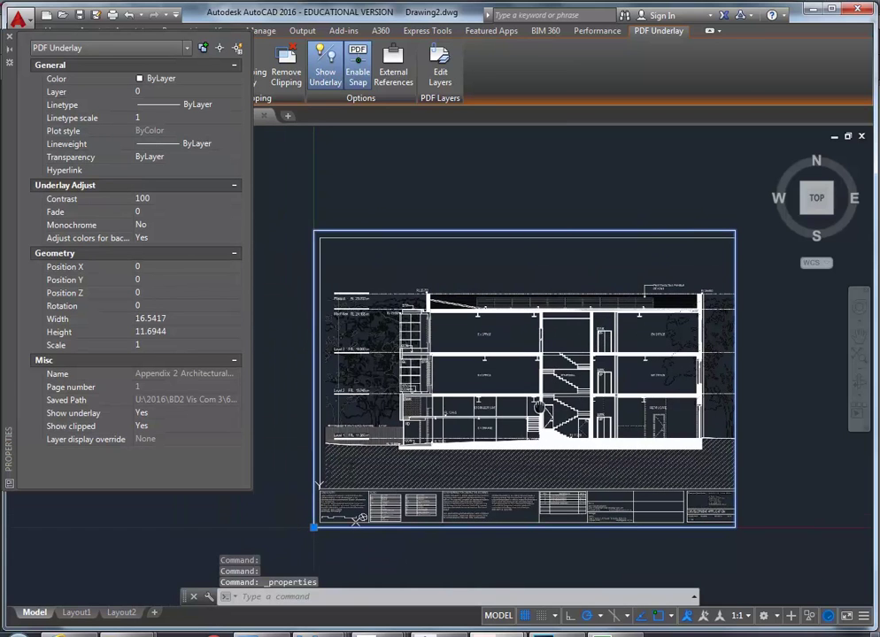
{"action": "left_click", "coordinate": [194, 319]}
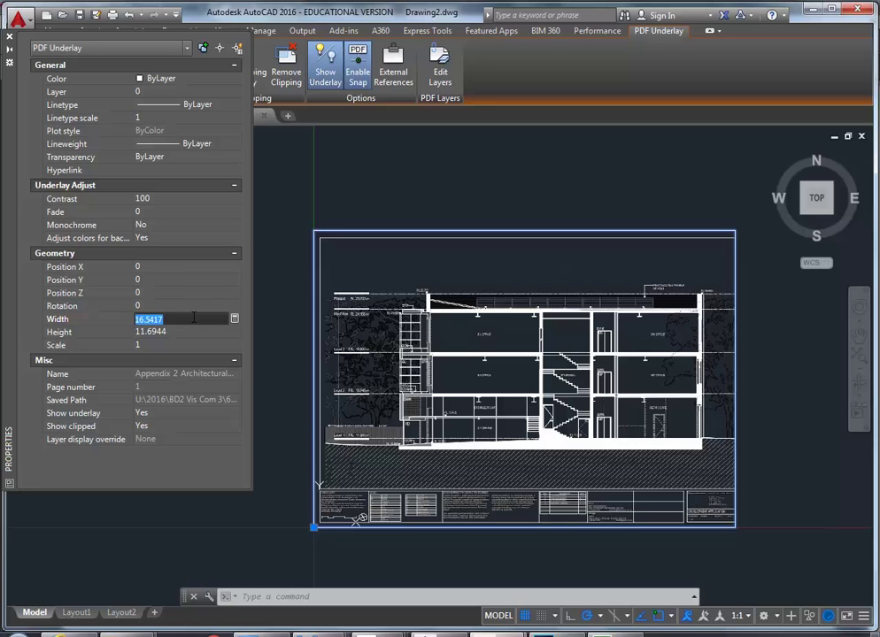
{"action": "type", "text": "42000"}
{"action": "key", "text": "Return"}
{"action": "scroll", "coordinate": [531, 358], "scroll_direction": "down", "scroll_amount": 3}
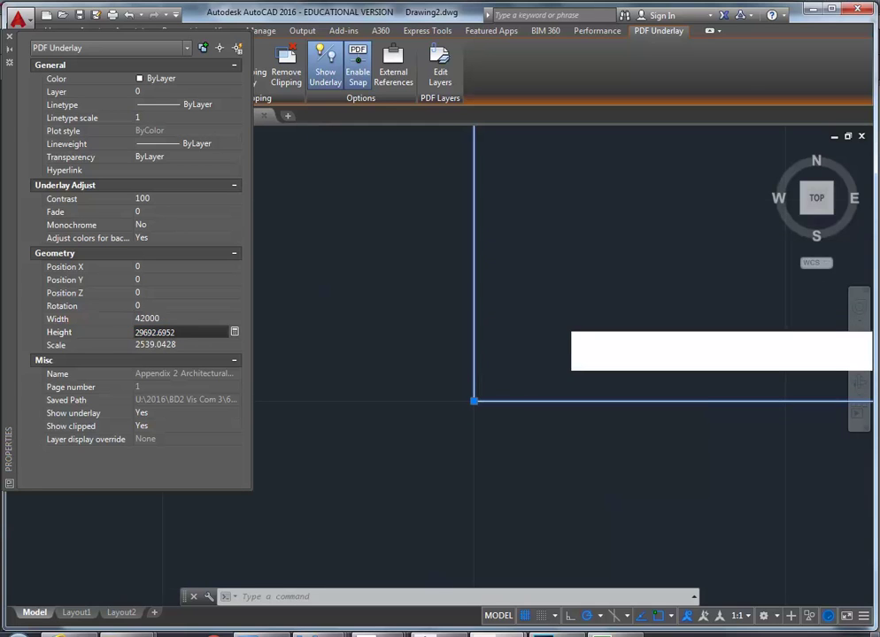
{"action": "scroll", "coordinate": [449, 388], "scroll_direction": "down", "scroll_amount": 2}
{"action": "key", "text": "Escape"}
{"action": "scroll", "coordinate": [491, 323], "scroll_direction": "down", "scroll_amount": 3}
{"action": "middle_click_drag", "start_coordinate": [479, 330], "coordinate": [437, 375]}
{"action": "scroll", "coordinate": [389, 424], "scroll_direction": "down", "scroll_amount": 3}
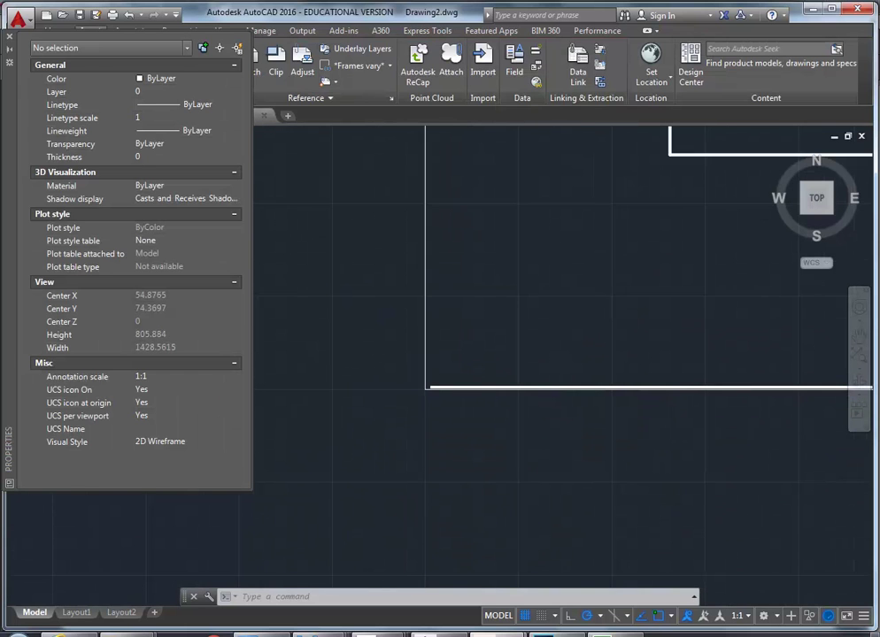
Close Properties and measure the scale bar under the general notes, reading 2998.2033 against its 3000 length
{"action": "scroll", "coordinate": [531, 292], "scroll_direction": "down", "scroll_amount": 2}
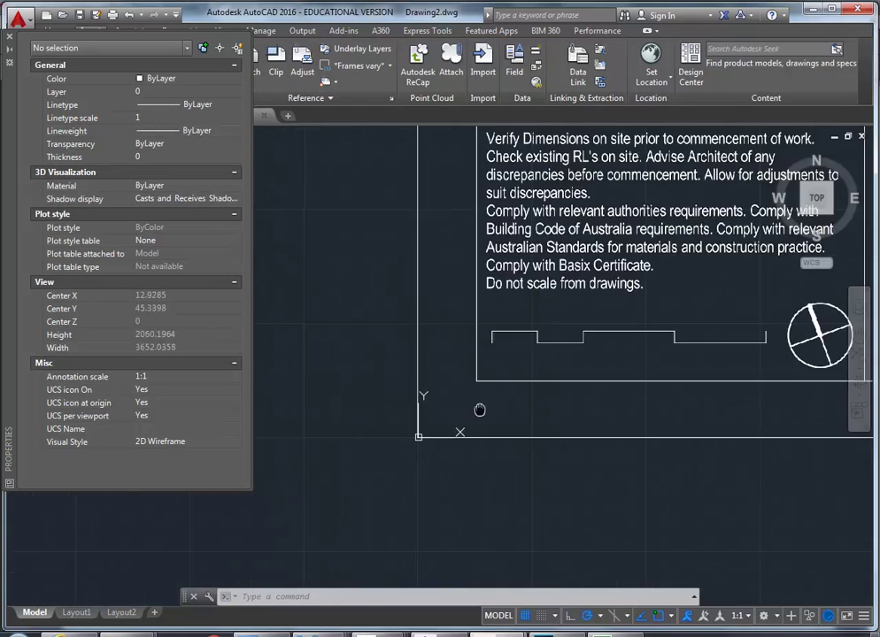
{"action": "scroll", "coordinate": [479, 410], "scroll_direction": "down", "scroll_amount": 3}
{"action": "scroll", "coordinate": [528, 380], "scroll_direction": "up", "scroll_amount": 8}
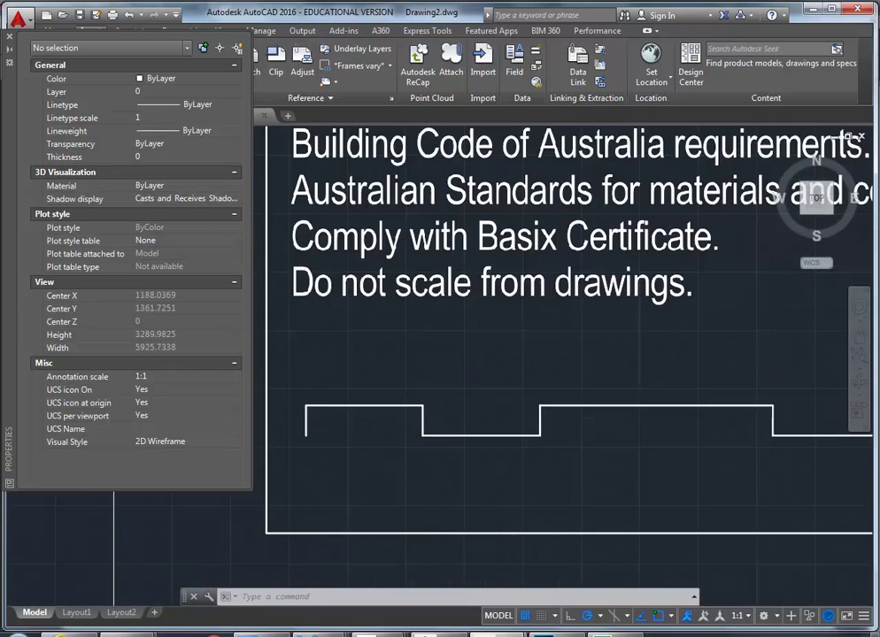
{"action": "scroll", "coordinate": [520, 369], "scroll_direction": "down", "scroll_amount": 2}
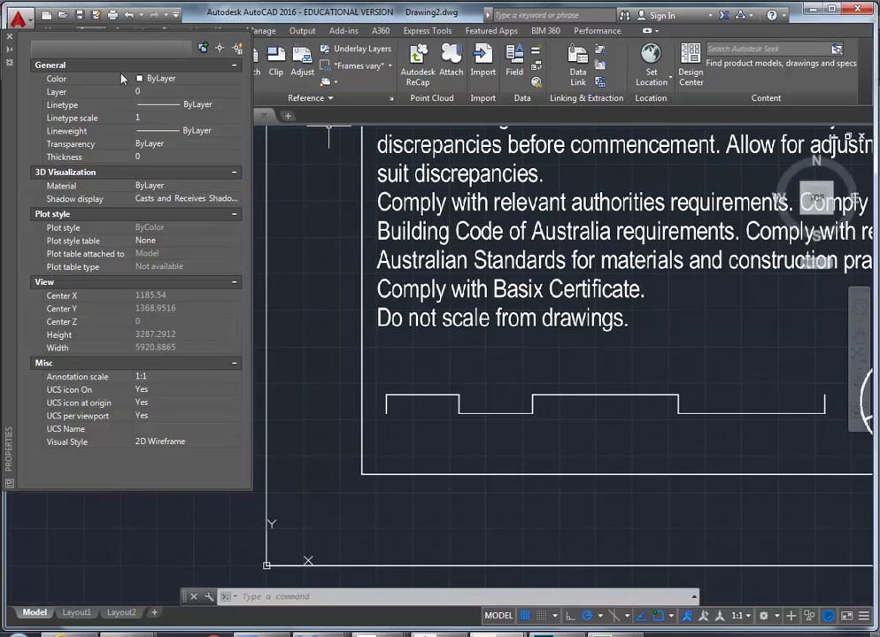
{"action": "left_click", "coordinate": [9, 35]}
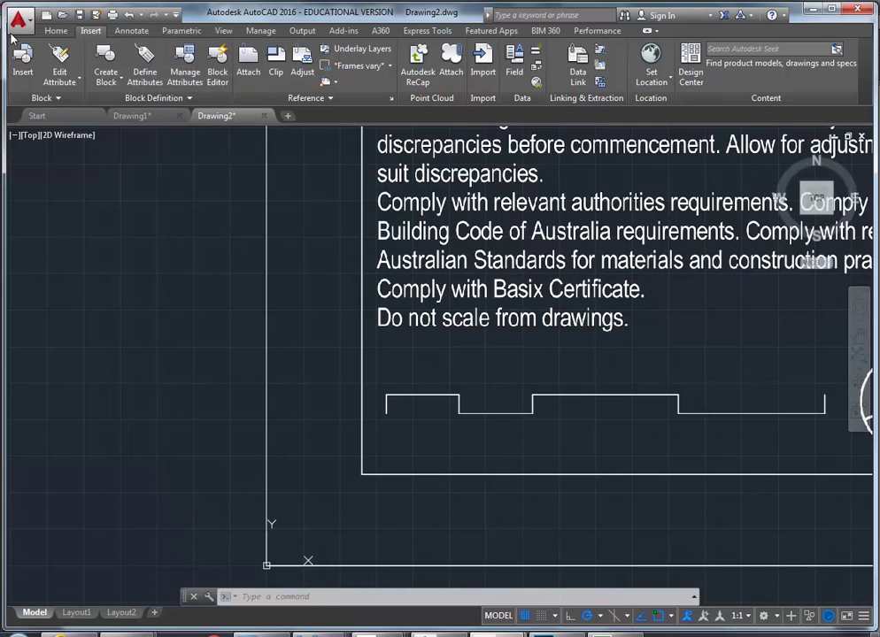
{"action": "left_click", "coordinate": [58, 31]}
{"action": "left_click", "coordinate": [703, 71]}
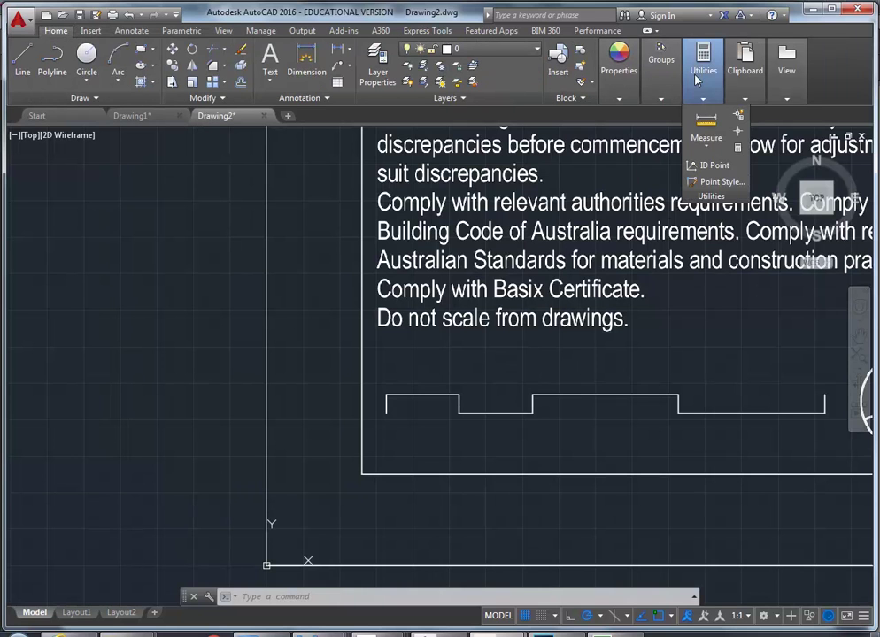
{"action": "left_click", "coordinate": [705, 121]}
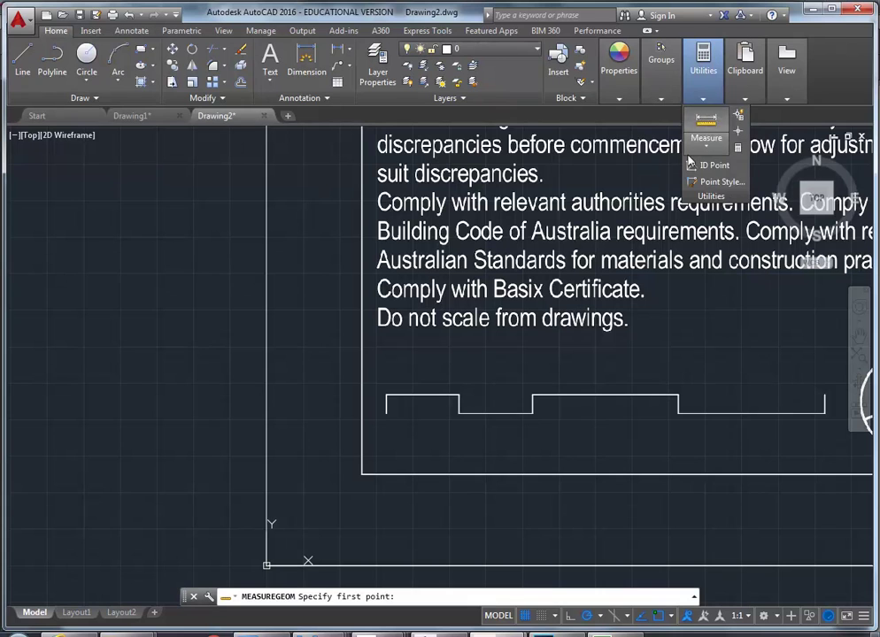
{"action": "left_click", "coordinate": [385, 409]}
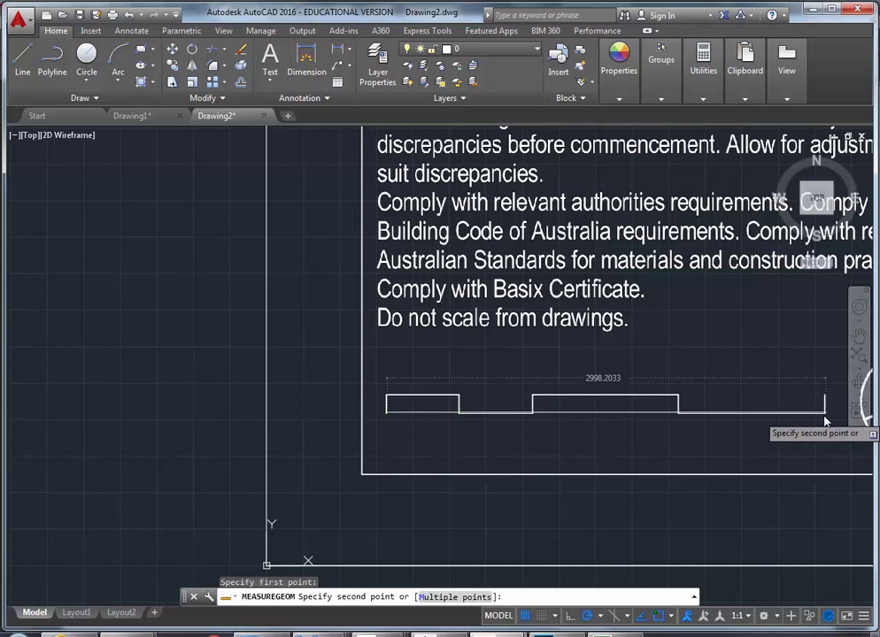
{"action": "left_click", "coordinate": [825, 409]}
{"action": "scroll", "coordinate": [691, 395], "scroll_direction": "down", "scroll_amount": 2}
{"action": "mouse_move", "coordinate": [692, 394]}
{"action": "middle_mouse_down"}
{"action": "mouse_move", "coordinate": [515, 402]}
{"action": "mouse_move", "coordinate": [338, 428]}
{"action": "middle_mouse_up"}
Measure from the Level 1 line to the Level 2 line with DI, reading 4481.4106
{"action": "left_click", "coordinate": [590, 515]}
{"action": "scroll", "coordinate": [496, 372], "scroll_direction": "down", "scroll_amount": 5}
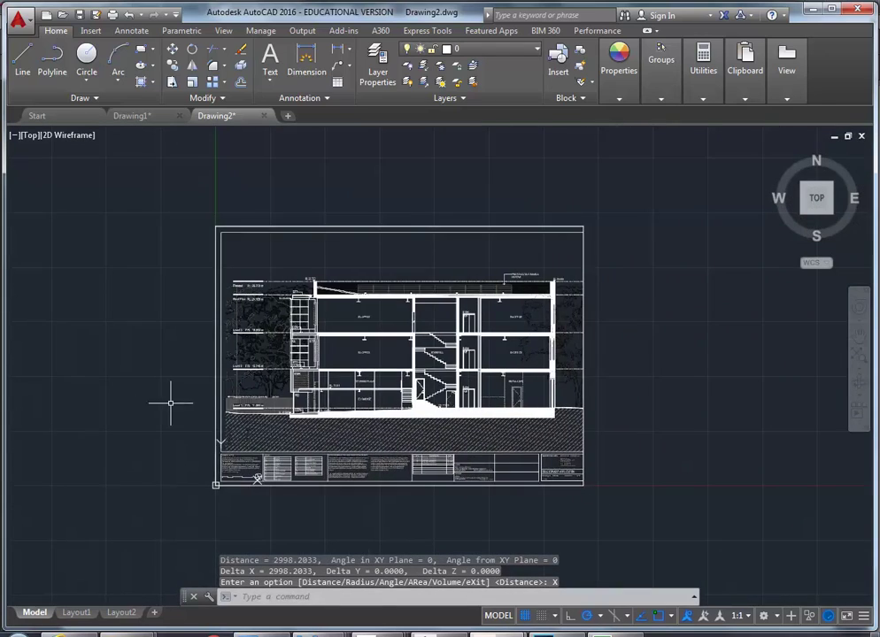
{"action": "scroll", "coordinate": [197, 406], "scroll_direction": "up", "scroll_amount": 5}
{"action": "scroll", "coordinate": [241, 306], "scroll_direction": "up", "scroll_amount": 2}
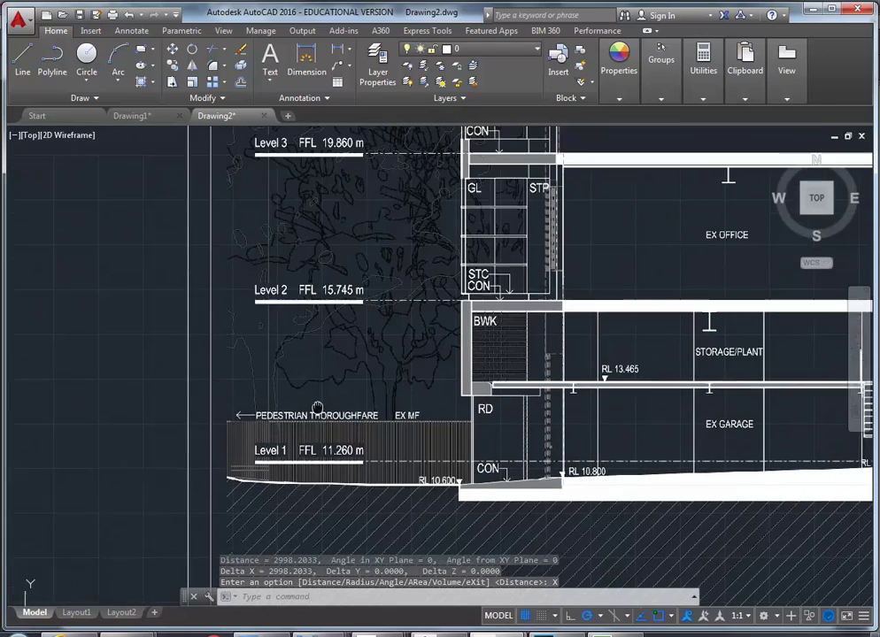
{"action": "type", "text": "di"}
{"action": "key", "text": "Return"}
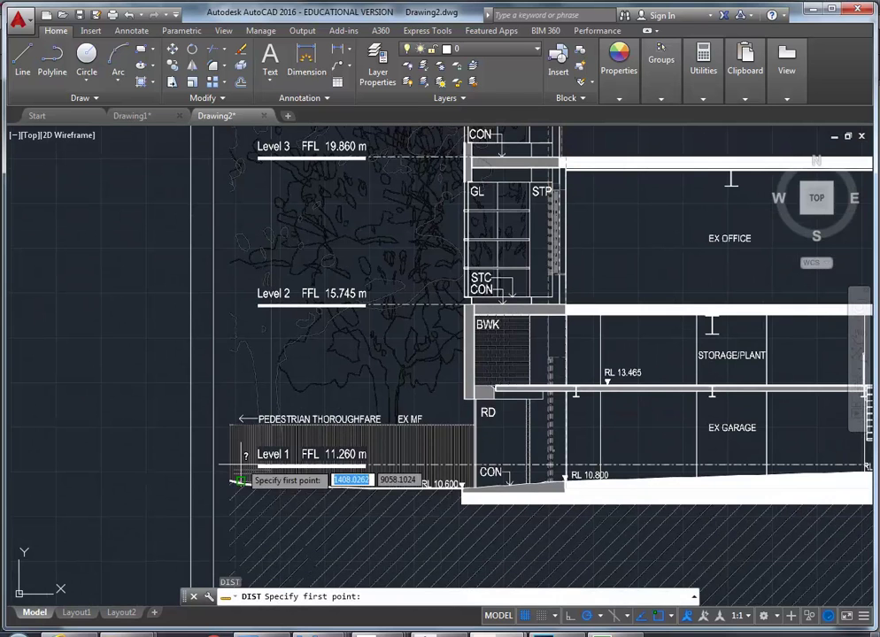
{"action": "scroll", "coordinate": [336, 467], "scroll_direction": "up", "scroll_amount": 4}
{"action": "scroll", "coordinate": [425, 456], "scroll_direction": "up", "scroll_amount": 5}
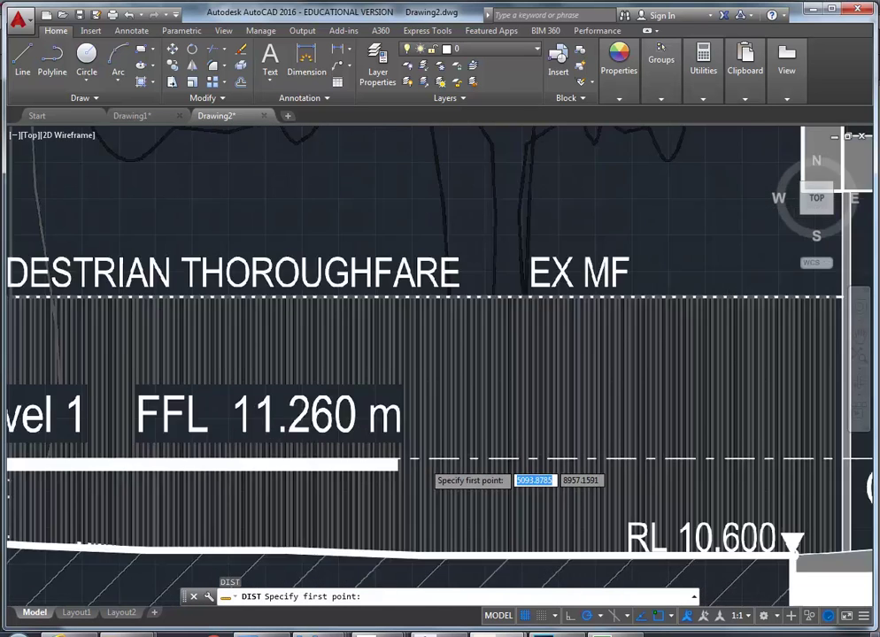
{"action": "left_click", "coordinate": [411, 453]}
{"action": "scroll", "coordinate": [416, 346], "scroll_direction": "down", "scroll_amount": 5}
{"action": "middle_click_drag", "start_coordinate": [416, 280], "coordinate": [401, 440]}
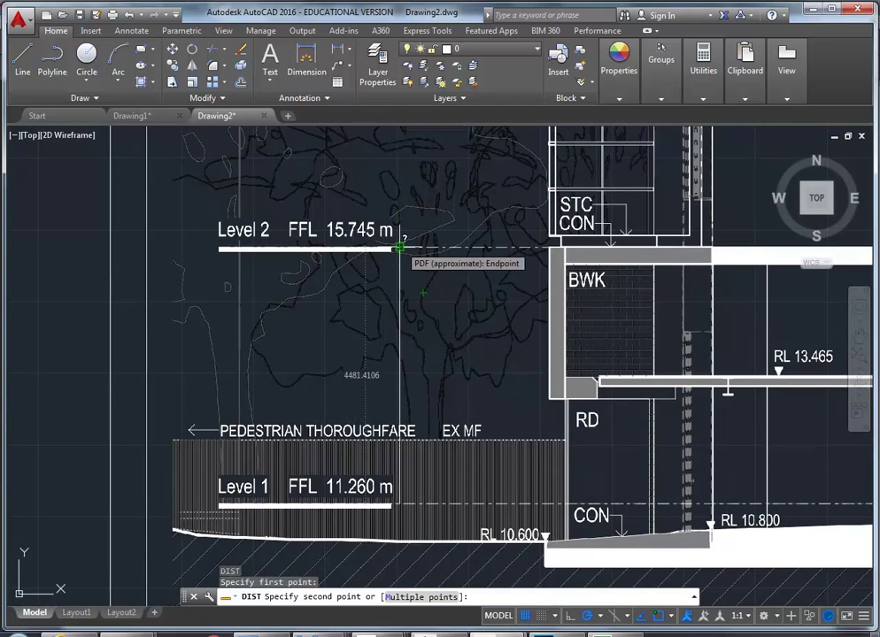
{"action": "left_click", "coordinate": [400, 247]}
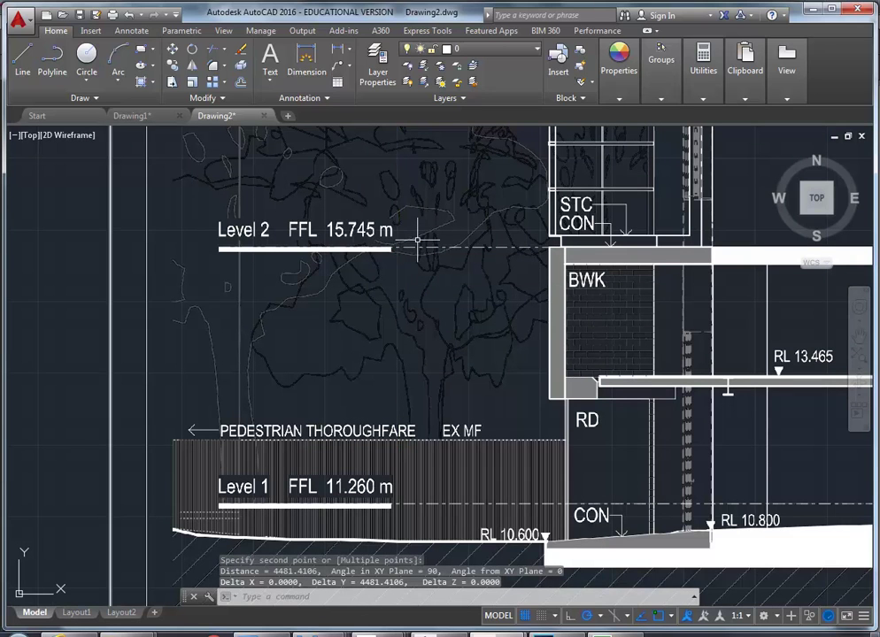
{"action": "type", "text": "CAL"}
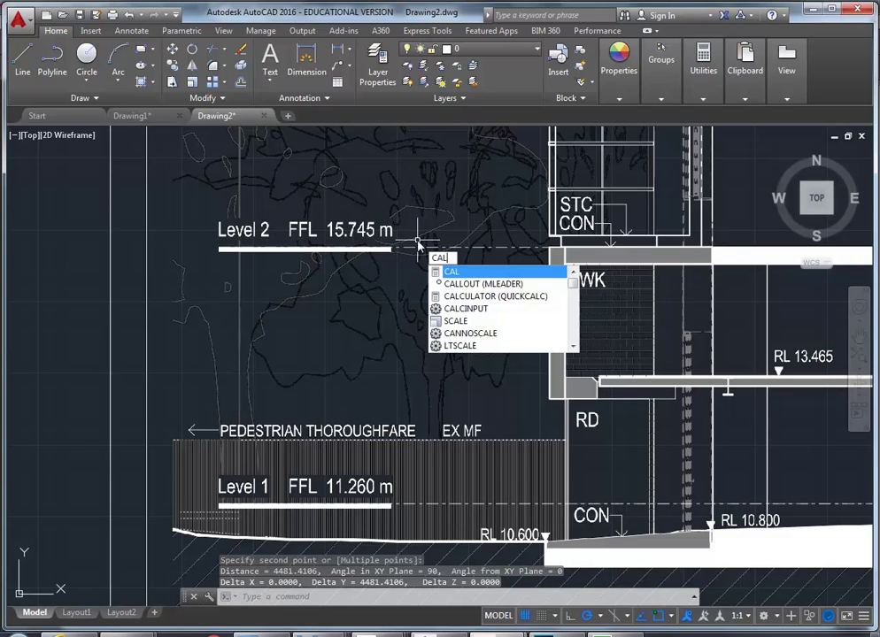
{"action": "key", "text": "Return"}
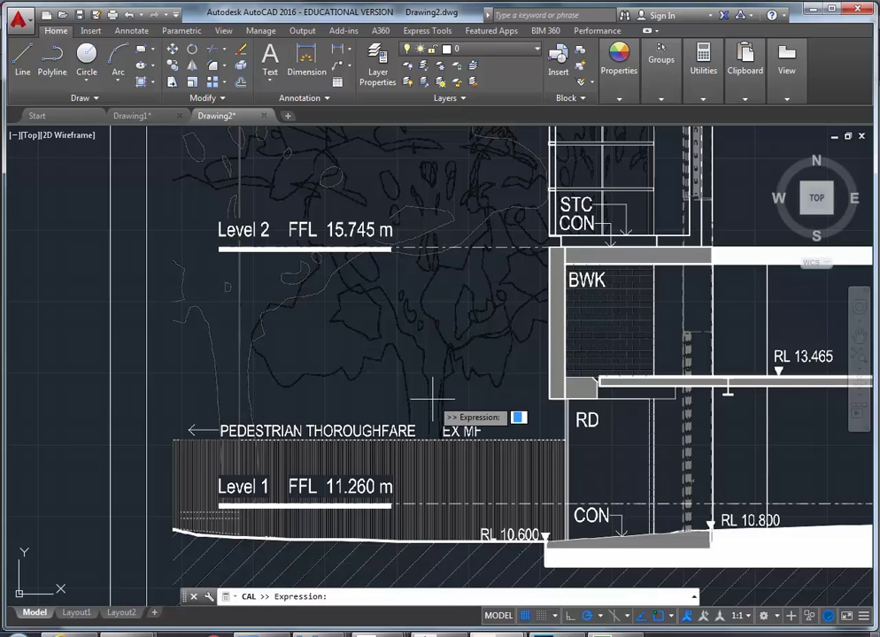
{"action": "type", "text": "15745-112"}
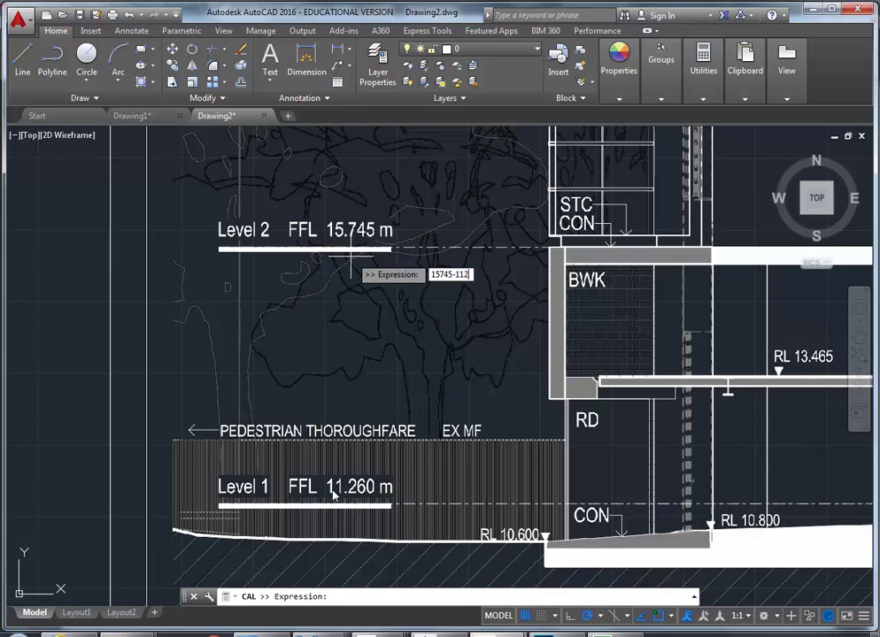
{"action": "type", "text": "60"}
{"action": "key", "text": "Return"}
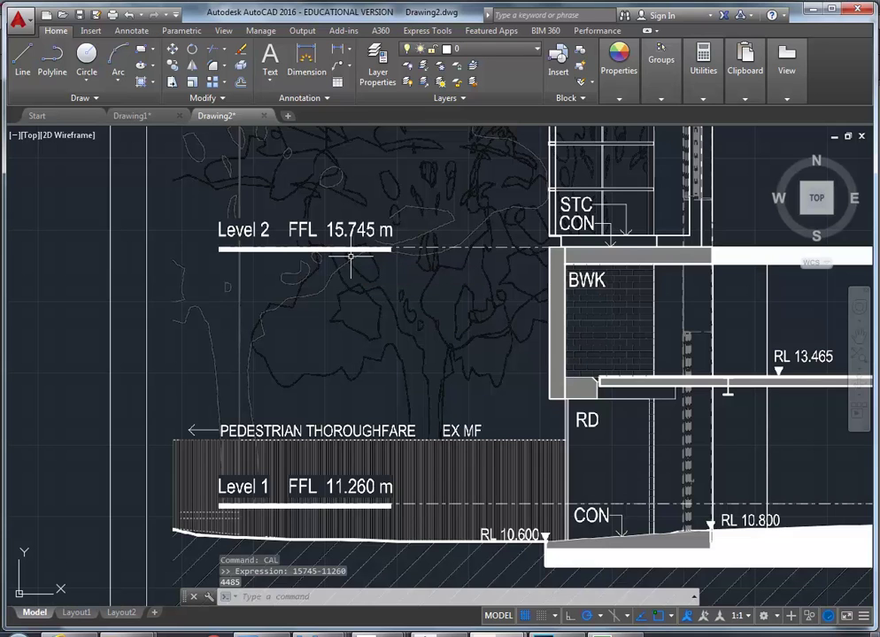
{"action": "left_click", "coordinate": [693, 599]}
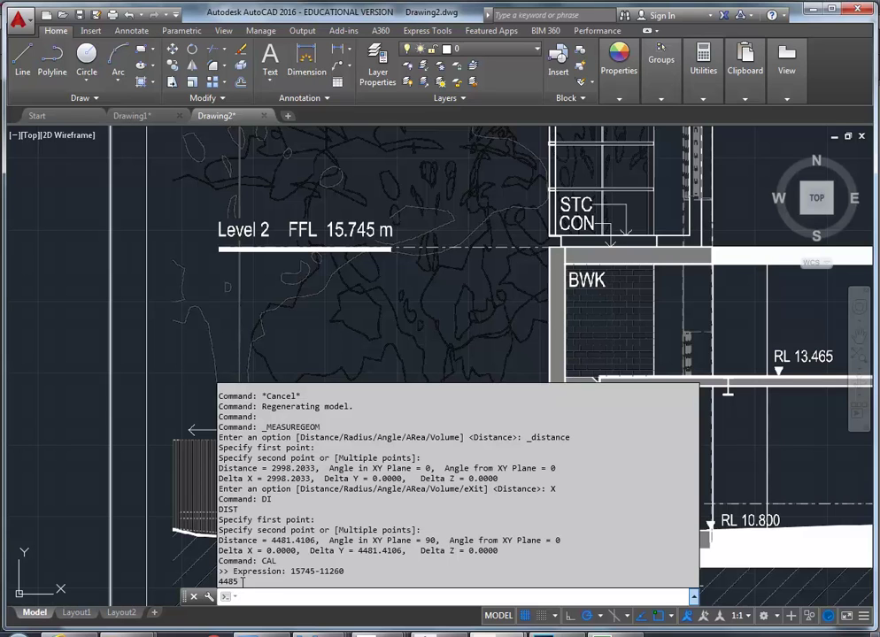
{"action": "left_click", "coordinate": [694, 596]}
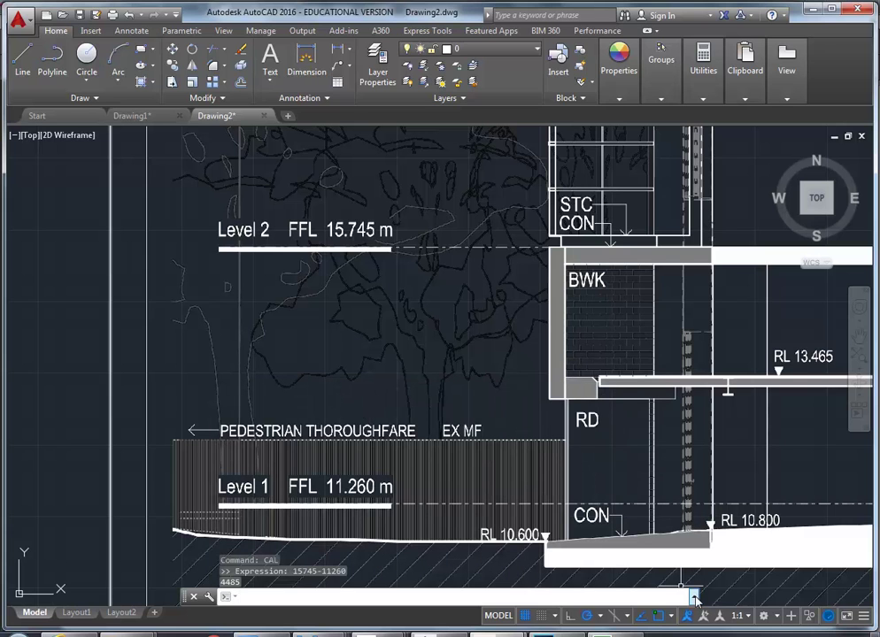
{"action": "left_click", "coordinate": [695, 598]}
{"action": "scroll", "coordinate": [97, 354], "scroll_direction": "down", "scroll_amount": 5}
{"action": "middle_click_drag", "start_coordinate": [106, 349], "coordinate": [104, 425]}
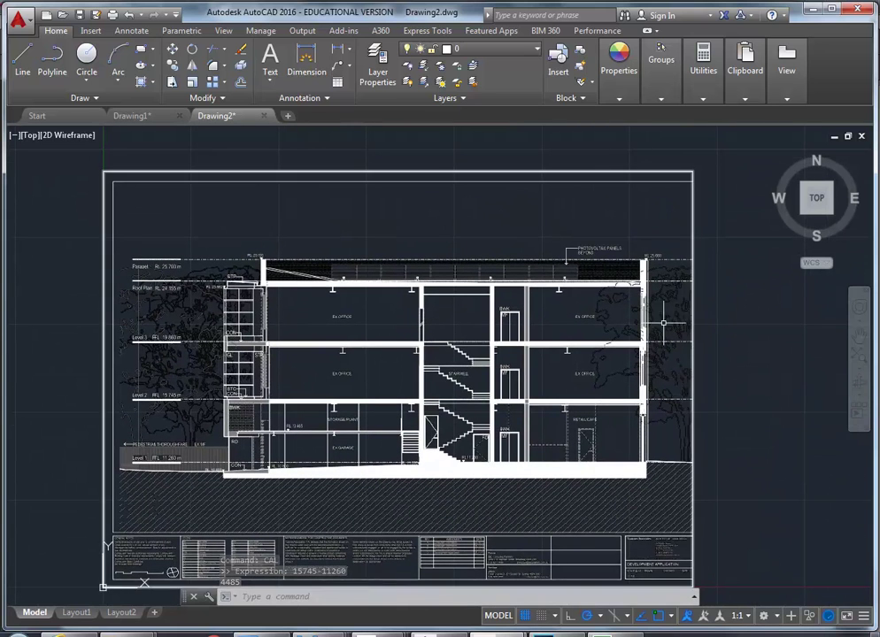
{"action": "middle_click_drag", "start_coordinate": [581, 485], "coordinate": [396, 343]}
{"action": "scroll", "coordinate": [487, 333], "scroll_direction": "up", "scroll_amount": 5}
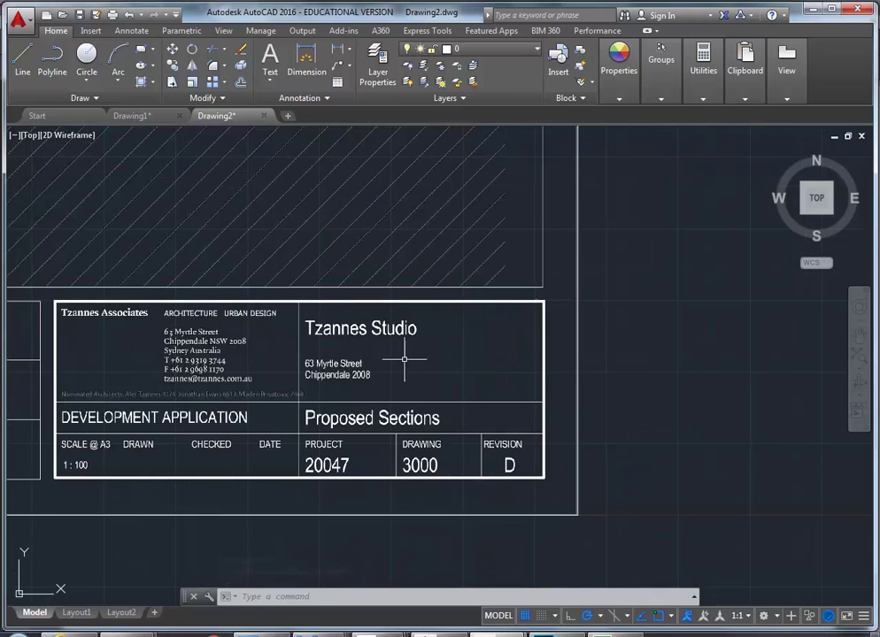
{"action": "scroll", "coordinate": [372, 377], "scroll_direction": "down", "scroll_amount": 5}
{"action": "scroll", "coordinate": [371, 378], "scroll_direction": "down", "scroll_amount": 2}
{"action": "scroll", "coordinate": [429, 431], "scroll_direction": "up", "scroll_amount": 2}
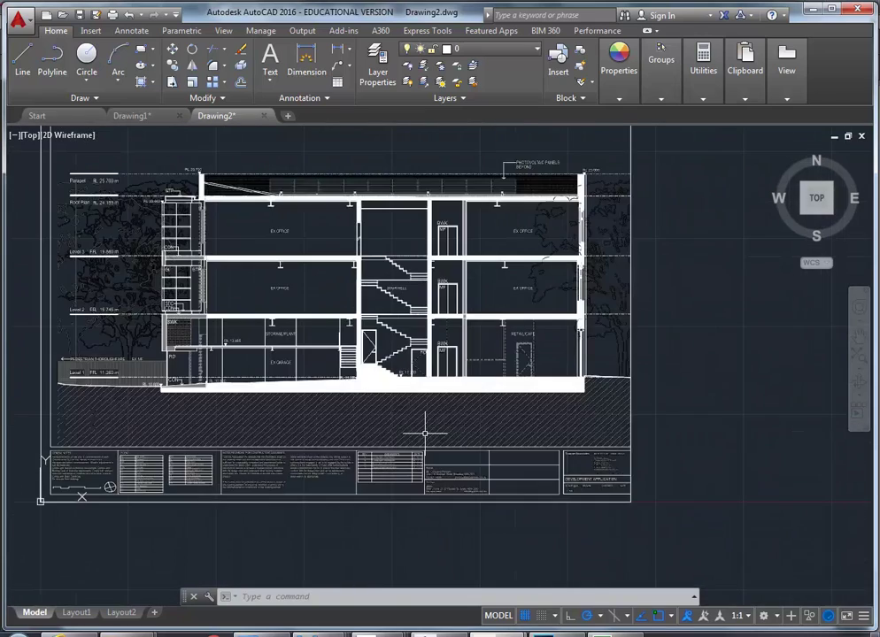
{"action": "scroll", "coordinate": [601, 498], "scroll_direction": "up", "scroll_amount": 3}
{"action": "scroll", "coordinate": [601, 498], "scroll_direction": "down", "scroll_amount": 3}
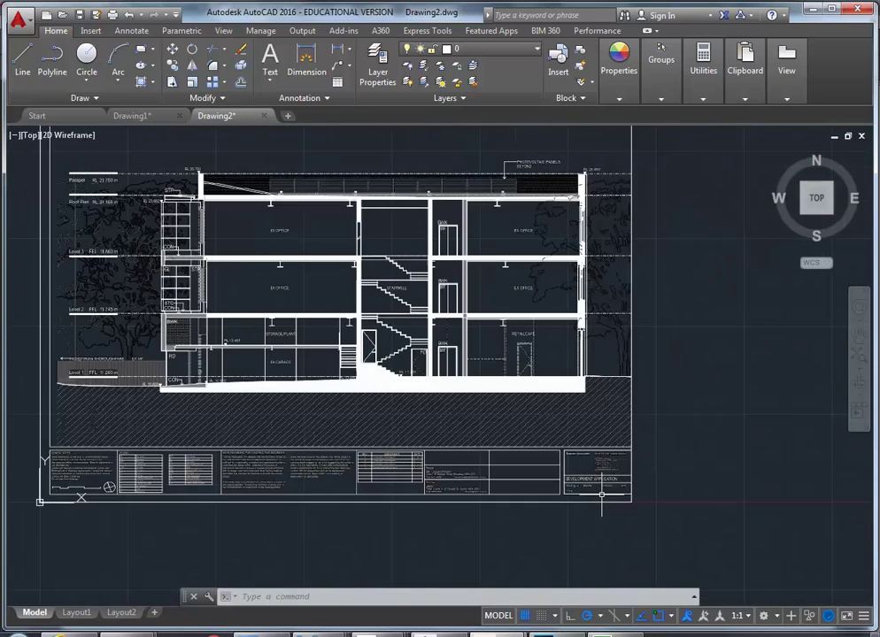
{"action": "scroll", "coordinate": [600, 499], "scroll_direction": "up", "scroll_amount": 3}
{"action": "scroll", "coordinate": [575, 482], "scroll_direction": "down", "scroll_amount": 3}
{"action": "scroll", "coordinate": [556, 470], "scroll_direction": "up", "scroll_amount": 3}
{"action": "scroll", "coordinate": [556, 470], "scroll_direction": "down", "scroll_amount": 3}
{"action": "scroll", "coordinate": [527, 462], "scroll_direction": "up", "scroll_amount": 4}
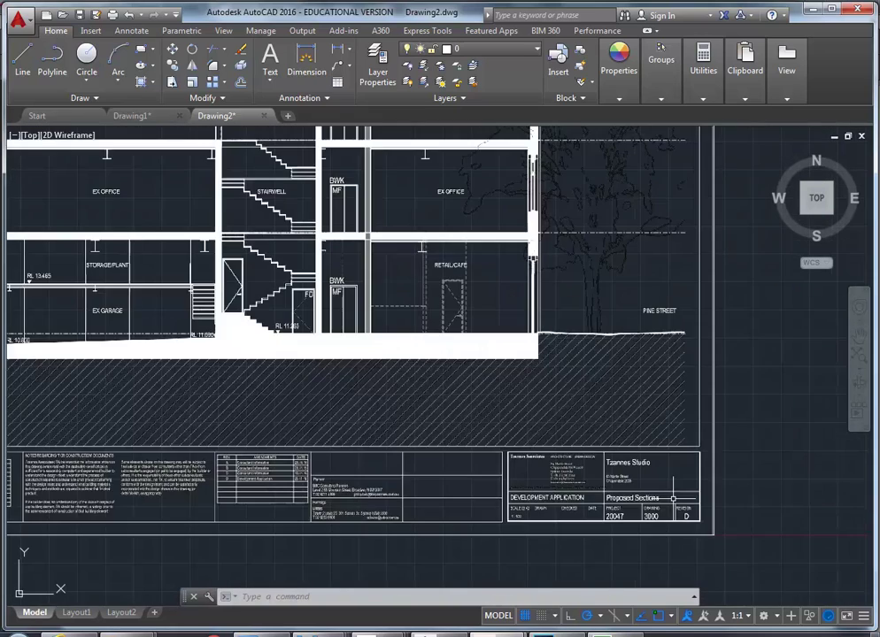
{"action": "scroll", "coordinate": [528, 462], "scroll_direction": "down", "scroll_amount": 2}
{"action": "scroll", "coordinate": [527, 462], "scroll_direction": "up", "scroll_amount": 2}
{"action": "scroll", "coordinate": [528, 462], "scroll_direction": "down", "scroll_amount": 4}
{"action": "scroll", "coordinate": [574, 492], "scroll_direction": "up", "scroll_amount": 2}
{"action": "scroll", "coordinate": [573, 492], "scroll_direction": "down", "scroll_amount": 4}
{"action": "scroll", "coordinate": [572, 484], "scroll_direction": "up", "scroll_amount": 2}
{"action": "middle_click_drag", "start_coordinate": [323, 525], "coordinate": [299, 519]}
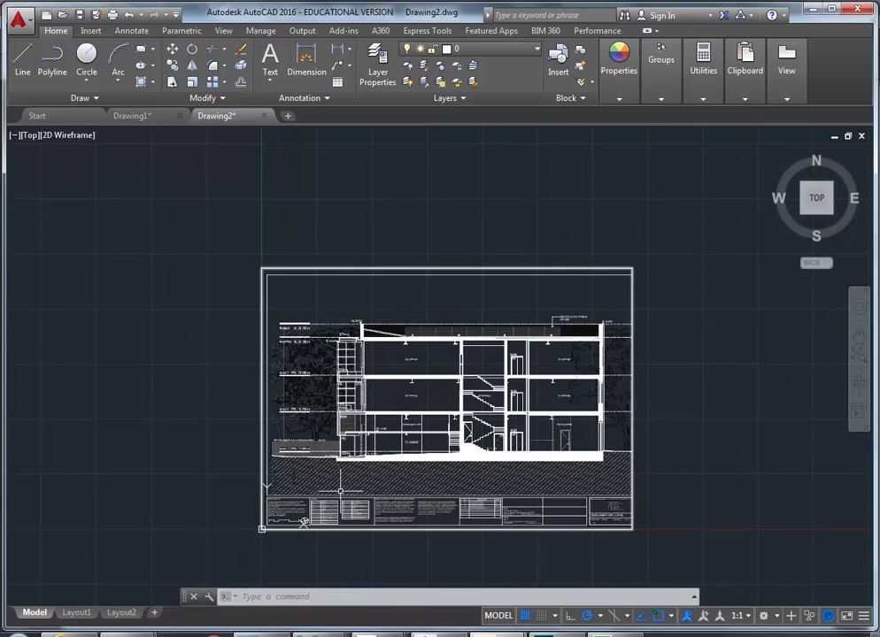
{"action": "scroll", "coordinate": [248, 404], "scroll_direction": "up", "scroll_amount": 6}
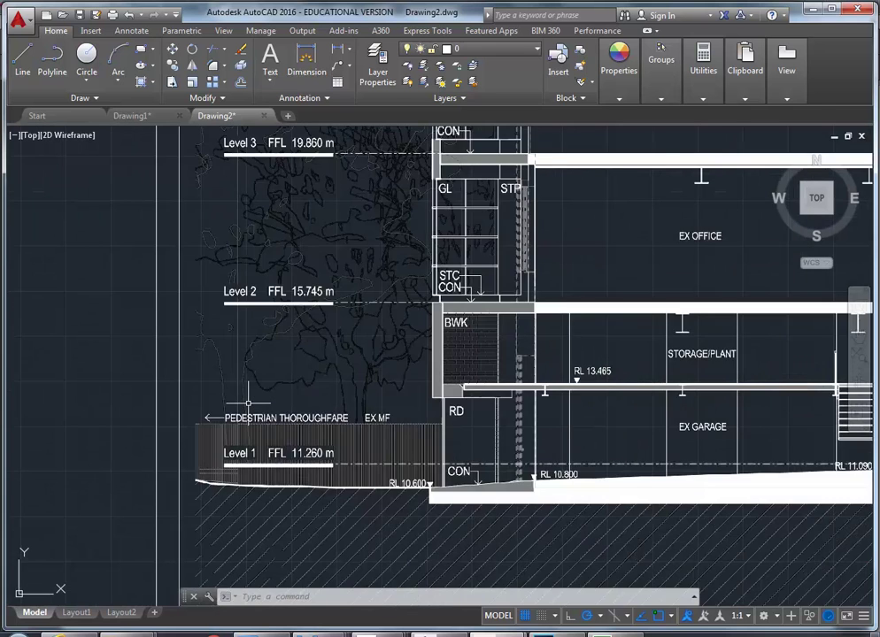
{"action": "scroll", "coordinate": [248, 403], "scroll_direction": "down", "scroll_amount": 4}
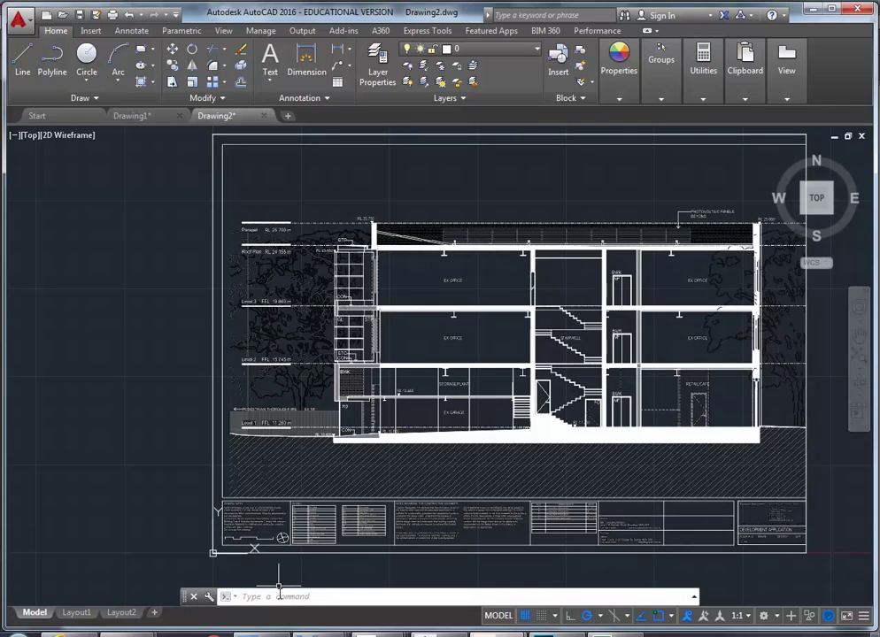
{"action": "scroll", "coordinate": [255, 387], "scroll_direction": "up", "scroll_amount": 4}
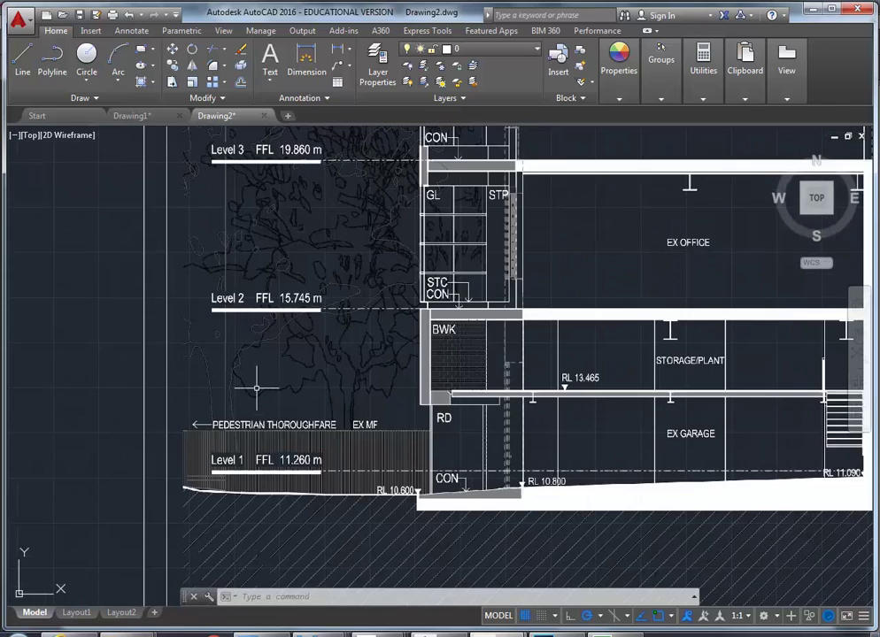
{"action": "scroll", "coordinate": [256, 387], "scroll_direction": "up", "scroll_amount": 2}
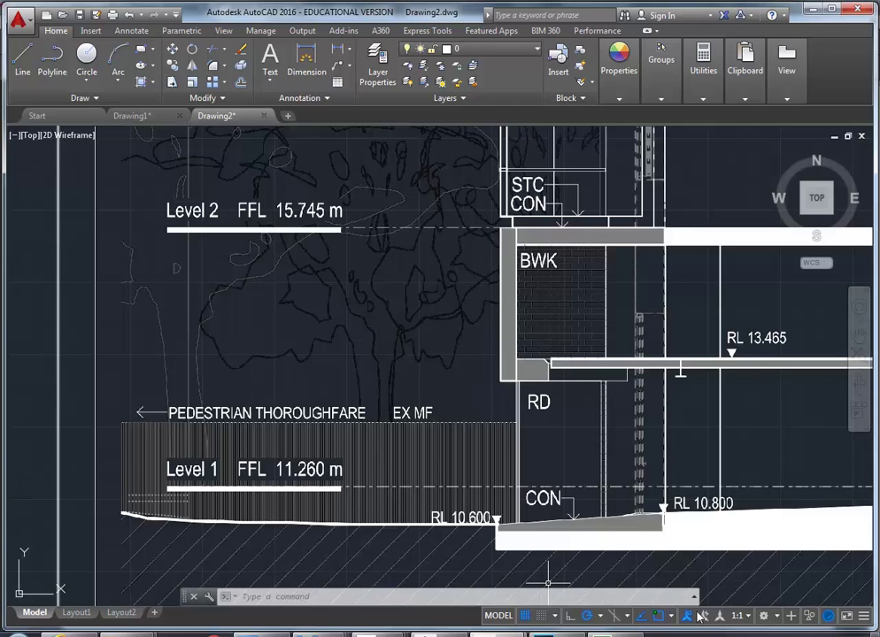
{"action": "type", "text": "CAL"}
{"action": "key", "text": "Return"}
{"action": "type", "text": "15745-11260"}
{"action": "key", "text": "Return"}
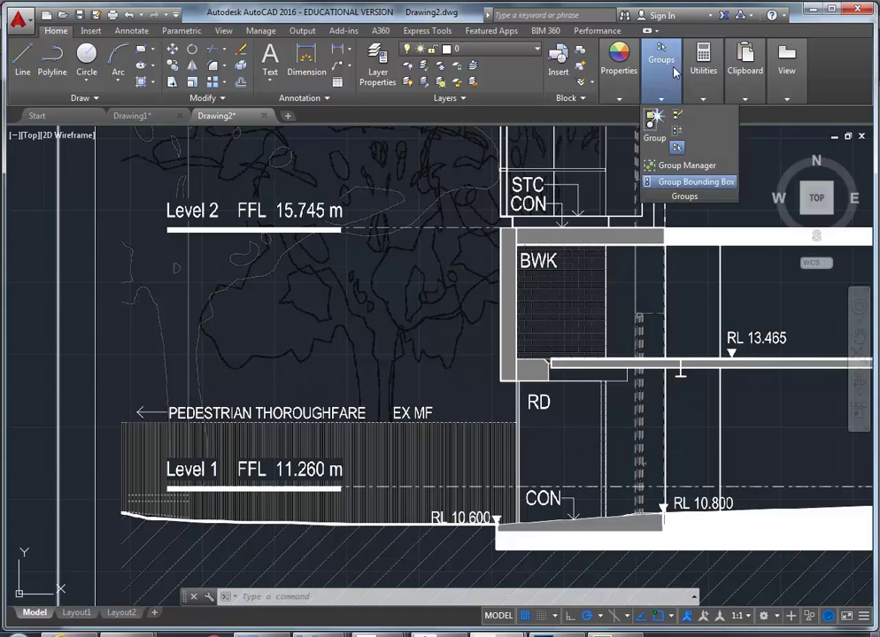
Measure Level 1 to Level 2 again, reading 4482.0221, and review the result in the command history
{"action": "mouse_move", "coordinate": [701, 70]}
{"action": "left_click", "coordinate": [702, 120]}
{"action": "scroll", "coordinate": [371, 499], "scroll_direction": "up", "scroll_amount": 5}
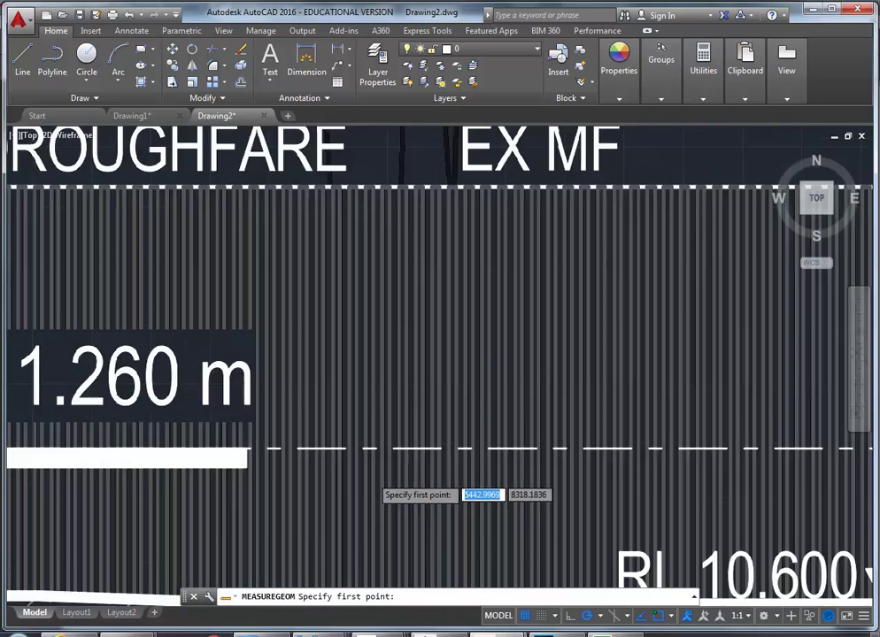
{"action": "scroll", "coordinate": [389, 443], "scroll_direction": "up", "scroll_amount": 2}
{"action": "left_click", "coordinate": [408, 430]}
{"action": "scroll", "coordinate": [407, 334], "scroll_direction": "down", "scroll_amount": 3}
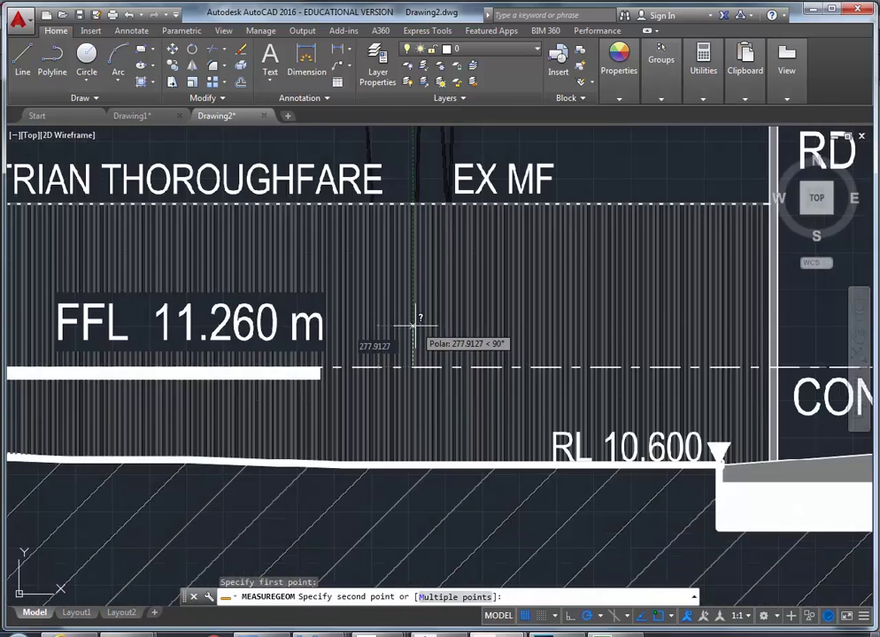
{"action": "scroll", "coordinate": [411, 327], "scroll_direction": "down", "scroll_amount": 2}
{"action": "middle_click_drag", "start_coordinate": [377, 162], "coordinate": [377, 256]}
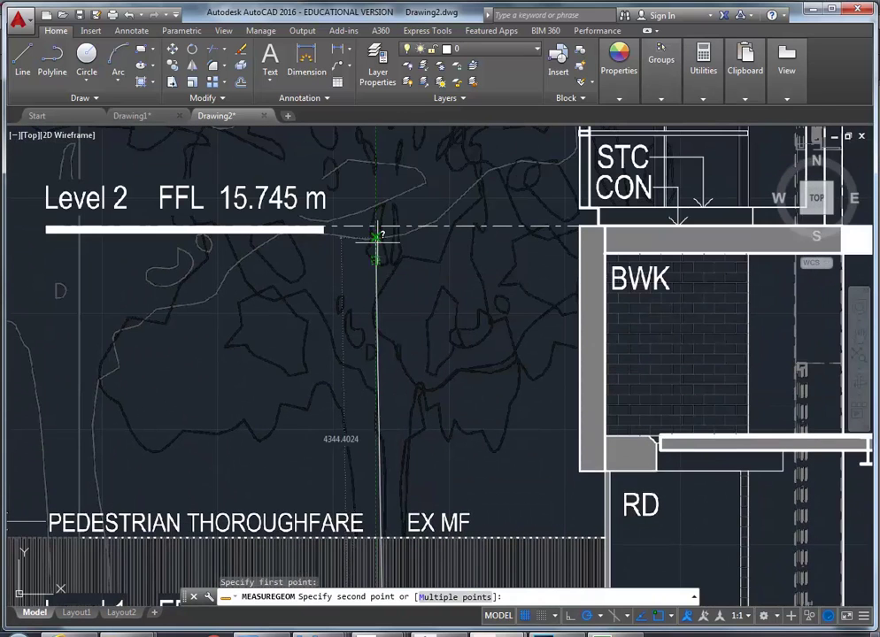
{"action": "scroll", "coordinate": [381, 225], "scroll_direction": "up", "scroll_amount": 6}
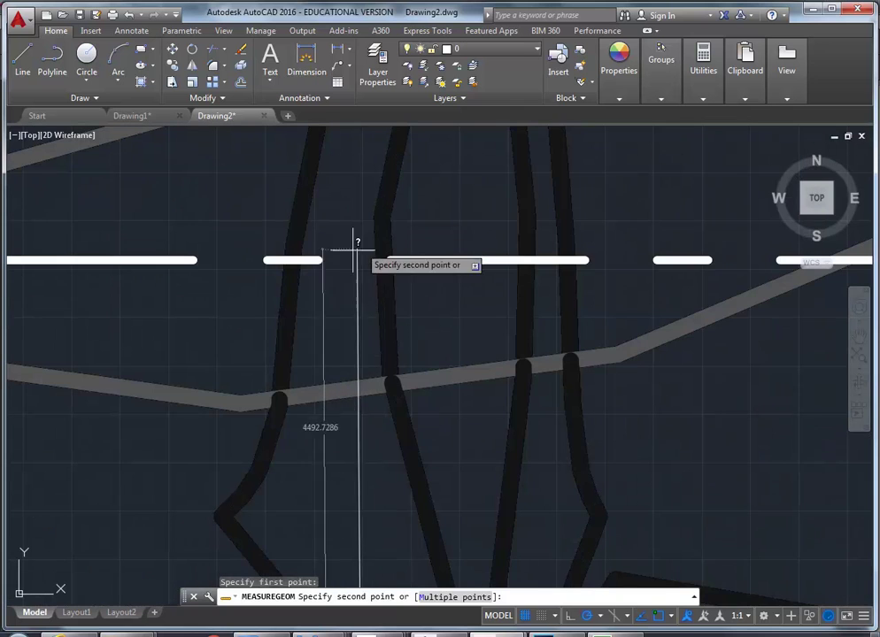
{"action": "left_click", "coordinate": [320, 260]}
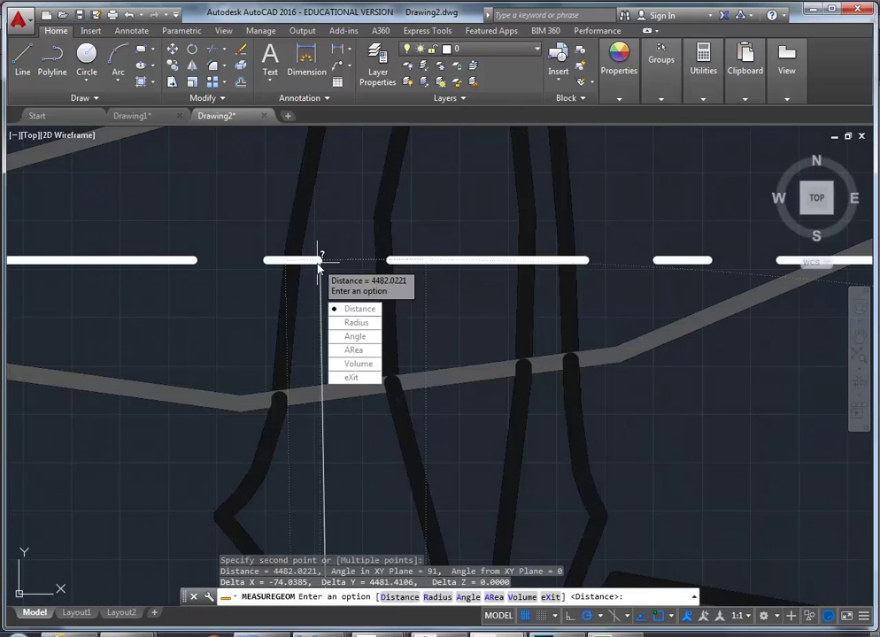
{"action": "left_click", "coordinate": [346, 380]}
{"action": "scroll", "coordinate": [317, 261], "scroll_direction": "up", "scroll_amount": 5}
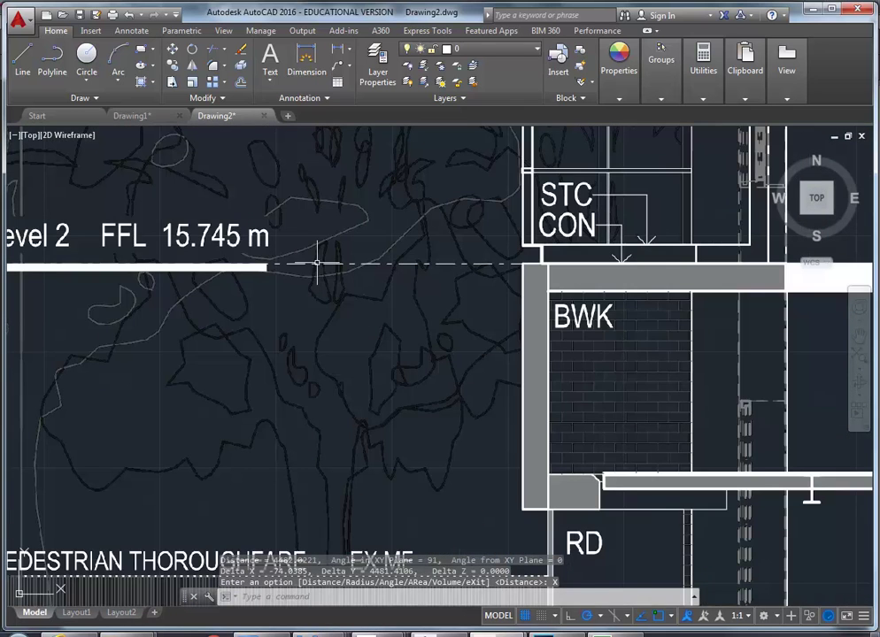
{"action": "left_click", "coordinate": [693, 597]}
Start scaling the PDF section underlay with base point 0,0
{"action": "scroll", "coordinate": [309, 400], "scroll_direction": "down", "scroll_amount": 6}
{"action": "middle_click_drag", "start_coordinate": [309, 400], "coordinate": [233, 400]}
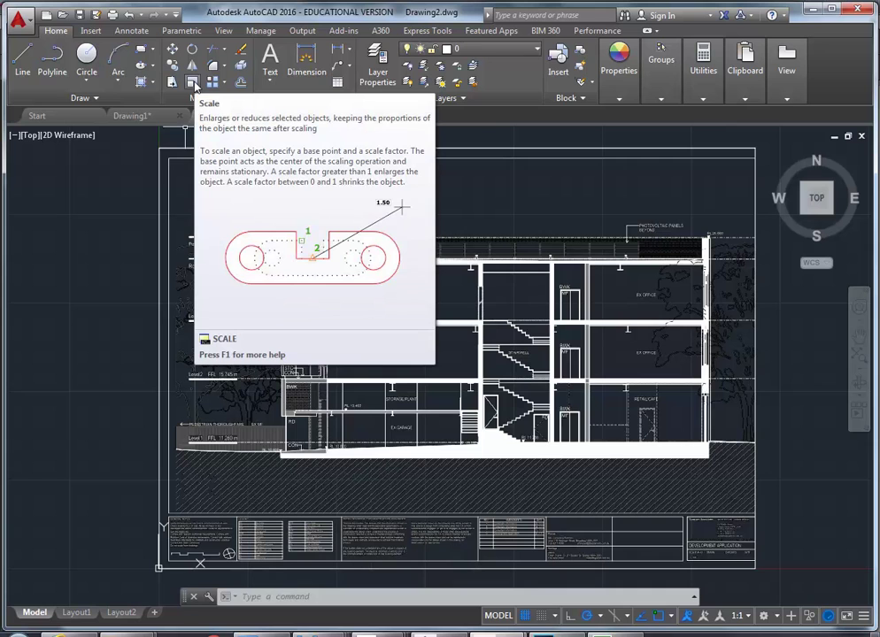
{"action": "left_click", "coordinate": [192, 82]}
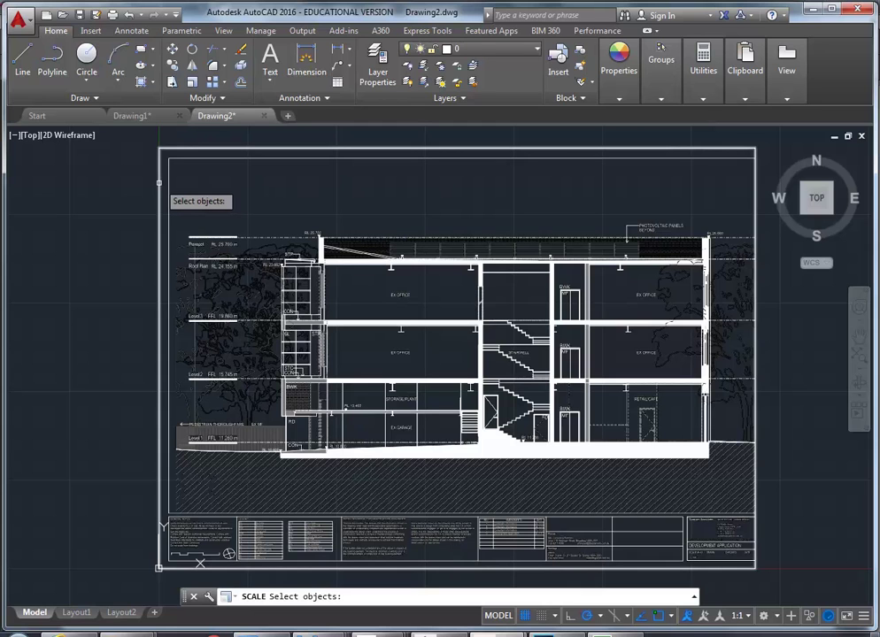
{"action": "left_click", "coordinate": [159, 184]}
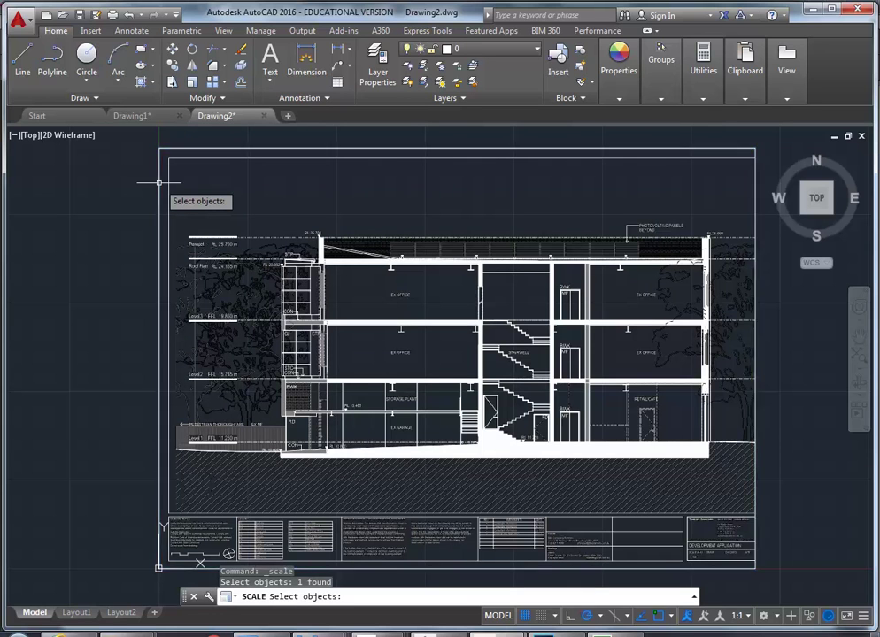
{"action": "key", "text": "Escape"}
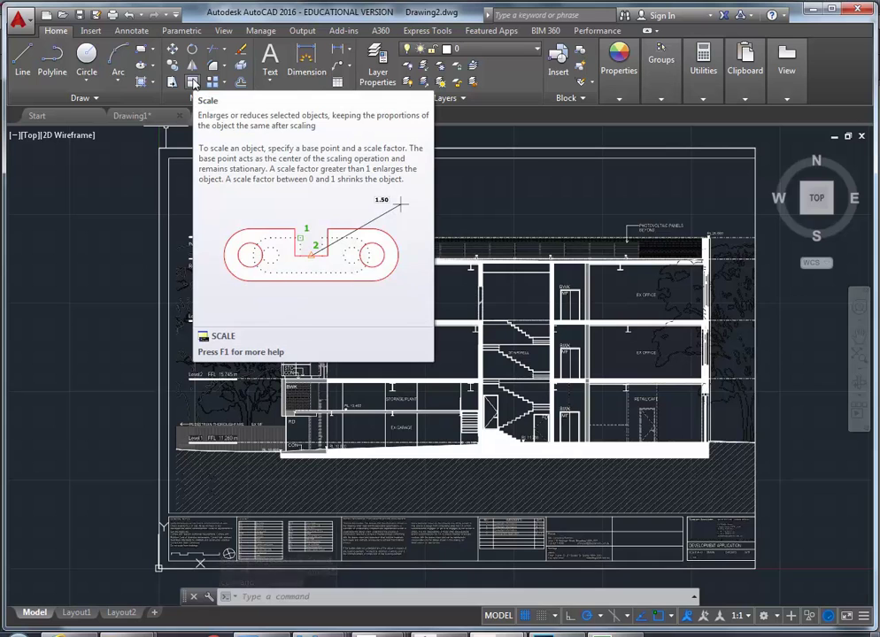
{"action": "left_click", "coordinate": [193, 83]}
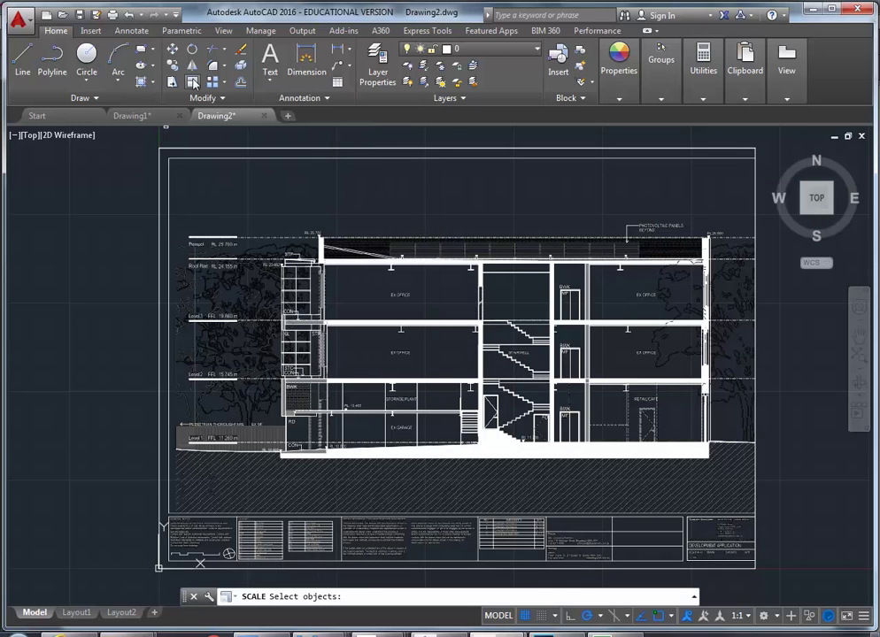
{"action": "left_click", "coordinate": [188, 148]}
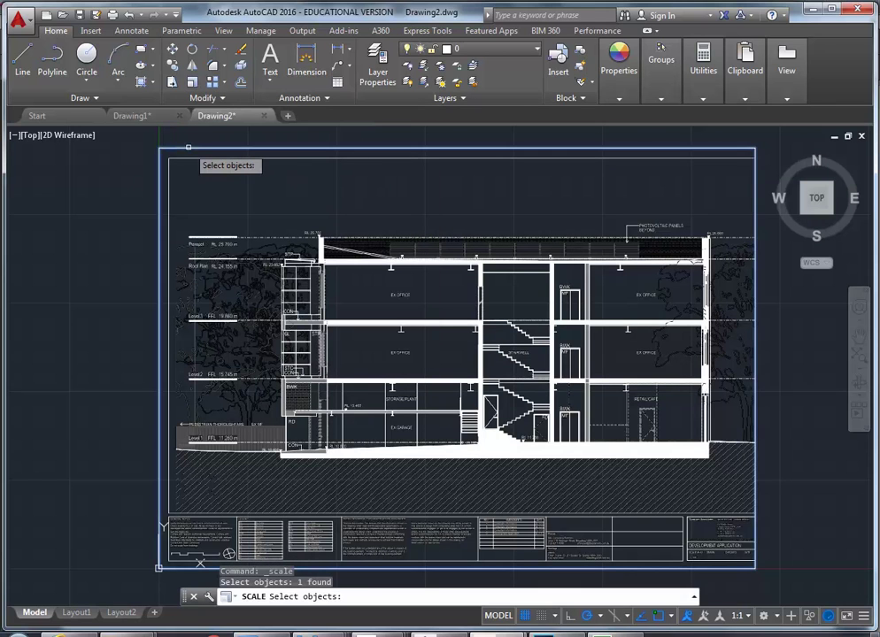
{"action": "key", "text": "Return"}
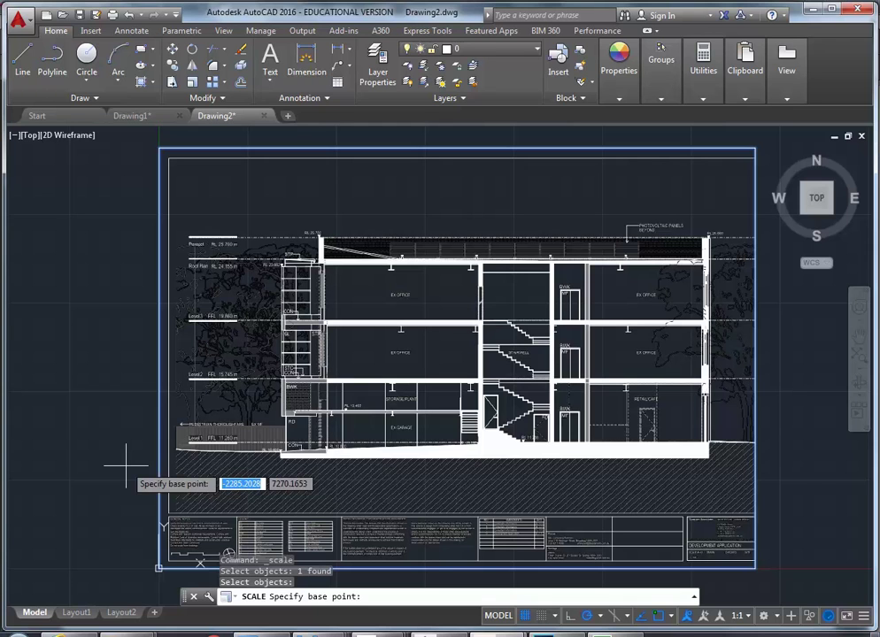
{"action": "type", "text": "0"}
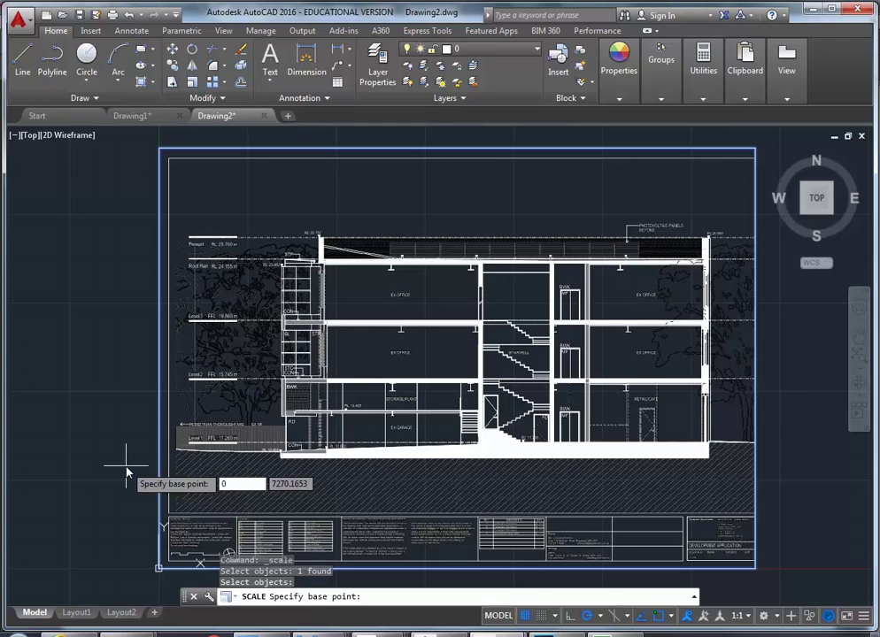
{"action": "key", "text": "Tab"}
{"action": "type", "text": "0"}
{"action": "key", "text": "Return"}
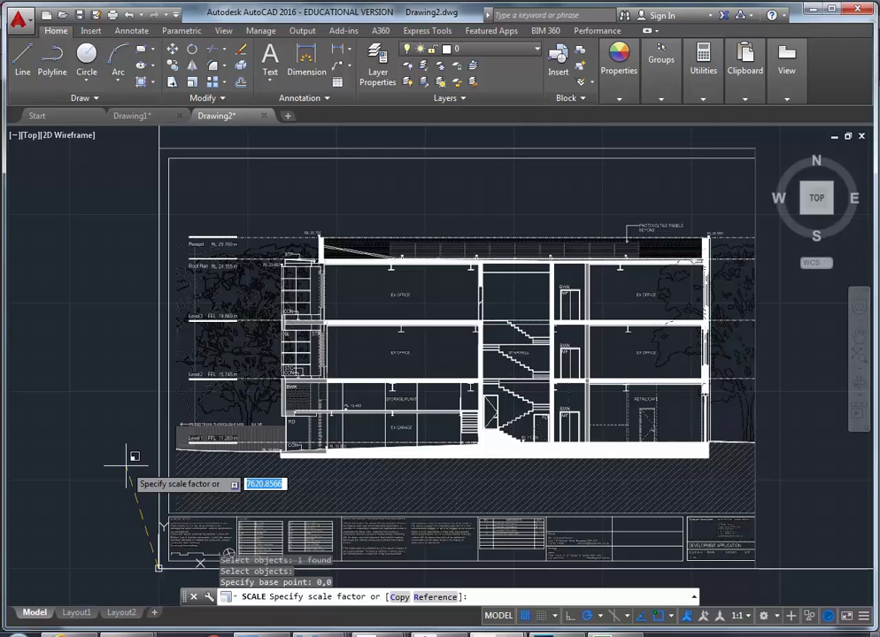
Apply a scale factor of 4485/4482 to the underlay
{"action": "type", "text": "448"}
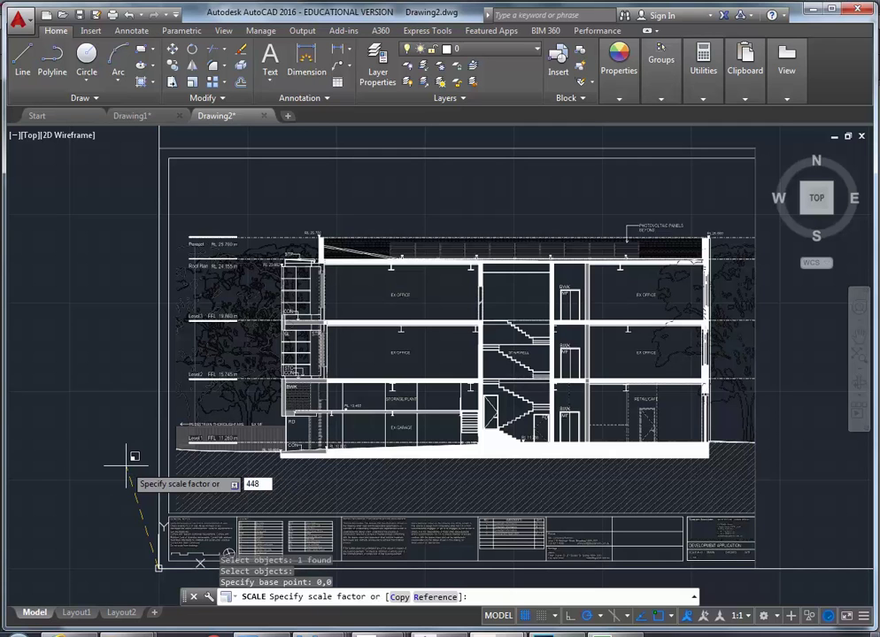
{"action": "type", "text": "2"}
{"action": "left_click", "coordinate": [694, 597]}
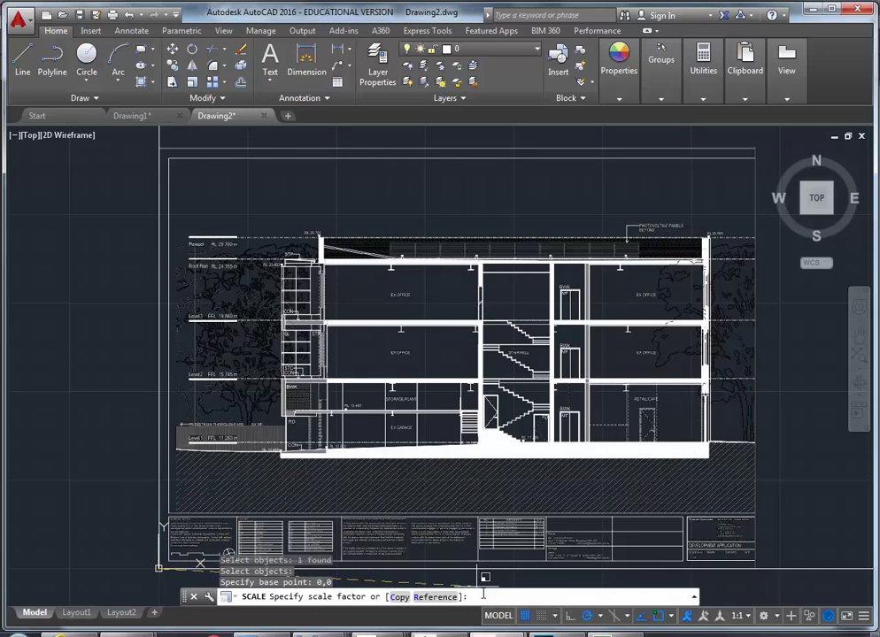
{"action": "type", "text": "4485/4482"}
{"action": "key", "text": "Return"}
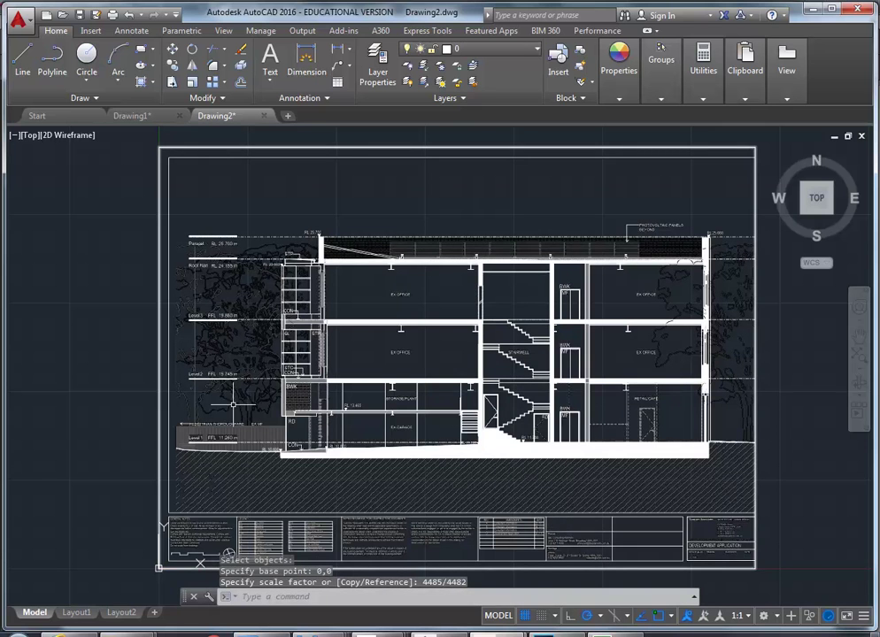
Measure the distance from the Level 1 line to the Level 2 line on the rescaled underlay
{"action": "scroll", "coordinate": [276, 406], "scroll_direction": "up", "scroll_amount": 4}
{"action": "middle_click_drag", "start_coordinate": [265, 421], "coordinate": [282, 397]}
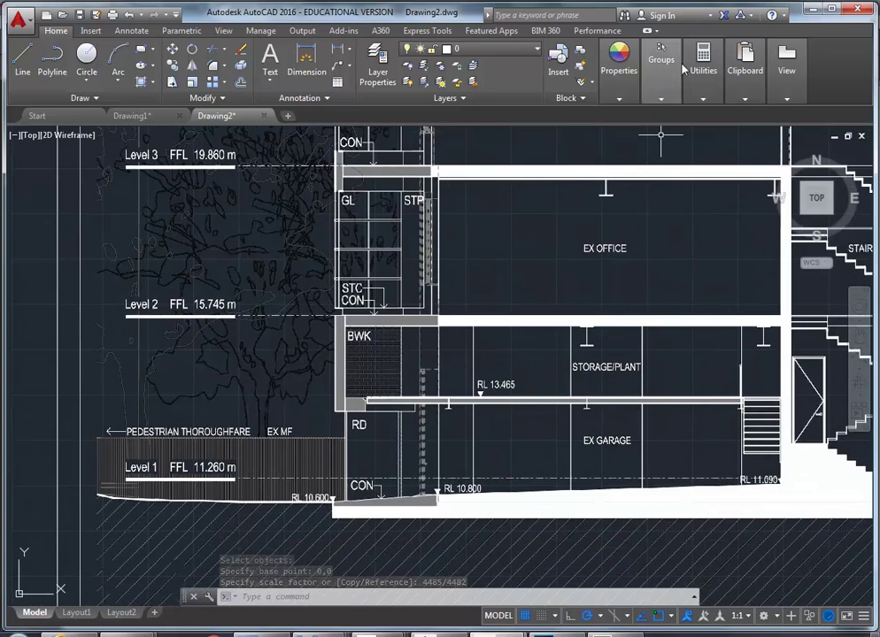
{"action": "mouse_move", "coordinate": [703, 66]}
{"action": "left_click", "coordinate": [704, 126]}
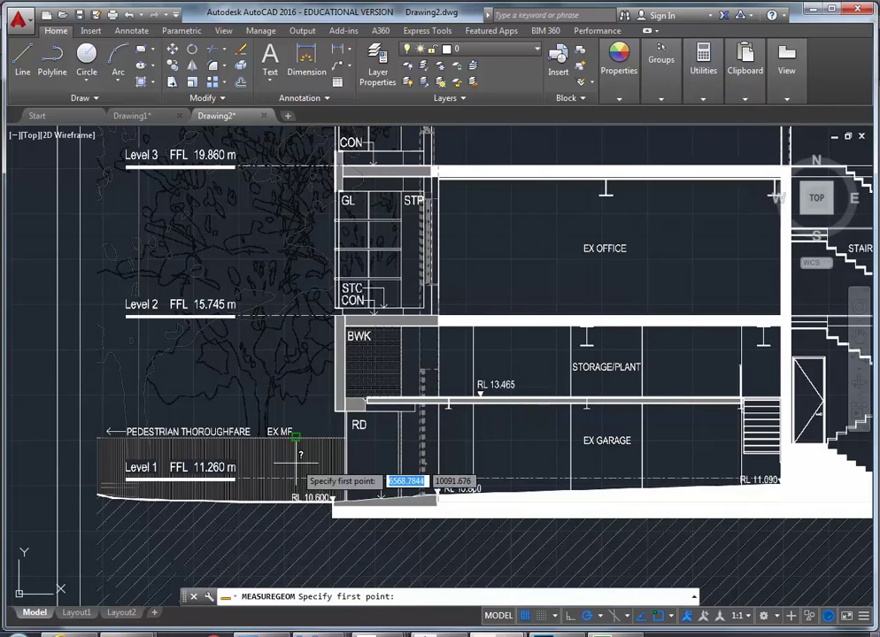
{"action": "scroll", "coordinate": [277, 477], "scroll_direction": "up", "scroll_amount": 6}
{"action": "scroll", "coordinate": [251, 469], "scroll_direction": "up", "scroll_amount": 2}
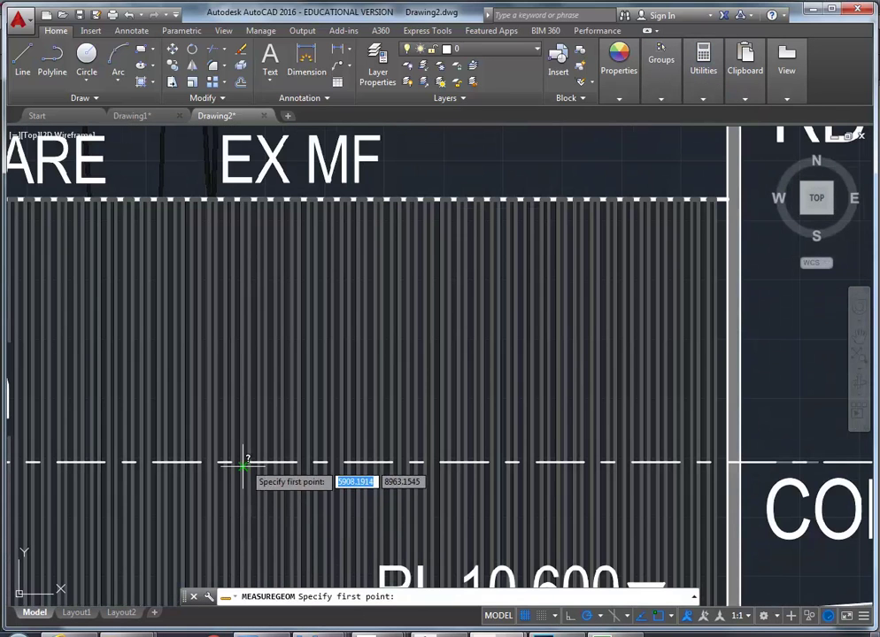
{"action": "scroll", "coordinate": [247, 462], "scroll_direction": "up", "scroll_amount": 3}
{"action": "scroll", "coordinate": [248, 464], "scroll_direction": "up", "scroll_amount": 2}
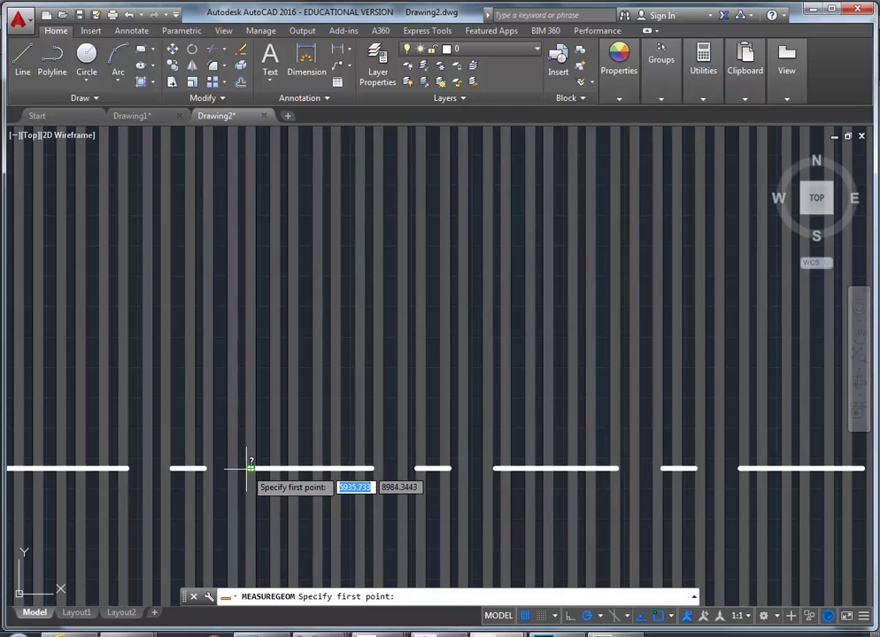
{"action": "left_click", "coordinate": [252, 467]}
{"action": "scroll", "coordinate": [254, 443], "scroll_direction": "down", "scroll_amount": 2}
{"action": "scroll", "coordinate": [265, 416], "scroll_direction": "down", "scroll_amount": 4}
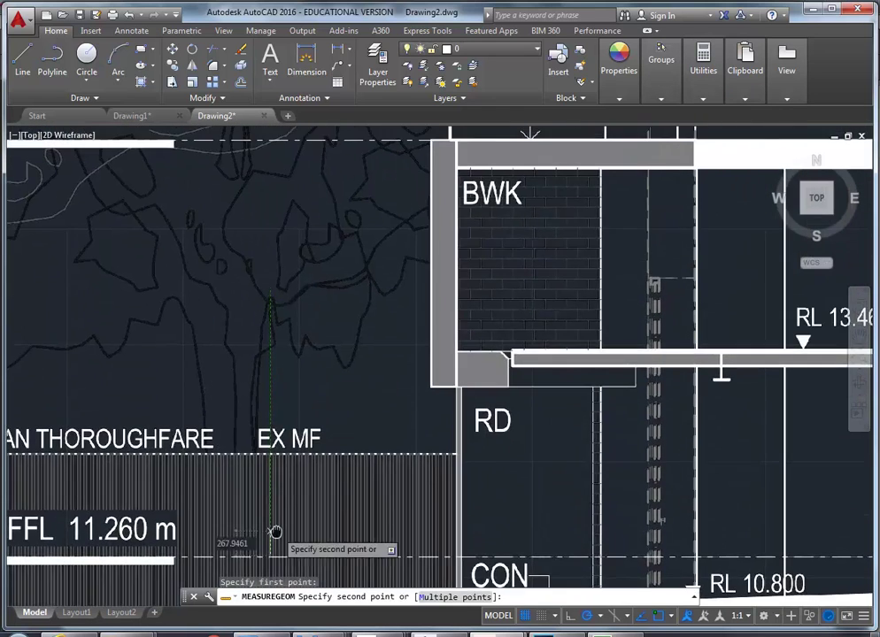
{"action": "scroll", "coordinate": [259, 334], "scroll_direction": "up", "scroll_amount": 2}
{"action": "scroll", "coordinate": [337, 263], "scroll_direction": "up", "scroll_amount": 2}
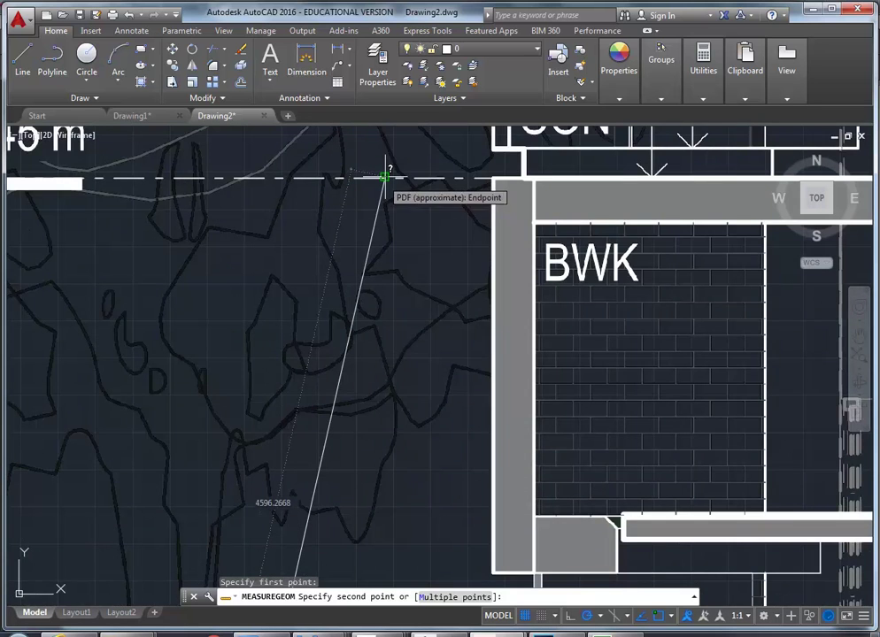
{"action": "scroll", "coordinate": [385, 173], "scroll_direction": "up", "scroll_amount": 3}
{"action": "left_click", "coordinate": [385, 170]}
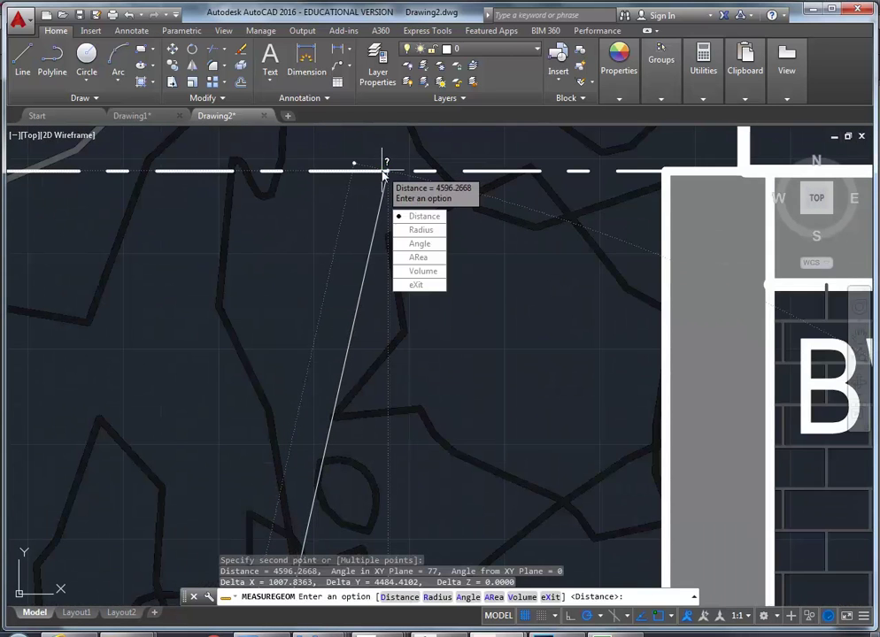
{"action": "left_click", "coordinate": [416, 285]}
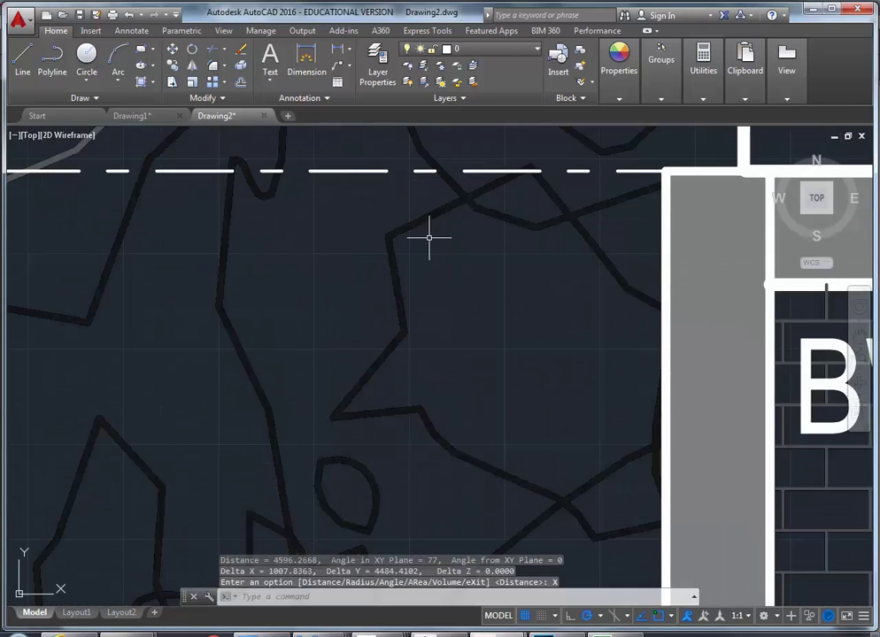
Read the 4596.2668 distance and 4484.4102 Delta Y in the command history
{"action": "key", "text": "F2"}
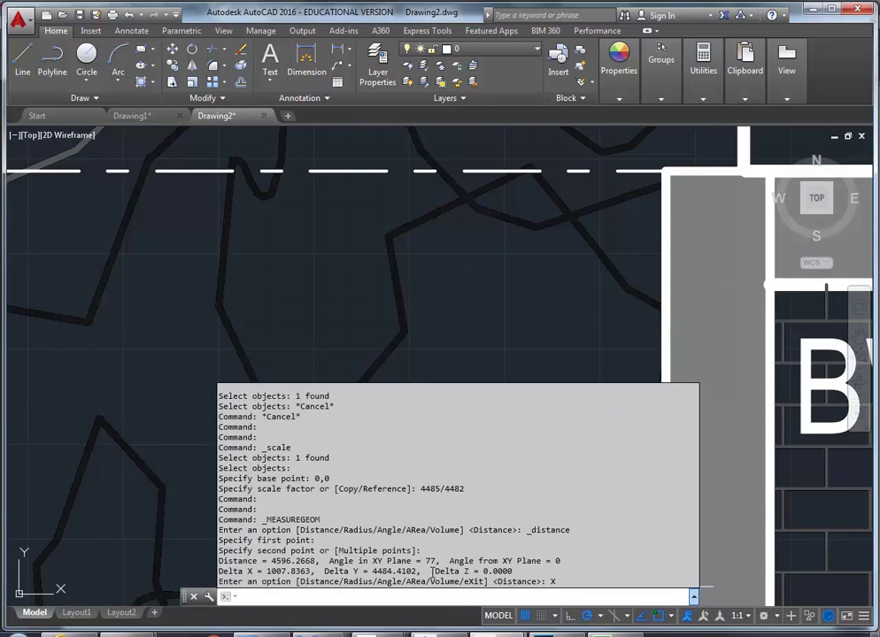
{"action": "double_click", "coordinate": [271, 561]}
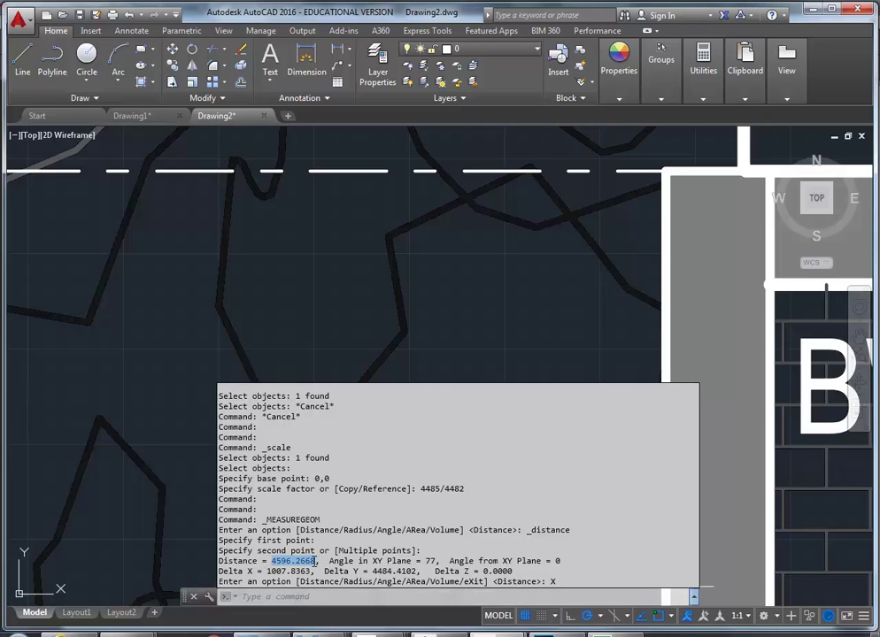
{"action": "double_click", "coordinate": [413, 572]}
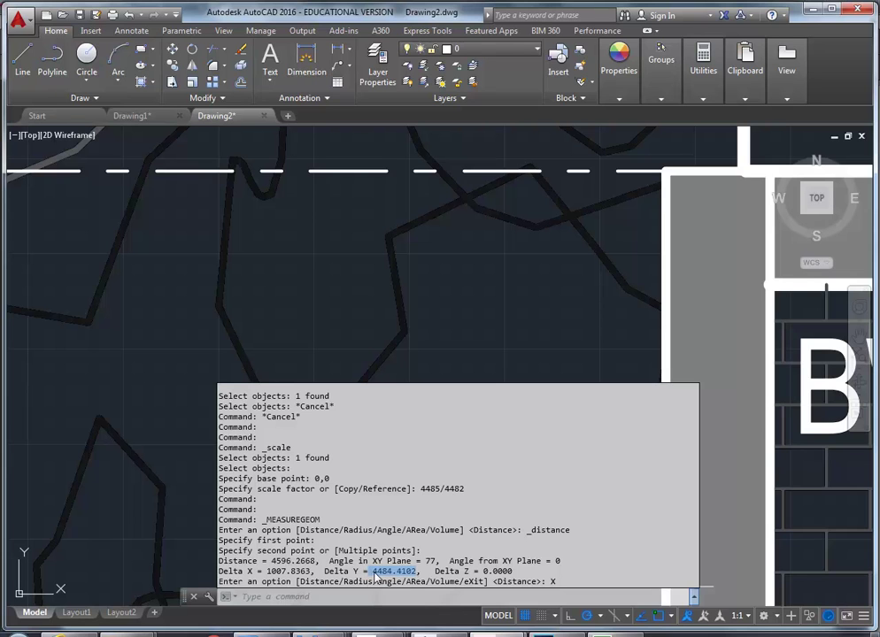
{"action": "left_click", "coordinate": [376, 572]}
{"action": "left_click_drag", "start_coordinate": [375, 572], "coordinate": [416, 572]}
{"action": "left_click", "coordinate": [406, 576]}
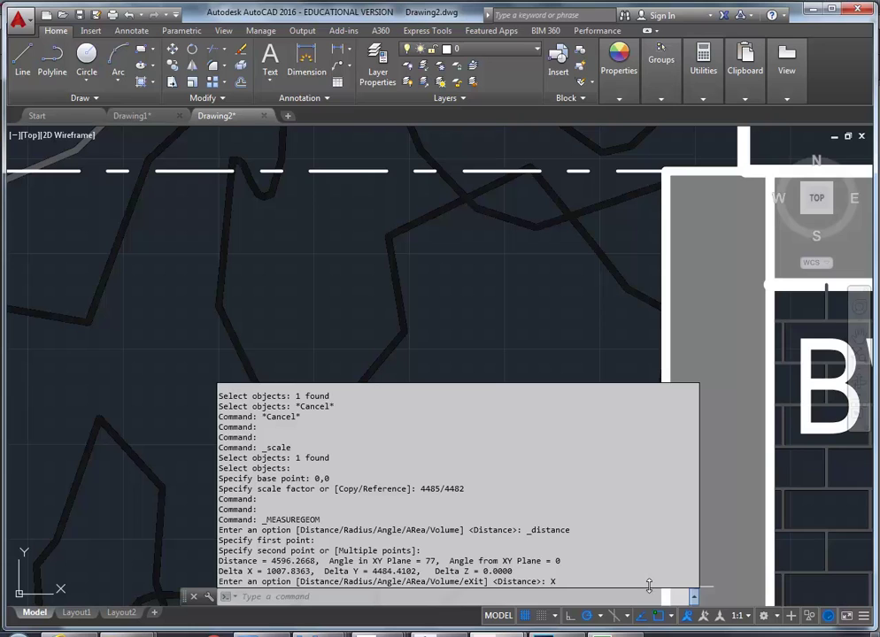
Select the PDF underlay and reopen the command history
{"action": "scroll", "coordinate": [534, 506], "scroll_direction": "down", "scroll_amount": 5}
{"action": "scroll", "coordinate": [412, 329], "scroll_direction": "down", "scroll_amount": 4}
{"action": "middle_click_drag", "start_coordinate": [412, 329], "coordinate": [423, 299]}
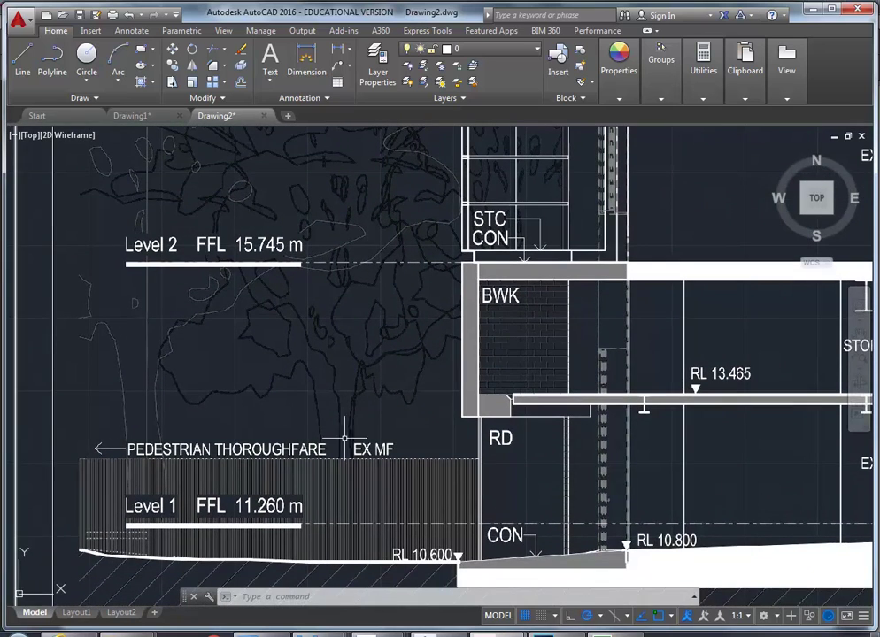
{"action": "scroll", "coordinate": [164, 454], "scroll_direction": "down", "scroll_amount": 4}
{"action": "left_click", "coordinate": [125, 363]}
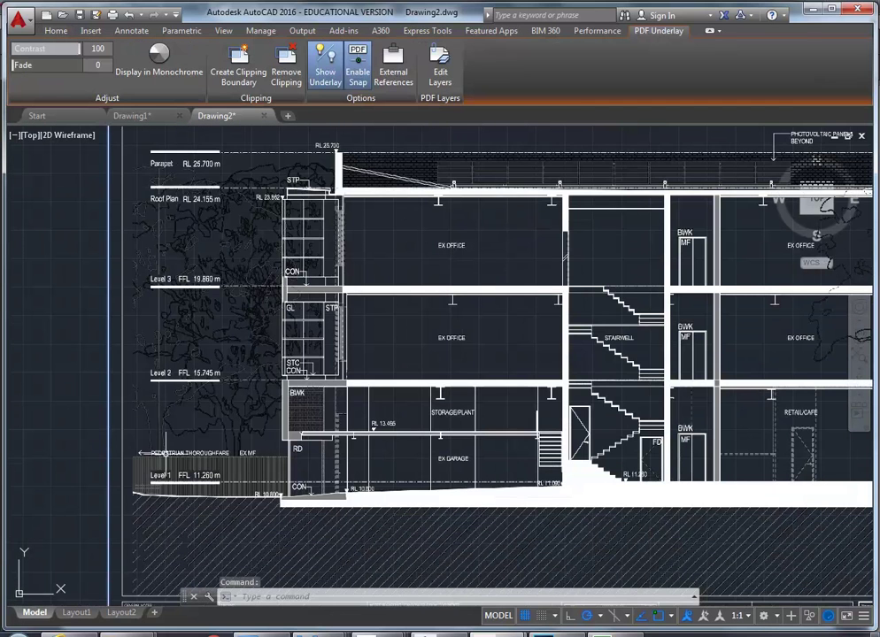
{"action": "scroll", "coordinate": [166, 453], "scroll_direction": "up", "scroll_amount": 2}
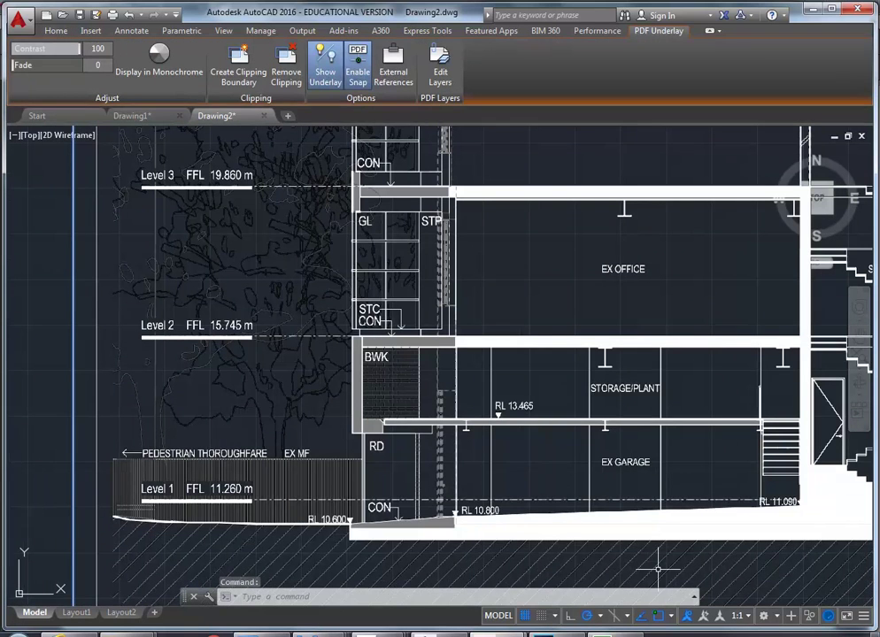
{"action": "key", "text": "F2"}
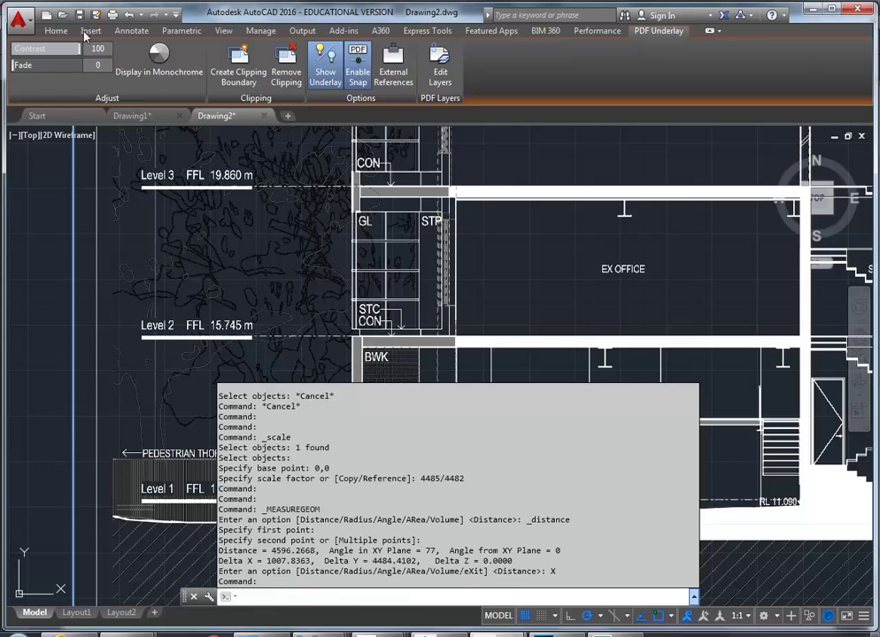
Scale the PDF underlay about base point 0,0 by a factor of 44850/44844
{"action": "left_click", "coordinate": [55, 30]}
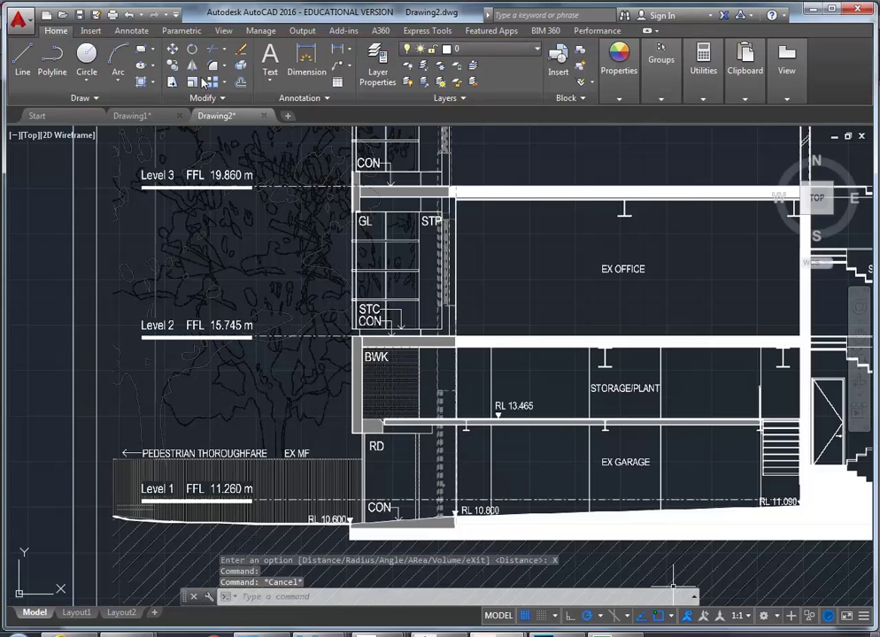
{"action": "left_click", "coordinate": [192, 81]}
{"action": "left_click", "coordinate": [74, 363]}
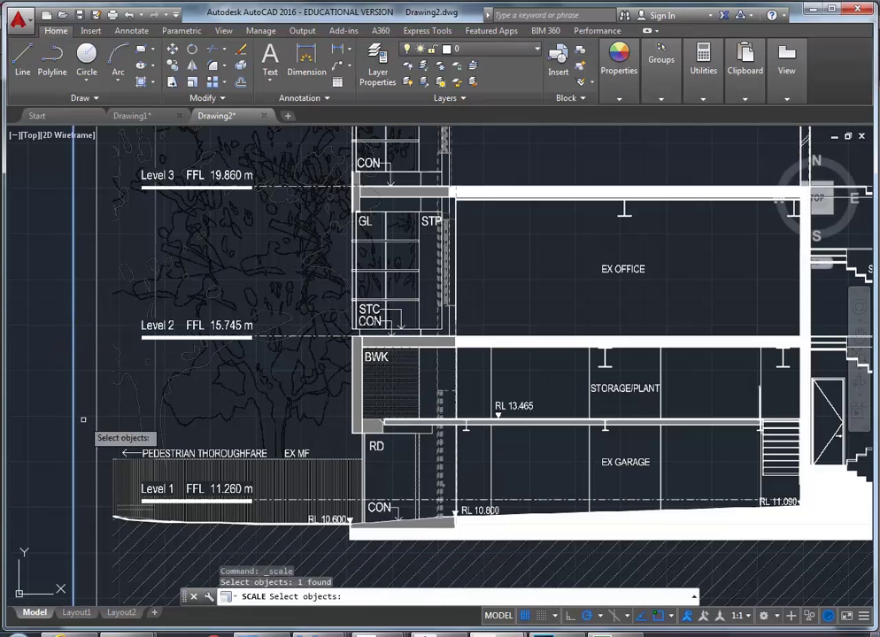
{"action": "key", "text": "Return"}
{"action": "scroll", "coordinate": [134, 385], "scroll_direction": "down", "scroll_amount": 5}
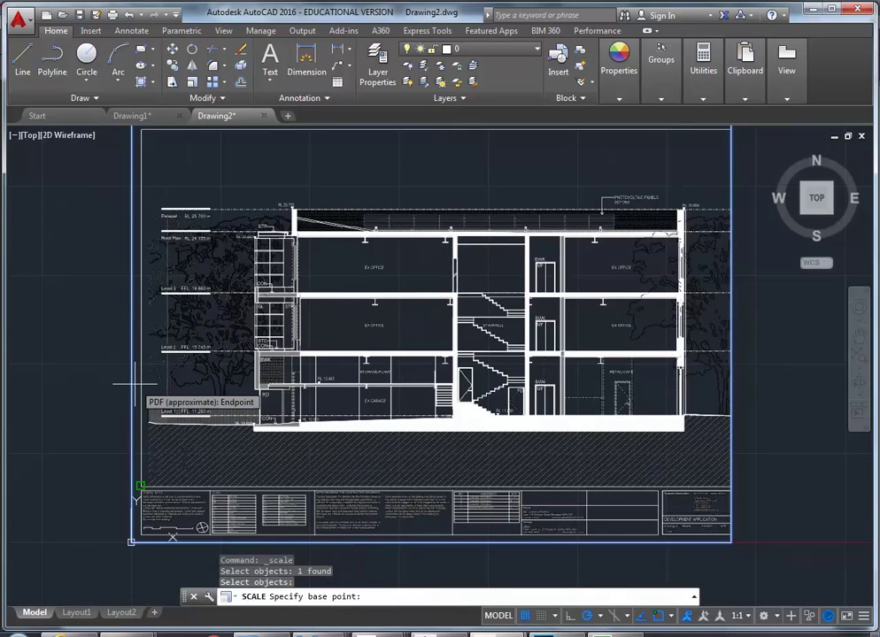
{"action": "type", "text": "0"}
{"action": "key", "text": "Tab"}
{"action": "type", "text": "0"}
{"action": "key", "text": "Return"}
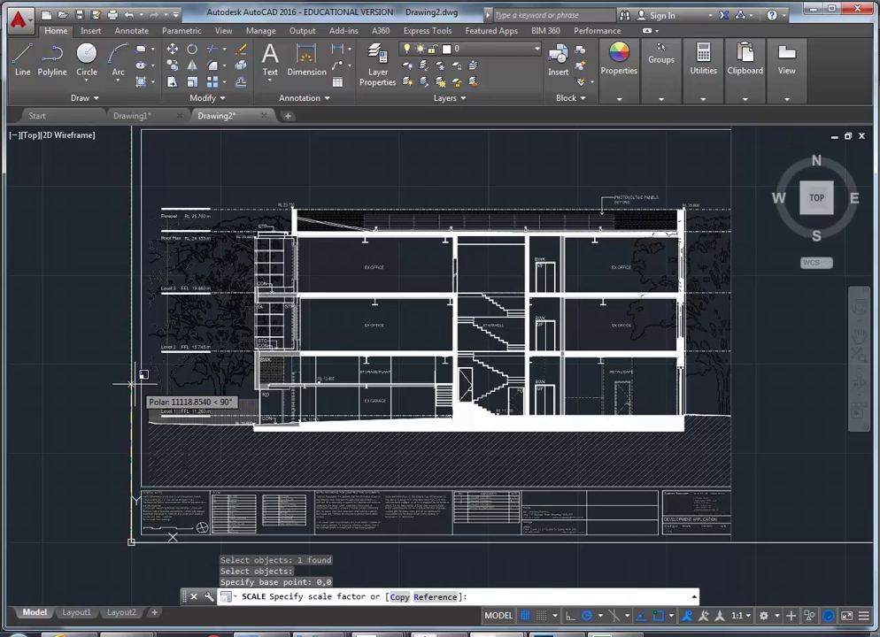
{"action": "type", "text": "448"}
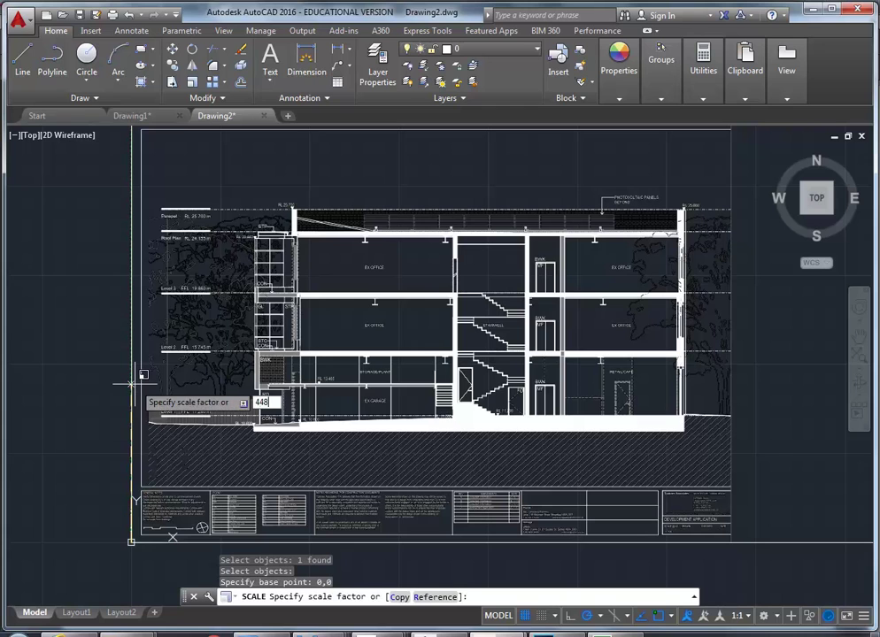
{"action": "type", "text": "50"}
{"action": "type", "text": "/44844"}
{"action": "key", "text": "Return"}
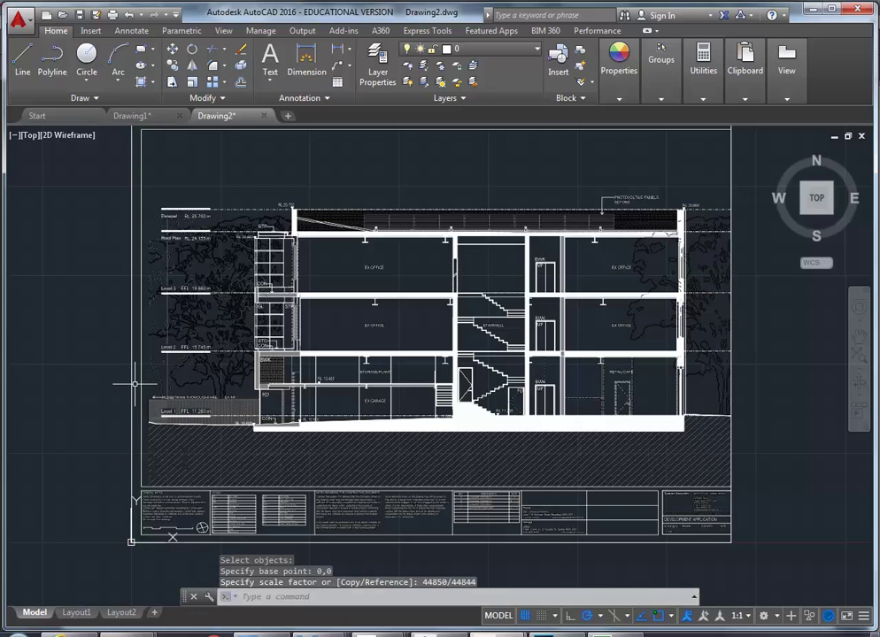
Measure Level 1 to Level 2 and read a Delta Y of 4485.0102 in the history
{"action": "scroll", "coordinate": [232, 376], "scroll_direction": "up", "scroll_amount": 5}
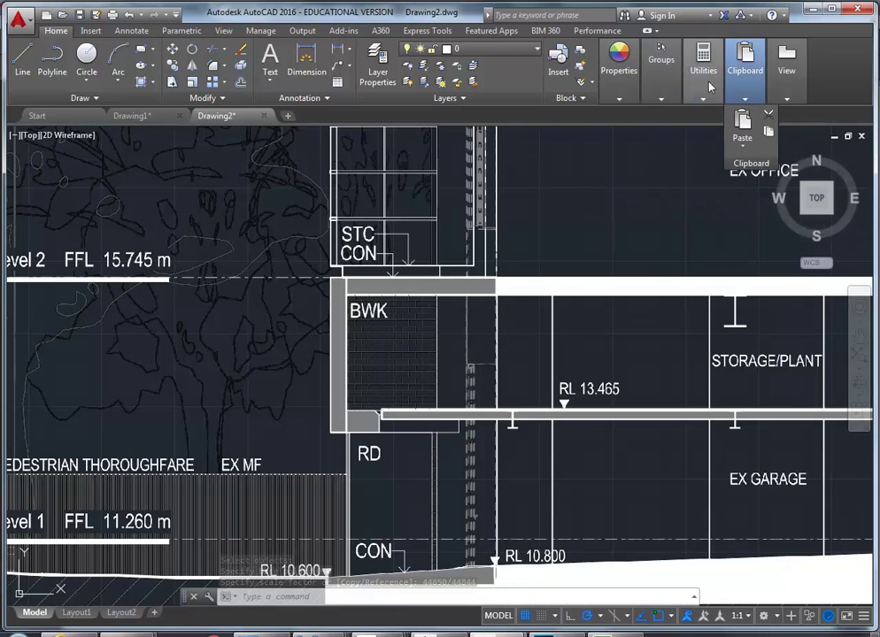
{"action": "mouse_move", "coordinate": [704, 79]}
{"action": "left_click", "coordinate": [705, 122]}
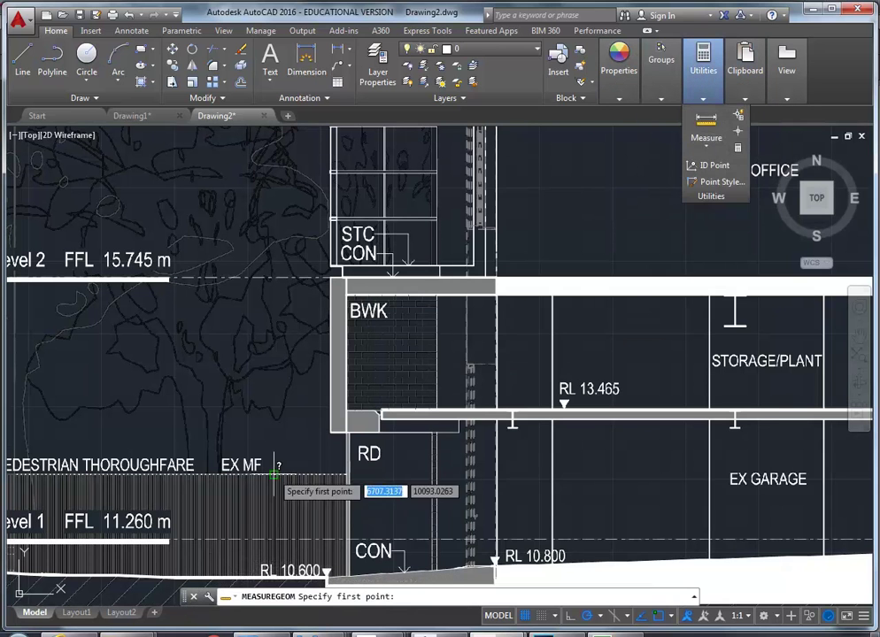
{"action": "mouse_move", "coordinate": [273, 474]}
{"action": "middle_mouse_down"}
{"action": "mouse_move", "coordinate": [324, 412]}
{"action": "mouse_move", "coordinate": [310, 257]}
{"action": "middle_mouse_up"}
{"action": "scroll", "coordinate": [324, 412], "scroll_direction": "up", "scroll_amount": 6}
{"action": "middle_click_drag", "start_coordinate": [330, 579], "coordinate": [339, 497]}
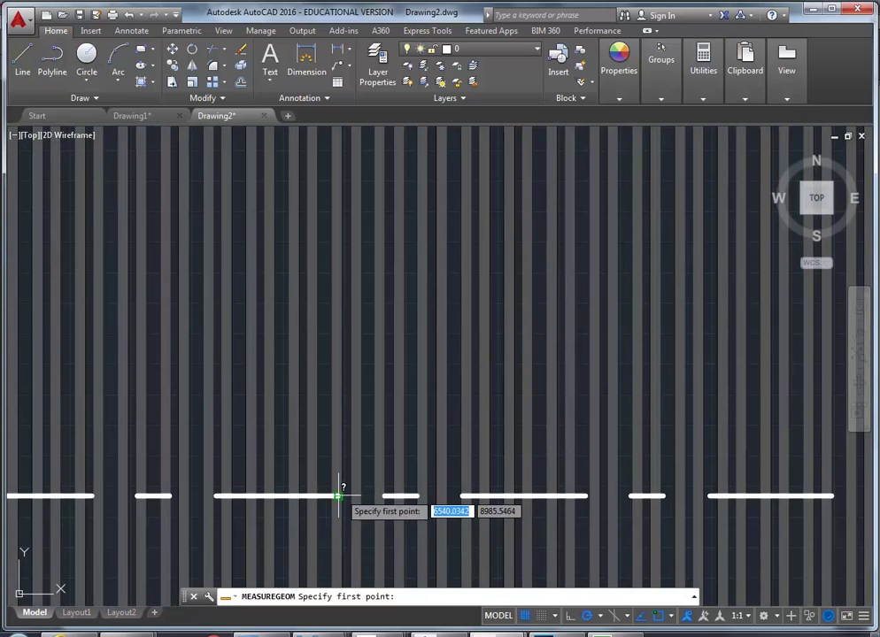
{"action": "left_click", "coordinate": [337, 495]}
{"action": "scroll", "coordinate": [385, 340], "scroll_direction": "down", "scroll_amount": 5}
{"action": "middle_click_drag", "start_coordinate": [385, 339], "coordinate": [347, 511]}
{"action": "middle_click_drag", "start_coordinate": [353, 174], "coordinate": [369, 286]}
{"action": "scroll", "coordinate": [371, 266], "scroll_direction": "up", "scroll_amount": 4}
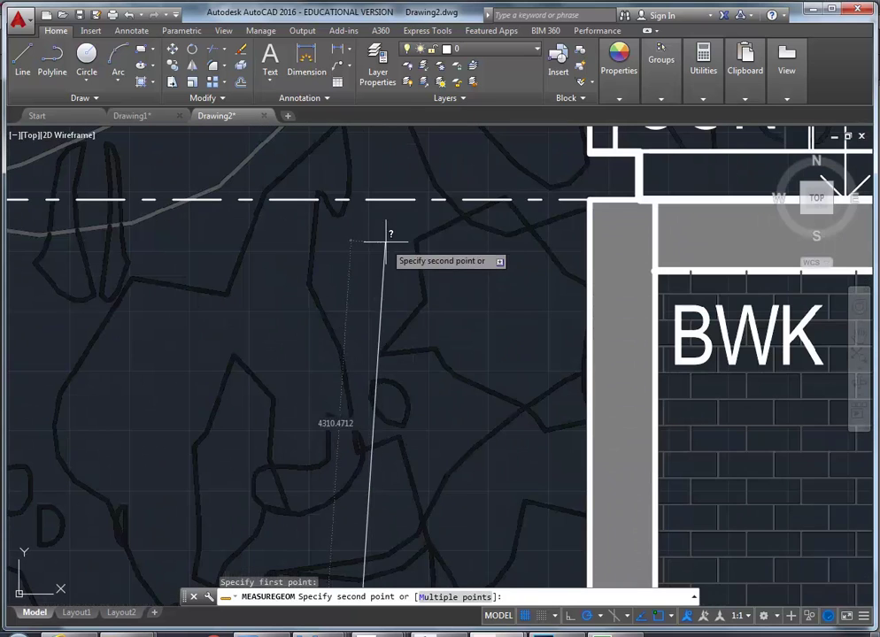
{"action": "left_click", "coordinate": [415, 199]}
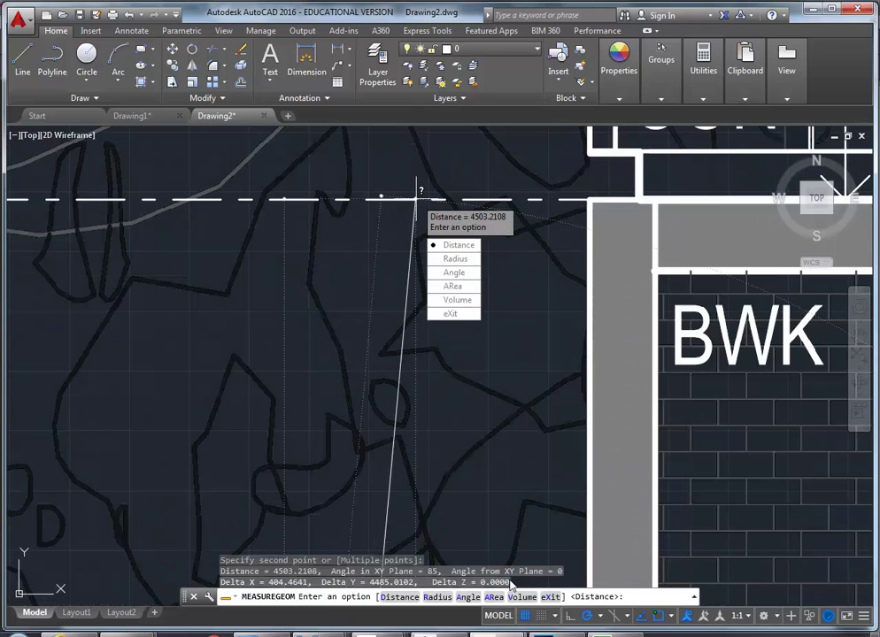
{"action": "key", "text": "Return"}
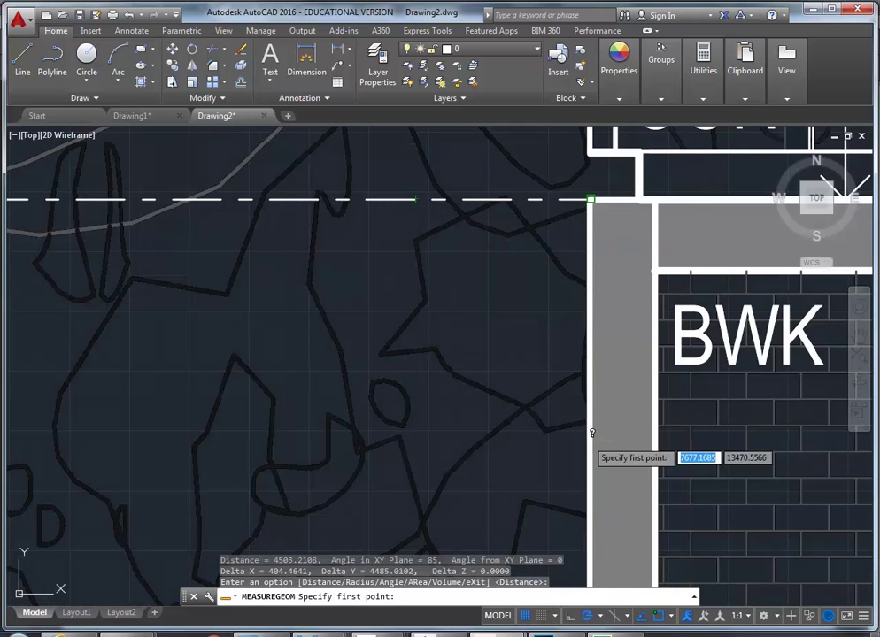
{"action": "left_click", "coordinate": [693, 597]}
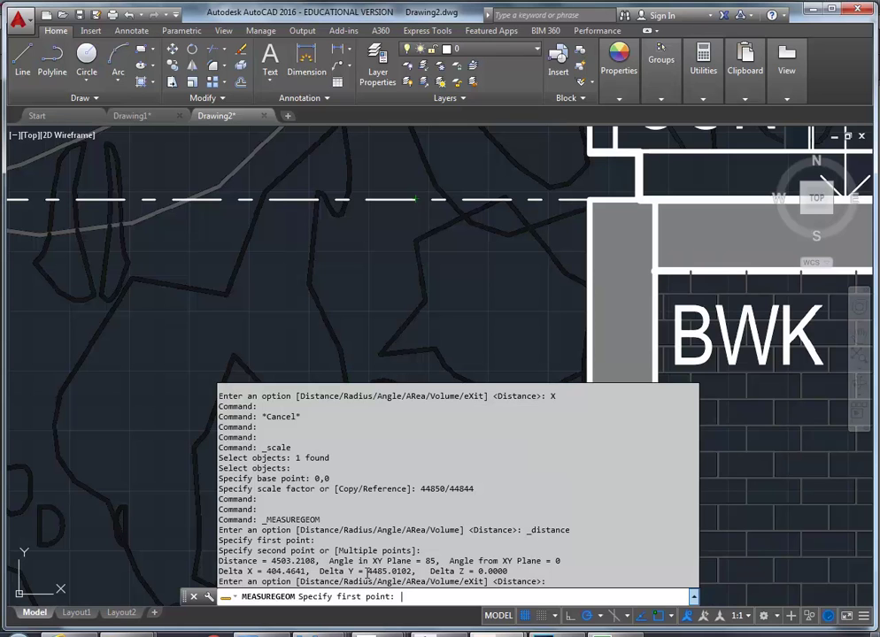
{"action": "left_click_drag", "start_coordinate": [367, 571], "coordinate": [380, 570]}
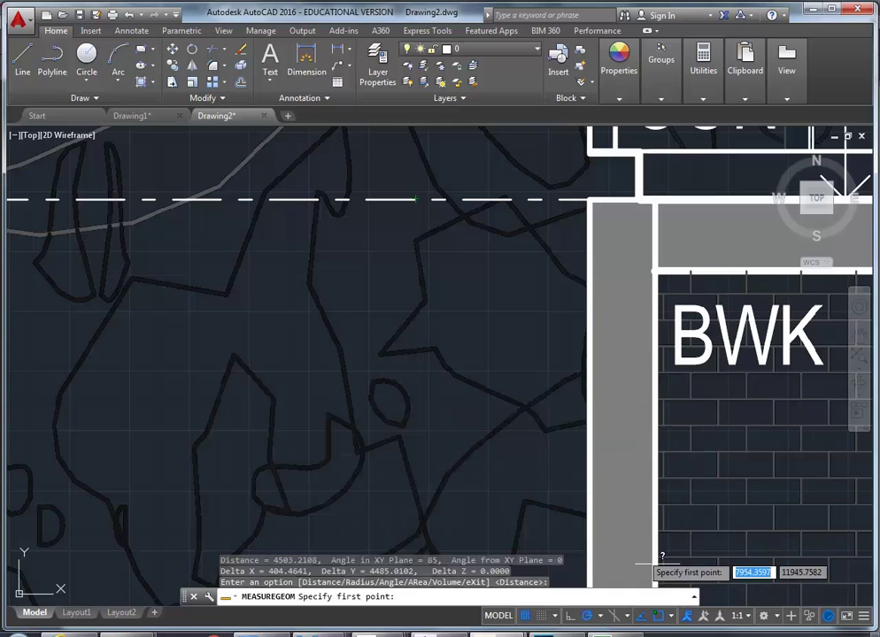
Cancel the measurement and zoom out to view the whole section sheet
{"action": "key", "text": "Escape"}
{"action": "scroll", "coordinate": [310, 280], "scroll_direction": "down", "scroll_amount": 5}
{"action": "middle_click_drag", "start_coordinate": [122, 206], "coordinate": [265, 407]}
{"action": "scroll", "coordinate": [266, 407], "scroll_direction": "down", "scroll_amount": 2}
{"action": "scroll", "coordinate": [265, 407], "scroll_direction": "up", "scroll_amount": 2}
{"action": "middle_click_drag", "start_coordinate": [80, 213], "coordinate": [88, 219]}
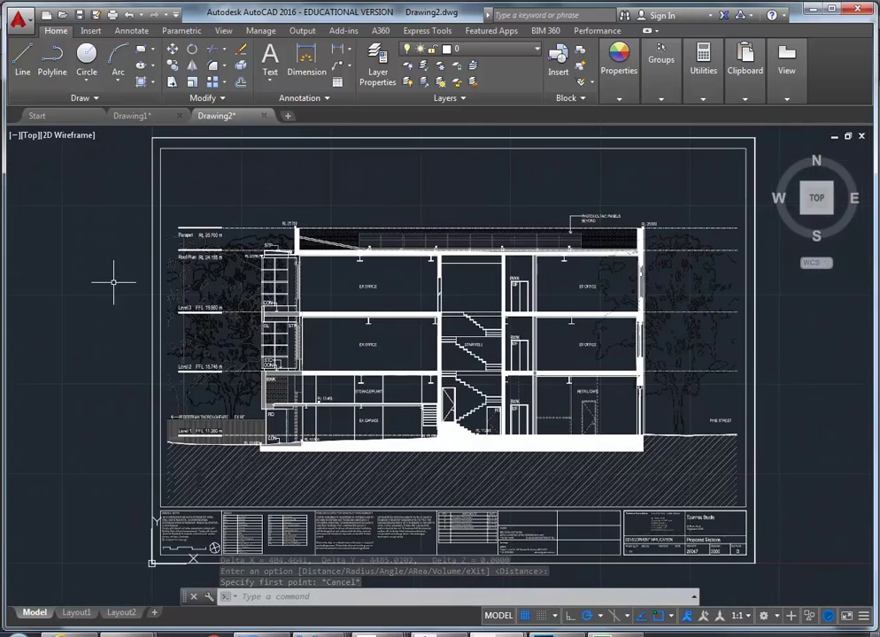
{"action": "left_click", "coordinate": [17, 18]}
{"action": "left_click", "coordinate": [40, 172]}
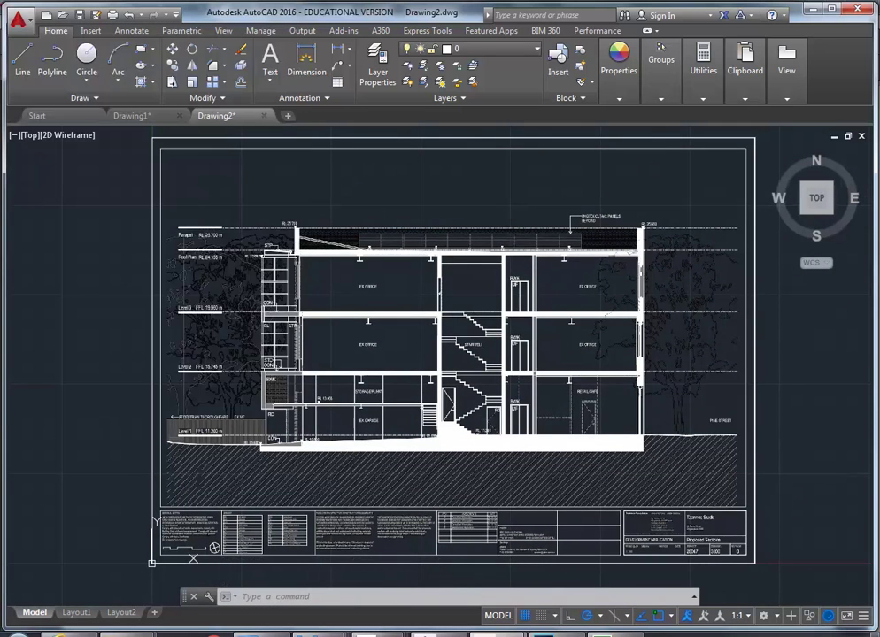
{"action": "left_click", "coordinate": [389, 173]}
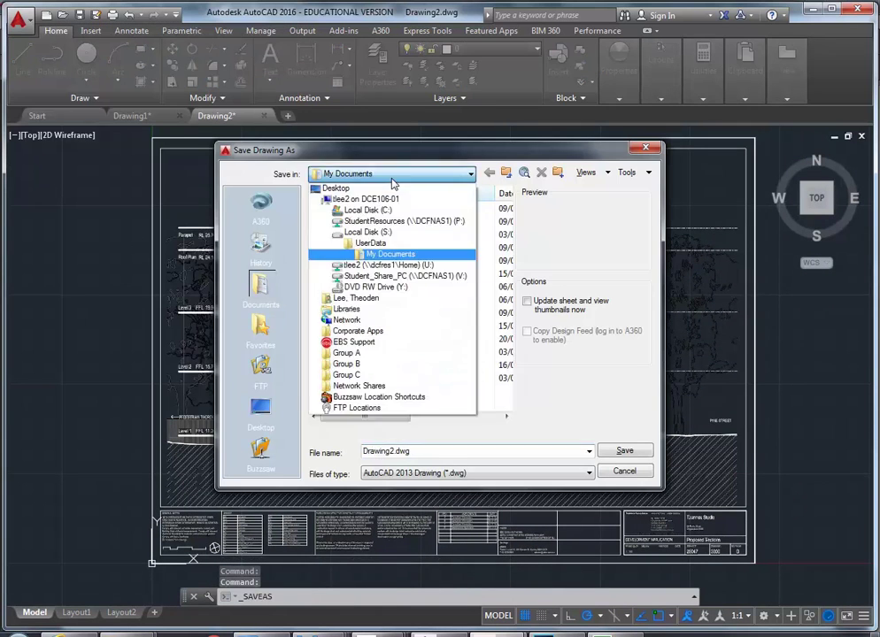
{"action": "left_click", "coordinate": [394, 221]}
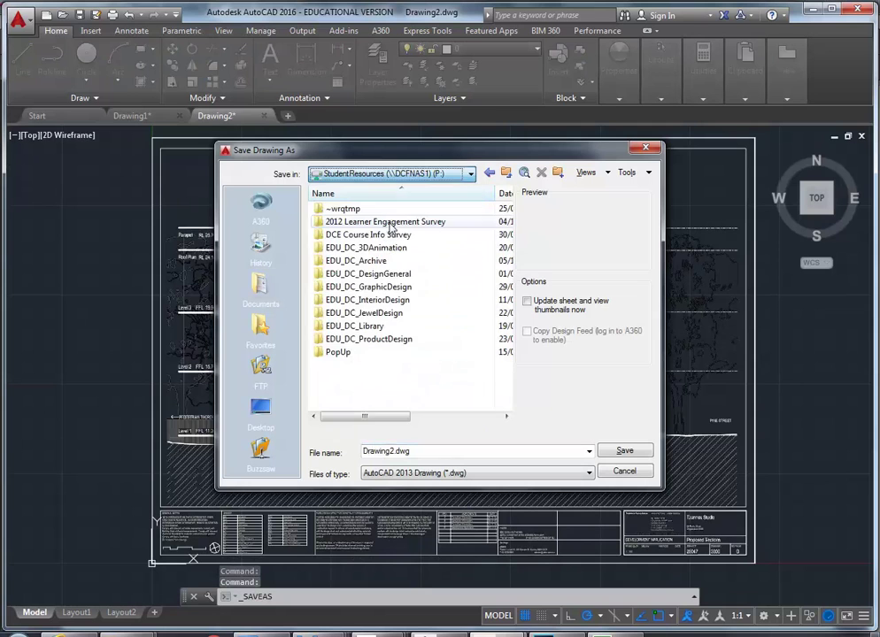
{"action": "double_click", "coordinate": [363, 301]}
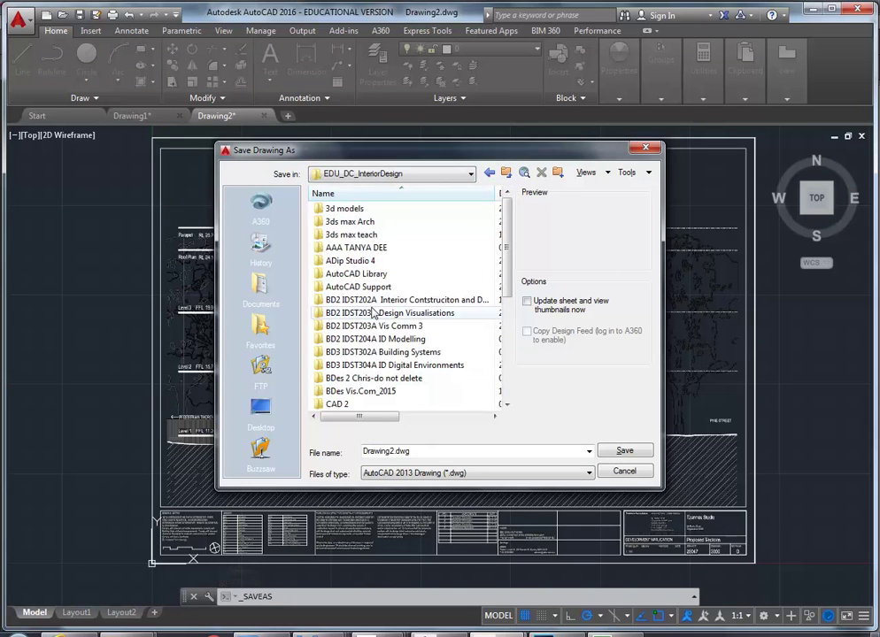
{"action": "double_click", "coordinate": [371, 326]}
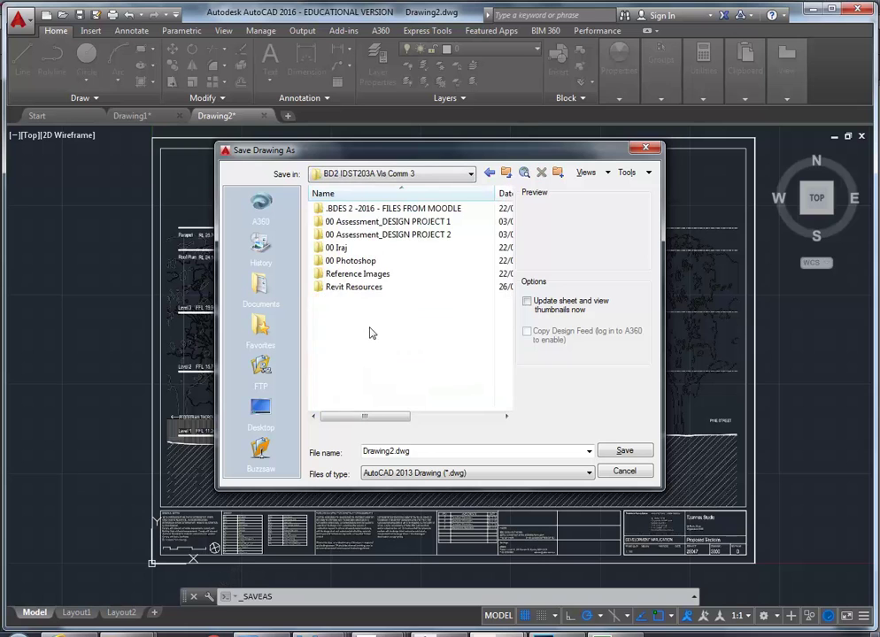
{"action": "double_click", "coordinate": [362, 236]}
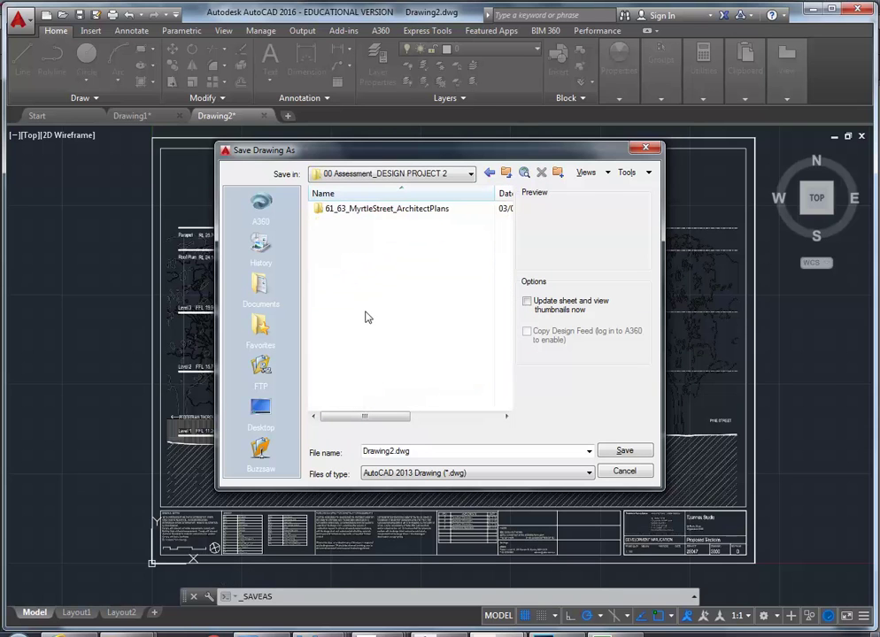
{"action": "double_click", "coordinate": [363, 211]}
{"action": "double_click", "coordinate": [423, 452]}
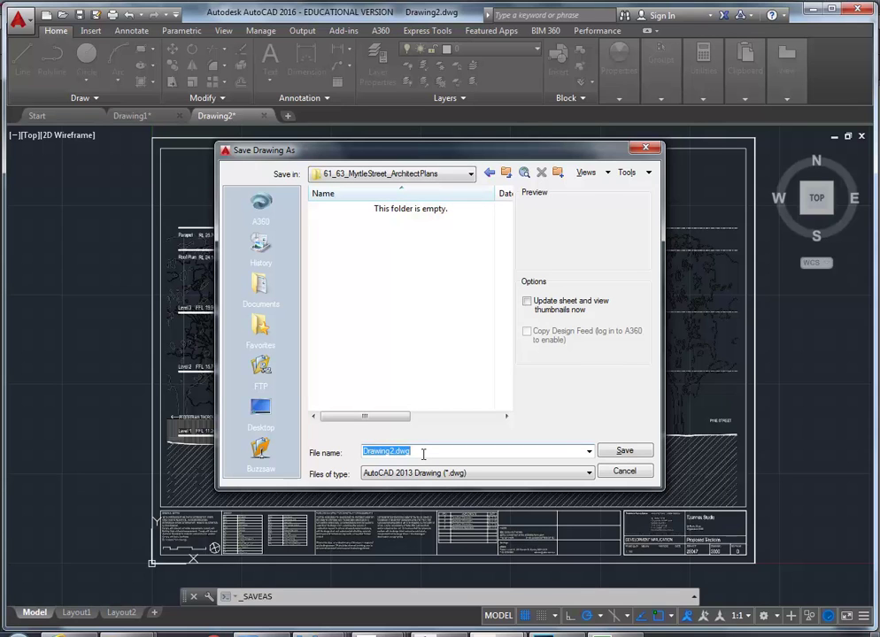
{"action": "type", "text": "Section 1"}
Save the drawing as Section 1.dwg and zoom into the EX GARAGE beam area at RL 13.465
{"action": "left_click", "coordinate": [619, 451]}
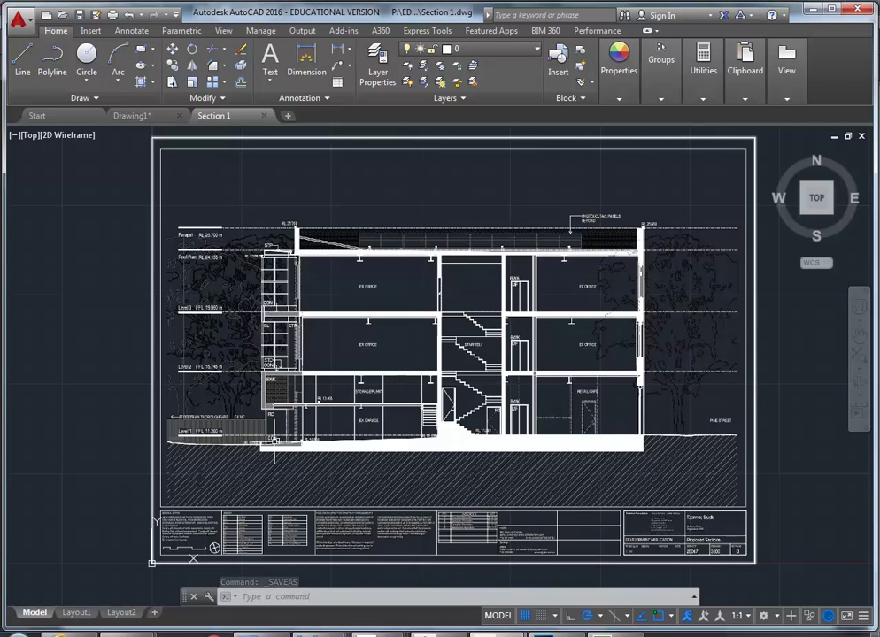
{"action": "scroll", "coordinate": [300, 368], "scroll_direction": "up", "scroll_amount": 2}
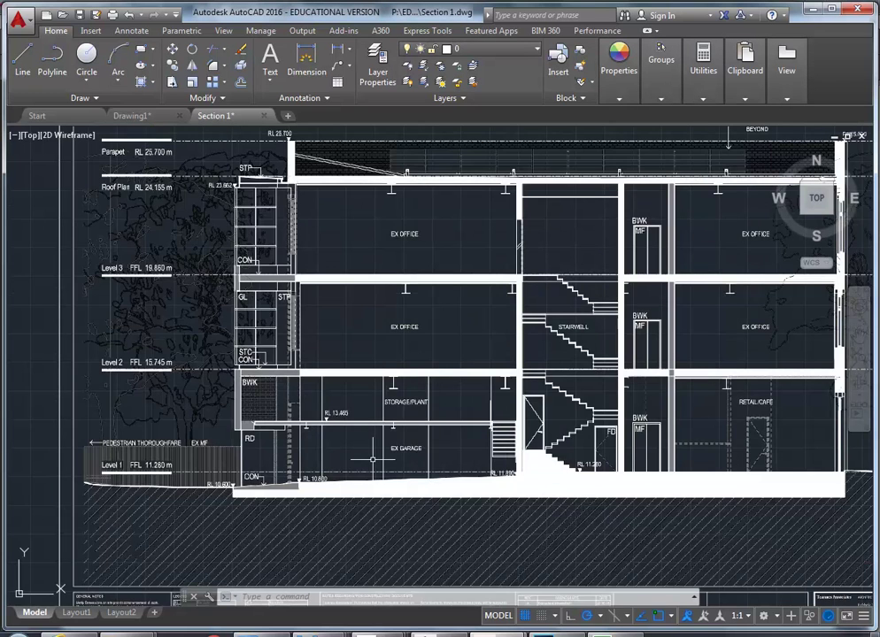
{"action": "scroll", "coordinate": [372, 458], "scroll_direction": "up", "scroll_amount": 2}
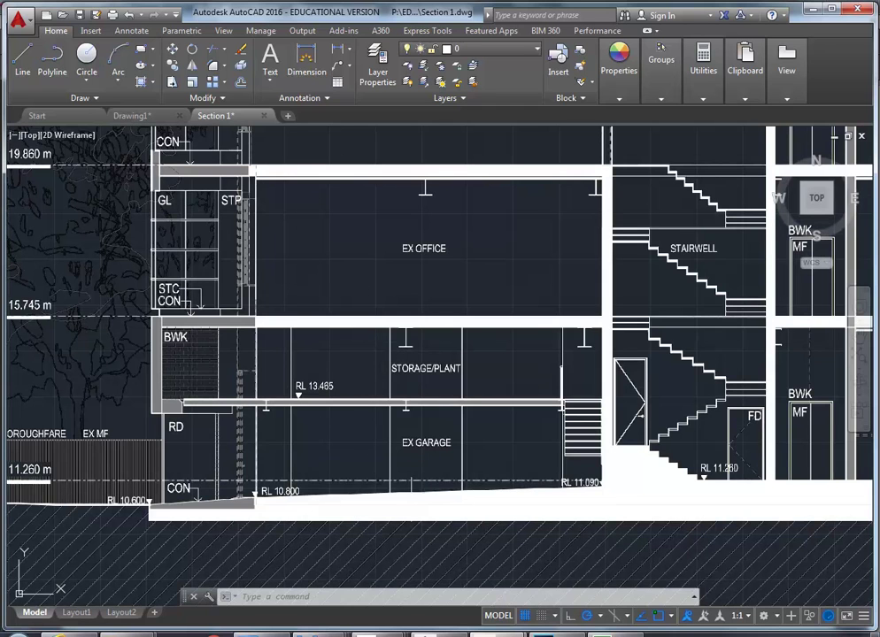
{"action": "scroll", "coordinate": [428, 412], "scroll_direction": "up", "scroll_amount": 2}
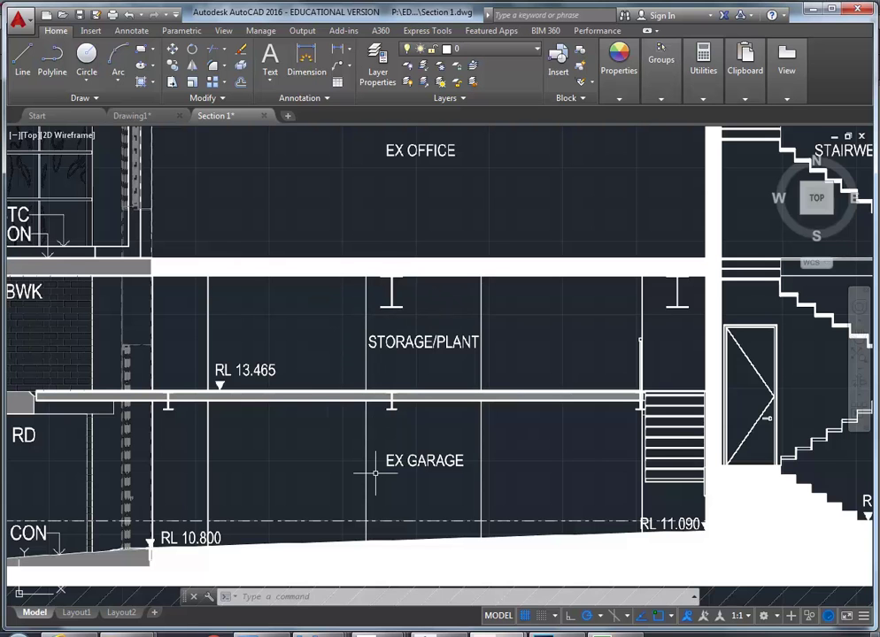
{"action": "mouse_move", "coordinate": [372, 470]}
{"action": "middle_mouse_down"}
{"action": "mouse_move", "coordinate": [364, 412]}
{"action": "mouse_move", "coordinate": [347, 420]}
{"action": "mouse_move", "coordinate": [391, 448]}
{"action": "mouse_move", "coordinate": [412, 451]}
{"action": "mouse_move", "coordinate": [426, 436]}
{"action": "middle_mouse_up"}
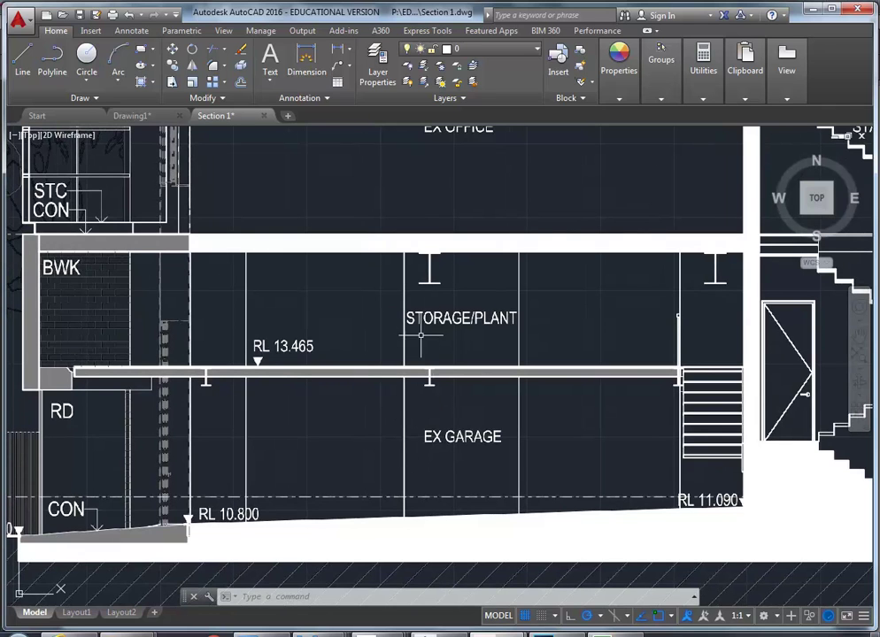
{"action": "scroll", "coordinate": [426, 488], "scroll_direction": "up", "scroll_amount": 2}
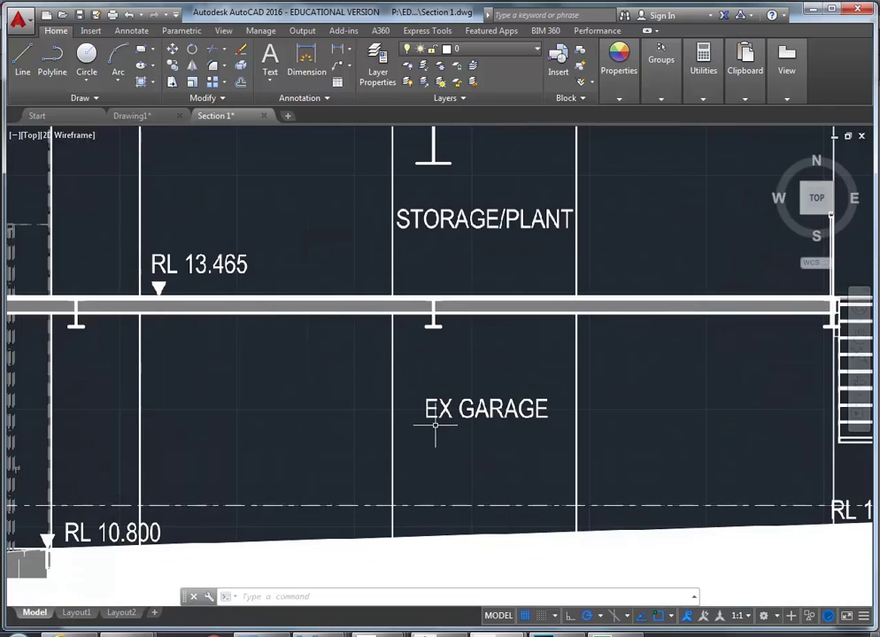
Measure the vertical distance from the garage's dash-dot level line to the beam bearing: 1901.5681
{"action": "mouse_move", "coordinate": [701, 77]}
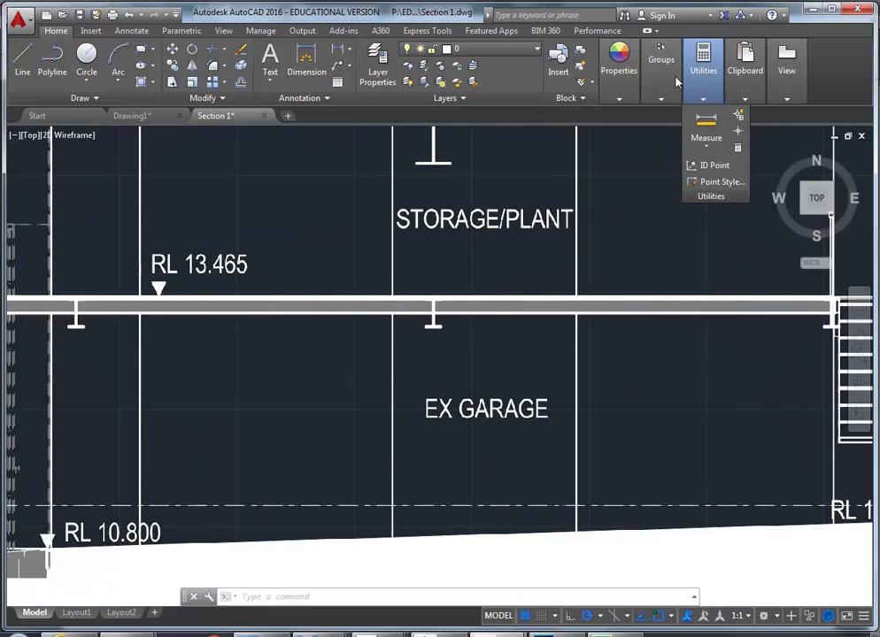
{"action": "left_click", "coordinate": [705, 122]}
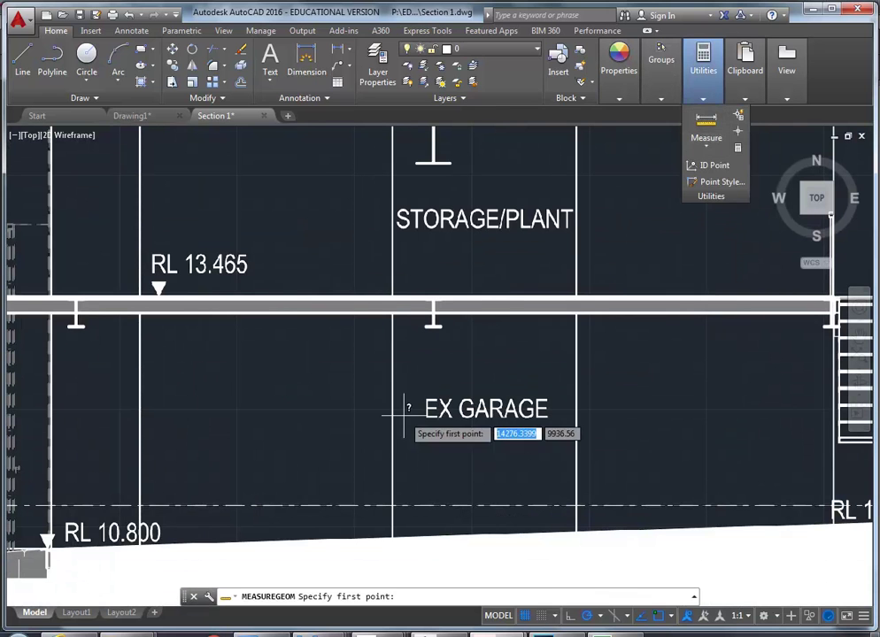
{"action": "left_click", "coordinate": [434, 501]}
{"action": "scroll", "coordinate": [434, 314], "scroll_direction": "up", "scroll_amount": 4}
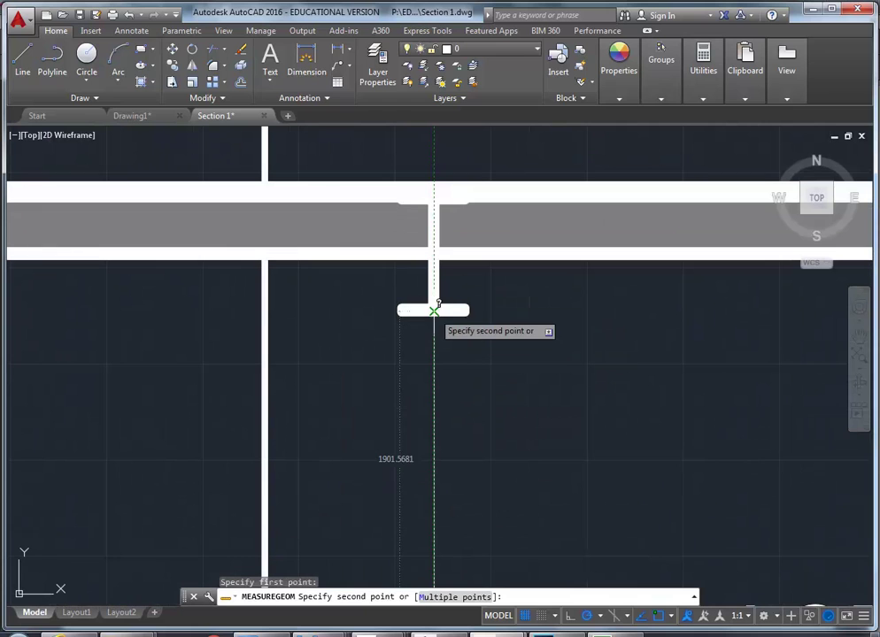
{"action": "left_click", "coordinate": [434, 310]}
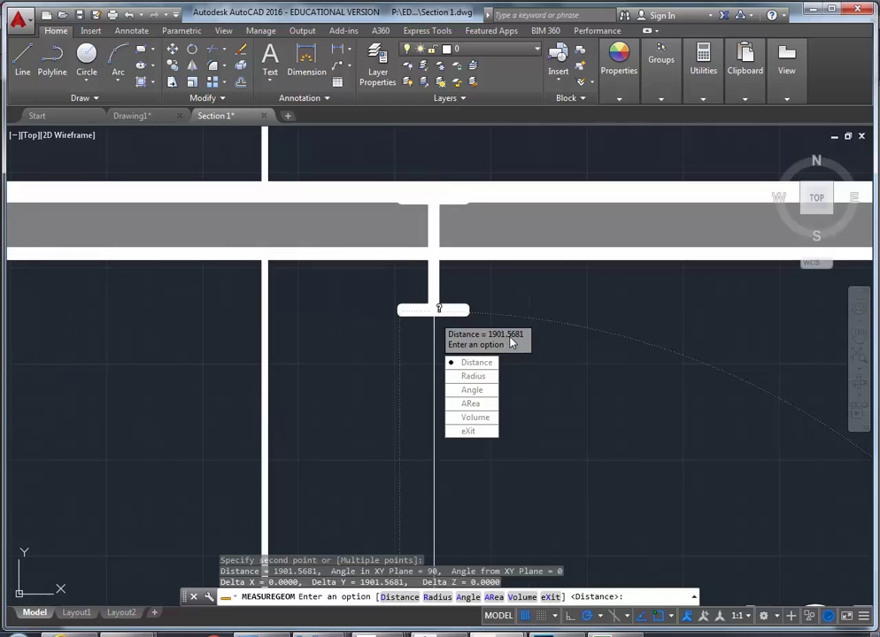
{"action": "type", "text": "x"}
{"action": "key", "text": "Return"}
{"action": "scroll", "coordinate": [546, 354], "scroll_direction": "down", "scroll_amount": 5}
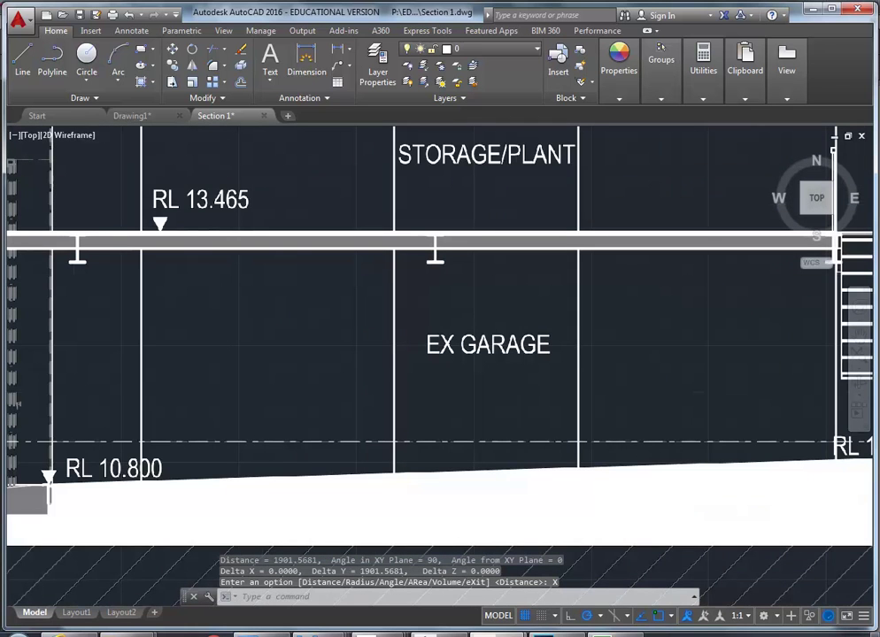
{"action": "scroll", "coordinate": [451, 268], "scroll_direction": "down", "scroll_amount": 2}
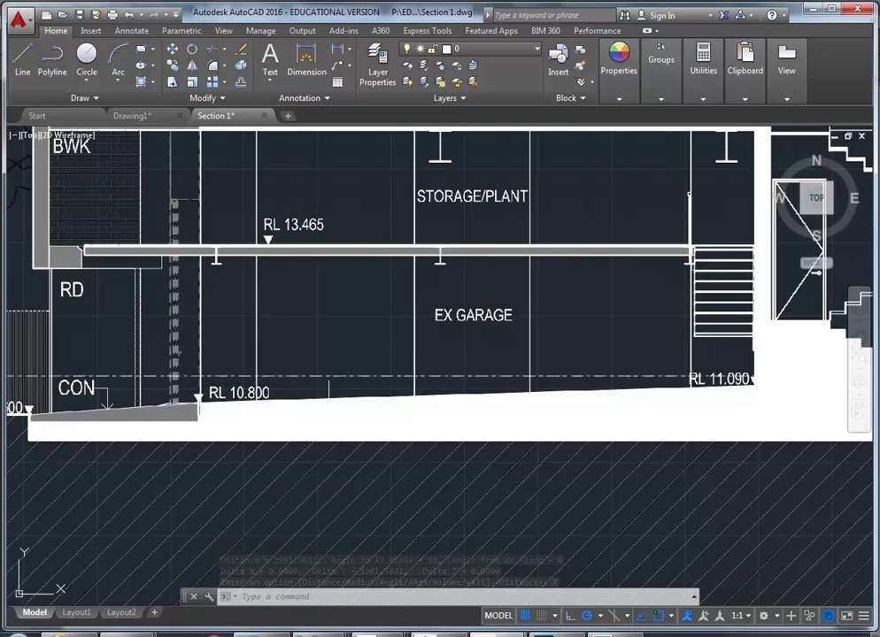
Measure 2239.5943 from the garage beam's underside down to the floor slab, then end the command
{"action": "mouse_move", "coordinate": [703, 76]}
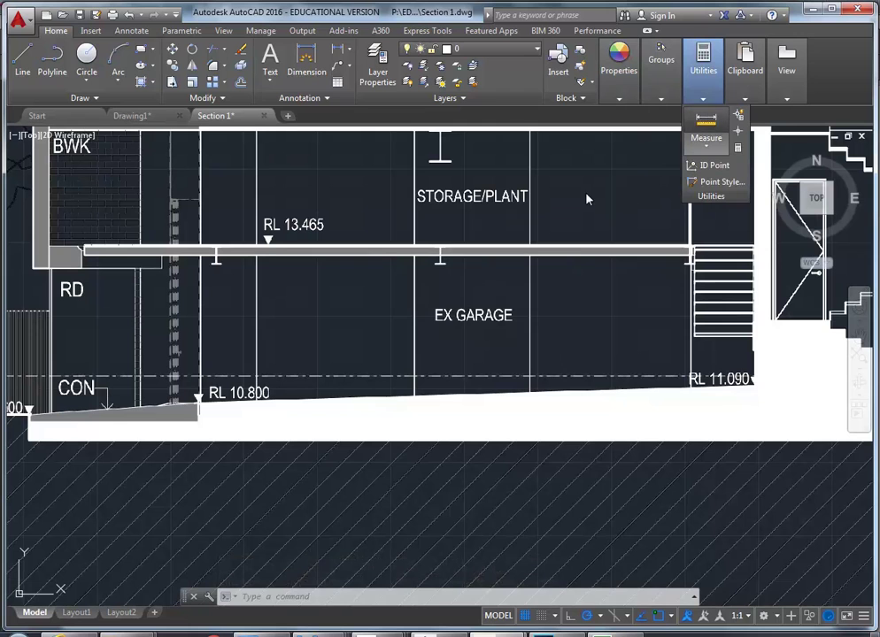
{"action": "left_click", "coordinate": [709, 116]}
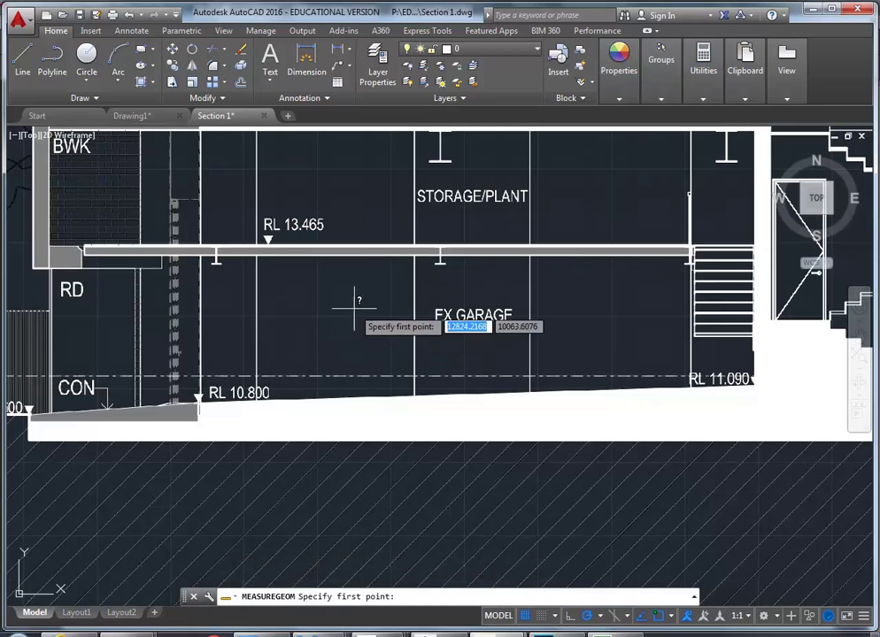
{"action": "left_click", "coordinate": [436, 257]}
{"action": "scroll", "coordinate": [436, 396], "scroll_direction": "up", "scroll_amount": 2}
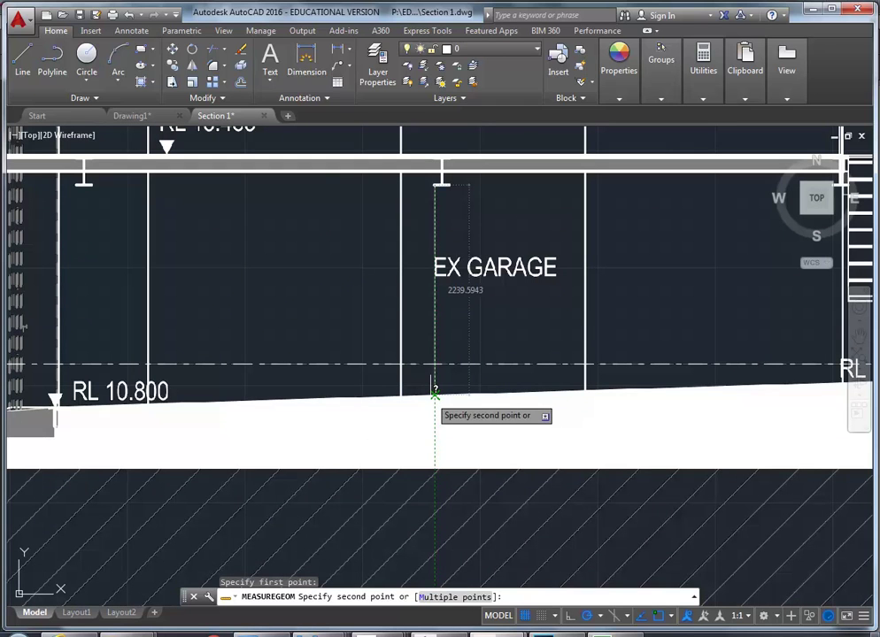
{"action": "left_click", "coordinate": [435, 392]}
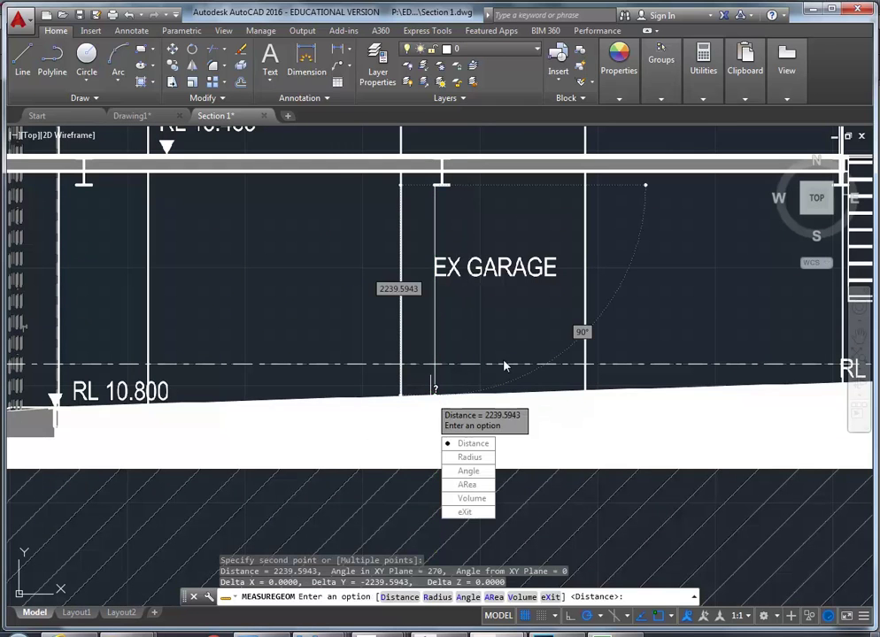
{"action": "left_click", "coordinate": [464, 511]}
{"action": "scroll", "coordinate": [275, 334], "scroll_direction": "down", "scroll_amount": 4}
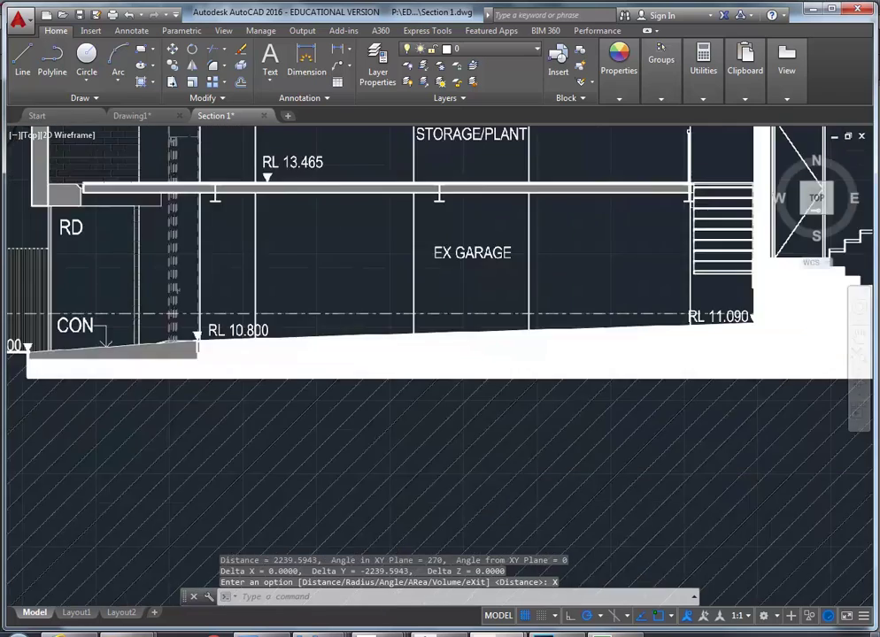
{"action": "scroll", "coordinate": [566, 354], "scroll_direction": "up", "scroll_amount": 3}
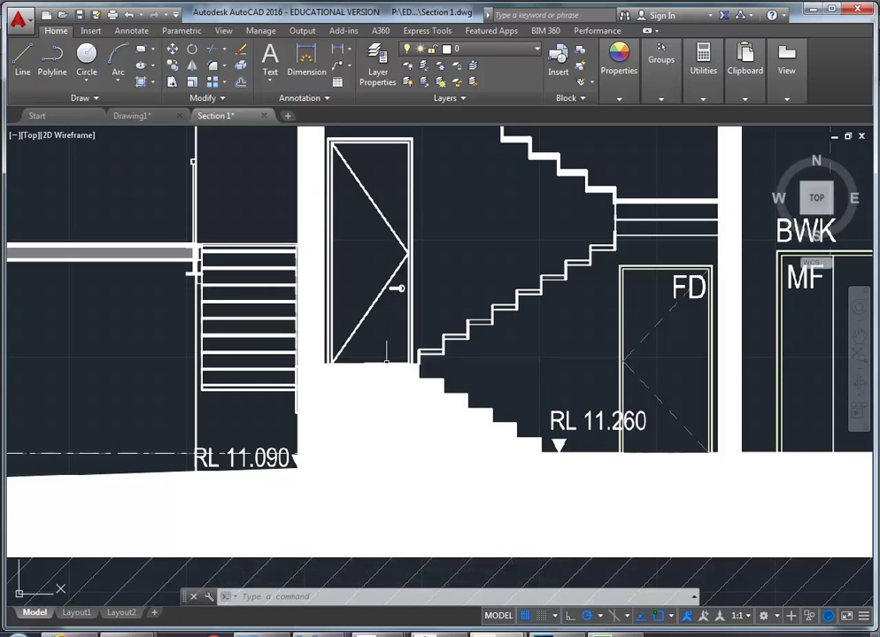
{"action": "scroll", "coordinate": [520, 288], "scroll_direction": "down", "scroll_amount": 5}
{"action": "scroll", "coordinate": [514, 398], "scroll_direction": "up", "scroll_amount": 1}
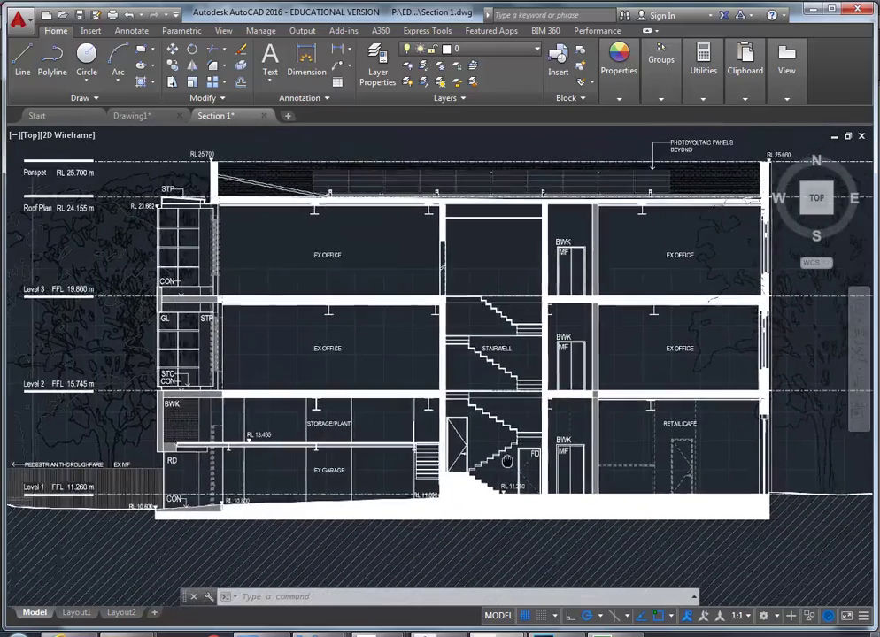
{"action": "scroll", "coordinate": [217, 148], "scroll_direction": "up", "scroll_amount": 6}
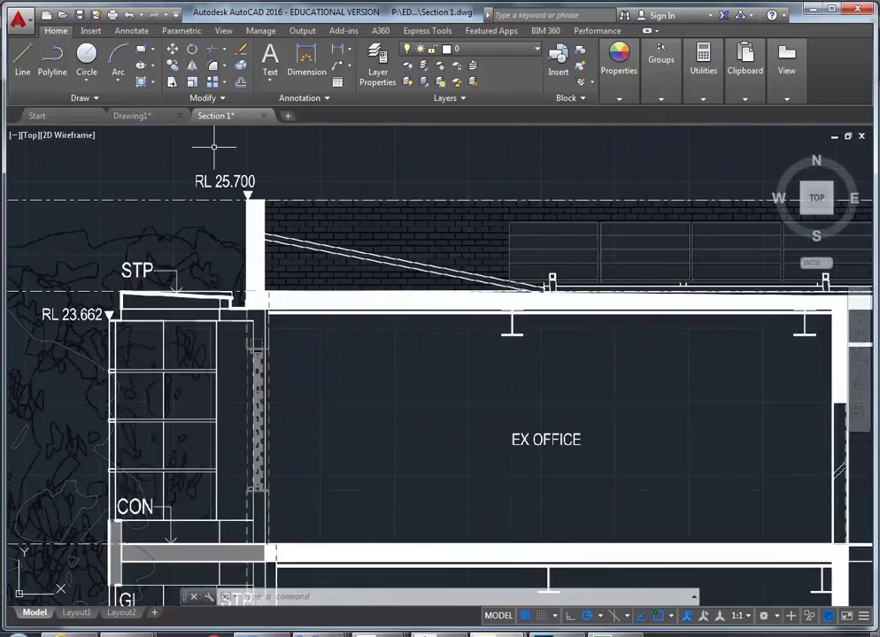
{"action": "scroll", "coordinate": [265, 292], "scroll_direction": "down", "scroll_amount": 6}
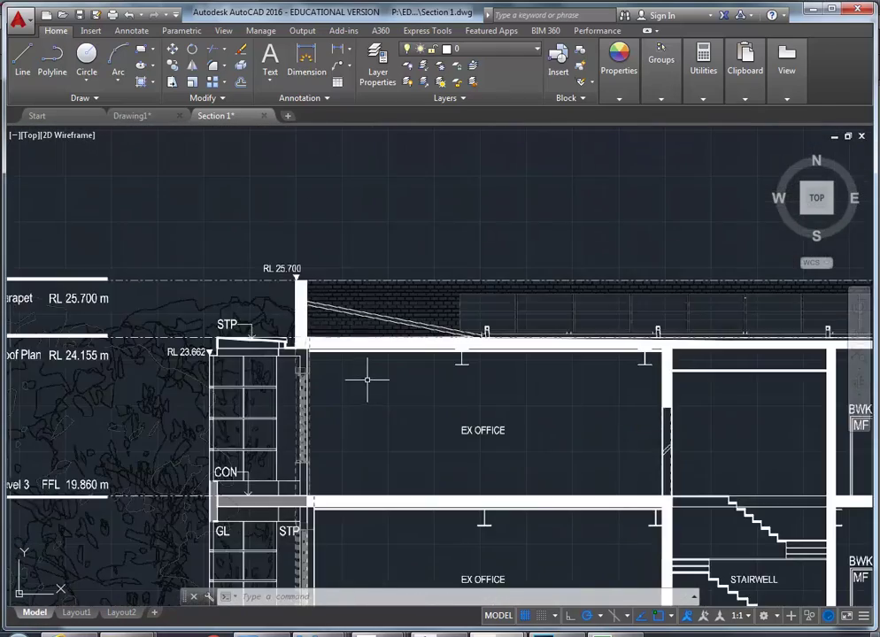
{"action": "middle_click_drag", "start_coordinate": [393, 385], "coordinate": [376, 338]}
{"action": "scroll", "coordinate": [376, 338], "scroll_direction": "down", "scroll_amount": 3}
{"action": "middle_click_drag", "start_coordinate": [389, 385], "coordinate": [366, 331]}
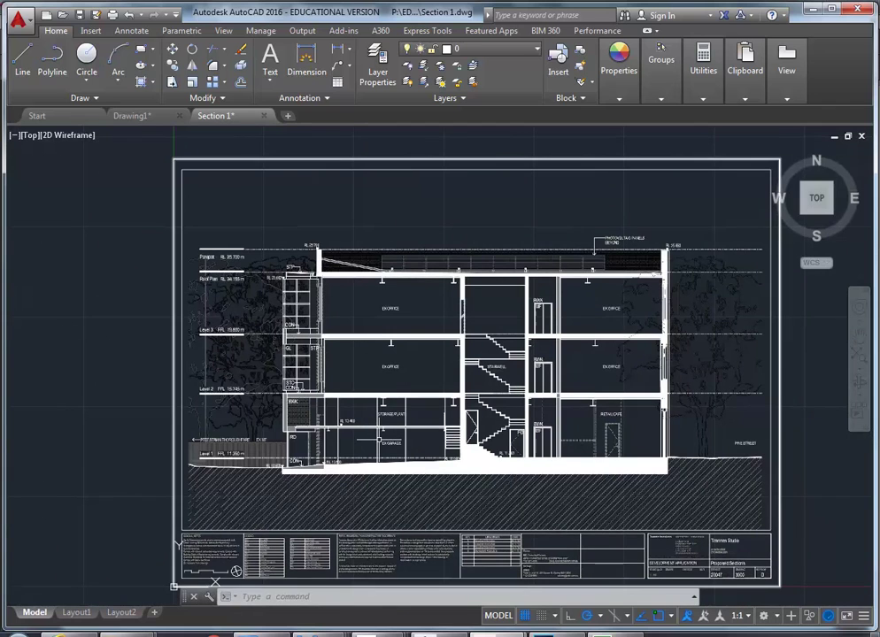
{"action": "mouse_move", "coordinate": [381, 440]}
{"action": "mouse_move", "coordinate": [296, 396]}
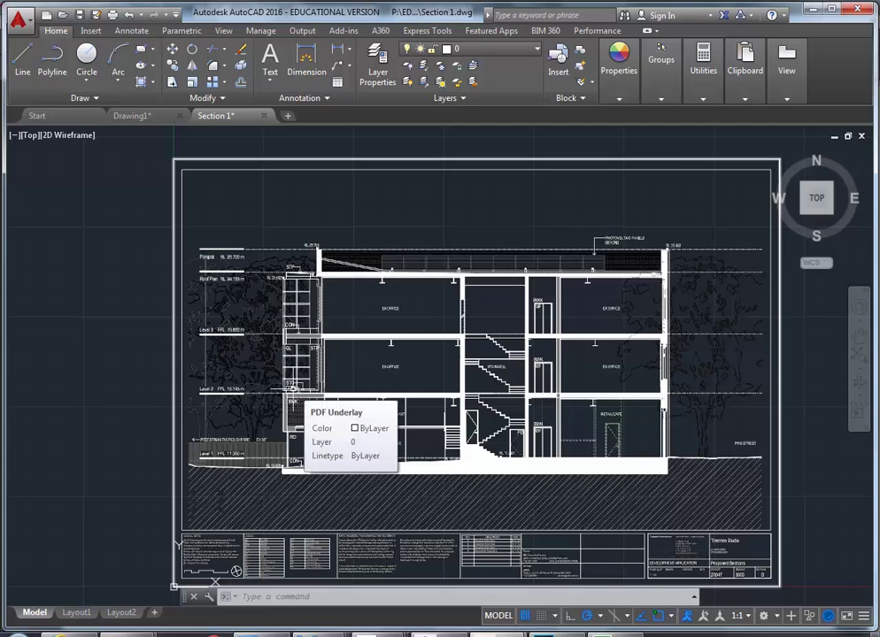
{"action": "middle_click_drag", "start_coordinate": [297, 395], "coordinate": [280, 390]}
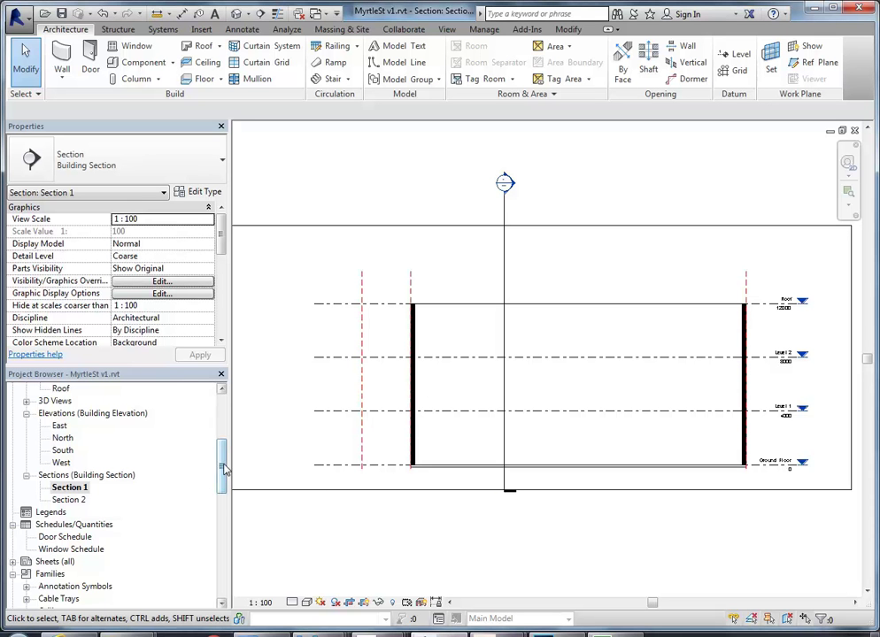
Open the Ground Floor w plan image floor plan from the Project Browser
{"action": "scroll", "coordinate": [180, 414], "scroll_direction": "up", "scroll_amount": 5}
{"action": "double_click", "coordinate": [93, 438]}
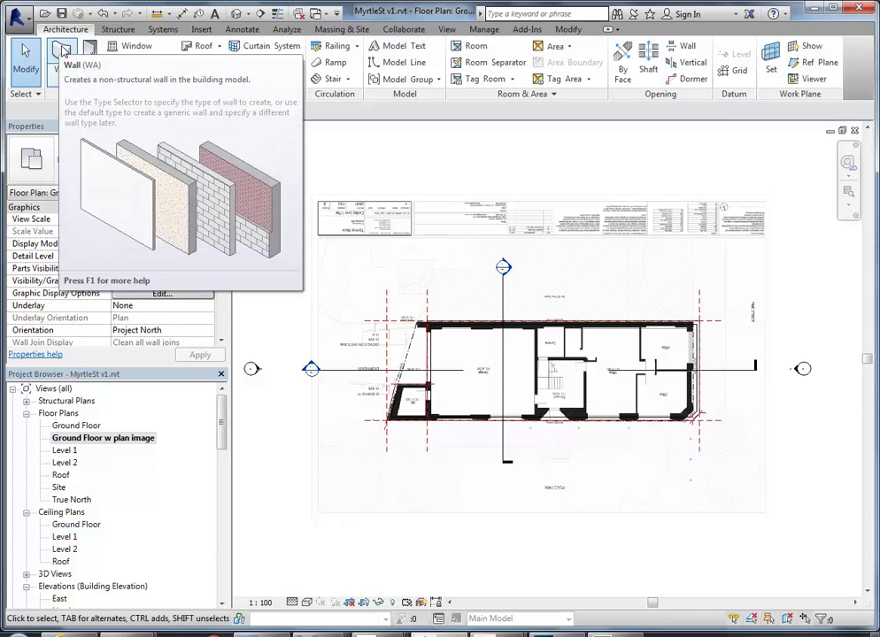
Start and abandon both wall and floor placement without adding any elements
{"action": "left_click", "coordinate": [62, 50]}
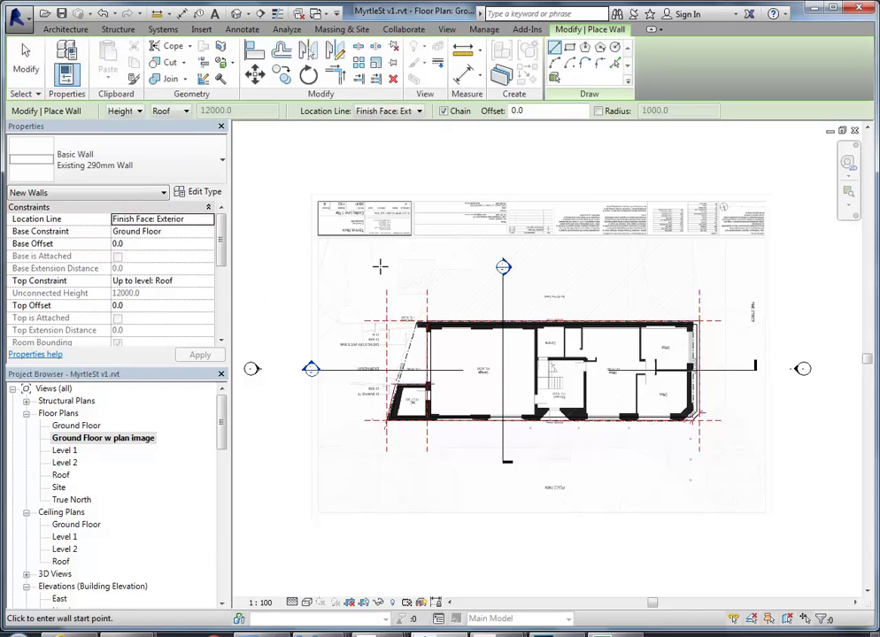
{"action": "key", "text": "Escape"}
{"action": "key", "text": "Escape"}
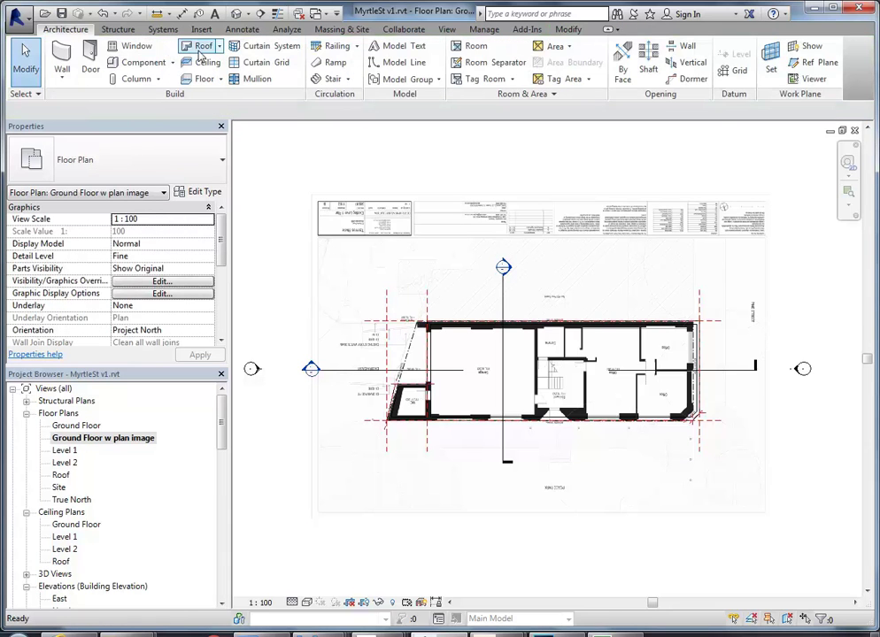
{"action": "left_click", "coordinate": [198, 79]}
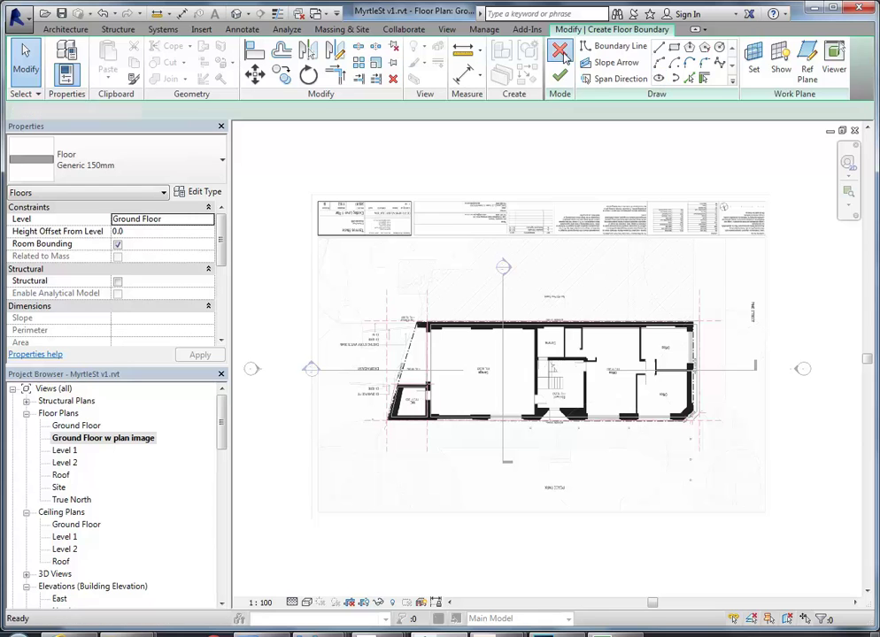
{"action": "left_click", "coordinate": [561, 53]}
Start a ceiling and review the Plain ceiling type's properties without changing them
{"action": "left_click", "coordinate": [197, 61]}
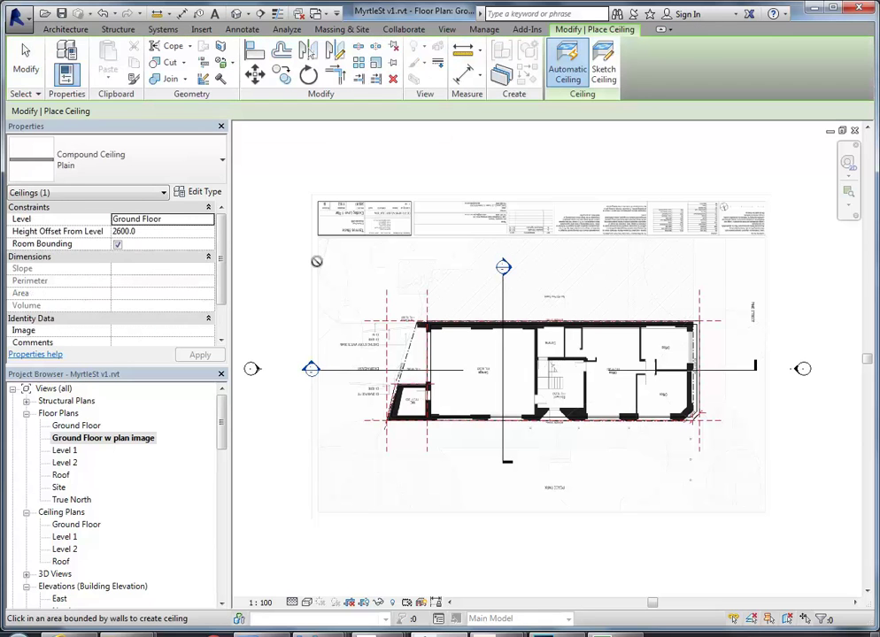
{"action": "left_click", "coordinate": [198, 191]}
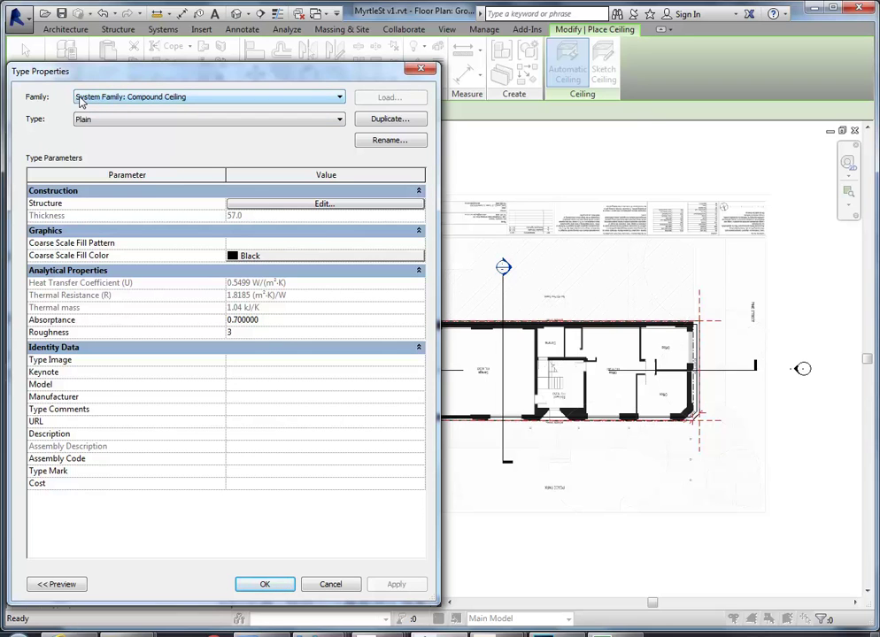
{"action": "left_click", "coordinate": [324, 588]}
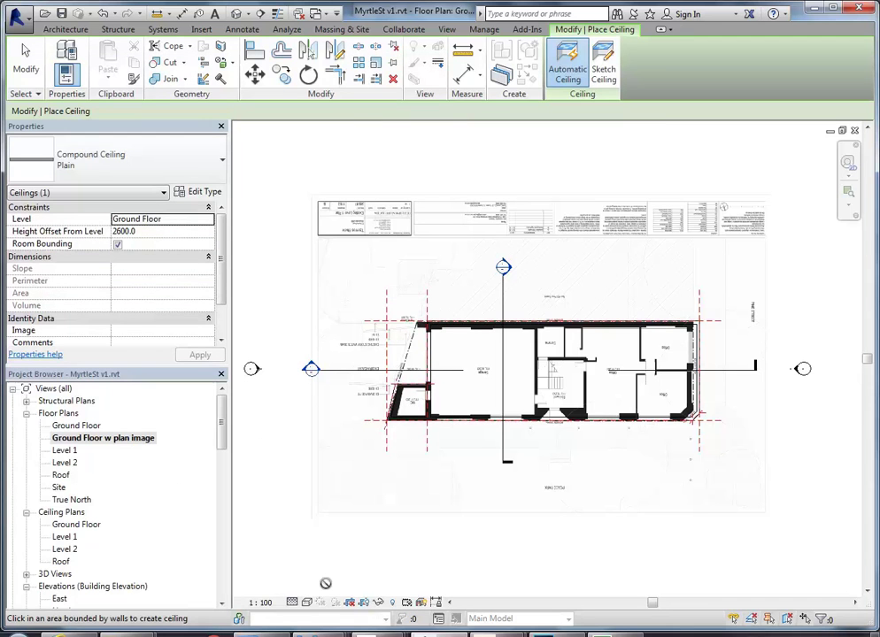
Cancel ceiling placement and select the raster plan image
{"action": "right_click", "coordinate": [270, 267]}
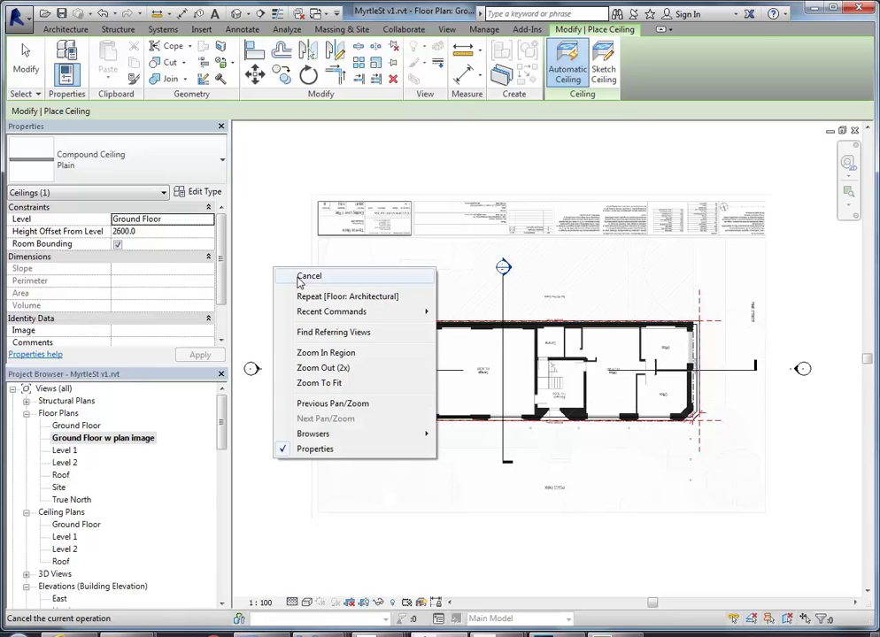
{"action": "left_click", "coordinate": [292, 278]}
{"action": "right_click", "coordinate": [297, 277]}
{"action": "left_click", "coordinate": [346, 290]}
{"action": "left_click", "coordinate": [346, 287]}
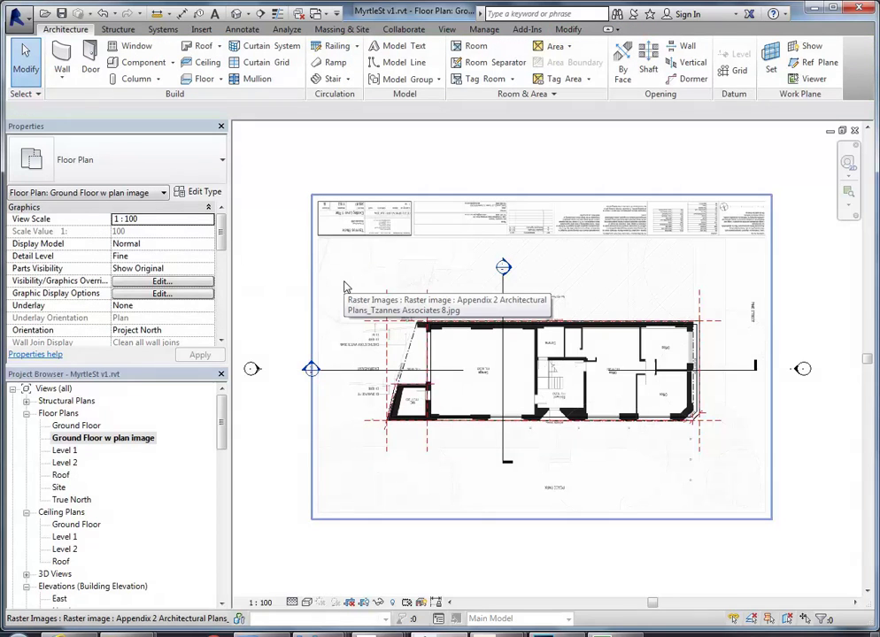
Clear the image selection, check the Component options, and maximise the Revit window
{"action": "key", "text": "Escape"}
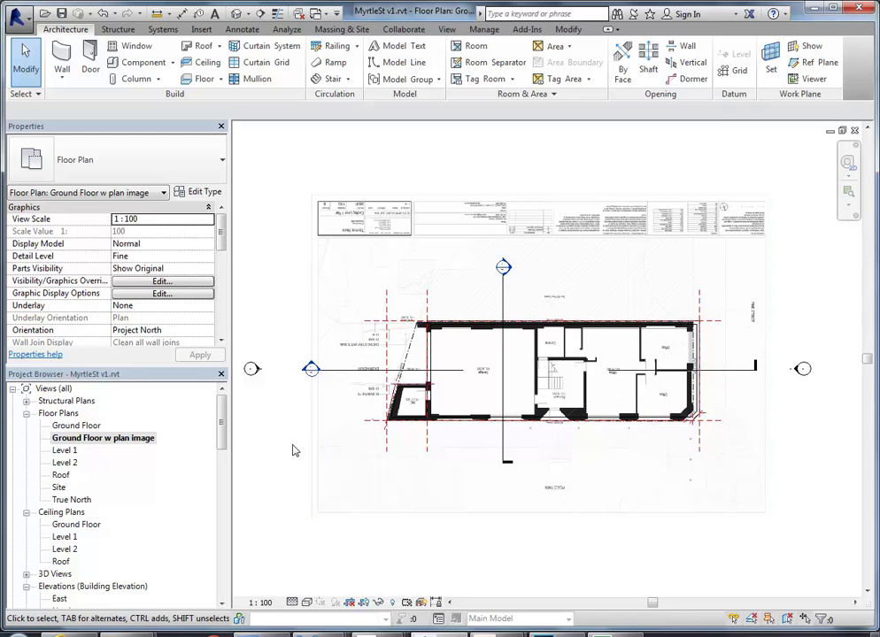
{"action": "left_click", "coordinate": [175, 66]}
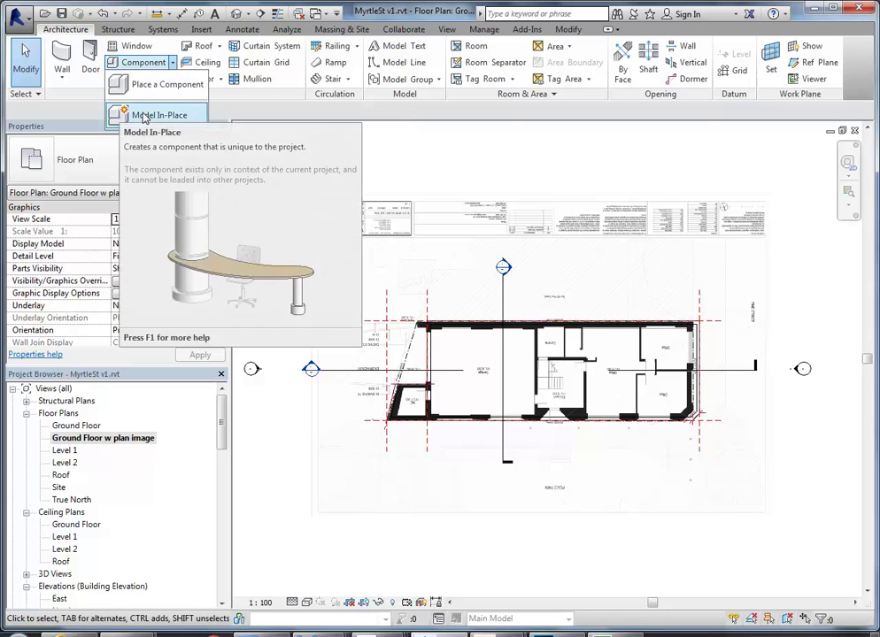
{"action": "left_click", "coordinate": [274, 253]}
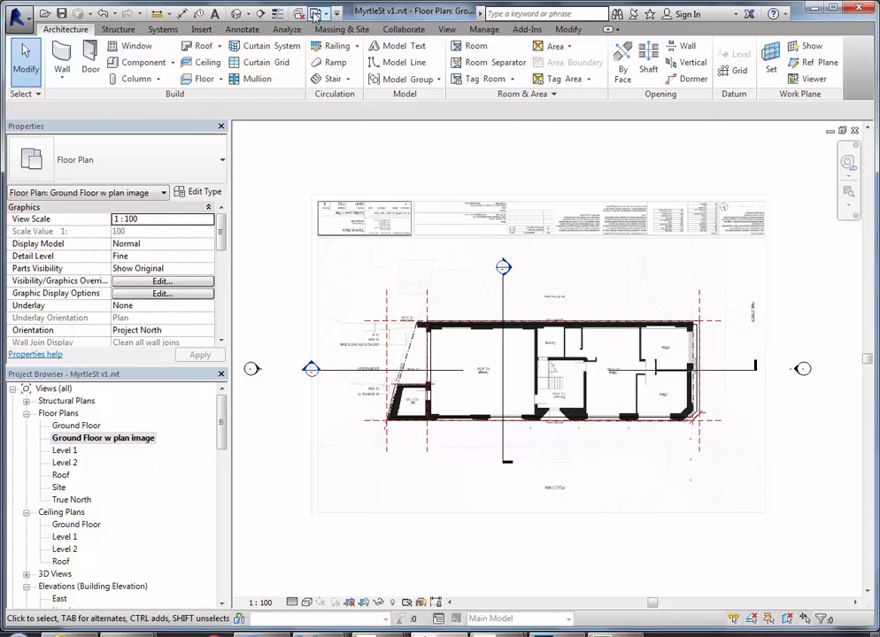
{"action": "double_click", "coordinate": [390, 11]}
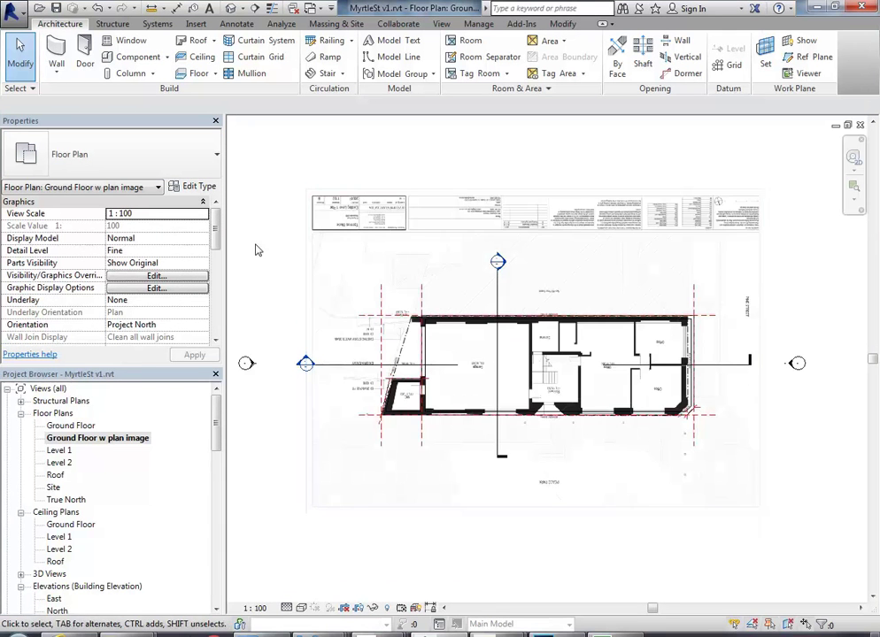
{"action": "left_click", "coordinate": [12, 12]}
{"action": "mouse_move", "coordinate": [87, 62]}
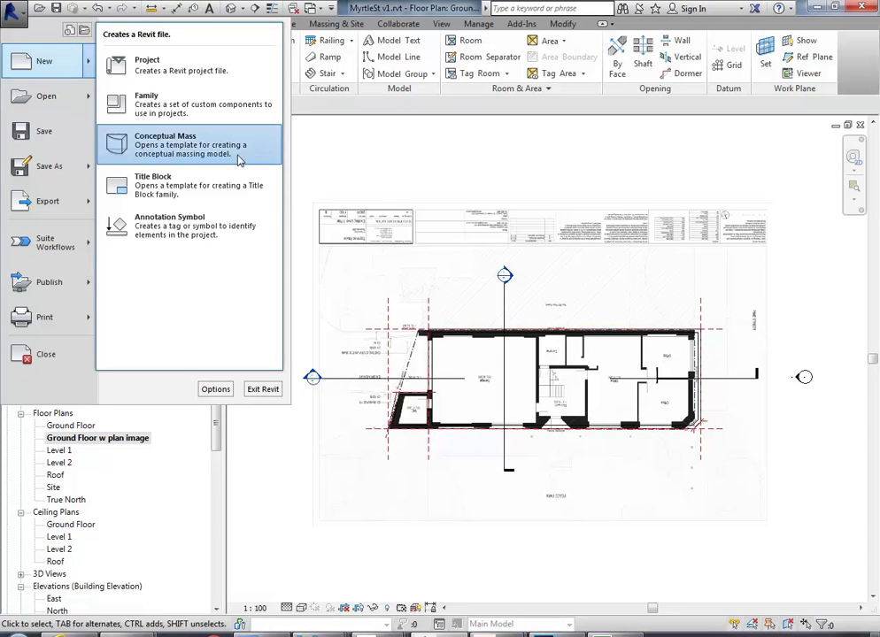
{"action": "left_click", "coordinate": [358, 173]}
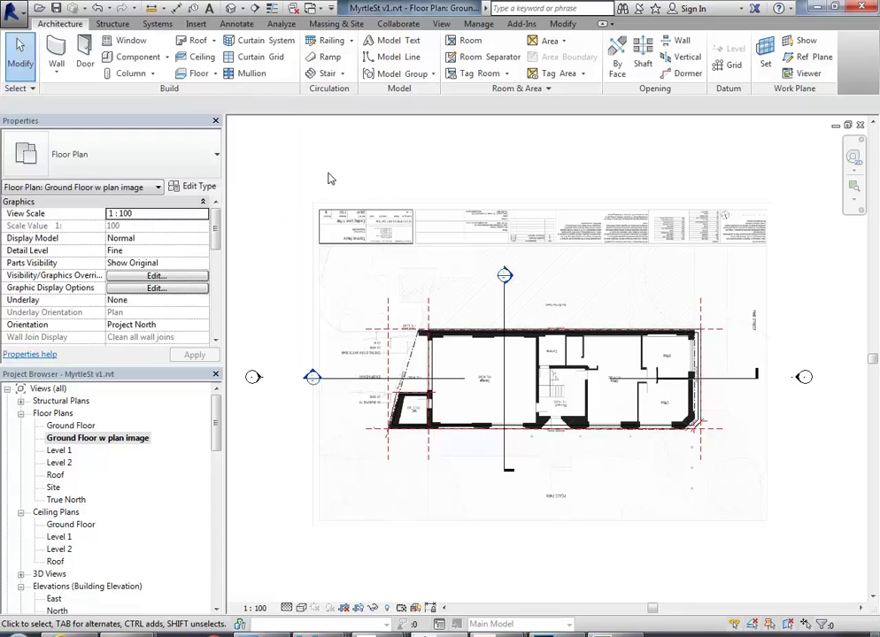